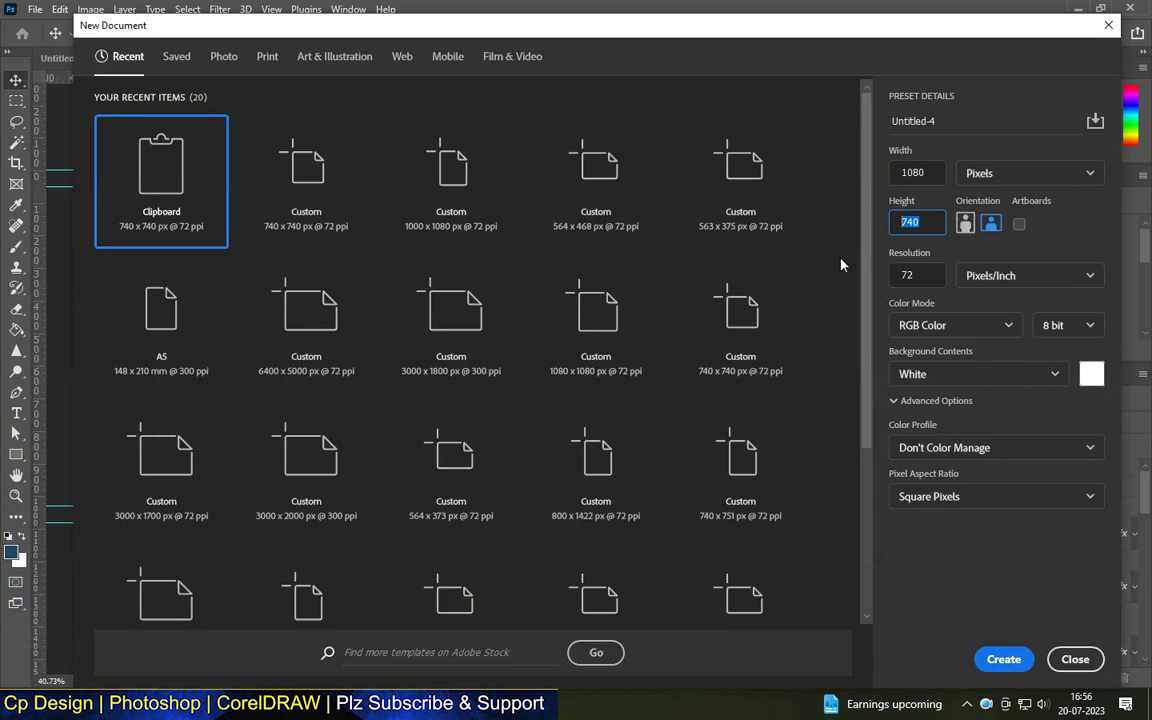
Create a new 1080 × 1080 px document at 300 ppi
text(1080)
key(Tab)
text(300)
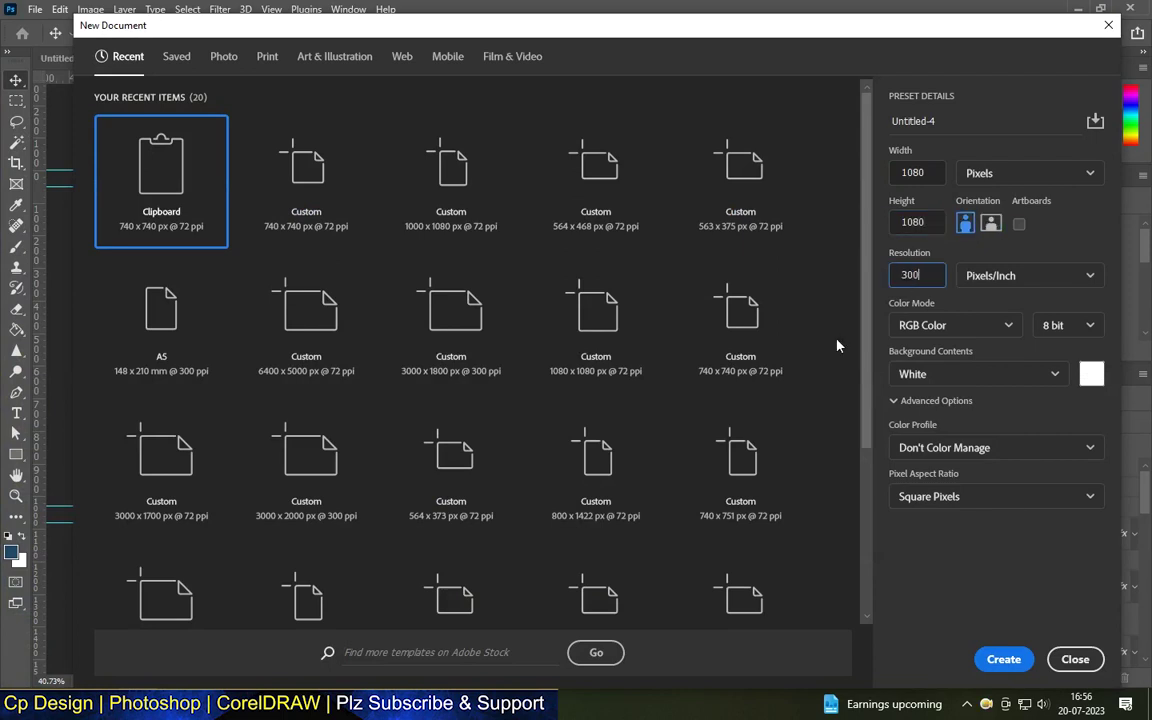
key(Return)
Add a Solid Color fill layer in dark purple (#320154)
click(1060, 677)
click(950, 362)
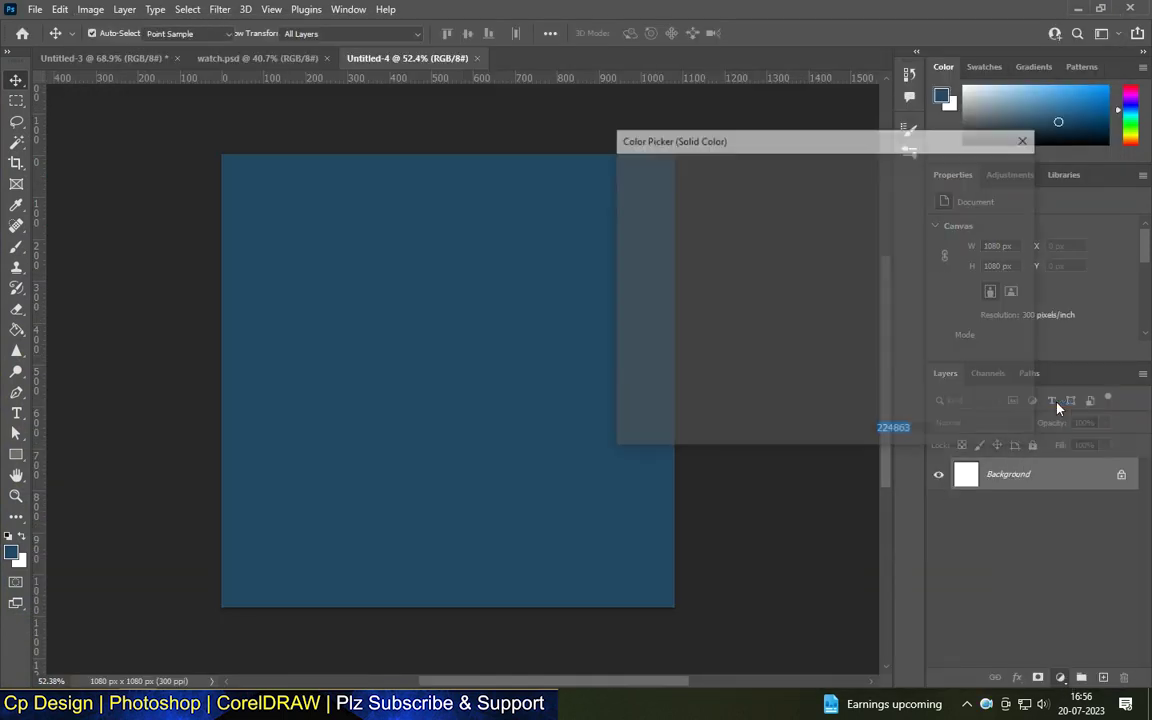
drag(843, 267, 844, 224)
click(816, 262)
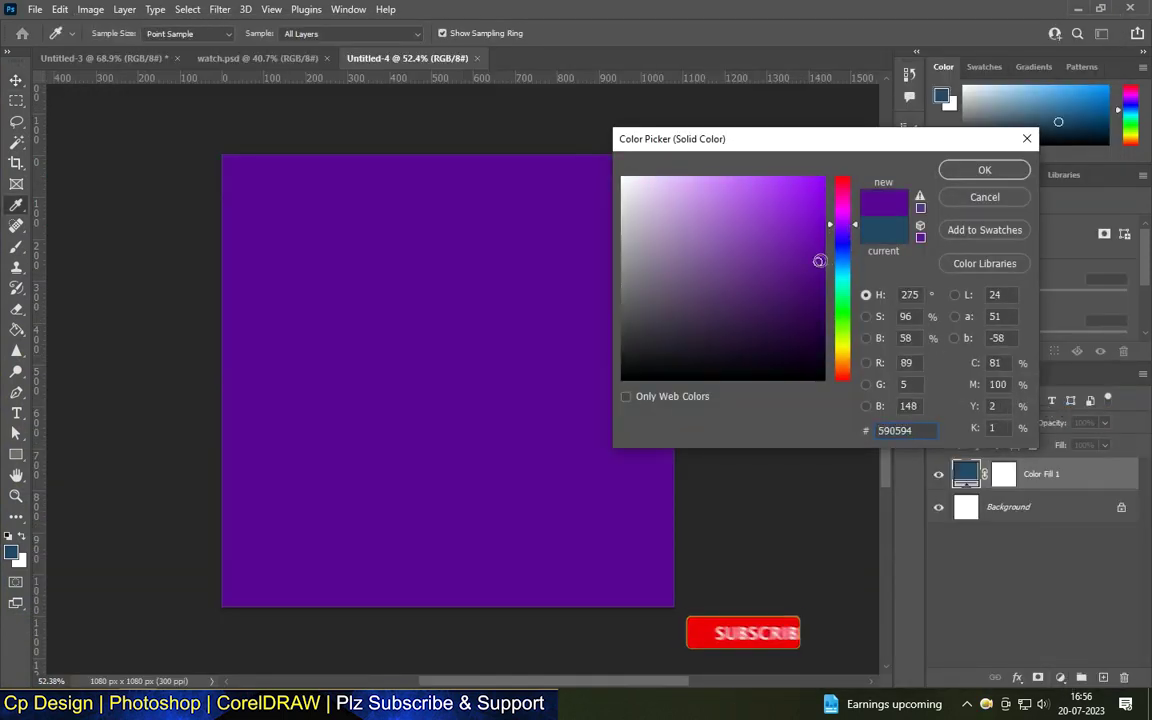
click(824, 307)
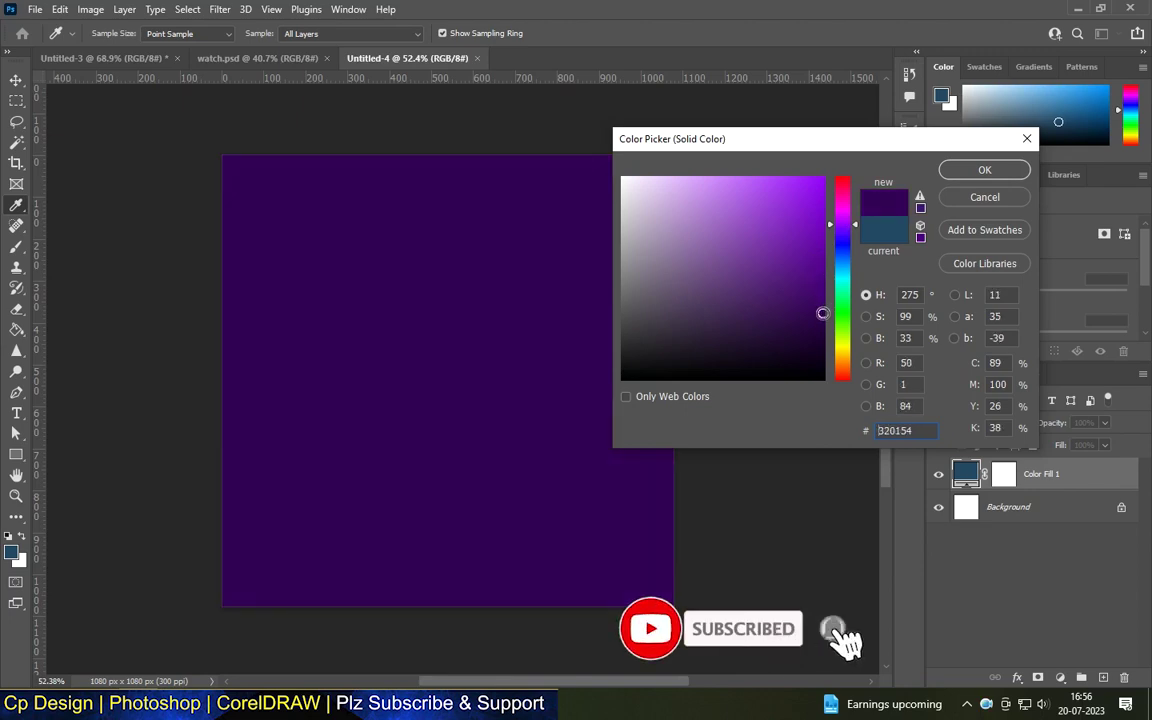
key(Return)
scroll(453, 219, down, 2)
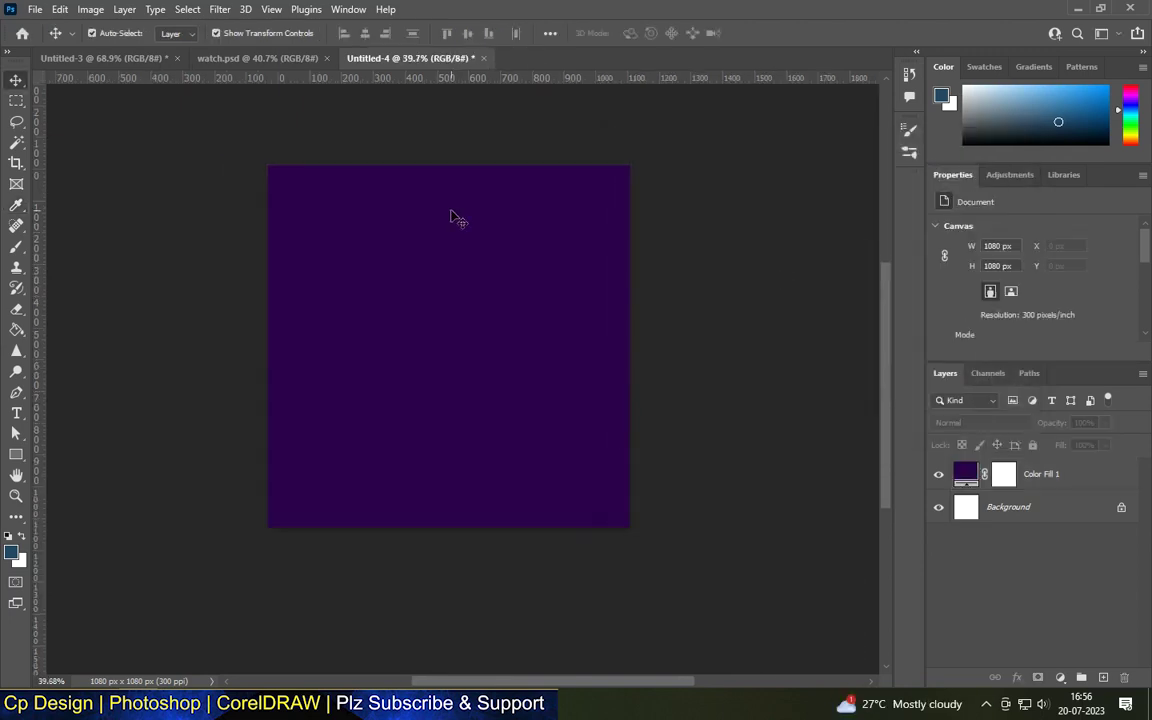
Add a new empty layer above the fill and pick a large 500 px brush
scroll(463, 215, up, 3)
scroll(365, 497, up, 1)
scroll(365, 497, down, 1)
click(418, 419)
click(704, 354)
key(ctrl+shift+alt+n)
key(b)
right_click(116, 168)
click(665, 304)
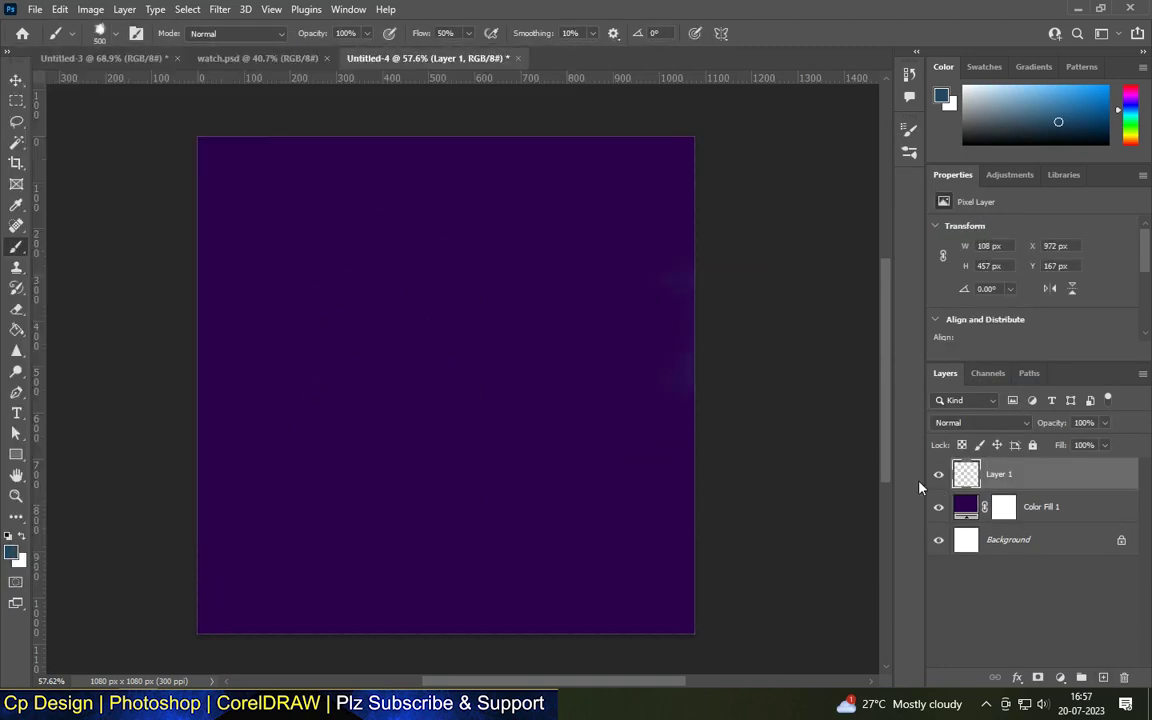
Set the foreground colour to bright purple #9601ff with a soft round brush tip
click(1040, 506)
click(11, 549)
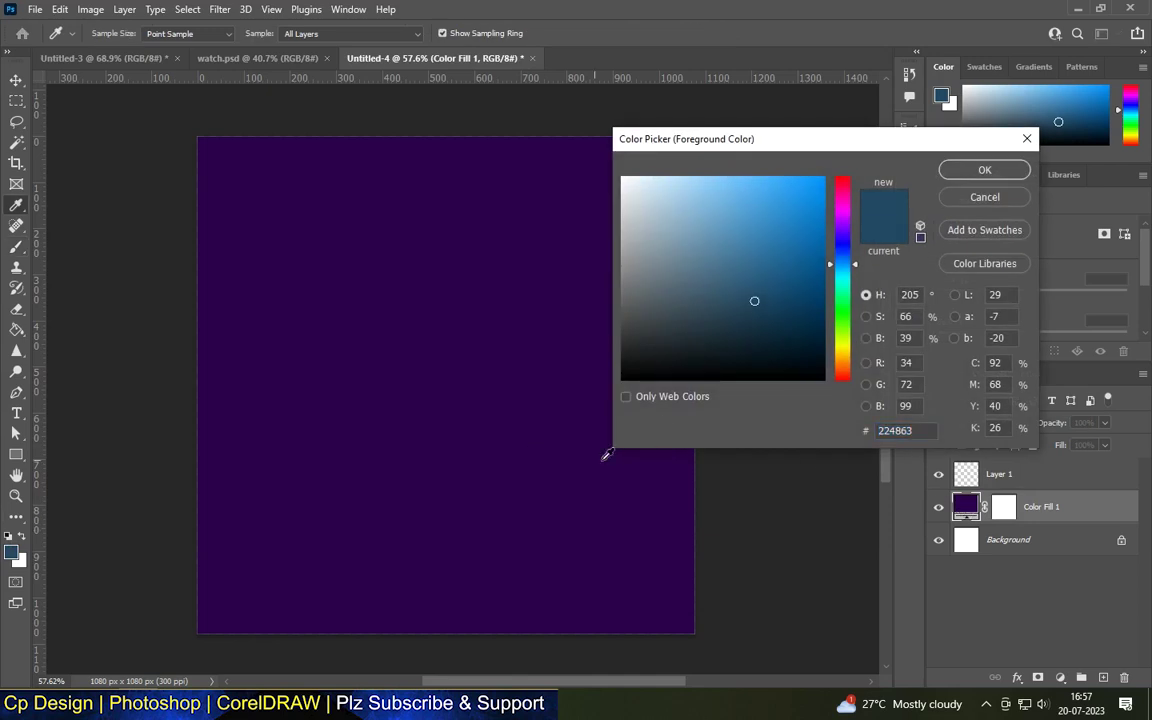
text(2d014c)
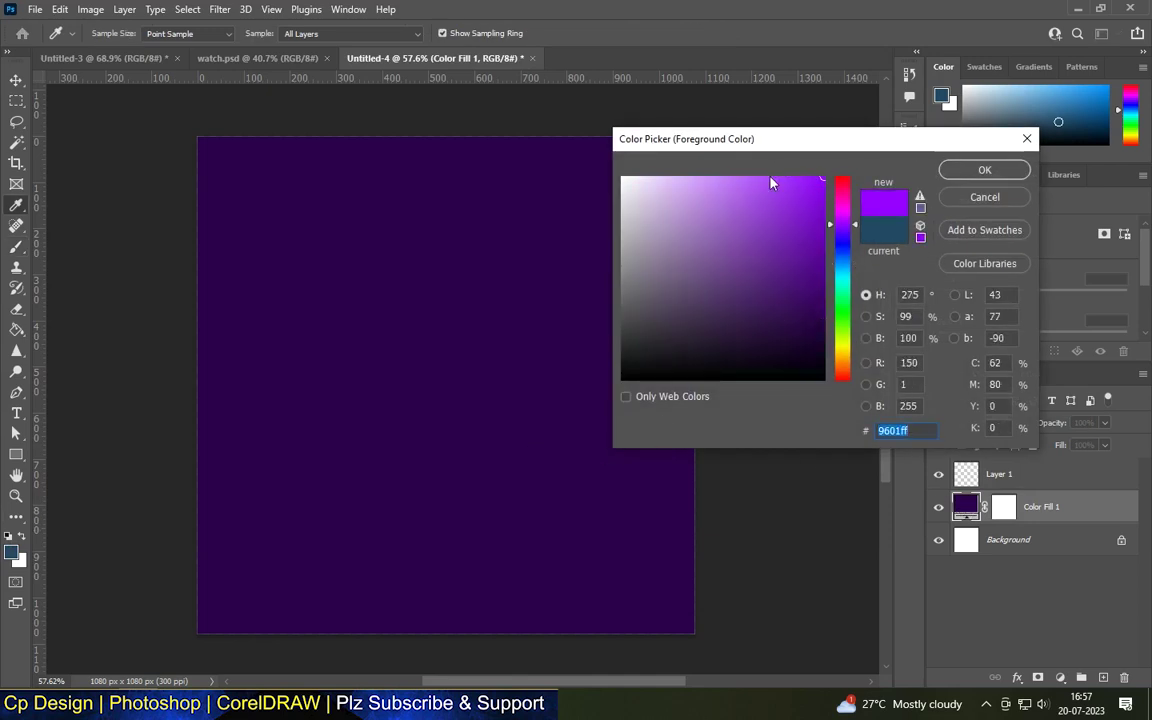
click(983, 170)
right_click(63, 181)
double_click(63, 180)
Paint a soft purple glow across the upper centre of the canvas
click(435, 395)
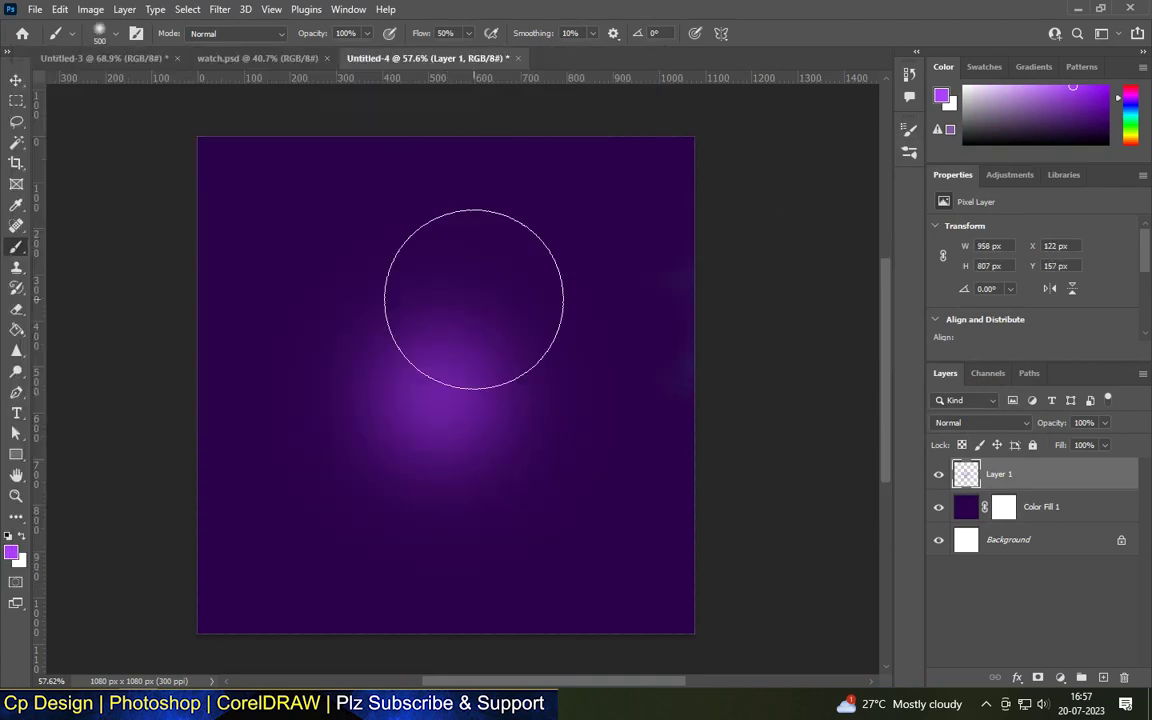
drag(494, 408, 360, 200)
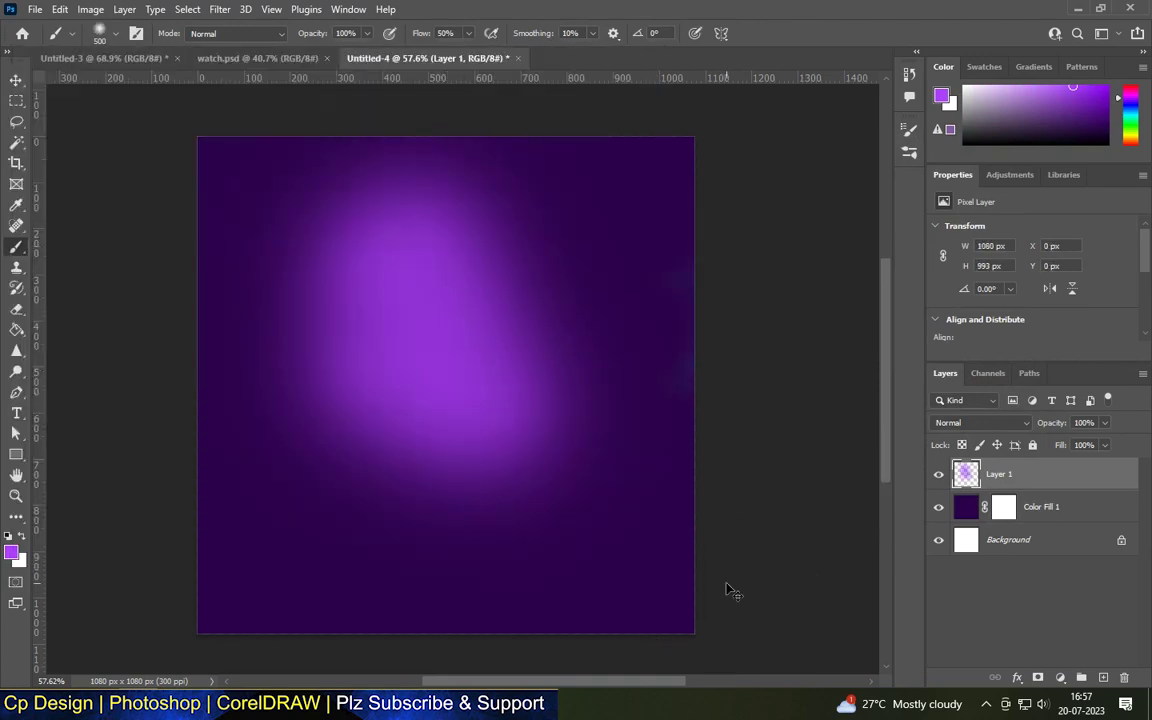
key(ctrl+z)
key(ctrl+z)
key(bracketleft)
key(bracketleft)
key(bracketleft)
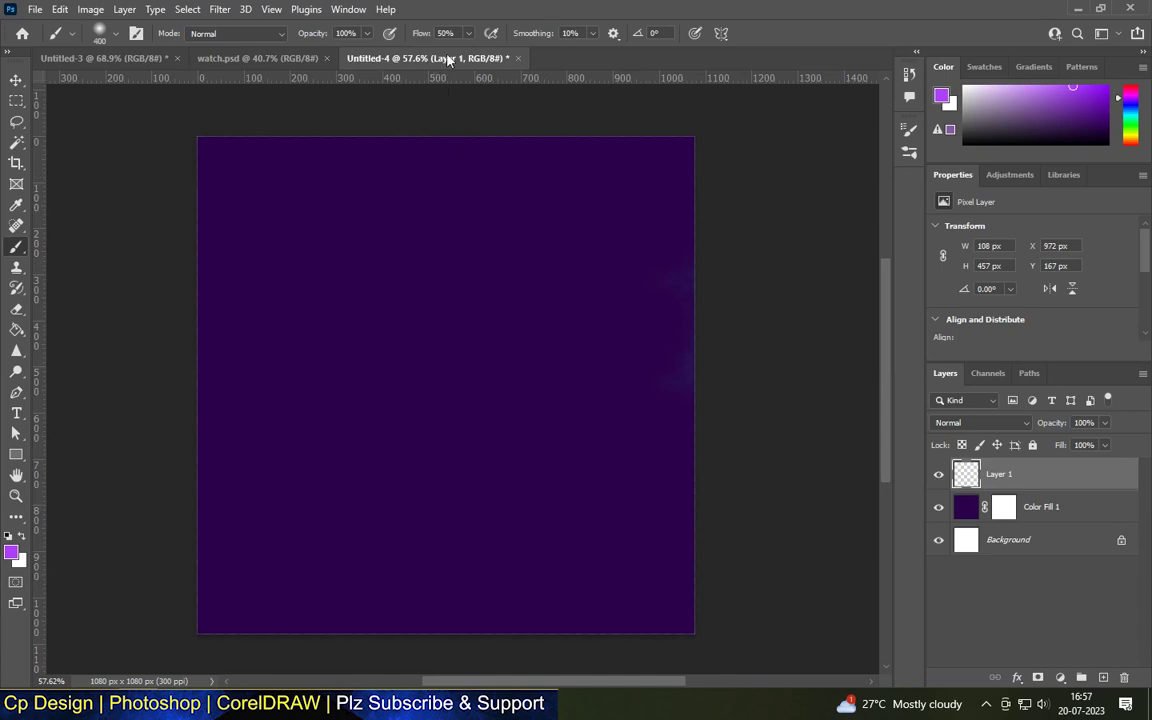
mouse_move(327, 167)
mouse_down()
mouse_move(438, 339)
mouse_move(305, 169)
mouse_move(519, 185)
mouse_move(306, 147)
mouse_move(440, 378)
mouse_move(457, 336)
mouse_move(527, 327)
mouse_move(321, 285)
mouse_move(555, 342)
mouse_move(294, 152)
mouse_up()
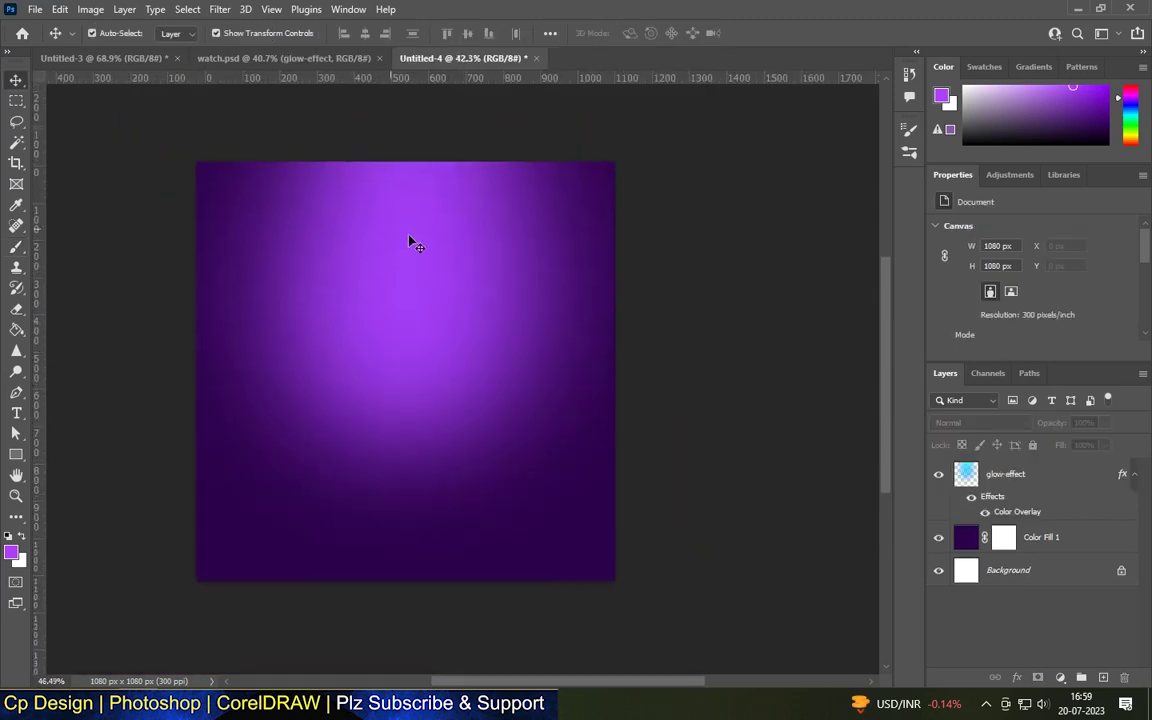
On a new layer, stamp grey light rays with a light-ray brush
click(1103, 676)
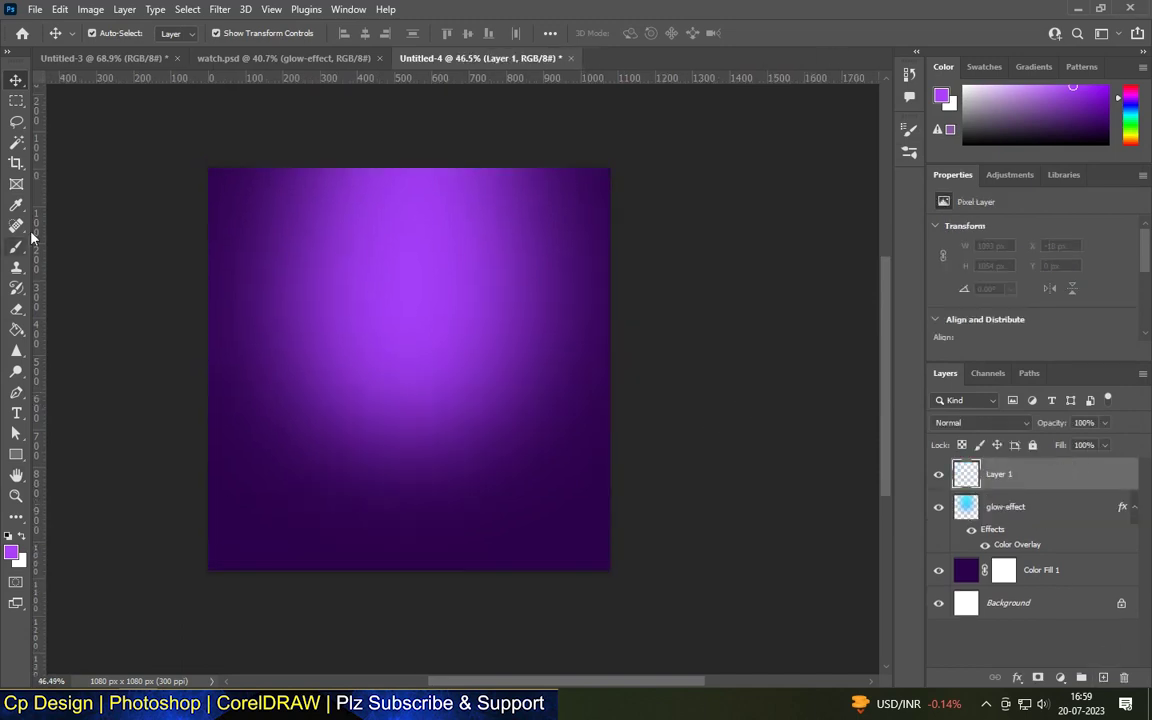
key(b)
click(100, 33)
scroll(147, 437, down, 5)
key(Escape)
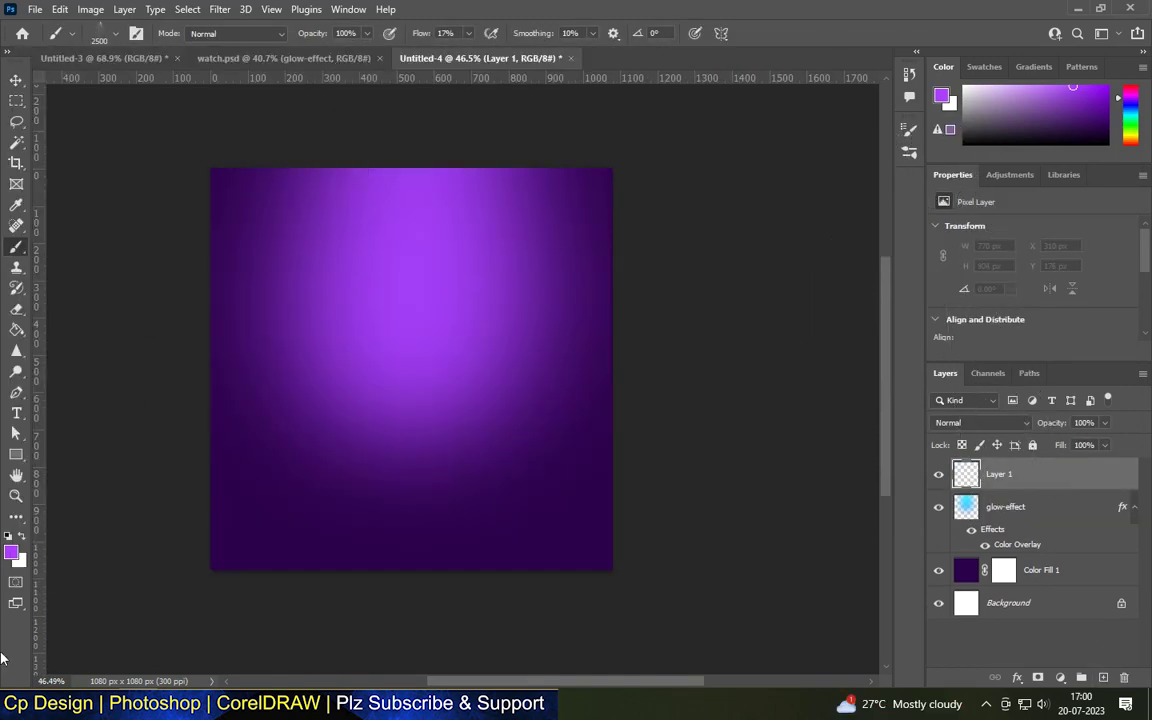
click(11, 550)
click(984, 170)
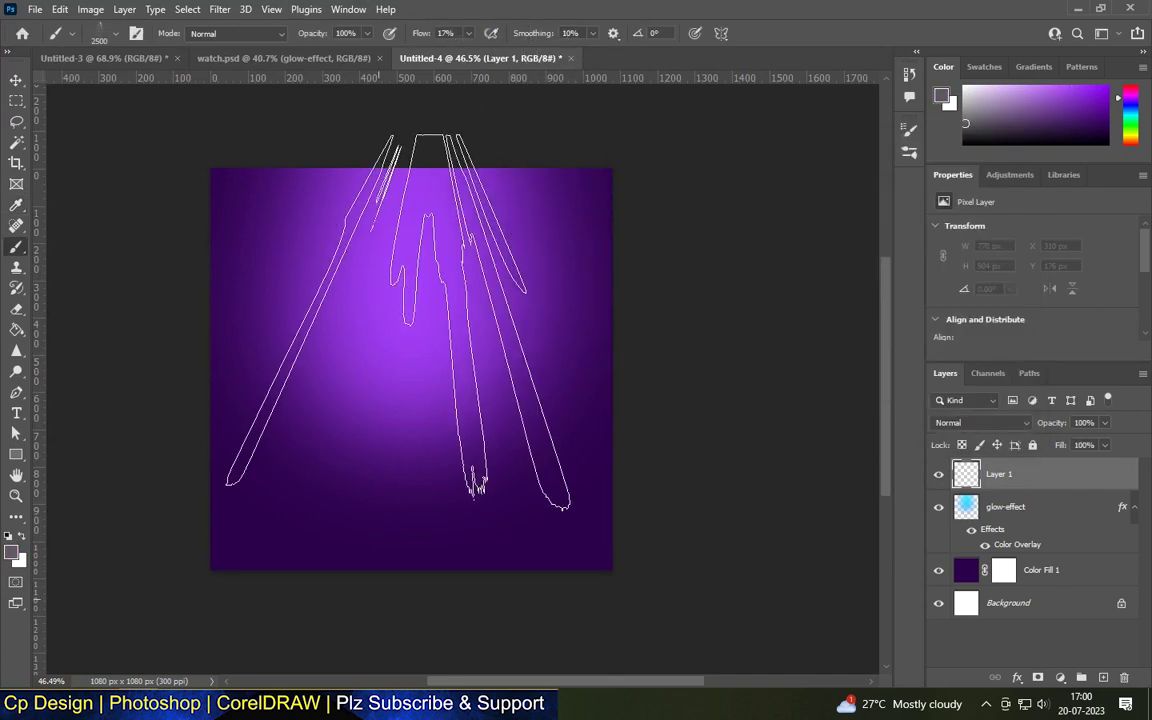
click(405, 340)
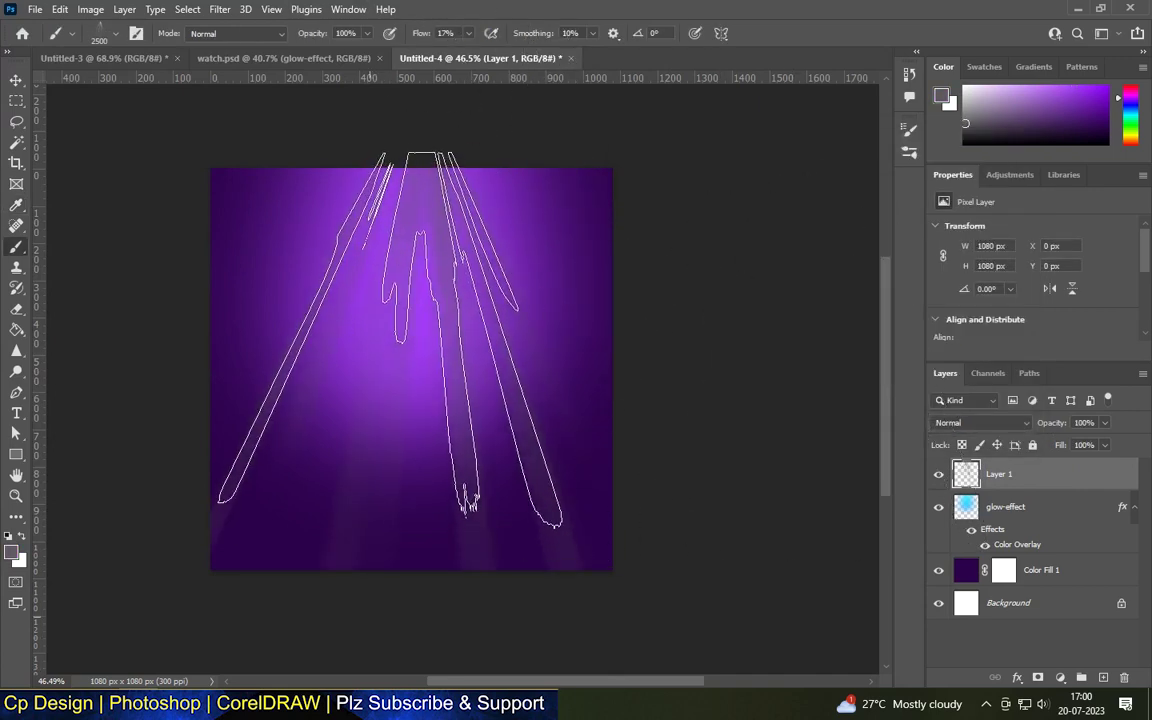
click(385, 344)
Set the rays layer to Color Dodge with Fill about 68%
key(v)
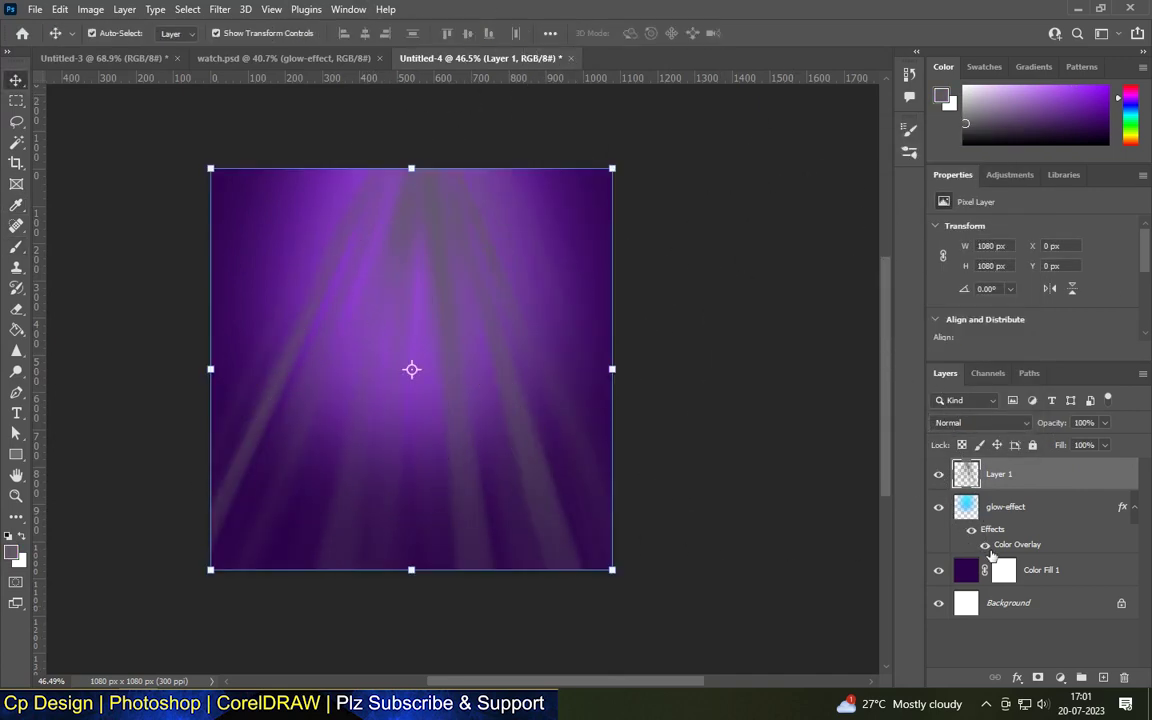
click(980, 422)
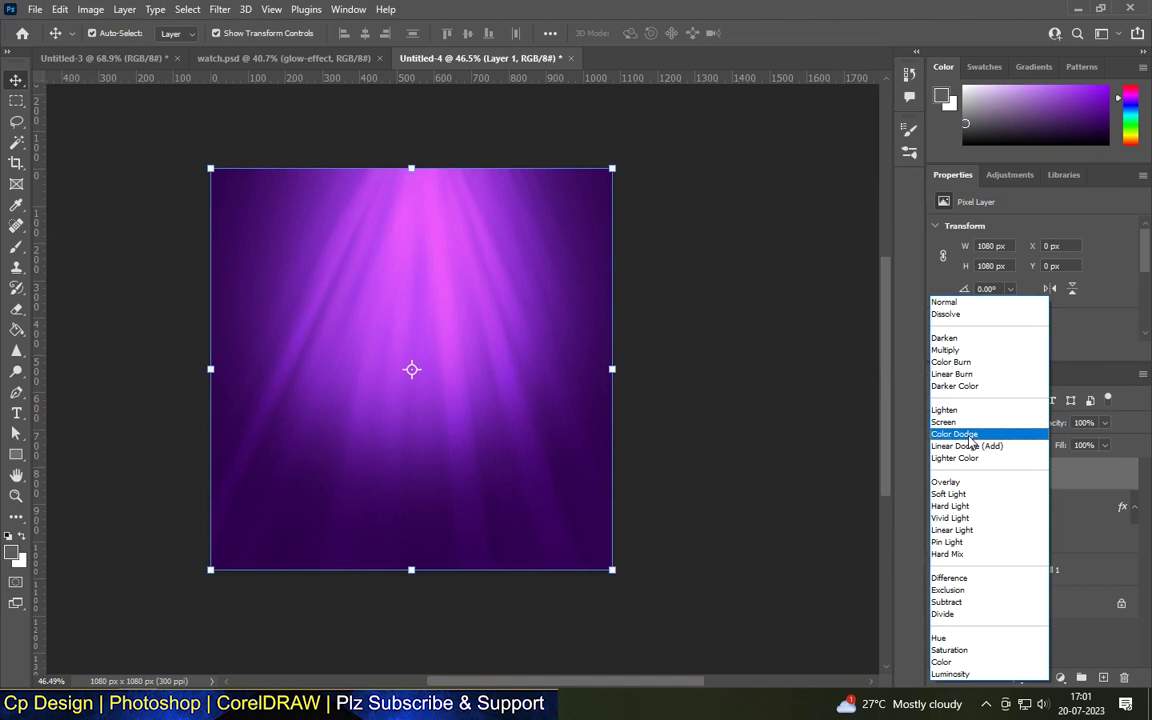
click(965, 436)
drag(436, 210, 438, 283)
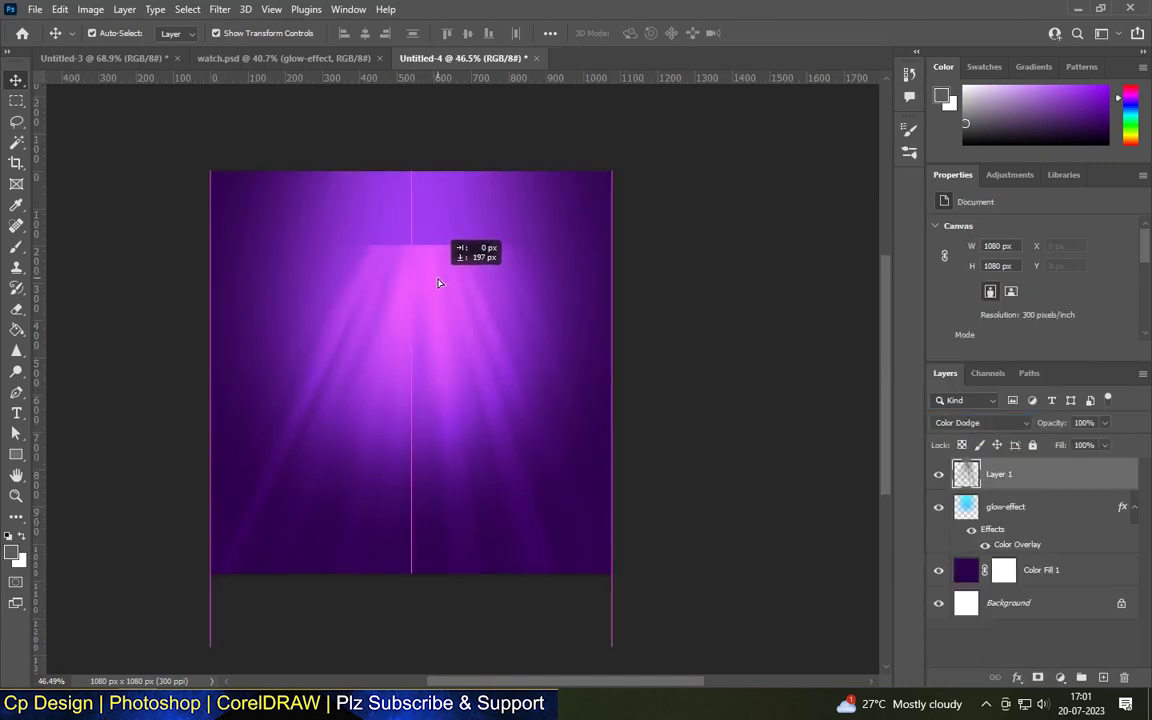
key(ctrl+z)
click(1105, 445)
drag(1109, 466, 1087, 470)
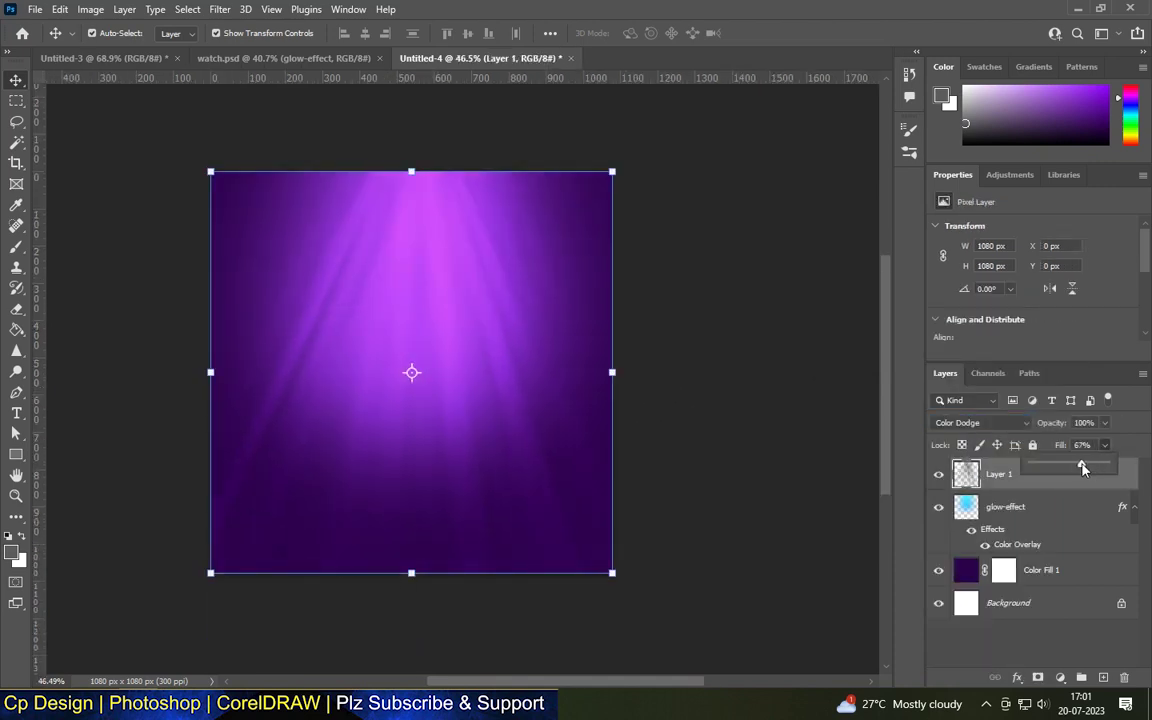
scroll(455, 340, up, 2)
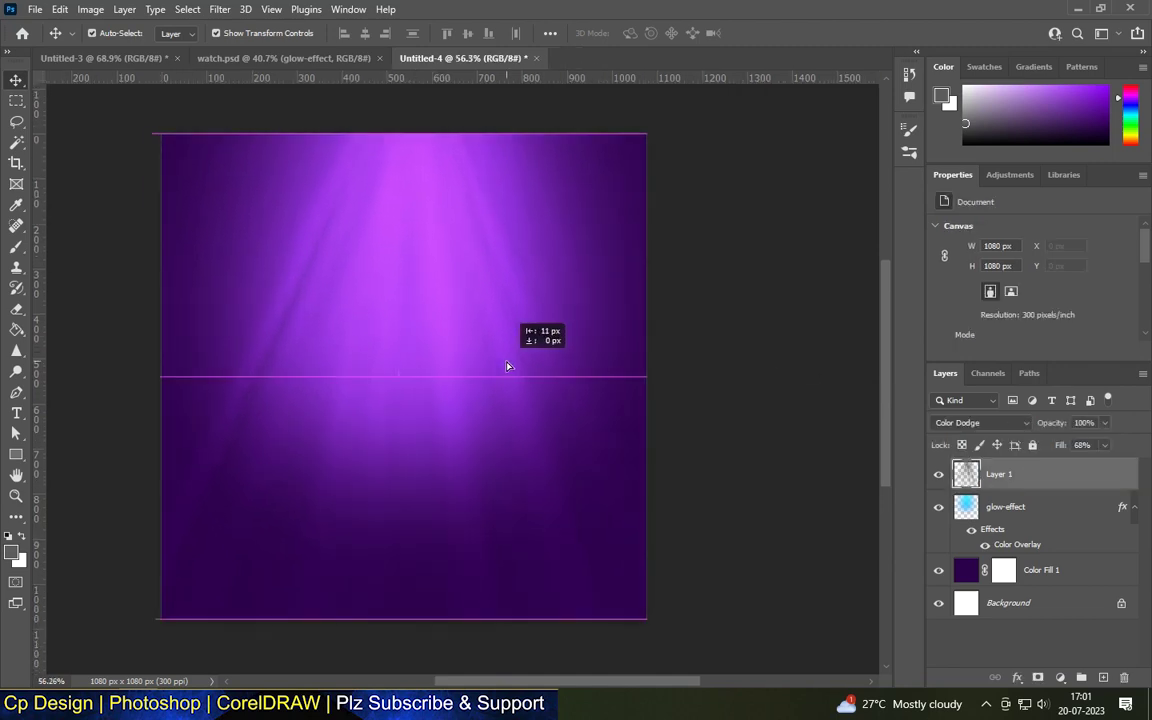
click(705, 415)
scroll(373, 197, down, 4)
scroll(373, 197, up, 6)
scroll(373, 197, down, 4)
scroll(420, 495, up, 2)
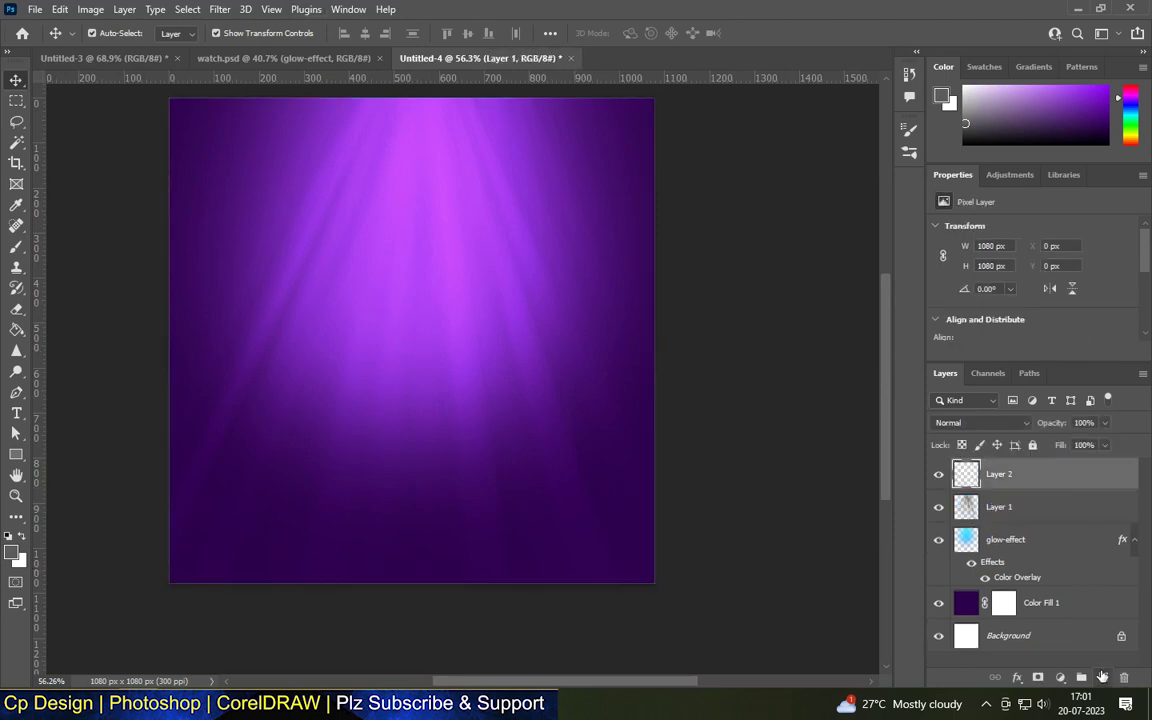
Enlarge the pasted podium and move it to the bottom of the canvas
key(v)
drag(488, 314, 602, 270)
drag(456, 330, 403, 466)
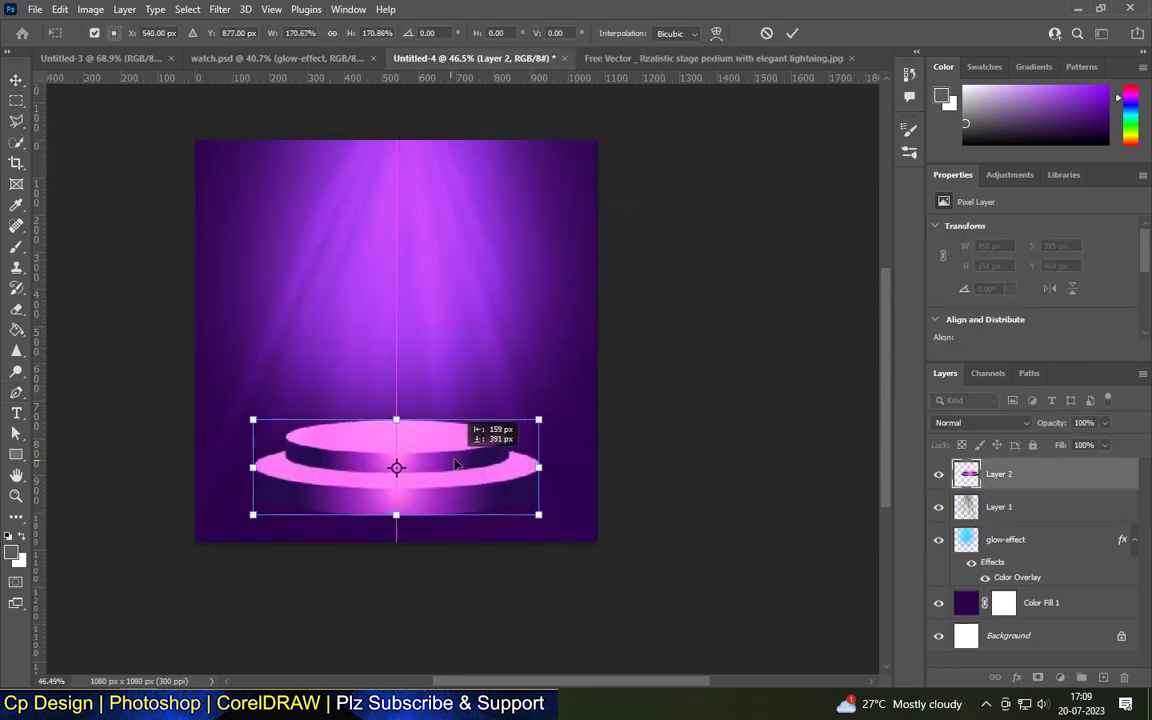
key(Return)
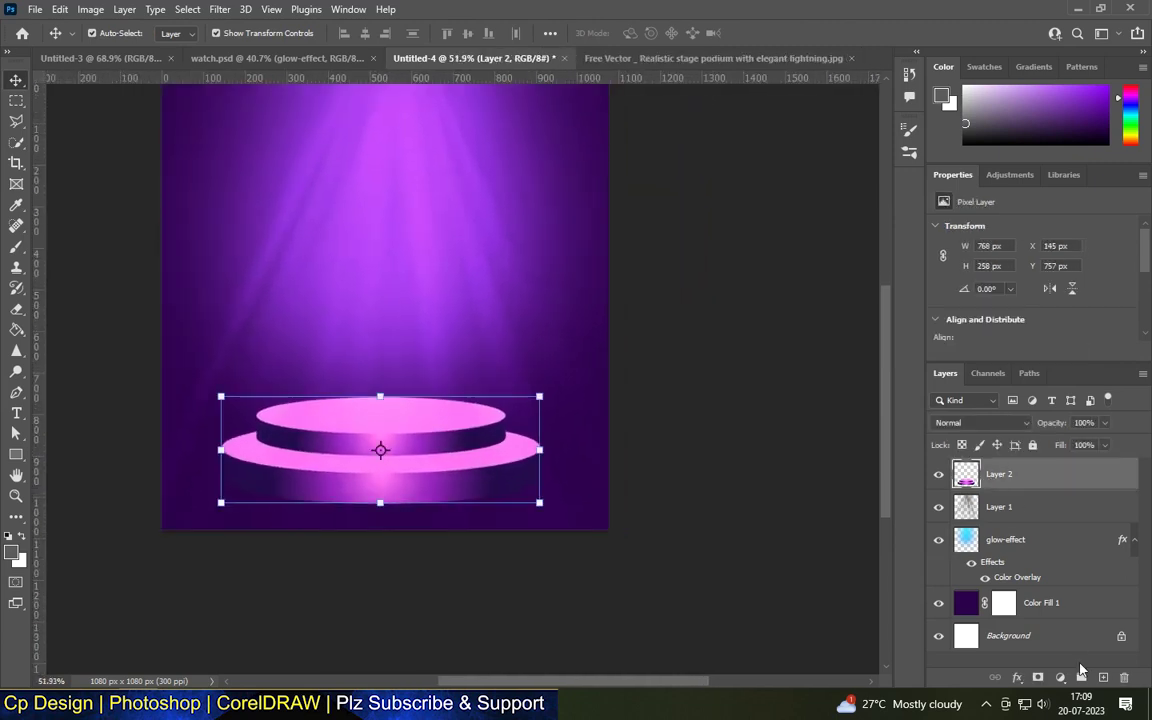
Give the podium a dark purple Multiply drop shadow at 55% opacity
click(560, 420)
click(900, 180)
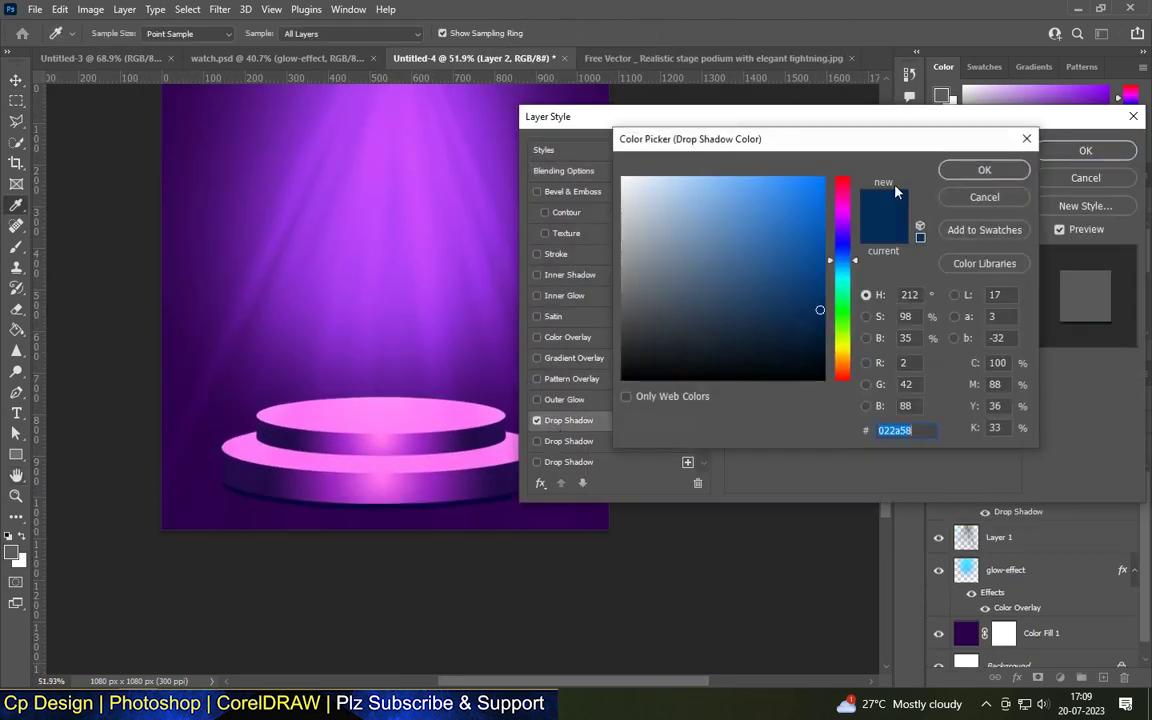
click(519, 437)
click(984, 169)
click(843, 181)
click(822, 183)
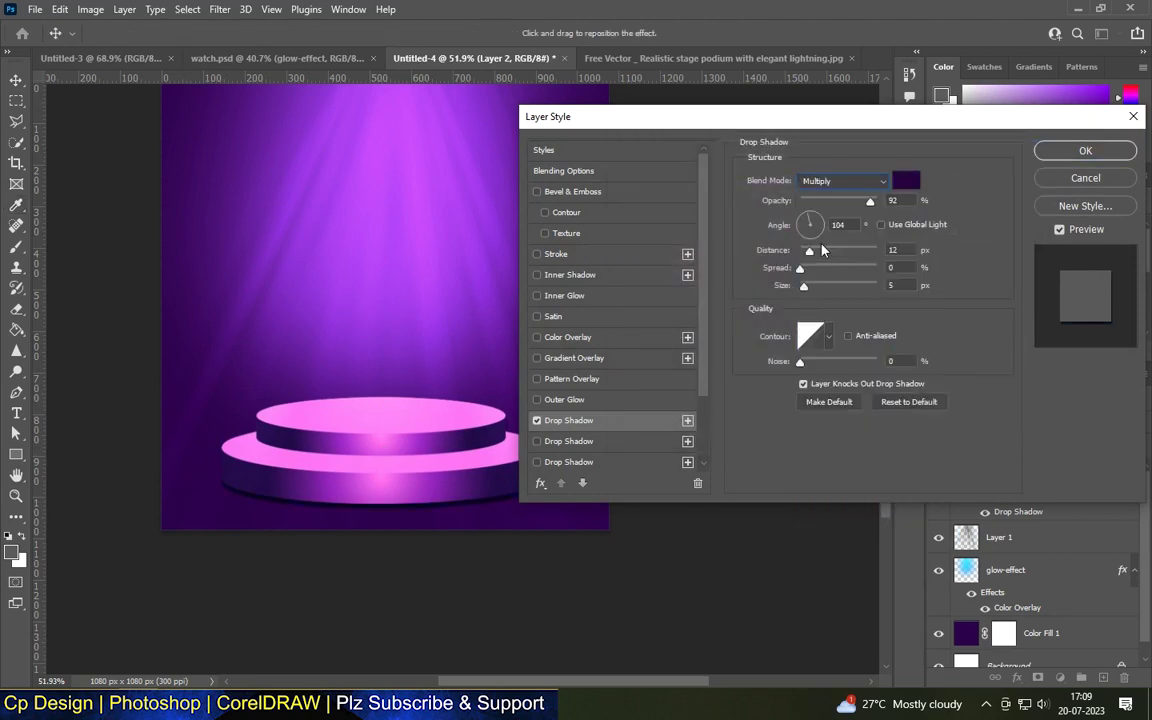
drag(857, 204, 844, 202)
click(1084, 150)
scroll(436, 480, up, 5)
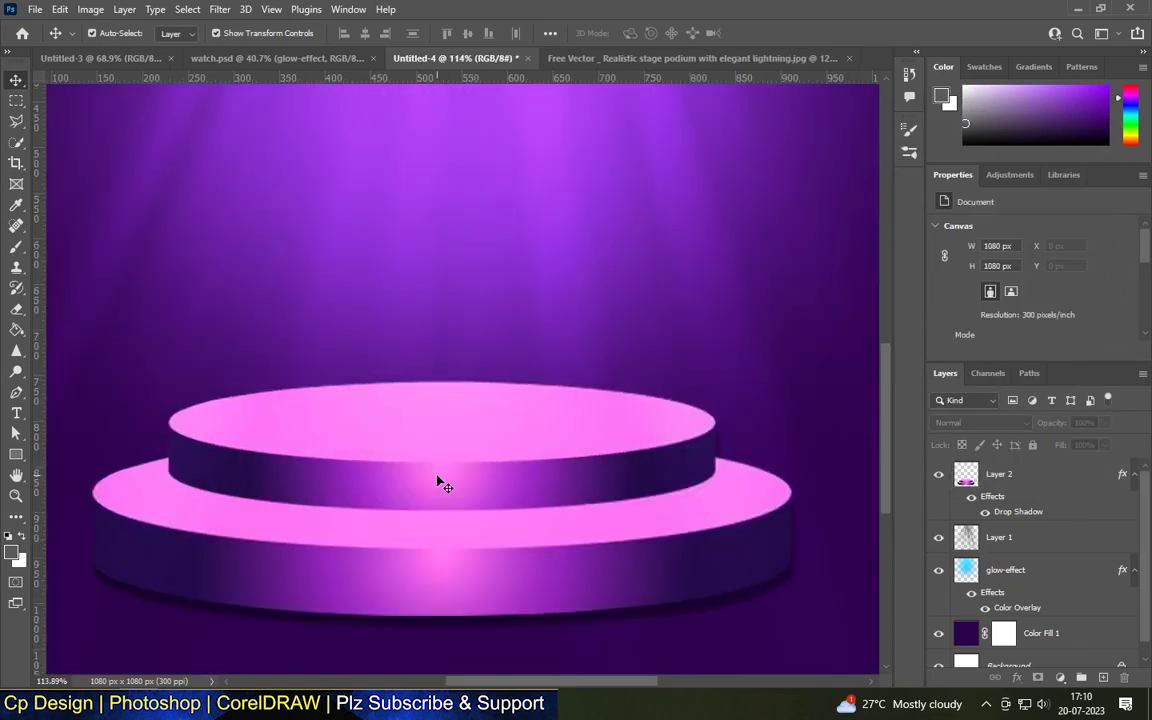
scroll(645, 402, down, 5)
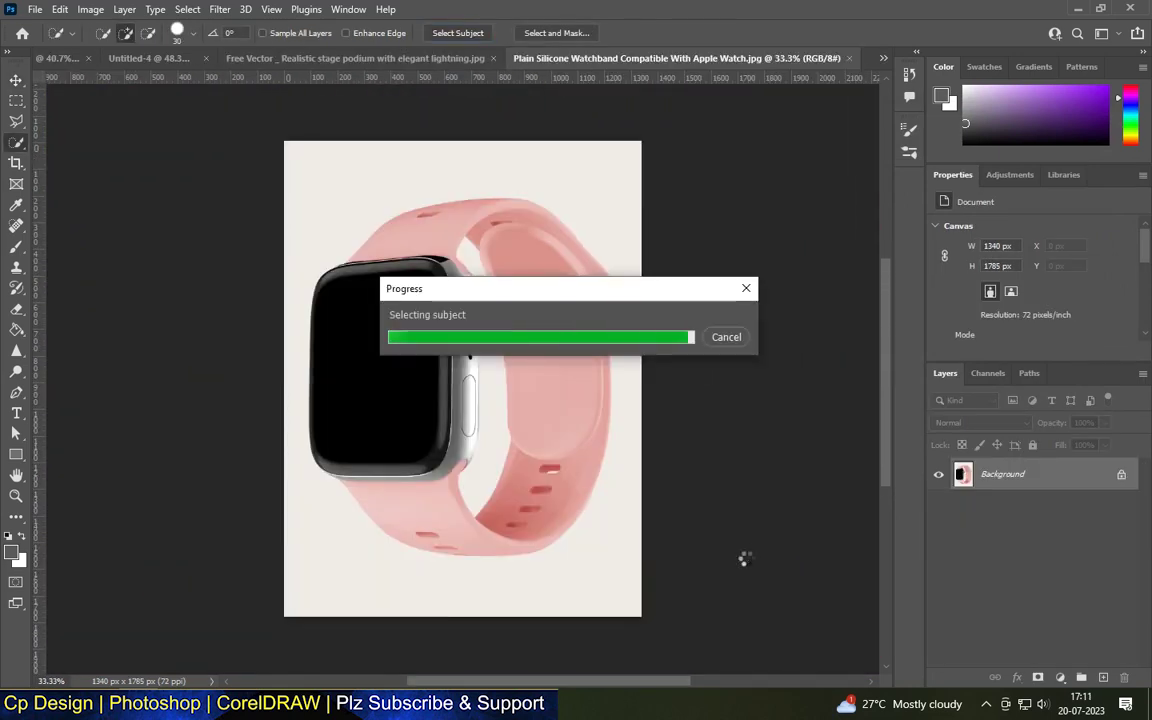
Refine the watch selection around the strap hole and copy the watch
scroll(526, 479, up, 8)
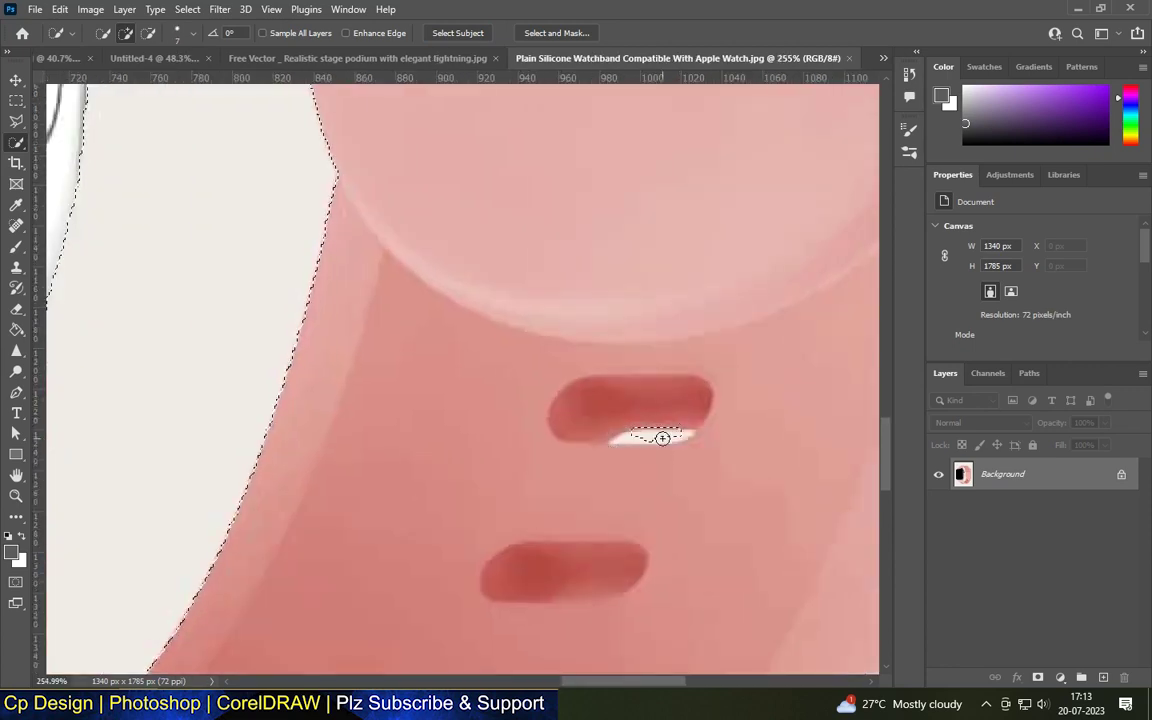
drag(648, 434, 619, 439)
key(ctrl+c)
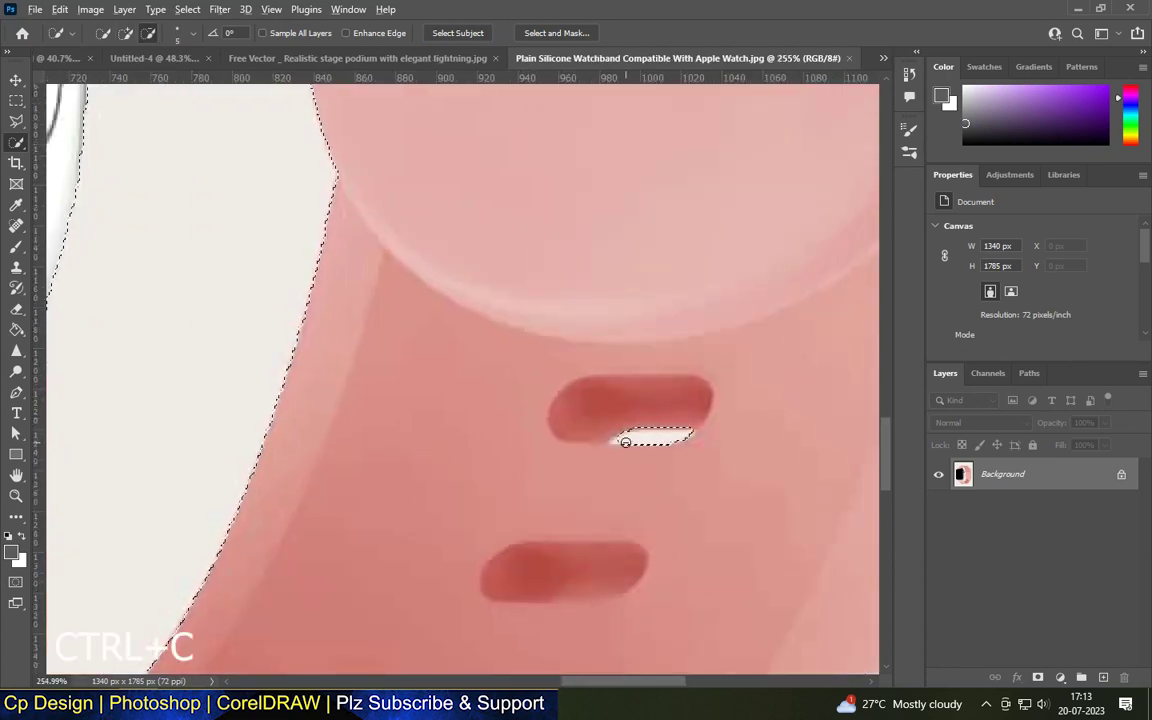
drag(704, 434, 612, 445)
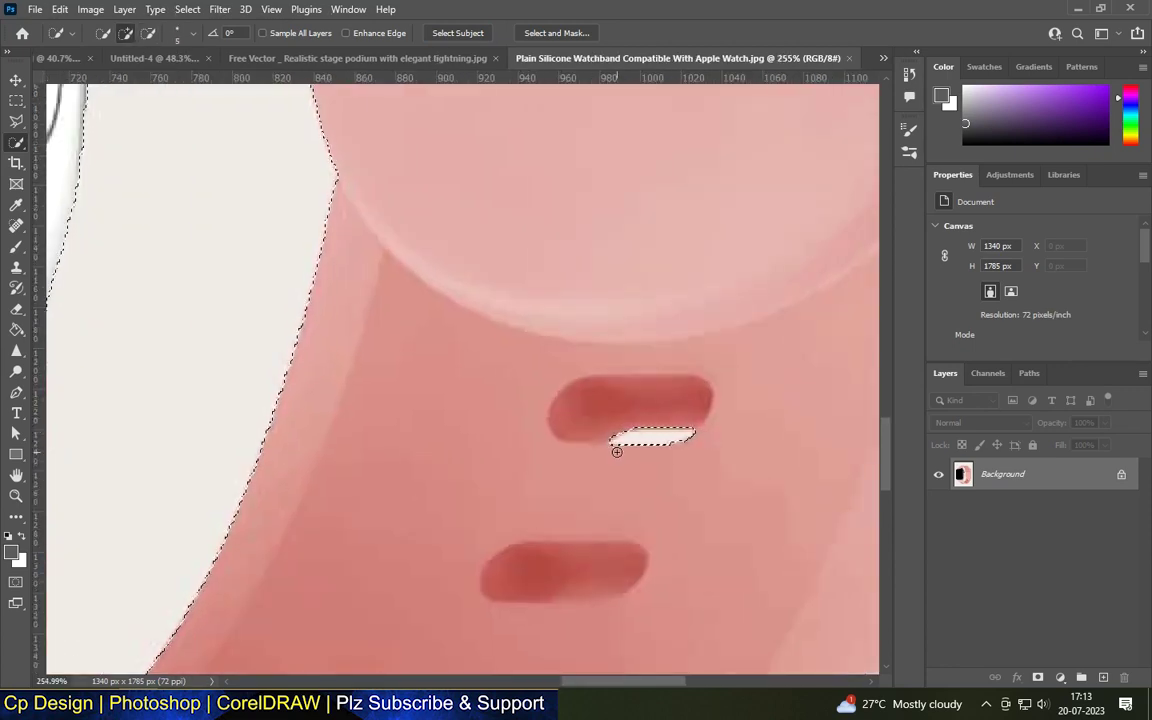
scroll(617, 452, down, 4)
scroll(600, 403, down, 4)
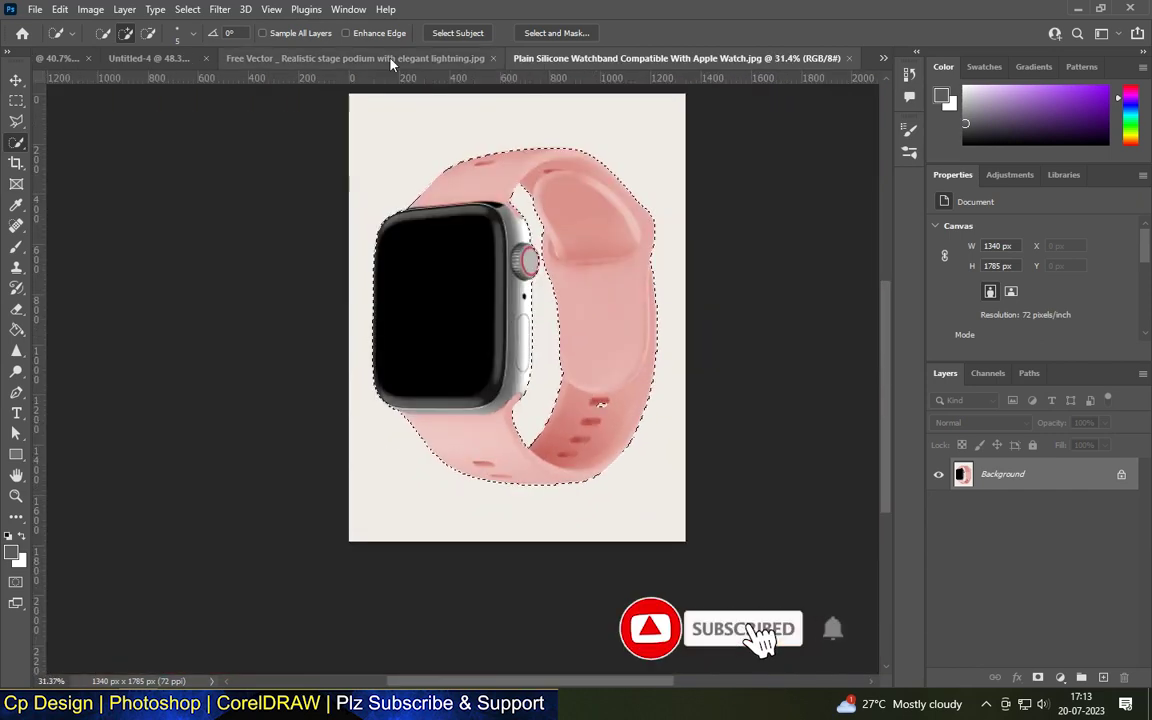
Close the stage podium image without saving changes
click(307, 58)
click(624, 58)
click(403, 267)
key(ctrl+v)
Paste the watch into Untitled-4, scale it down and stand it above the podium
click(405, 60)
key(ctrl+v)
key(ctrl+t)
drag(655, 159, 496, 347)
drag(355, 410, 492, 282)
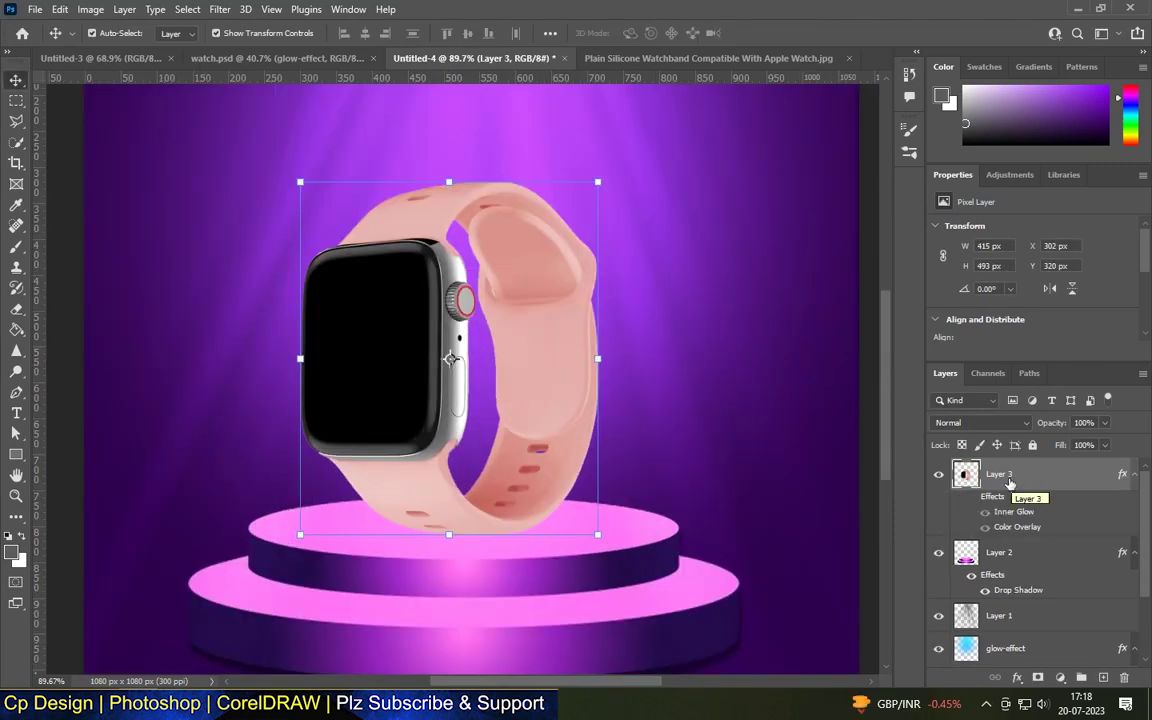
Add a Color Balance layer with midtones at +100 red, -95 magenta, +88 blue
click(1059, 676)
click(1045, 531)
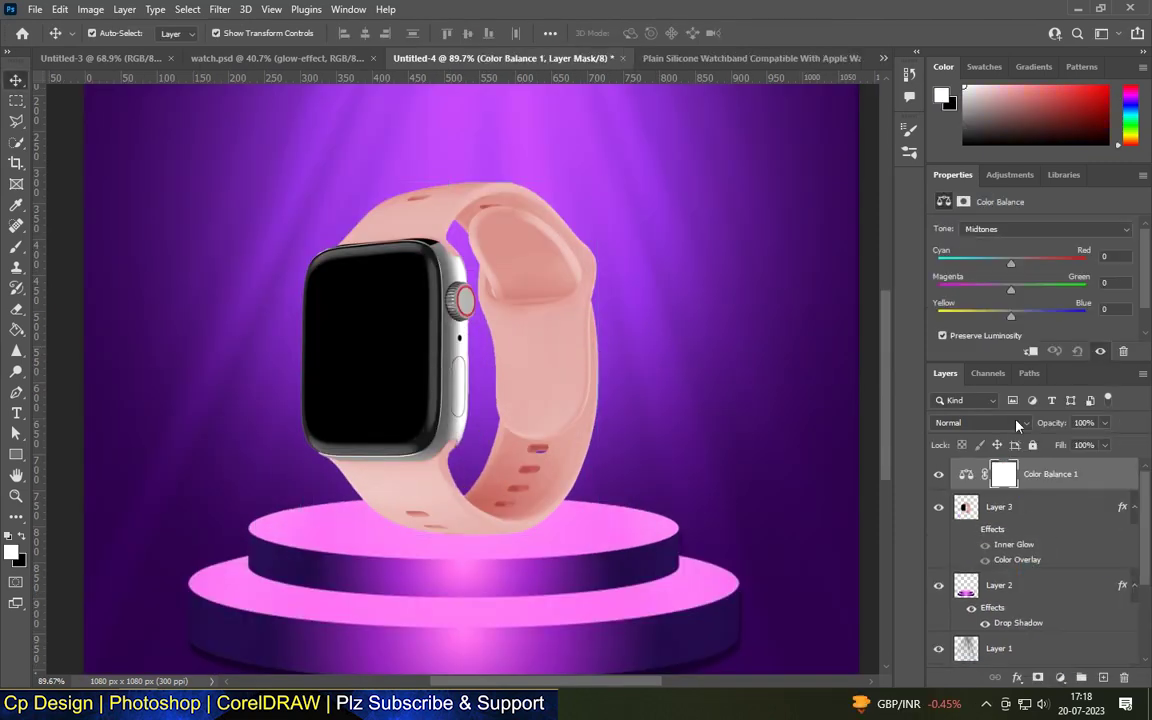
drag(1026, 263, 1080, 263)
drag(1010, 290, 937, 291)
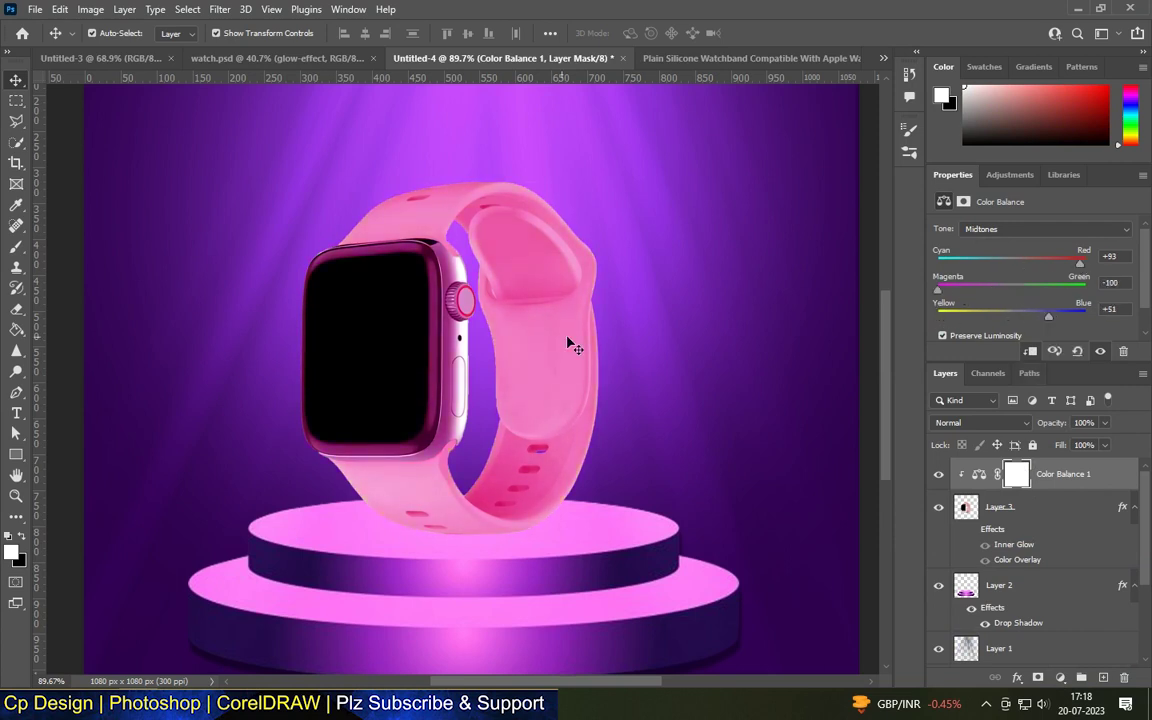
scroll(481, 334, down, 2)
scroll(481, 334, down, 2)
mouse_move(1048, 316)
mouse_down()
mouse_move(1037, 318)
mouse_move(1075, 317)
mouse_up()
drag(937, 290, 941, 290)
mouse_move(1079, 263)
mouse_down()
mouse_move(937, 263)
mouse_move(1083, 263)
mouse_up()
scroll(504, 380, down, 2)
click(1060, 676)
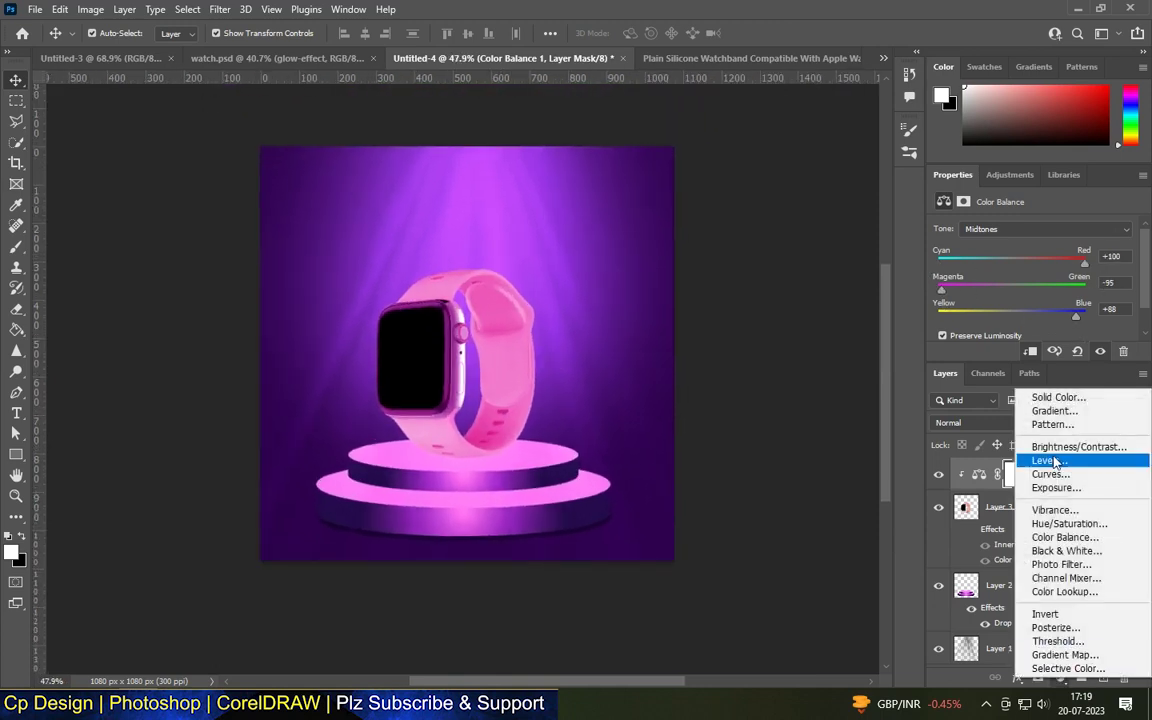
Add a Levels layer with white input 136, Overlay blending and Blend If limited to brighter tones
click(1052, 461)
mouse_move(1129, 258)
mouse_down()
mouse_move(1040, 258)
mouse_move(1049, 254)
mouse_up()
click(980, 422)
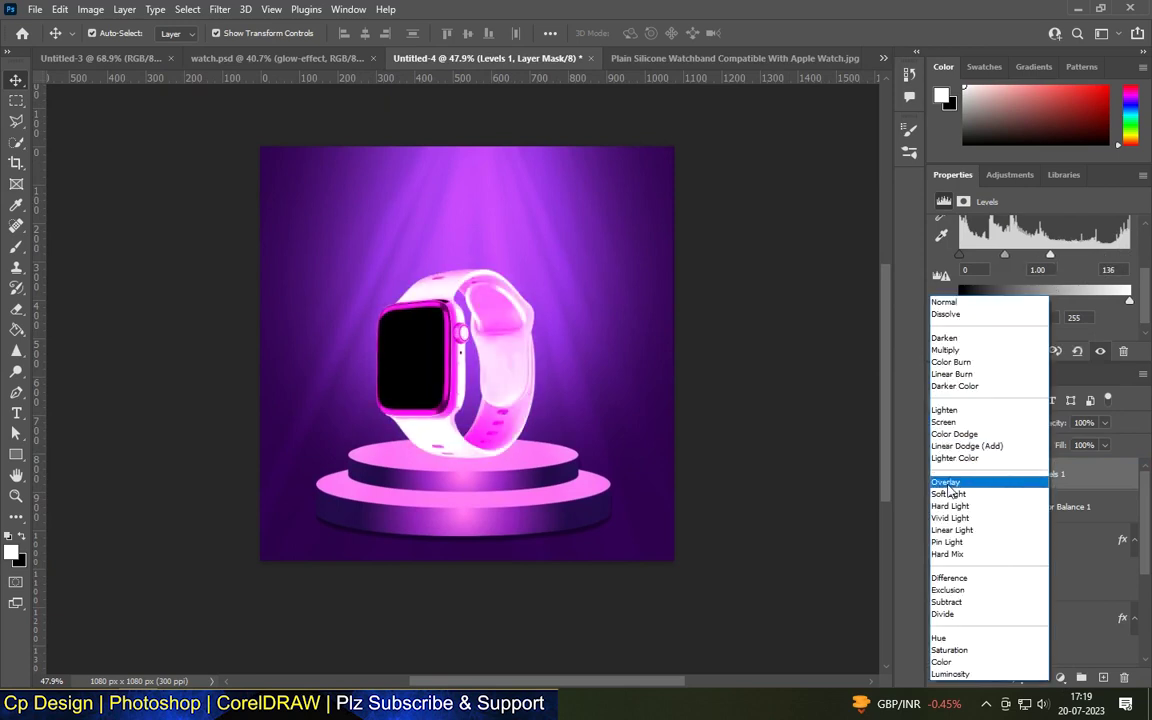
click(949, 482)
double_click(1099, 474)
mouse_move(742, 513)
mouse_down()
mouse_move(893, 513)
mouse_move(853, 524)
mouse_up()
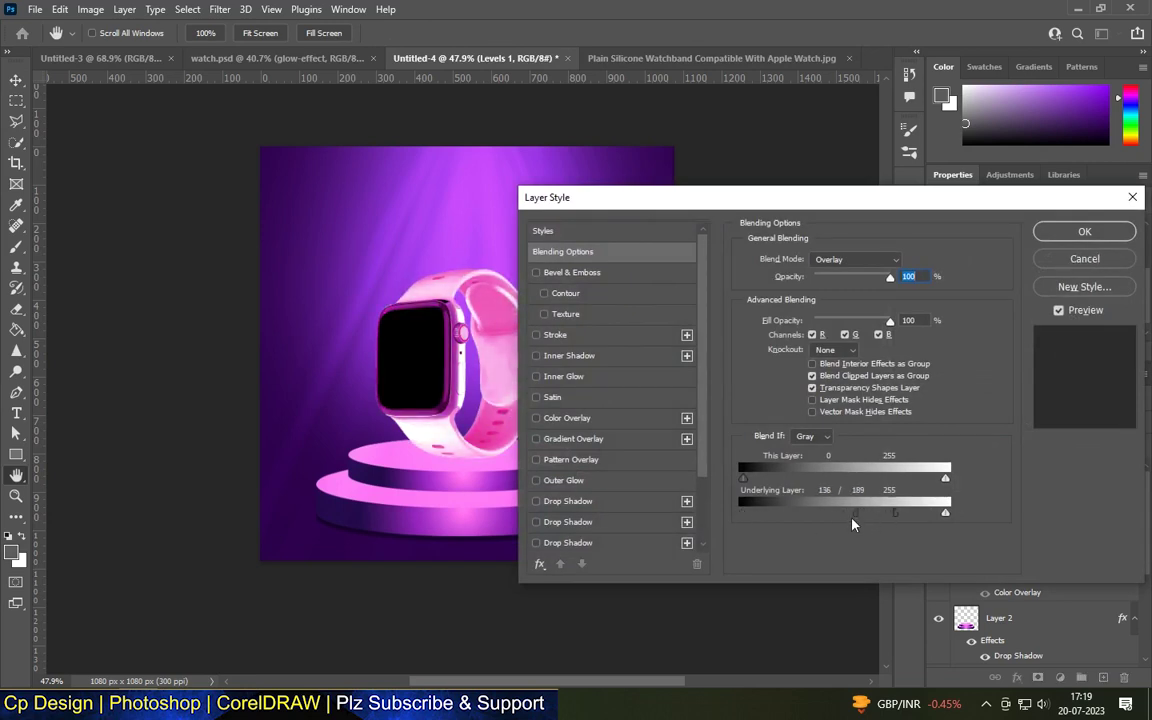
click(1083, 231)
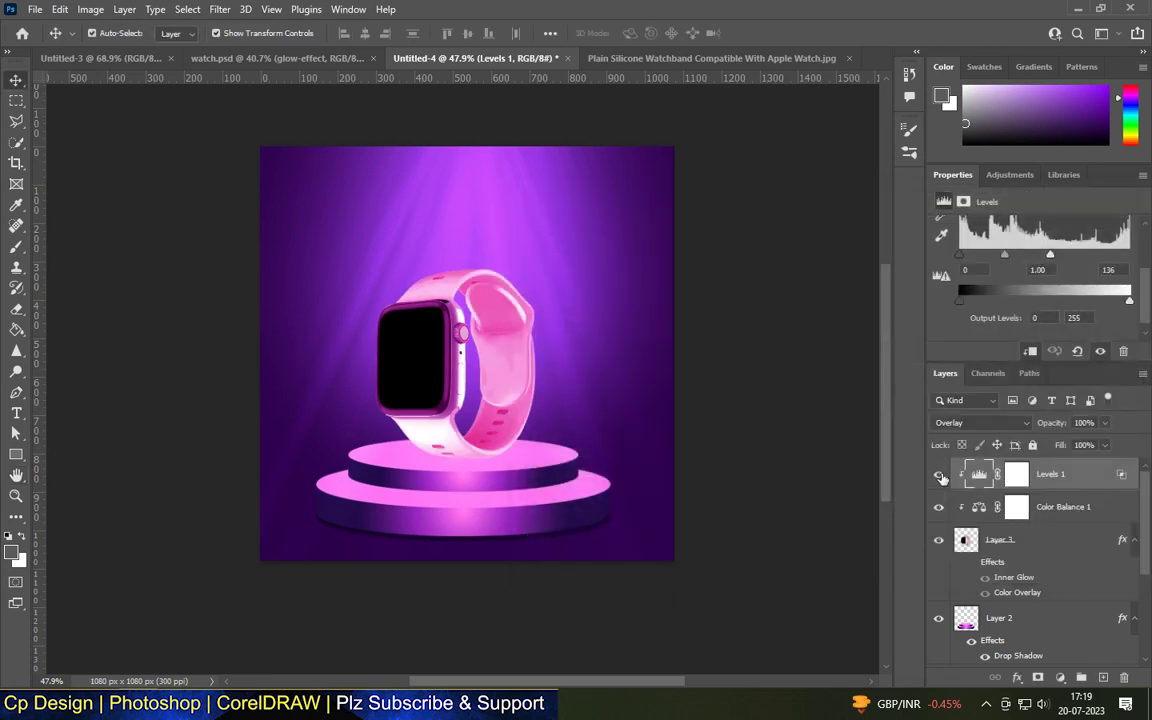
Invert the Levels mask and paint white with a small brush along the band's curve
key(ctrl+i)
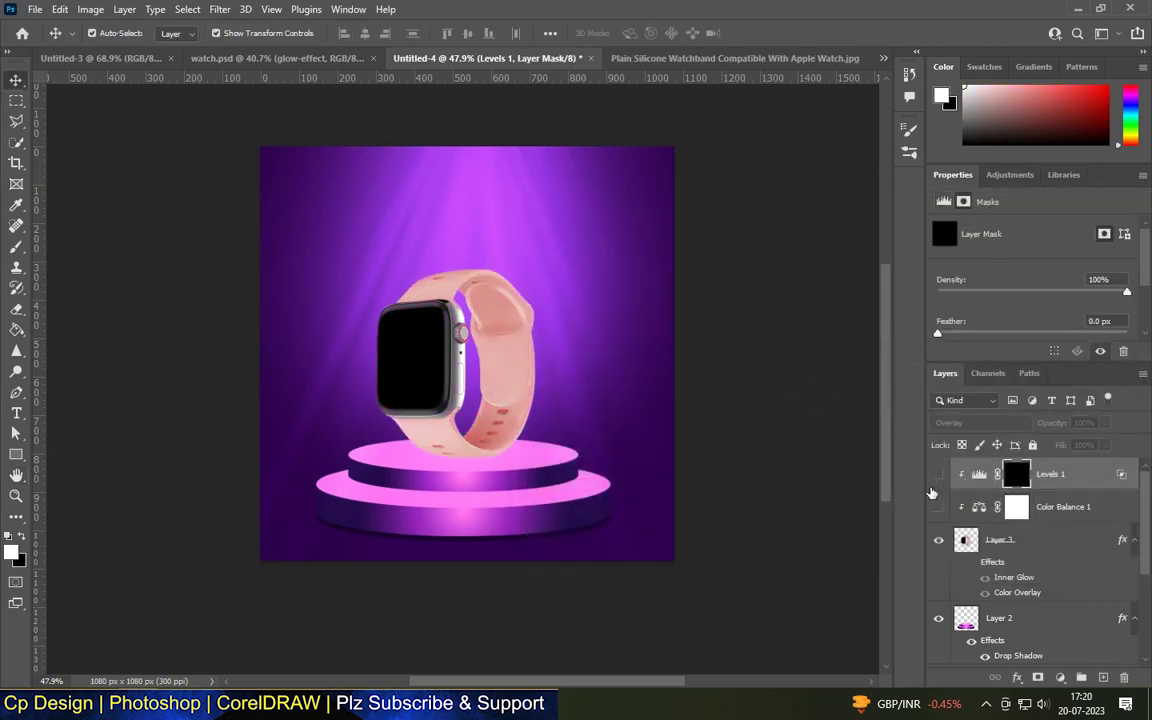
scroll(503, 229, up, 2)
key(b)
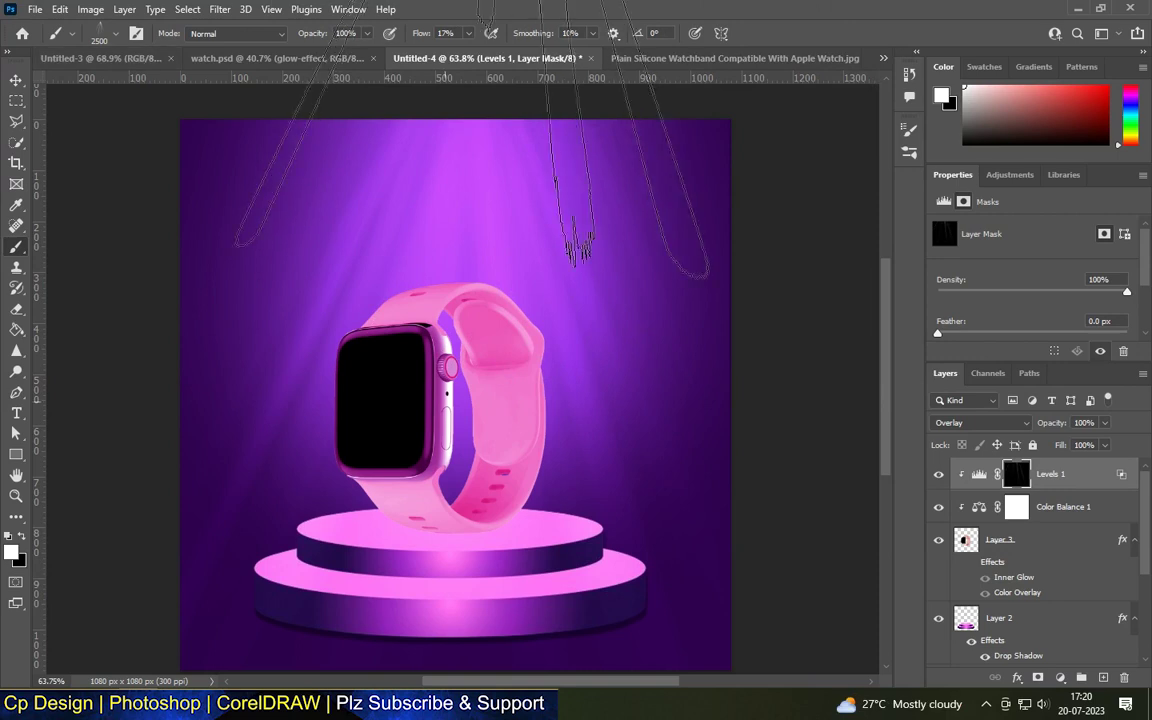
click(88, 38)
key(Escape)
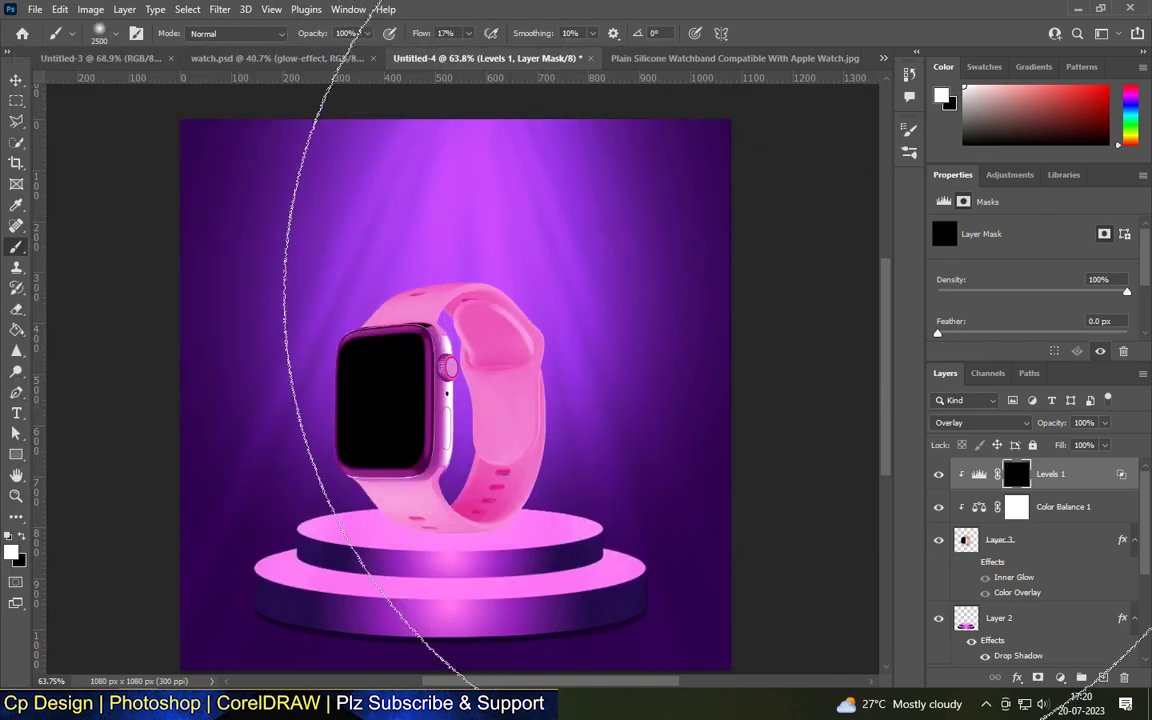
key(bracketleft)
key(bracketleft)
key(bracketleft)
scroll(482, 236, up, 1)
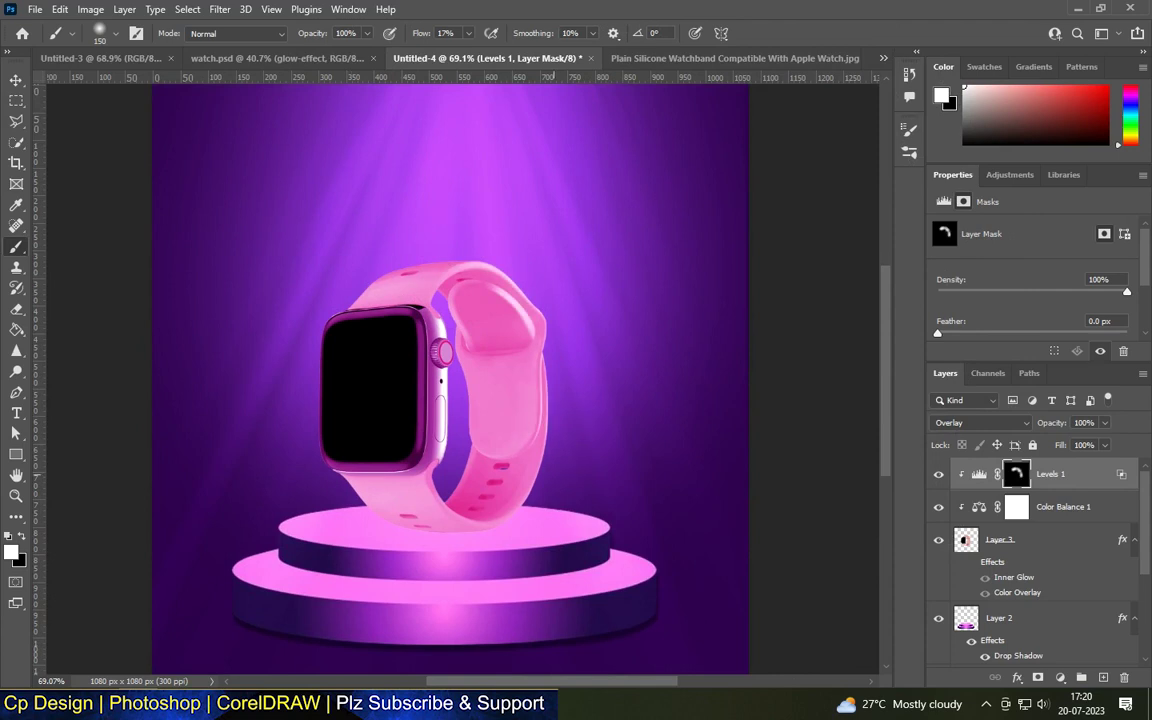
scroll(488, 270, up, 1)
scroll(500, 260, up, 1)
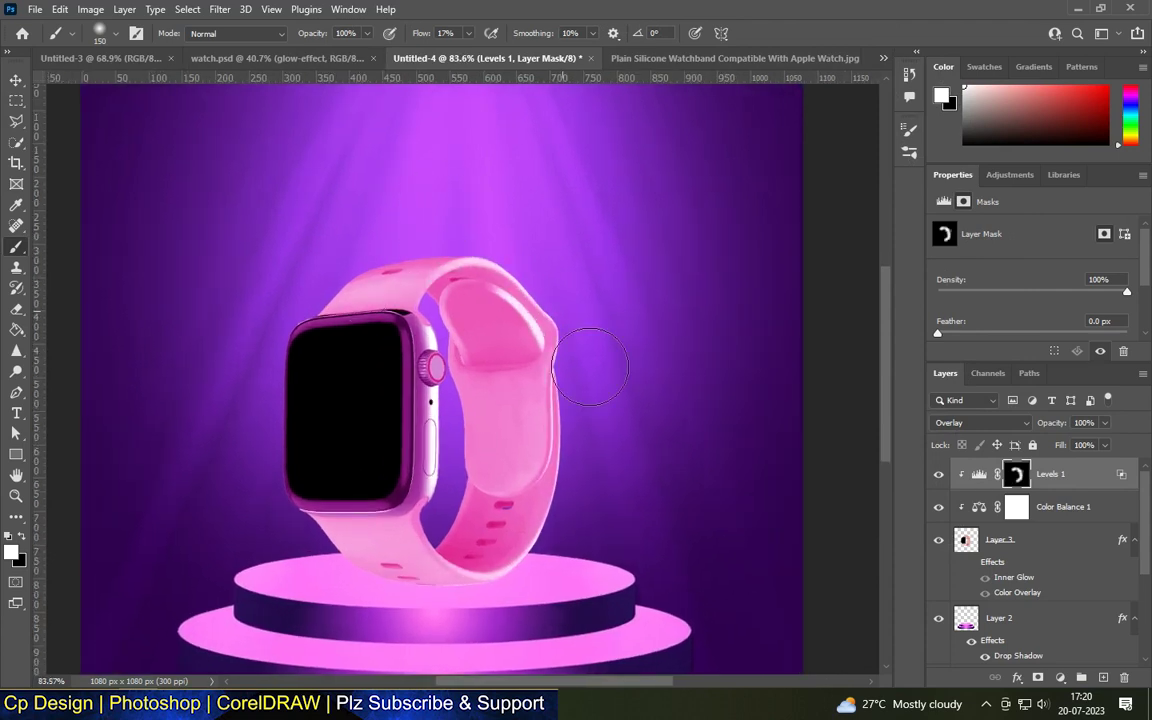
scroll(560, 300, up, 1)
scroll(610, 333, up, 2)
drag(612, 334, 423, 523)
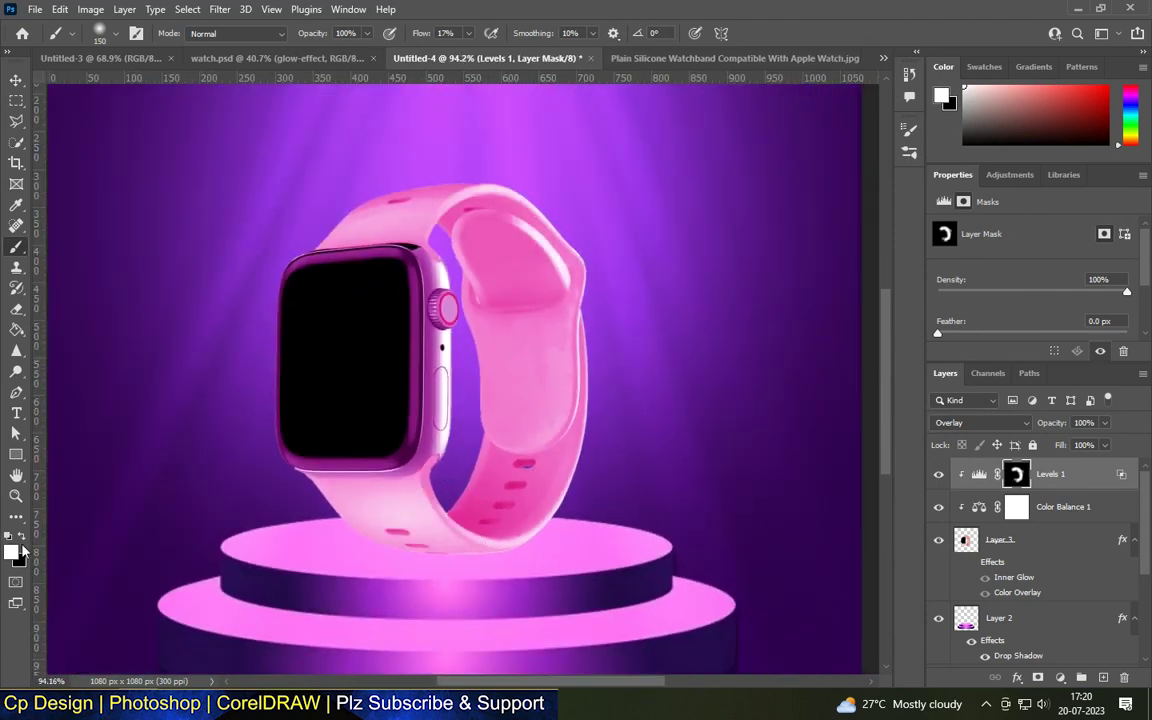
Paint black on the mask to hide the brightening below the watch band
click(5, 535)
drag(319, 470, 429, 537)
click(1016, 512)
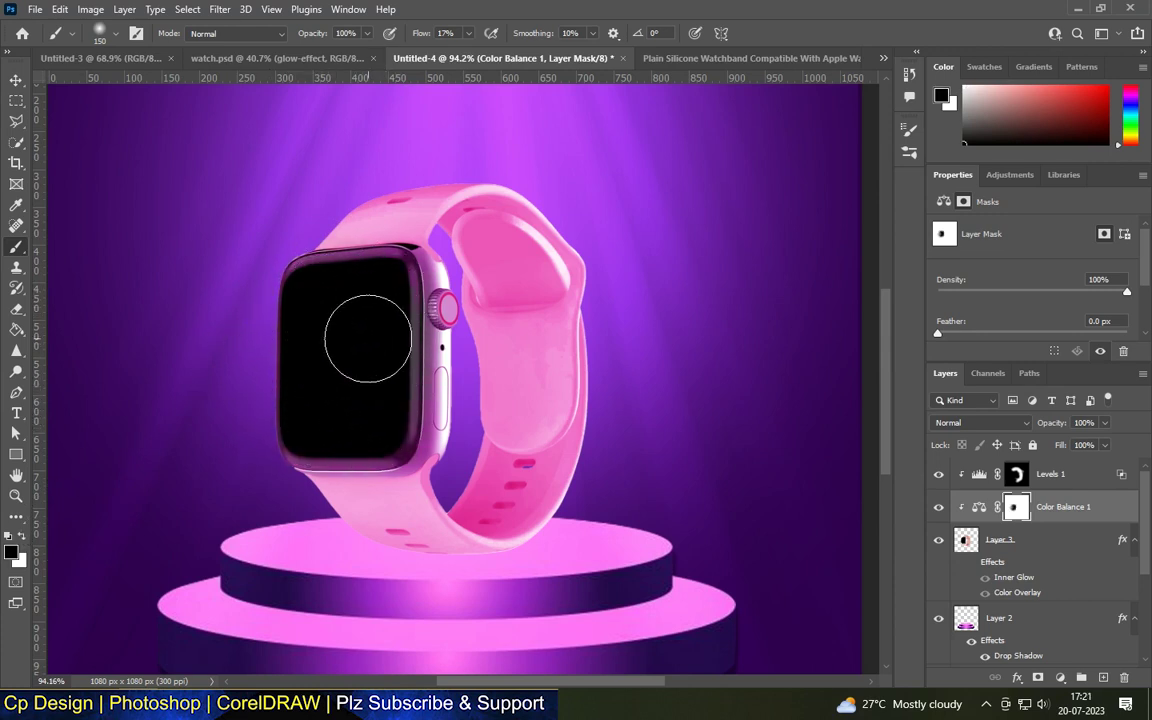
scroll(367, 339, down, 3)
scroll(373, 296, up, 2)
click(1049, 474)
click(1062, 678)
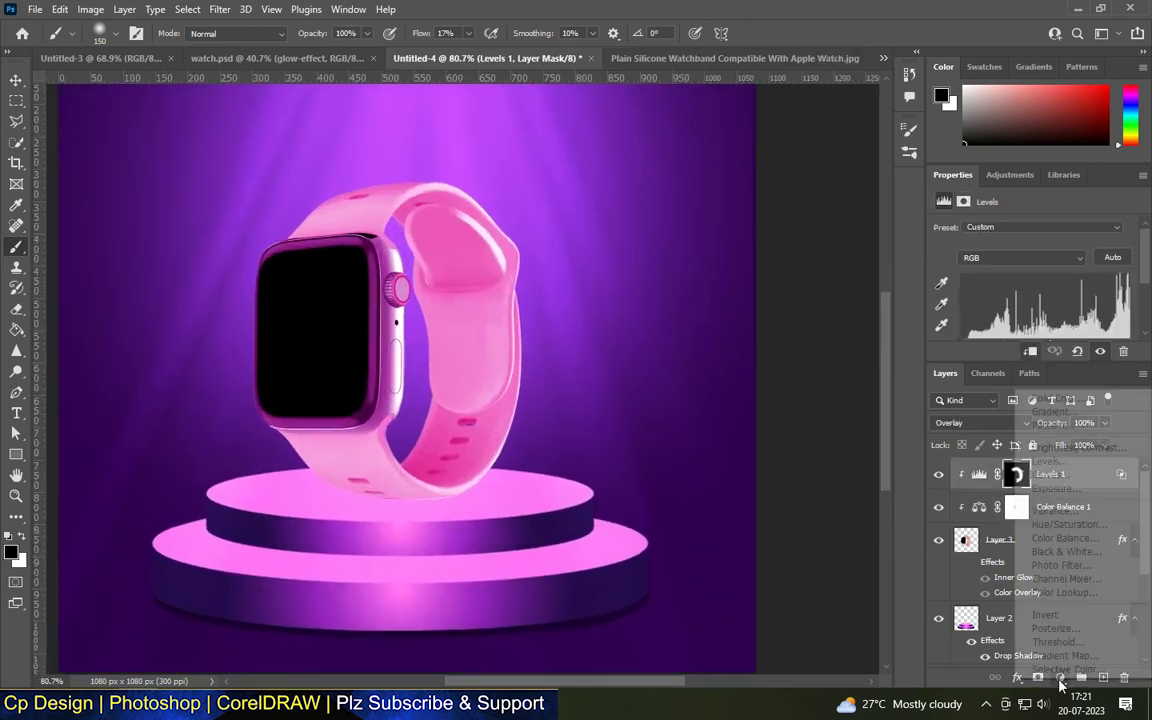
Add a Levels 2 adjustment with output white lowered to about 34, clipped to the watch
click(1048, 461)
scroll(1052, 300, down, 2)
scroll(1052, 330, down, 1)
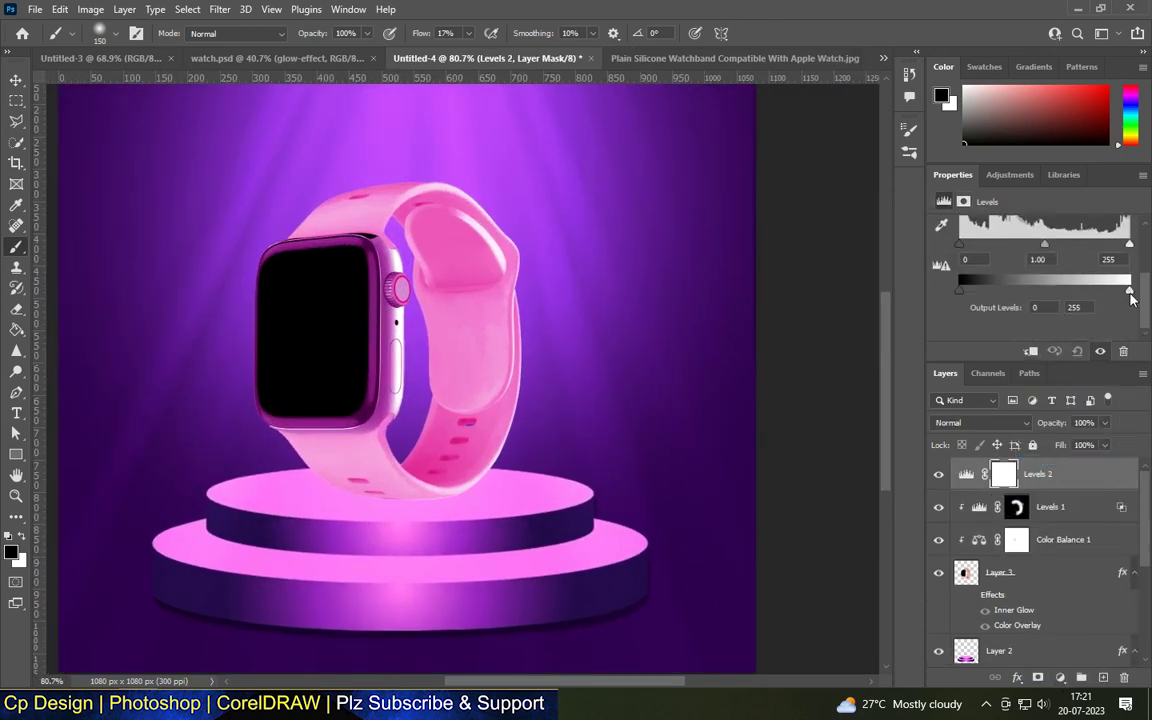
drag(1129, 290, 980, 290)
click(1030, 351)
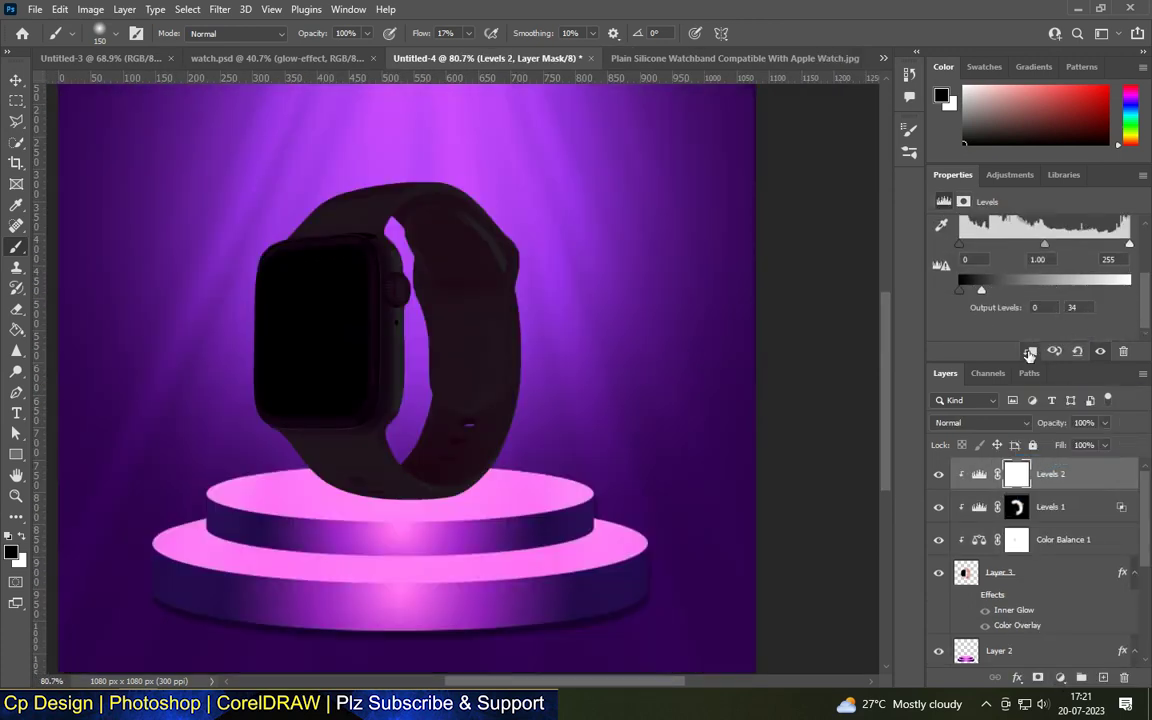
drag(981, 289, 1002, 290)
Invert the Levels 2 mask and paint white over the band shadows near the watch case
click(963, 201)
key(ctrl+i)
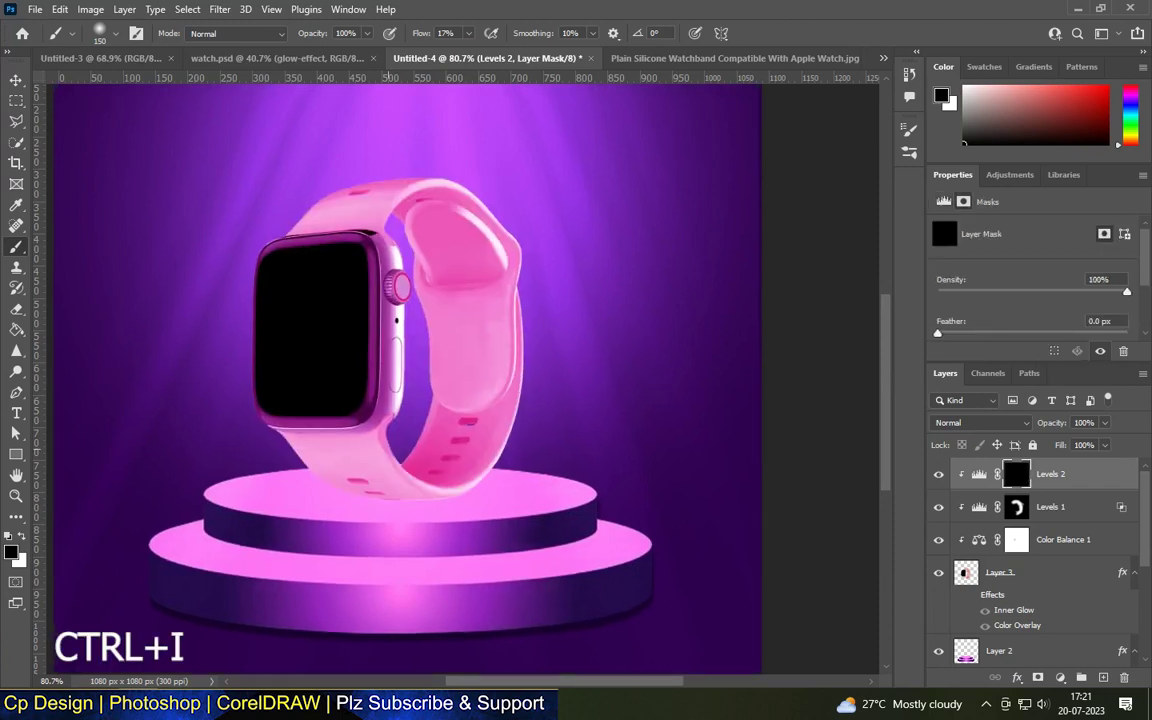
scroll(379, 470, up, 3)
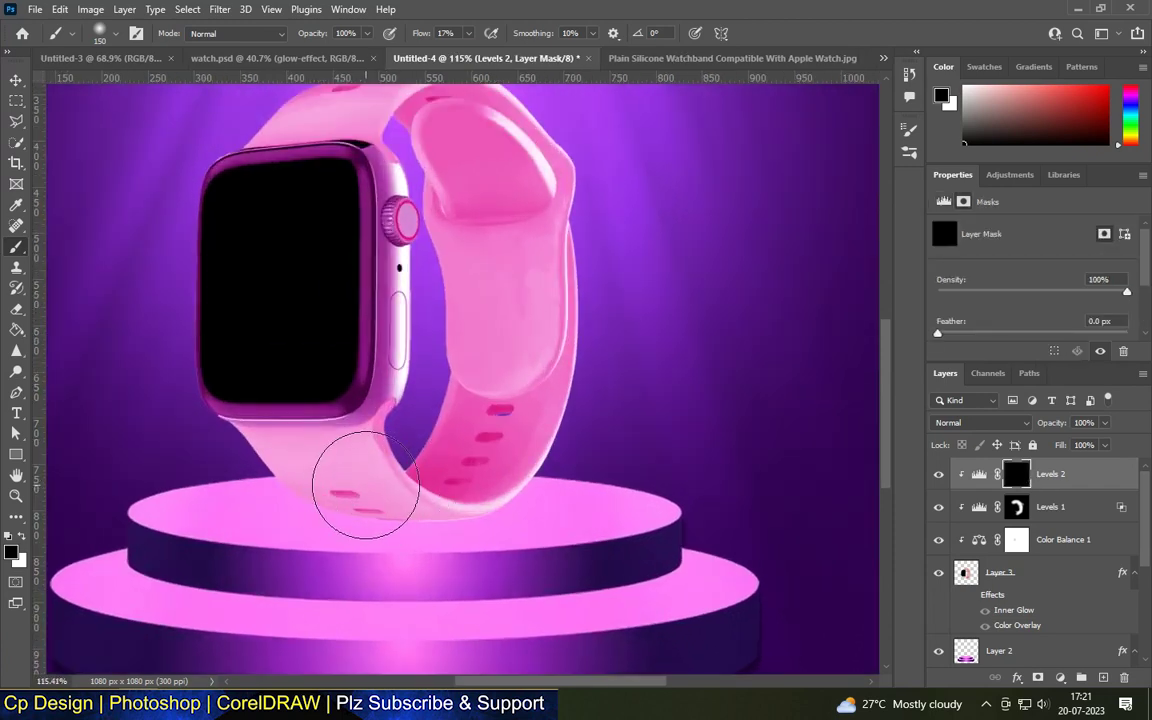
key(x)
mouse_move(346, 494)
mouse_down()
mouse_move(437, 527)
mouse_move(300, 440)
mouse_move(270, 476)
mouse_move(420, 470)
mouse_up()
scroll(398, 408, down, 2)
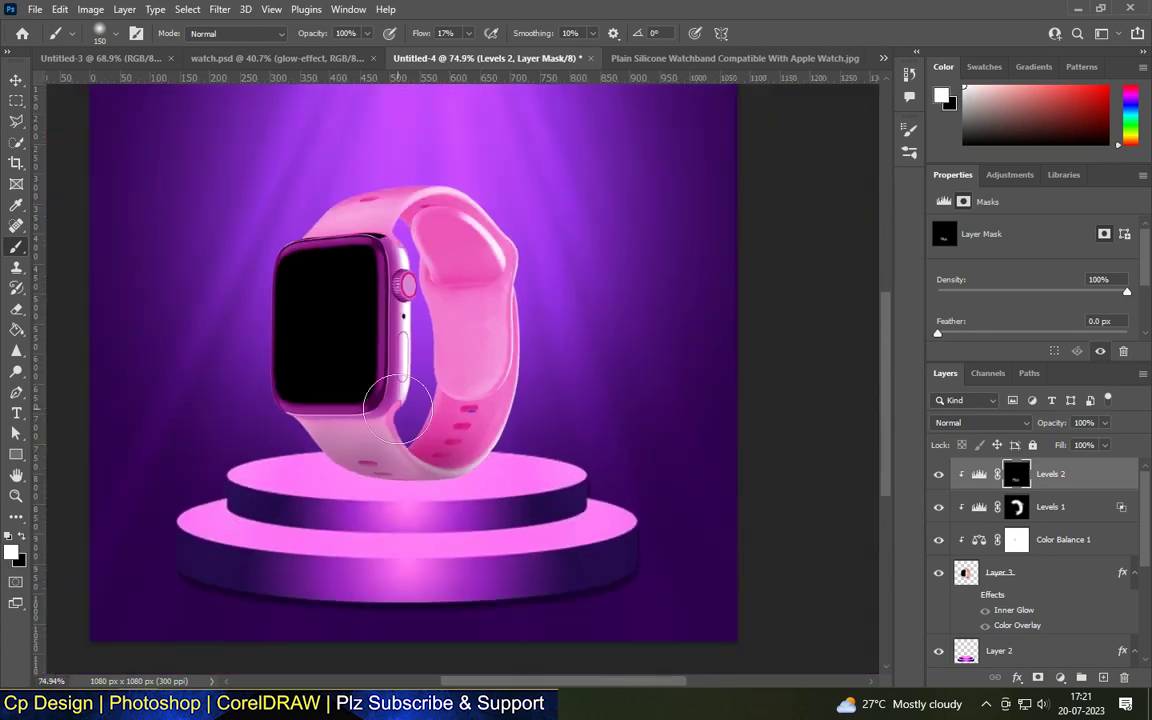
key(bracketleft)
key(bracketleft)
key(bracketleft)
scroll(506, 560, up, 2)
scroll(470, 514, up, 2)
Set Levels 2 to Multiply and undo a too-heavy shadow stroke across the lower band
click(980, 422)
click(964, 355)
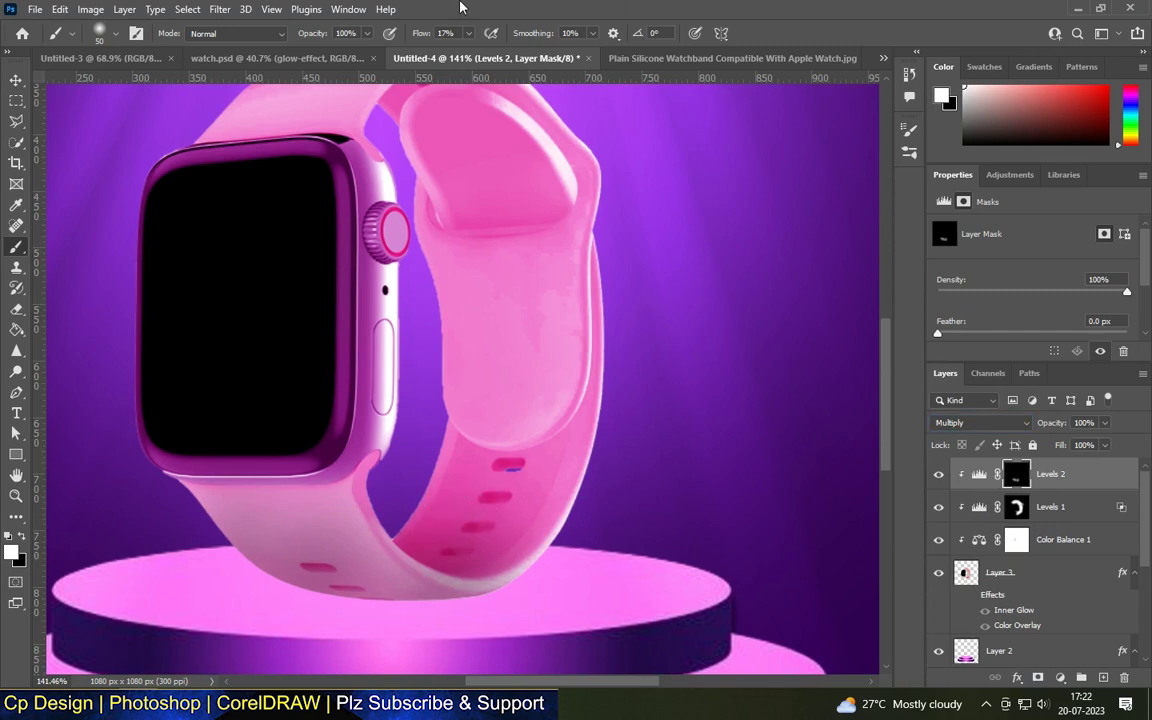
mouse_move(440, 470)
mouse_down()
mouse_move(469, 440)
mouse_move(399, 500)
mouse_move(490, 450)
mouse_move(453, 537)
mouse_up()
key(ctrl+z)
key(ctrl+z)
scroll(454, 307, down, 2)
scroll(506, 300, up, 3)
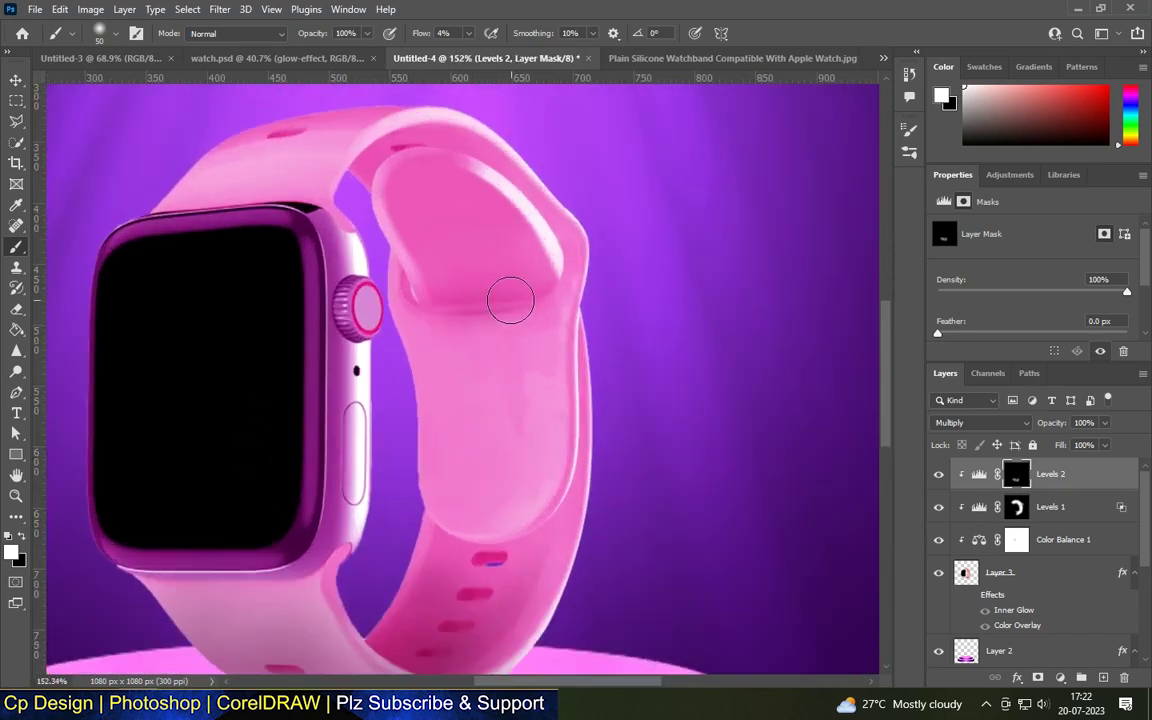
scroll(416, 296, down, 1)
scroll(548, 360, down, 3)
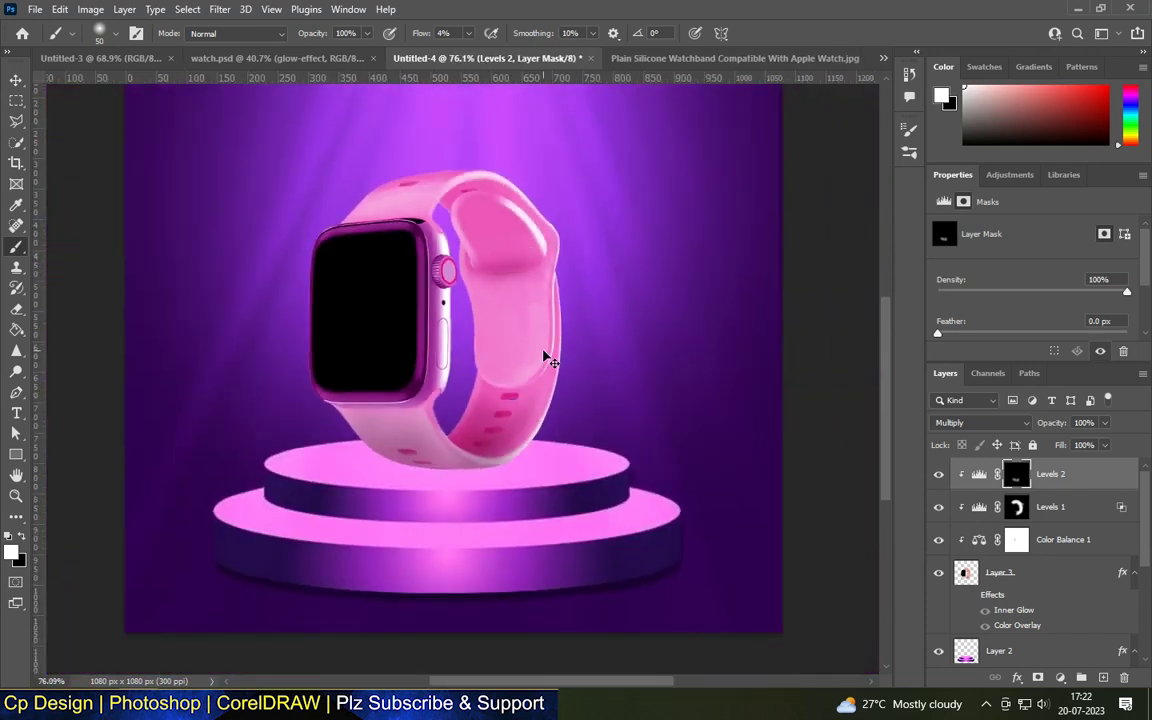
scroll(530, 391, up, 2)
scroll(378, 499, down, 2)
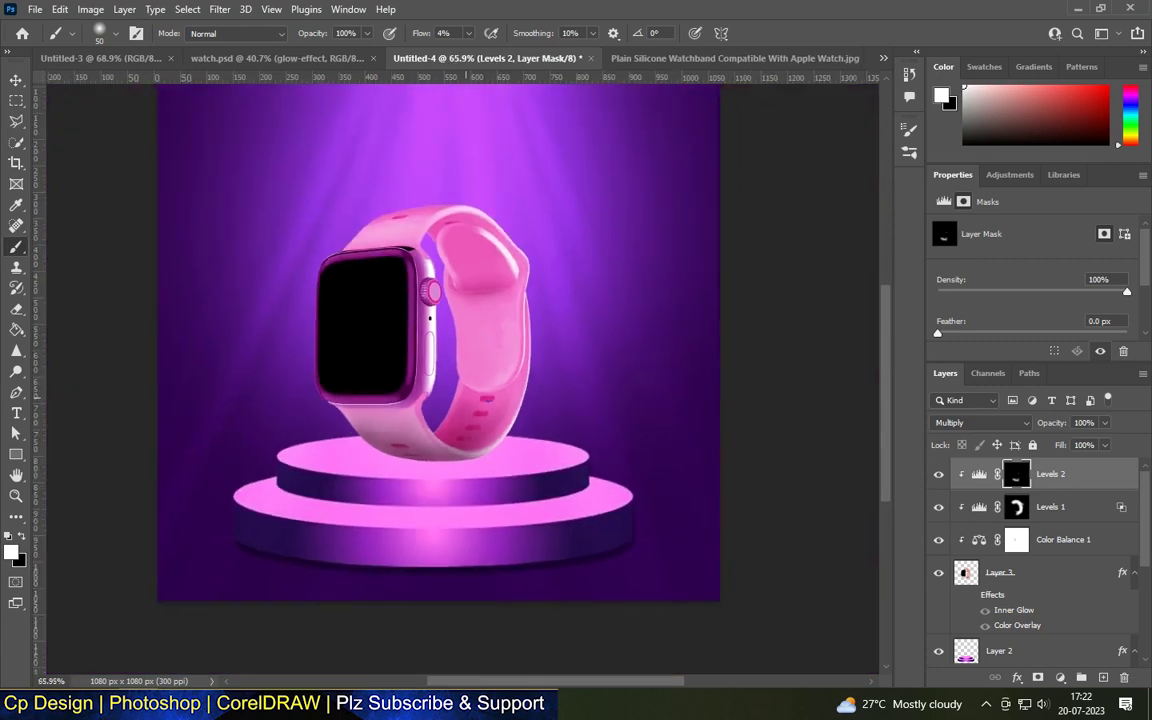
scroll(375, 501, down, 1)
scroll(374, 505, up, 3)
scroll(511, 450, up, 2)
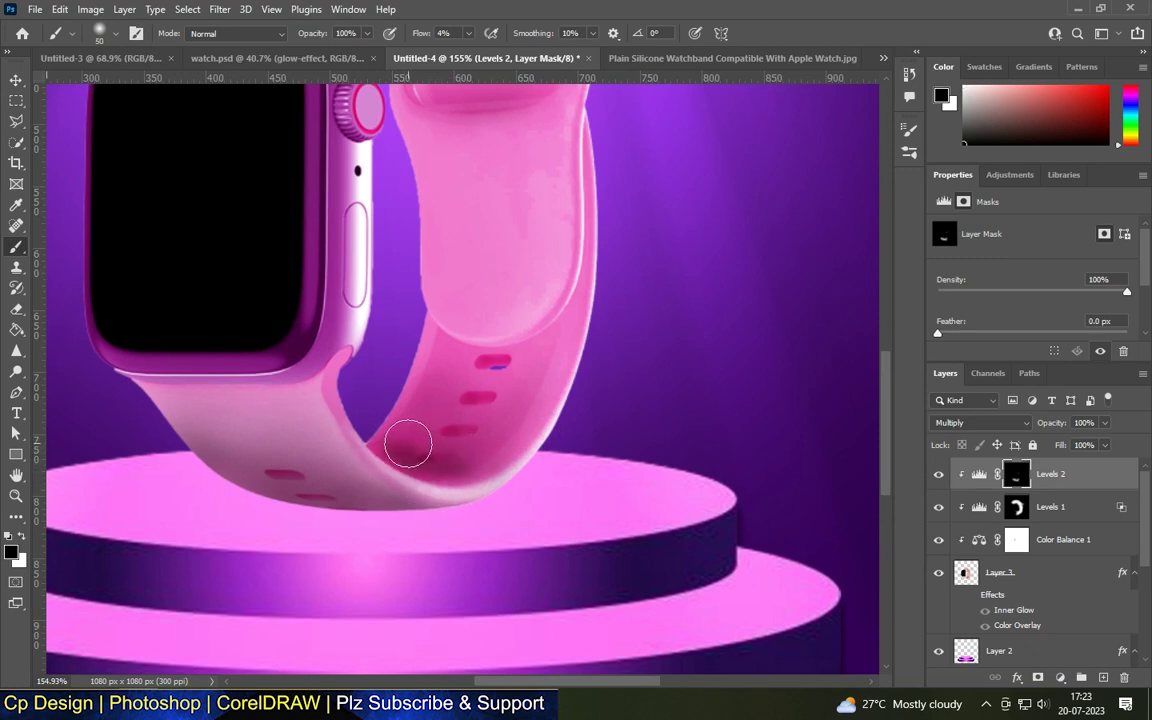
scroll(406, 446, down, 5)
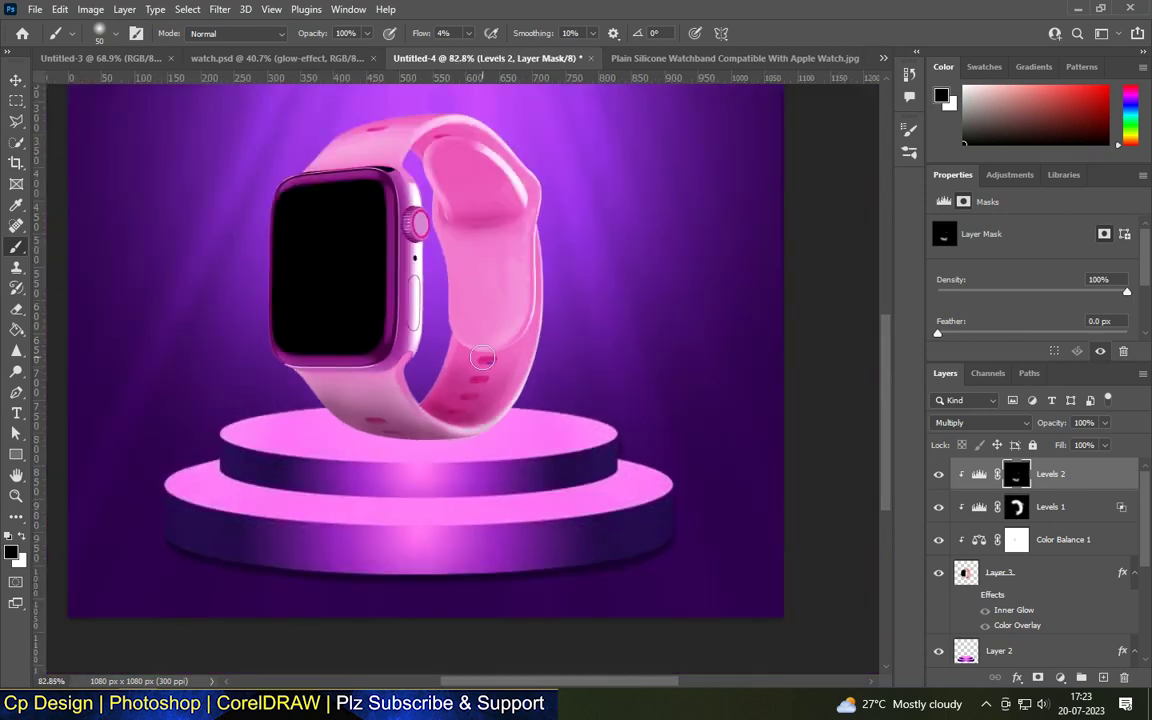
scroll(406, 446, up, 8)
Fit the whole canvas in view and select the Levels 1 glow adjustment
key(ctrl+0)
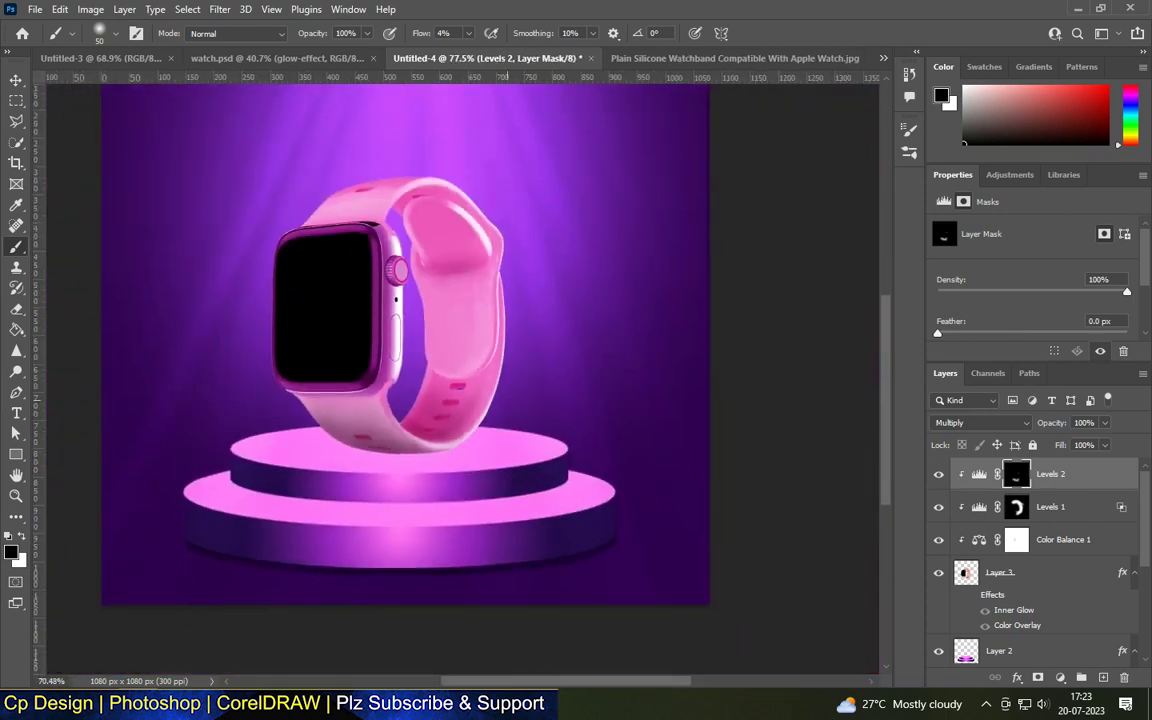
key(v)
click(1109, 507)
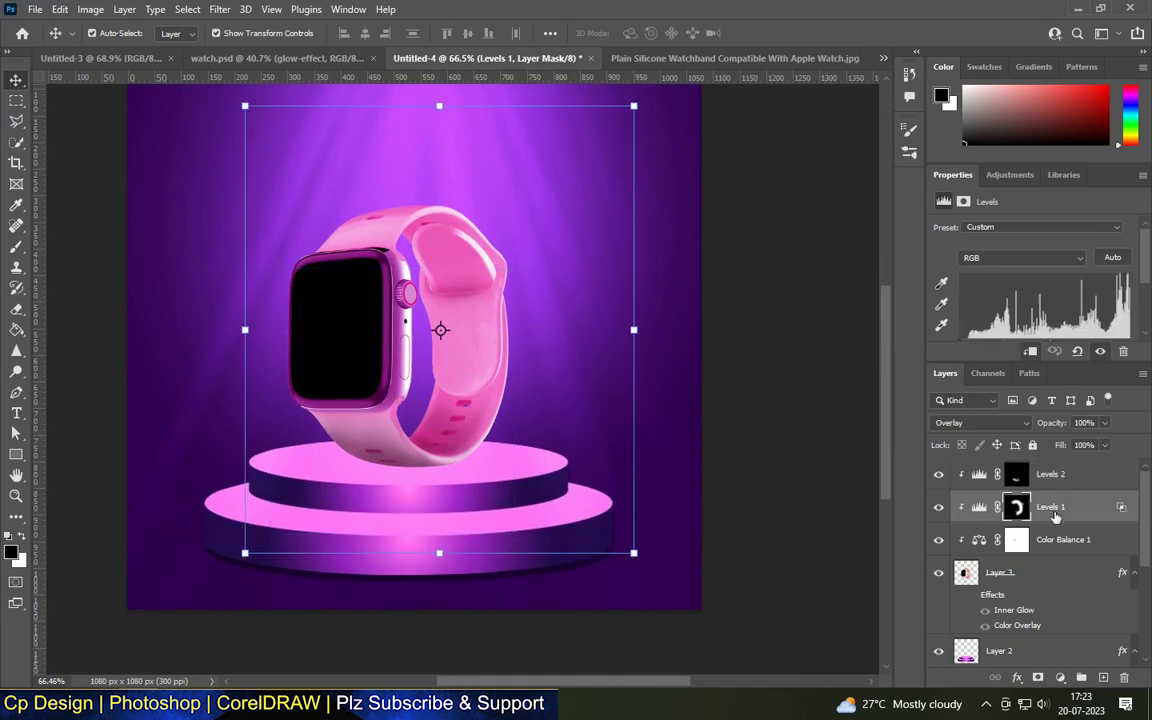
Duplicate Levels 1 as a Color Dodge copy with fill lowered to 15%
key(ctrl+j)
click(980, 422)
click(966, 434)
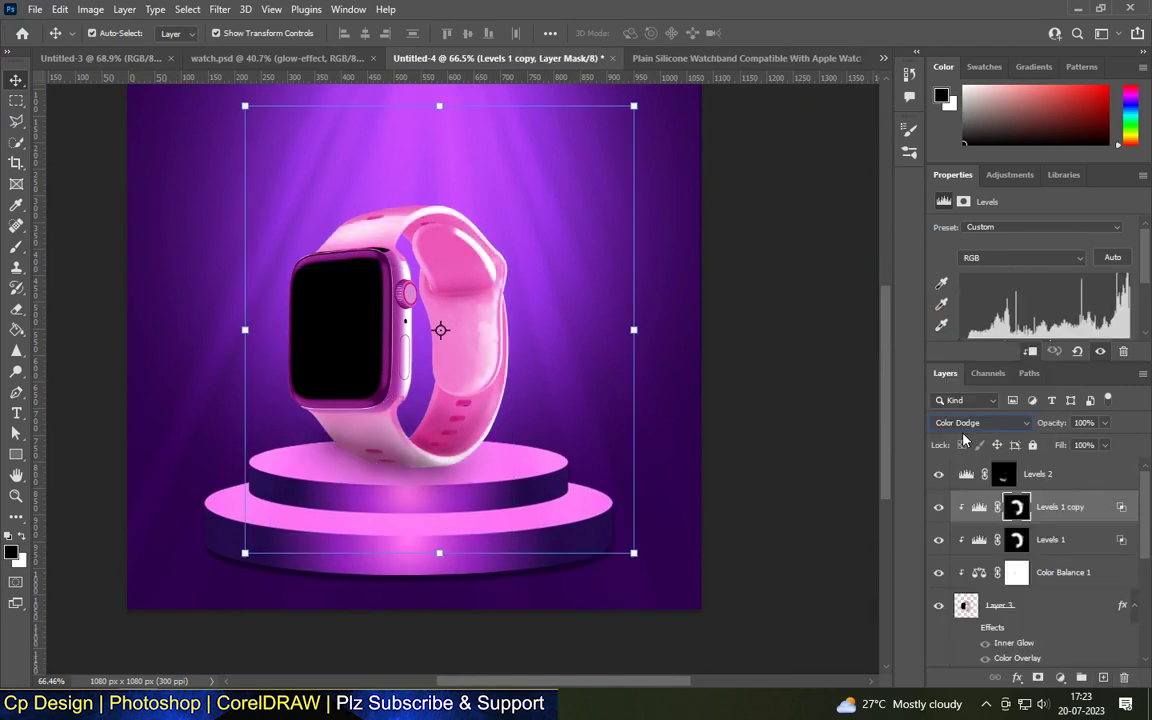
drag(1065, 468, 1042, 468)
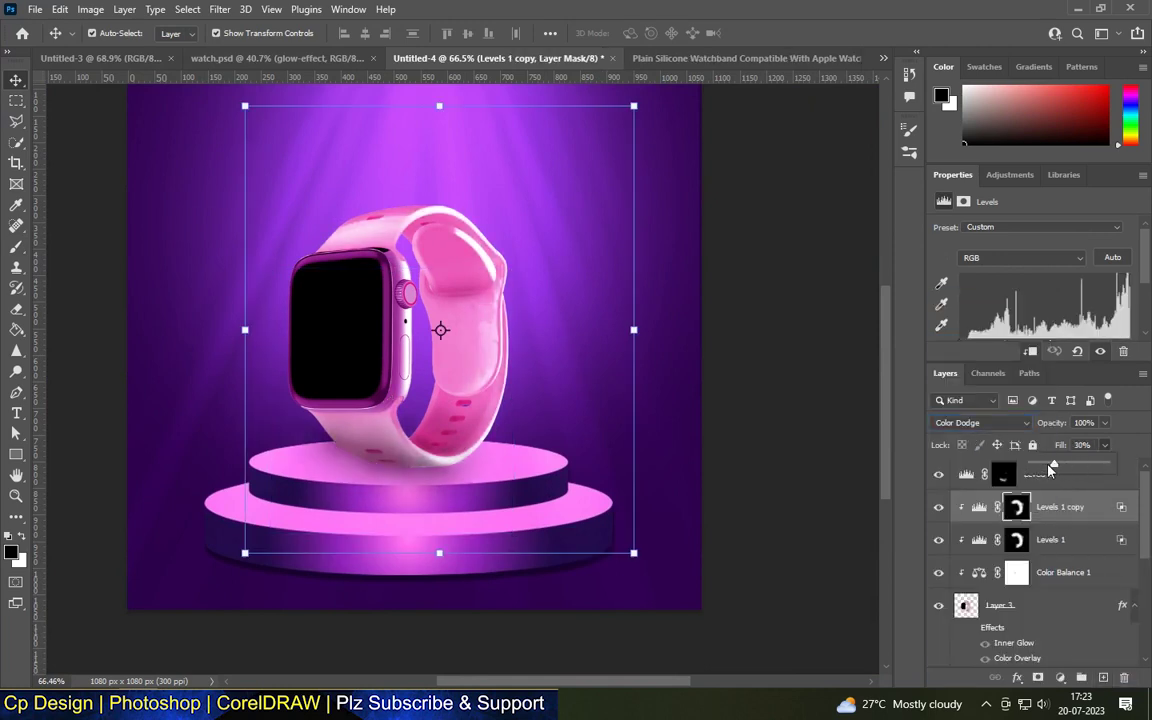
Toggle the Levels 1 copy to compare, then deselect and select the podium's Layer 2
click(938, 507)
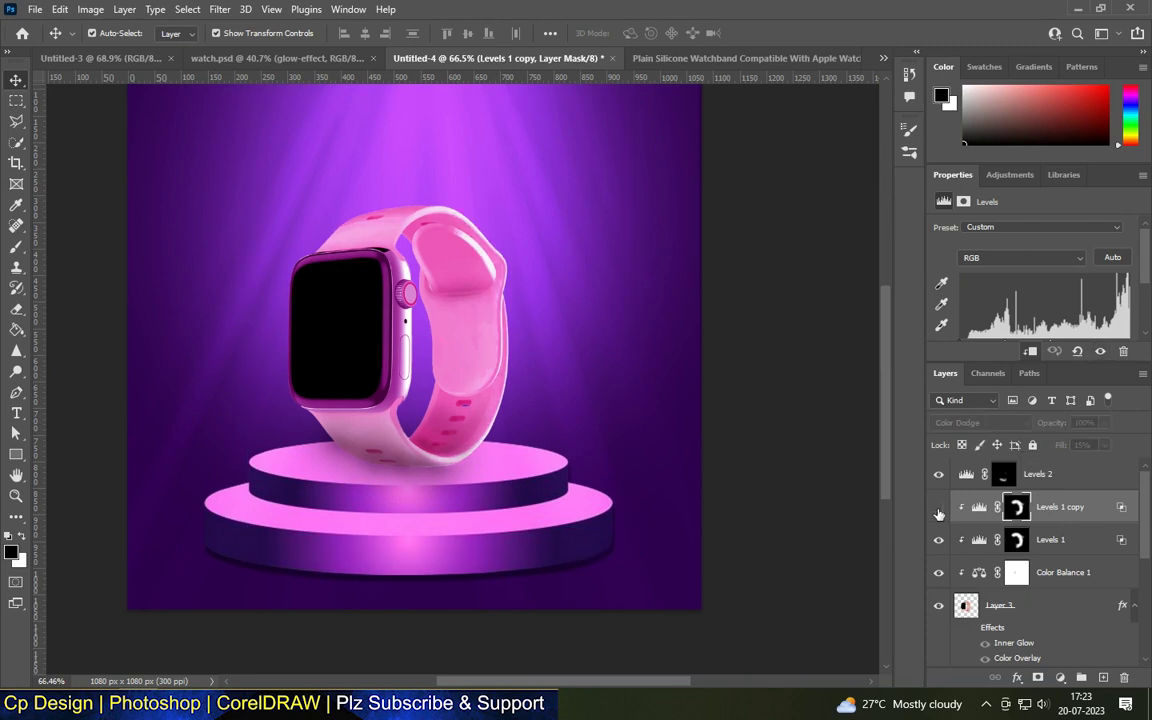
click(938, 507)
scroll(442, 329, up, 2)
click(709, 431)
scroll(421, 396, up, 5)
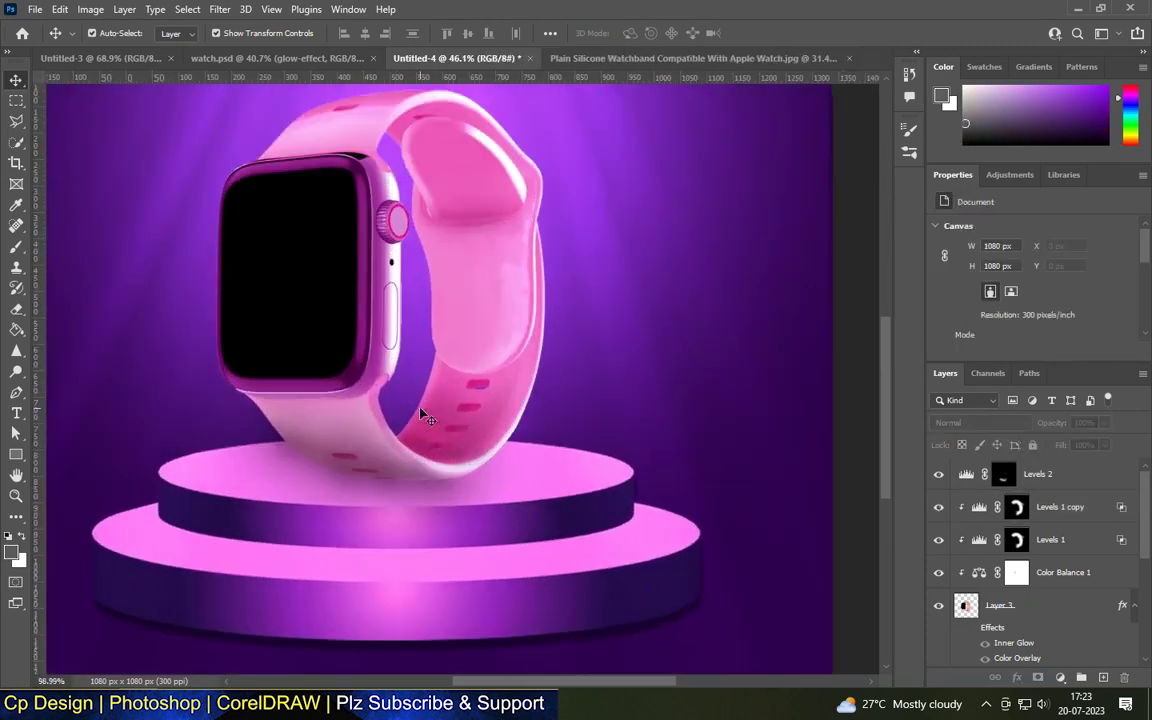
scroll(989, 597, down, 3)
click(1000, 585)
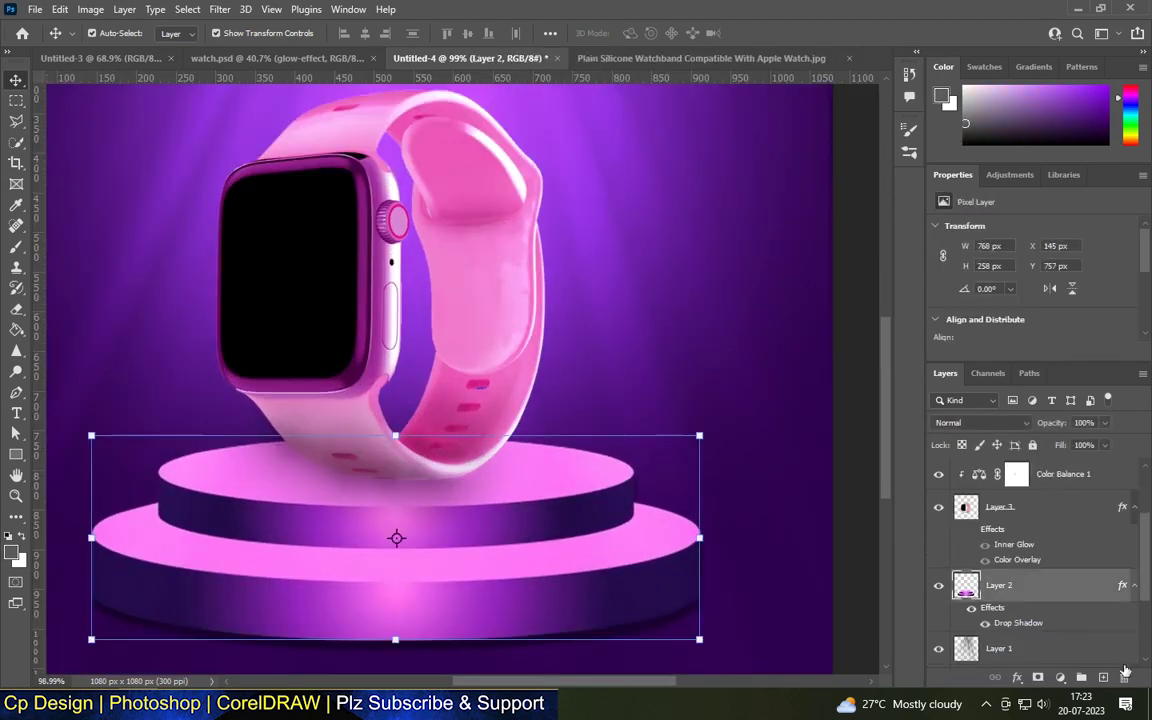
Switch to a brush and set a near-black foreground colour for the shadow
key(ctrl+0)
key(b)
click(100, 33)
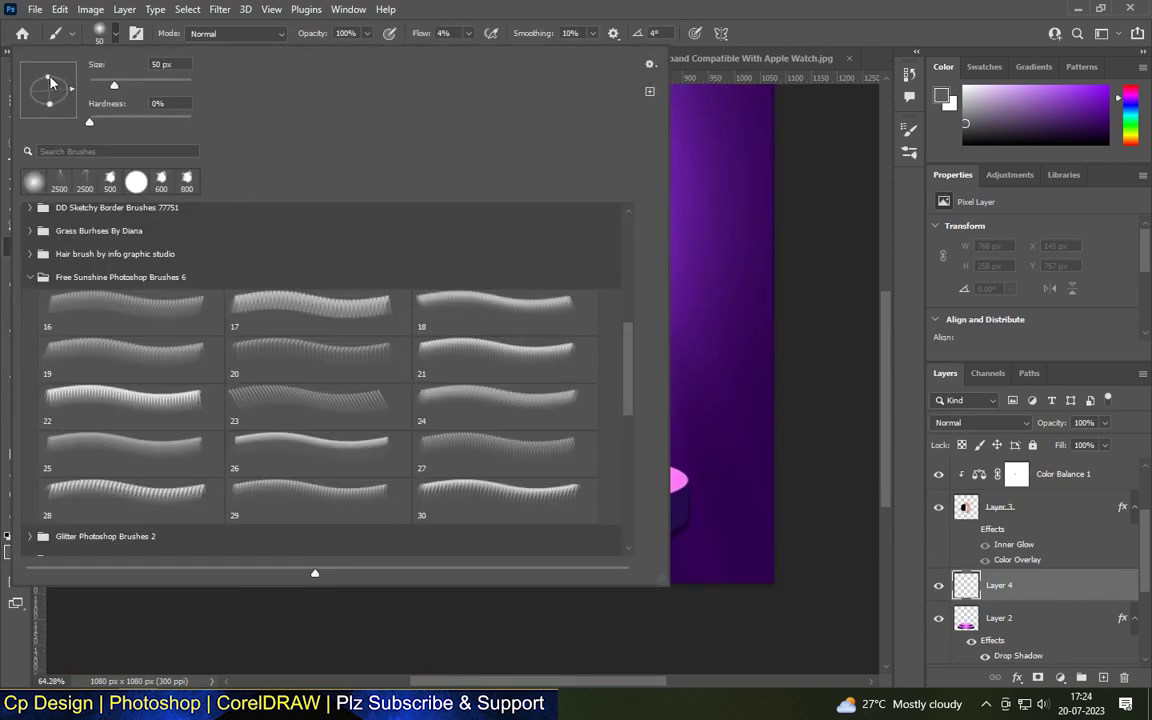
key(Escape)
scroll(499, 450, up, 1)
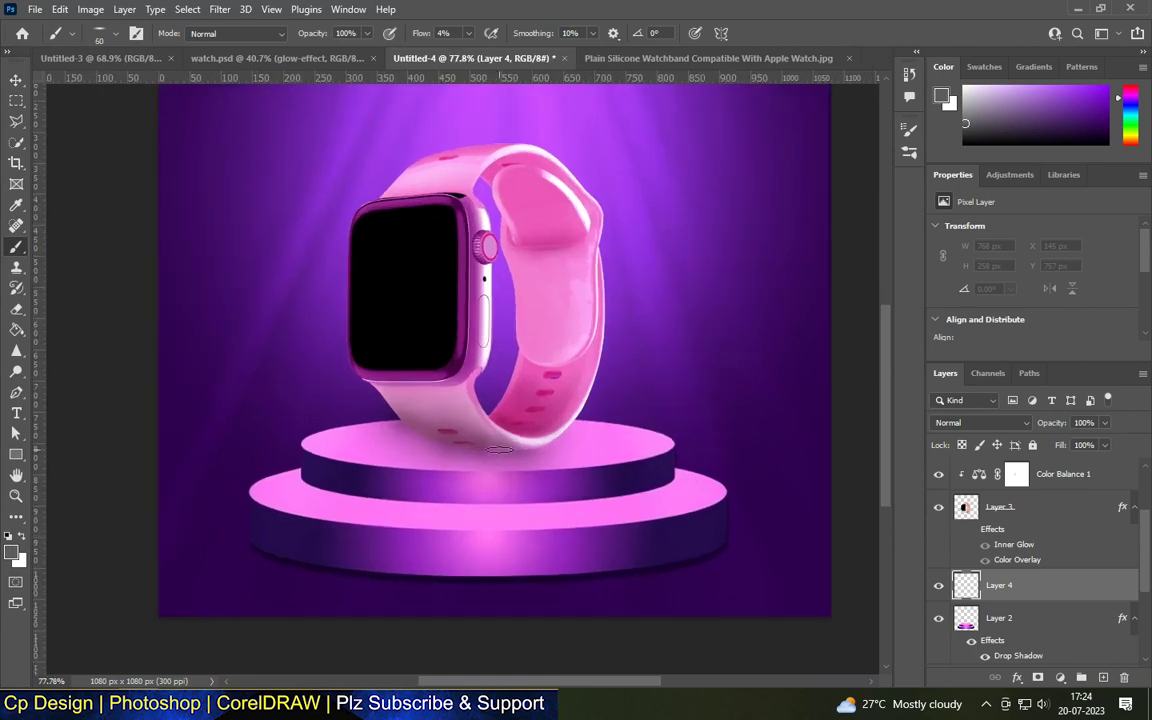
click(12, 551)
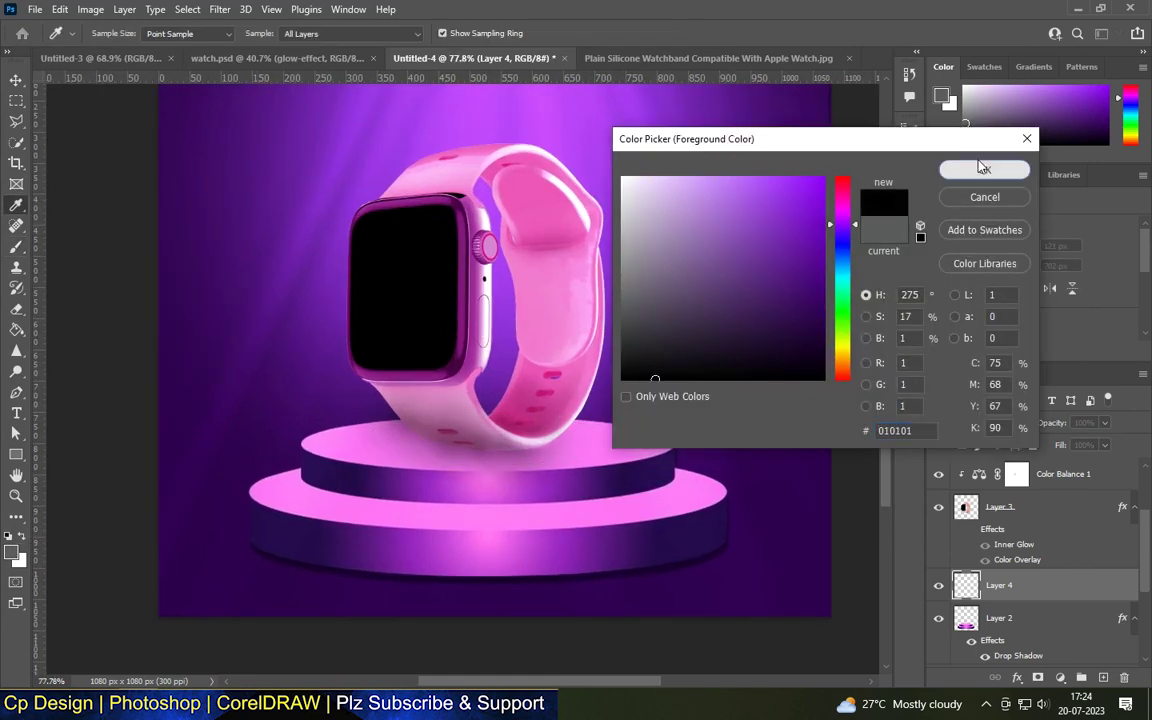
click(979, 168)
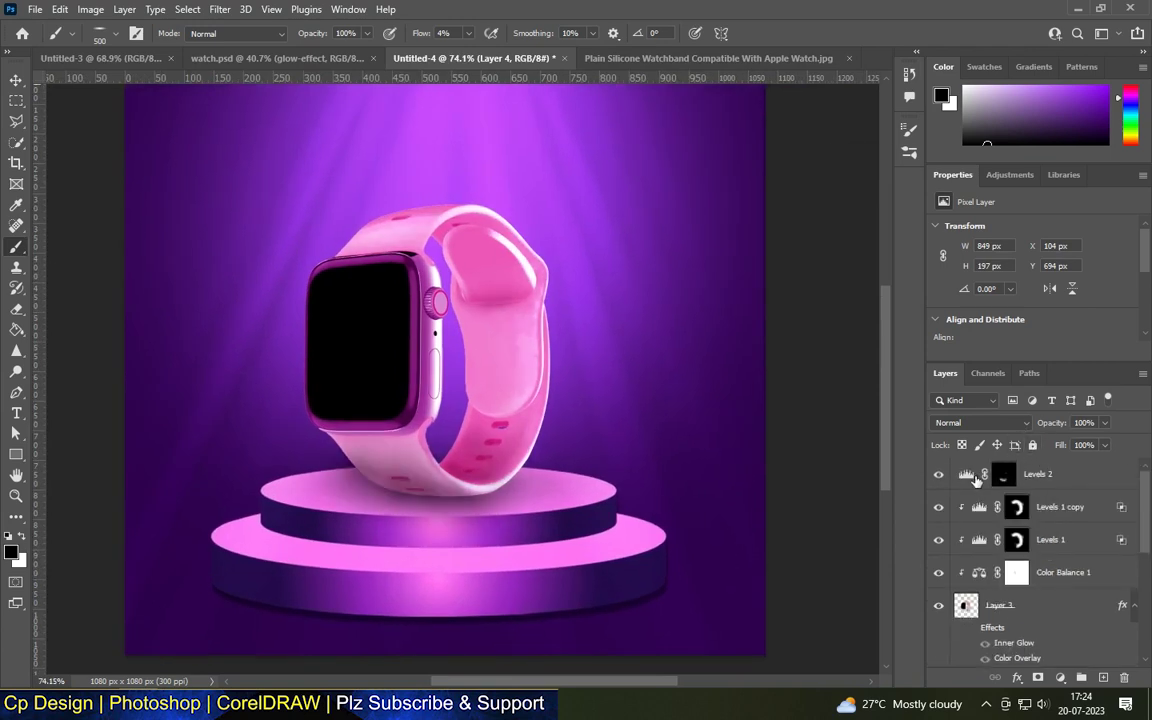
Select Levels 2 and paint a soft dark stroke where the watch meets the podium
click(977, 479)
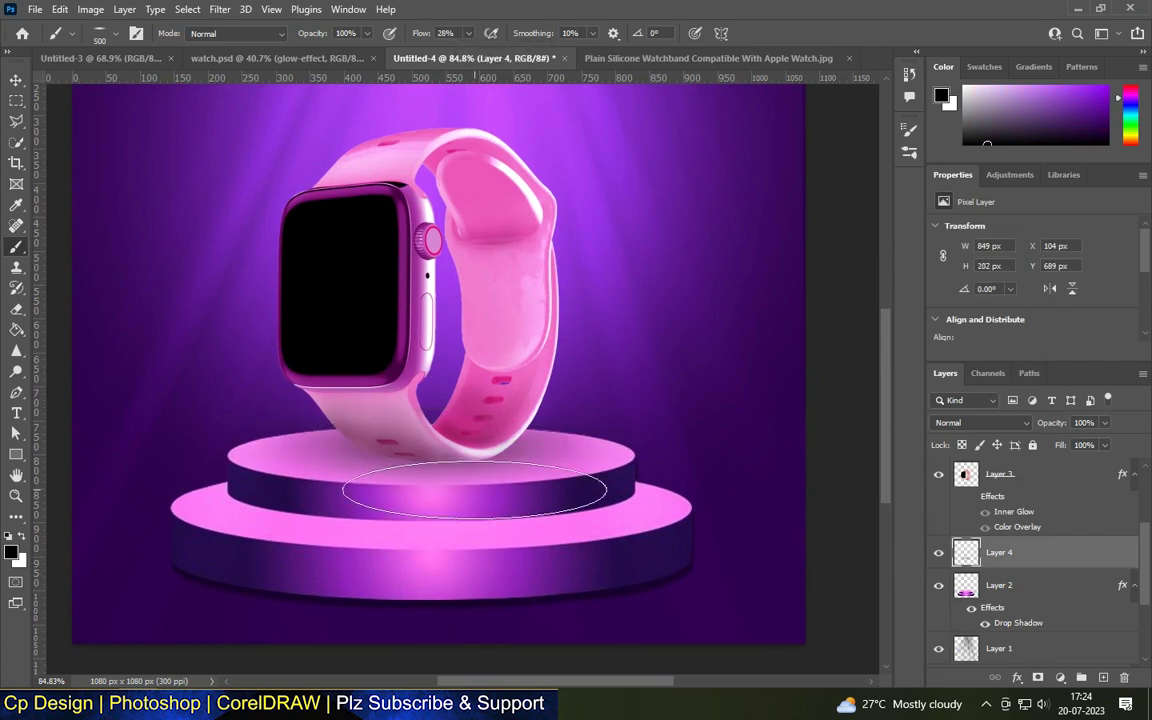
drag(430, 440, 441, 455)
click(99, 36)
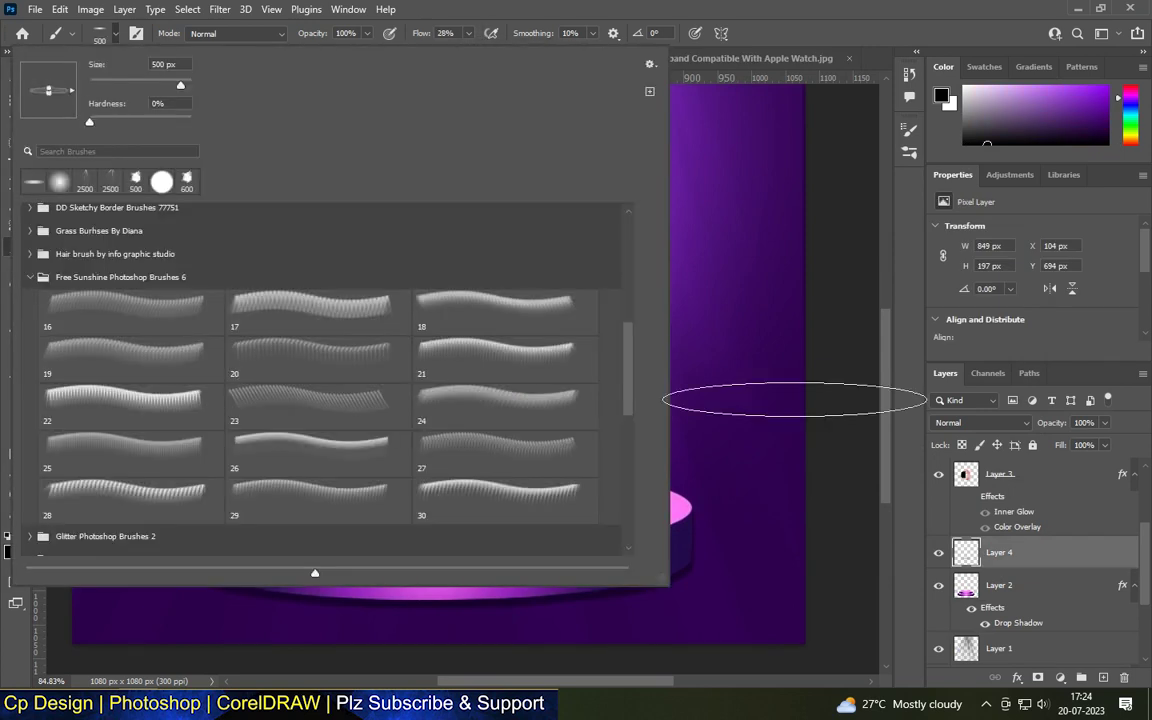
click(694, 350)
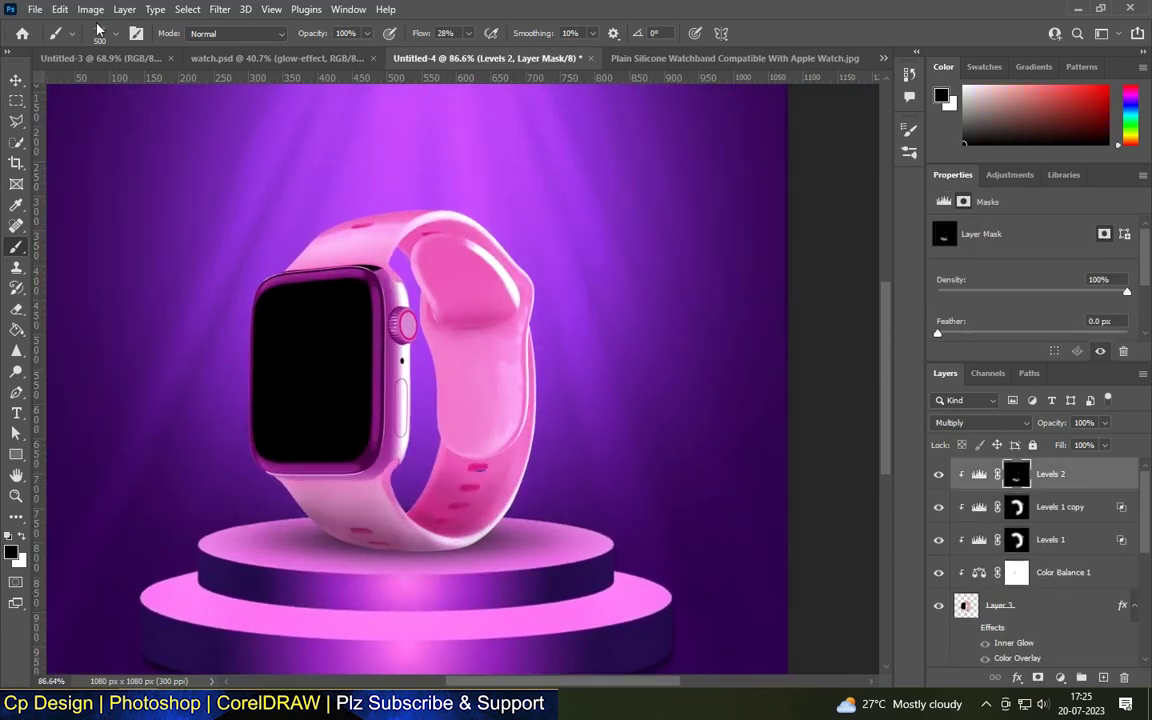
Paint white along the inner strap on the Levels 2 mask with a 150 px soft brush
click(99, 33)
click(818, 347)
alt+scroll(475, 489, up, 2)
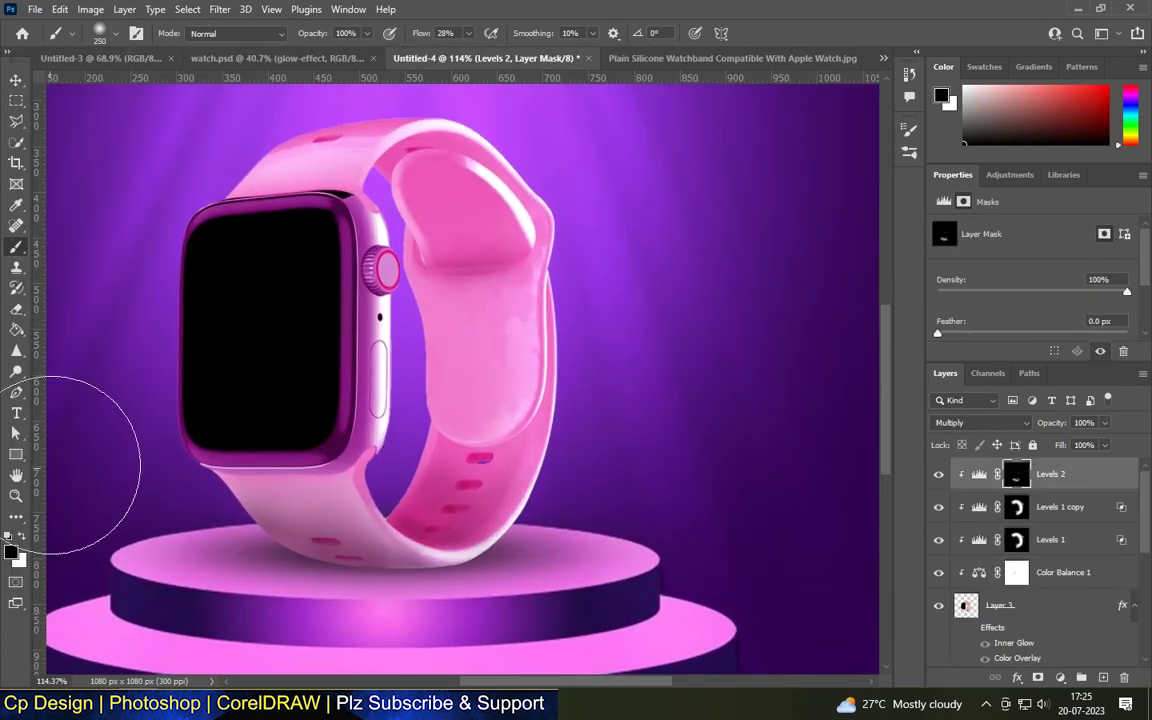
key(x)
key(bracketleft)
key(bracketleft)
key(bracketleft)
mouse_move(399, 476)
mouse_down()
mouse_move(492, 337)
mouse_move(450, 347)
mouse_move(493, 410)
mouse_up()
Keep Levels 2 above Levels 1 at 51% fill and move Levels 1 copy below it
drag(1049, 474, 1050, 556)
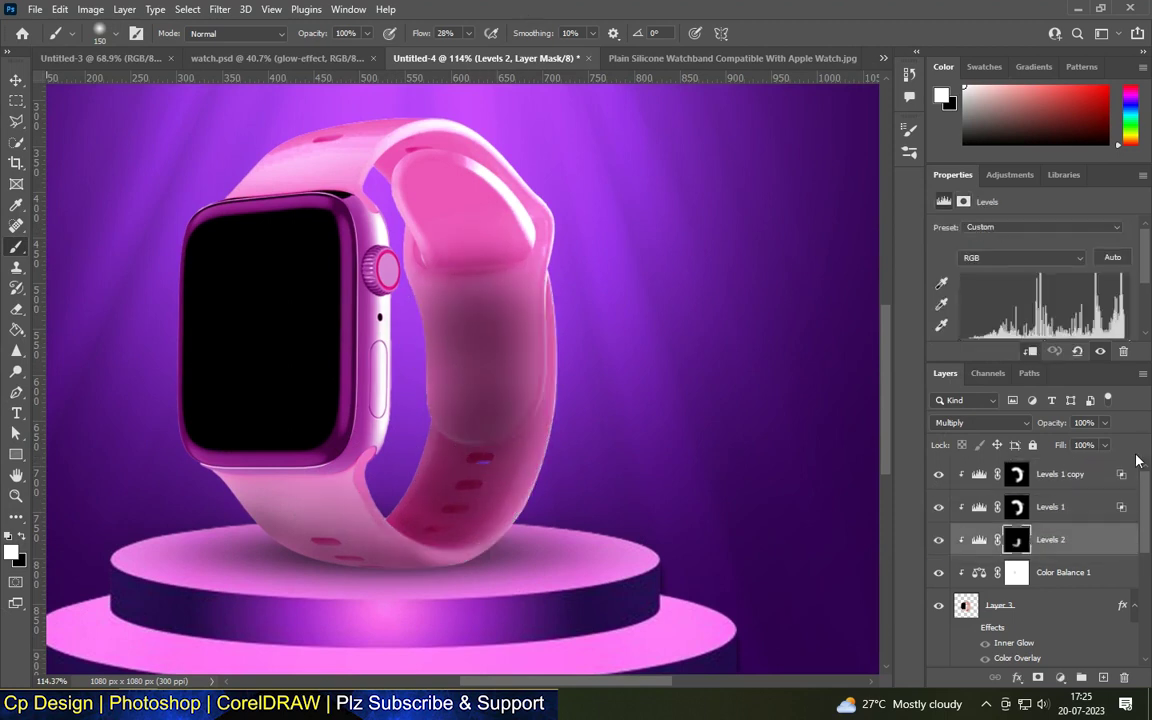
drag(1045, 474, 1045, 490)
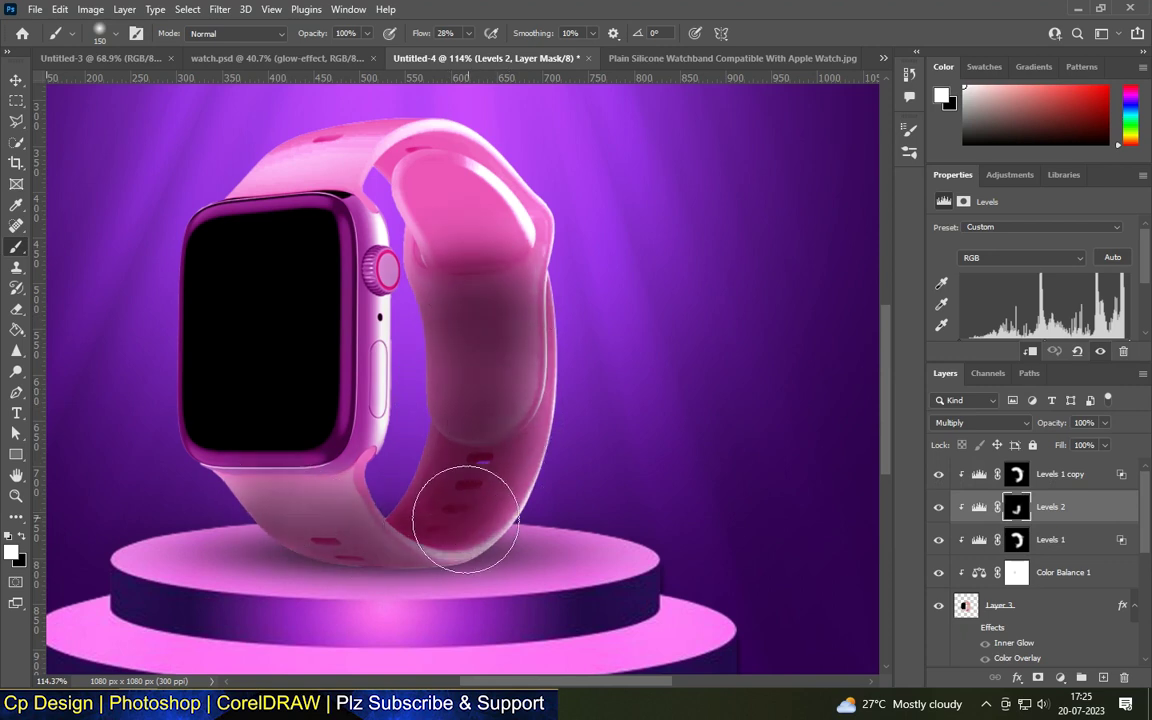
drag(1076, 466, 1073, 467)
click(938, 474)
click(937, 474)
click(938, 474)
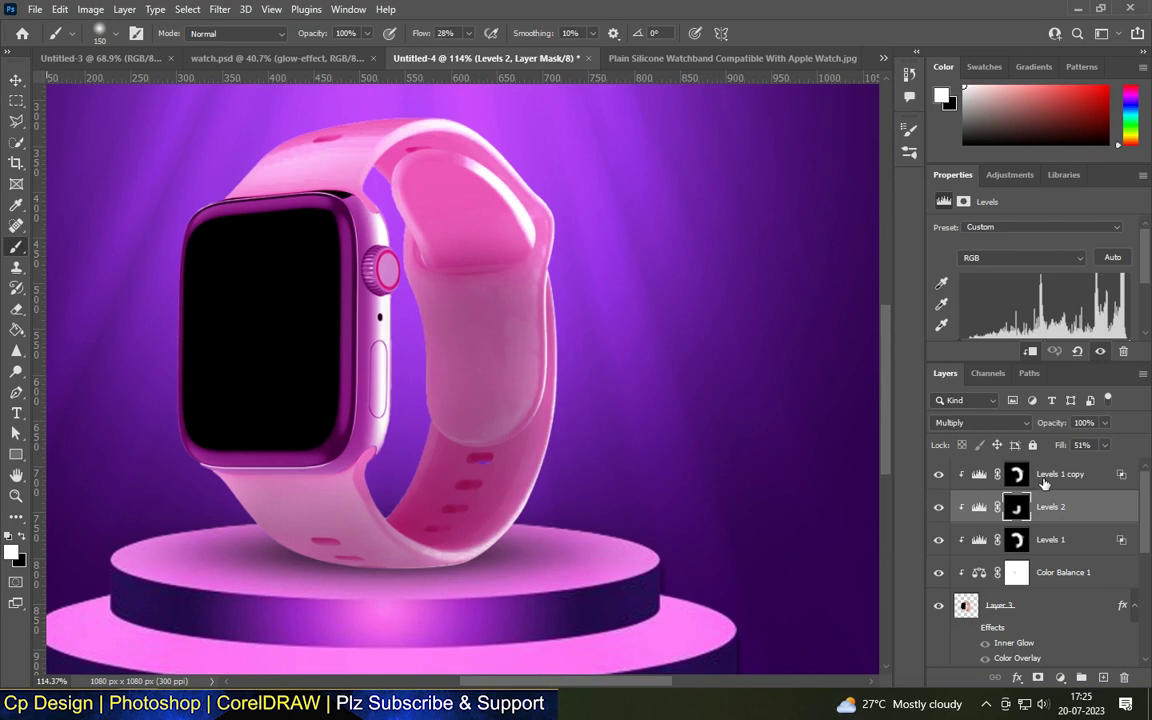
drag(1042, 483, 1042, 512)
scroll(472, 258, down, 3)
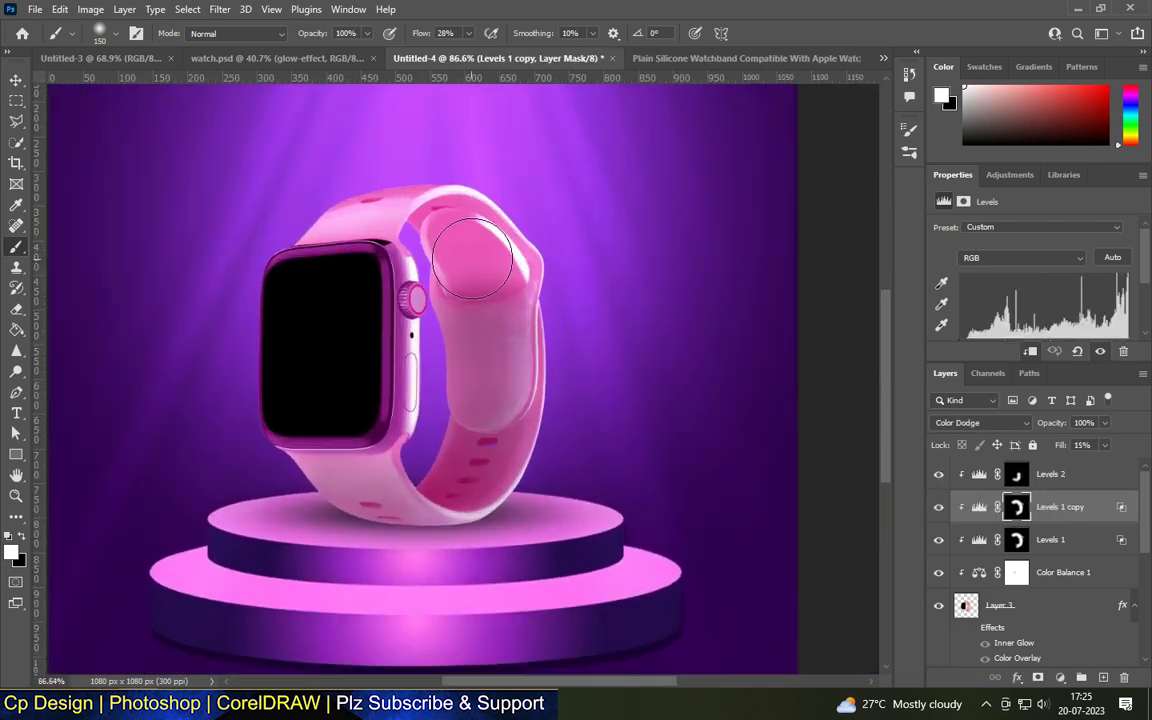
Select the Levels 1 mask and toggle Color Balance 1 off and on to compare
key(alt+bracketright)
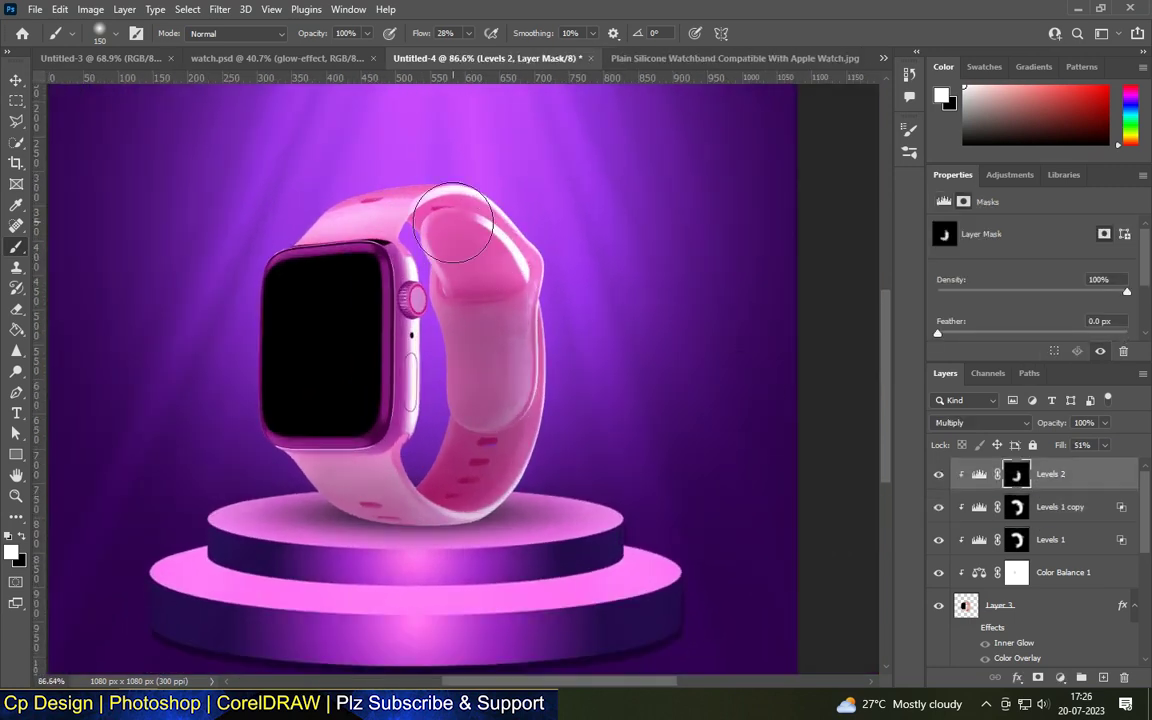
scroll(591, 378, down, 3)
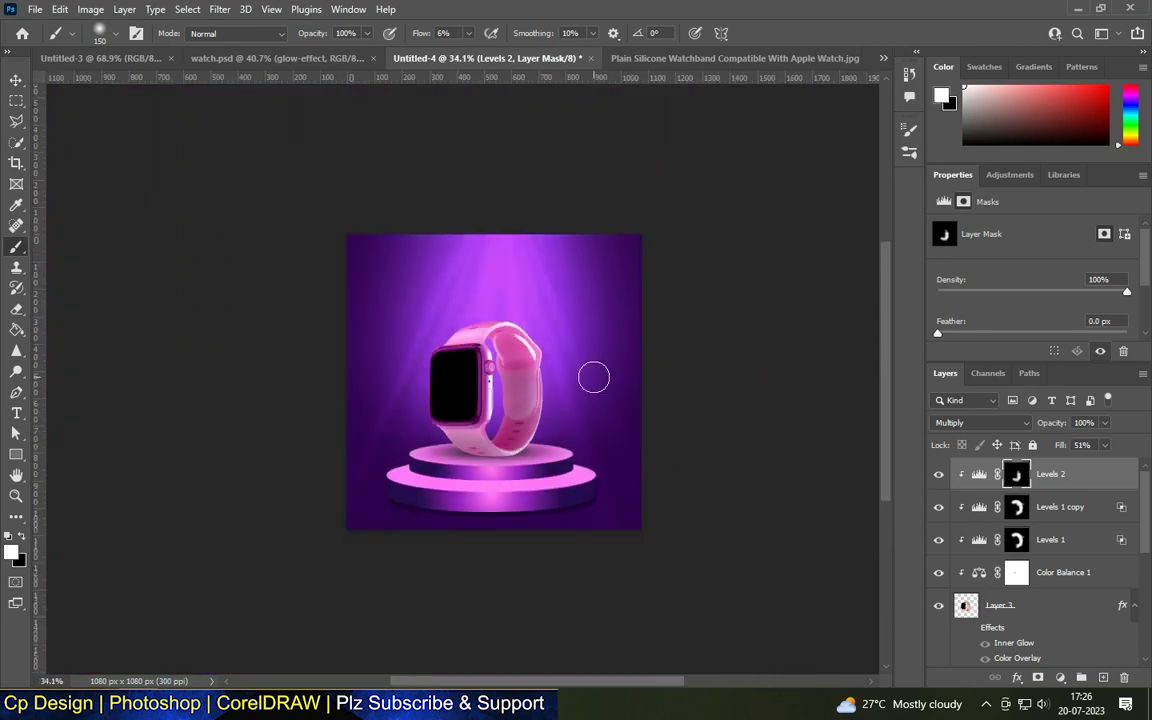
key(v)
scroll(699, 390, up, 2)
scroll(523, 229, up, 1)
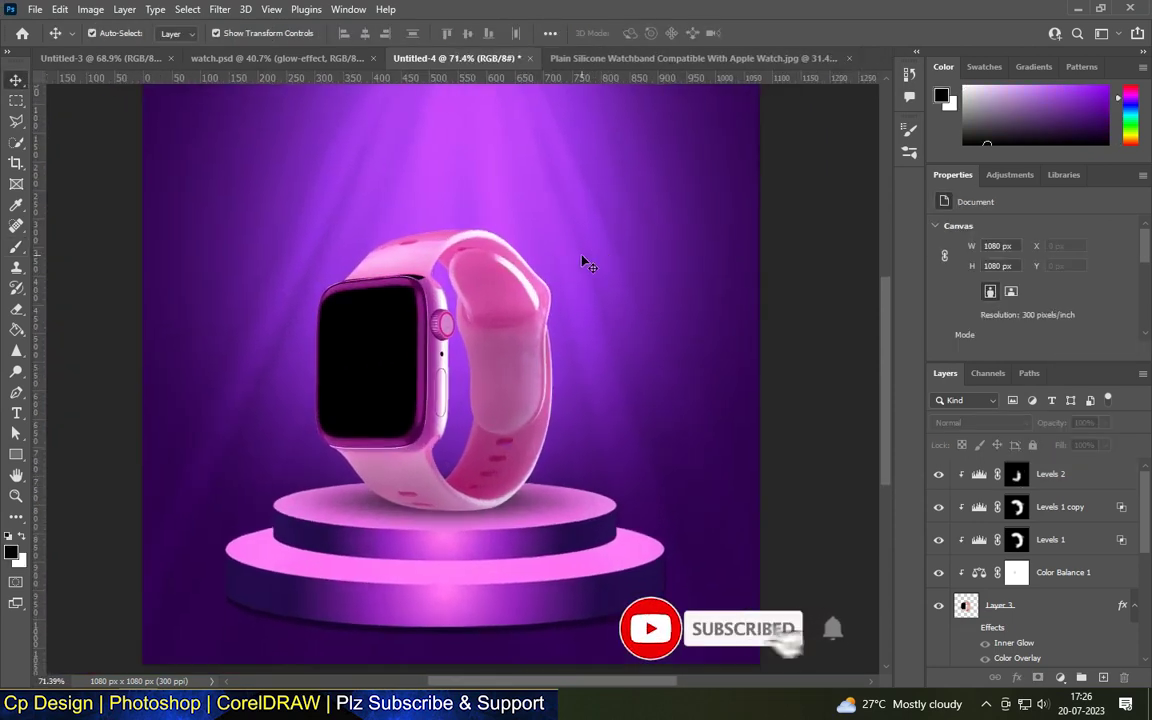
scroll(440, 414, down, 3)
scroll(436, 411, up, 4)
scroll(437, 414, down, 2)
click(1016, 539)
click(938, 571)
click(938, 572)
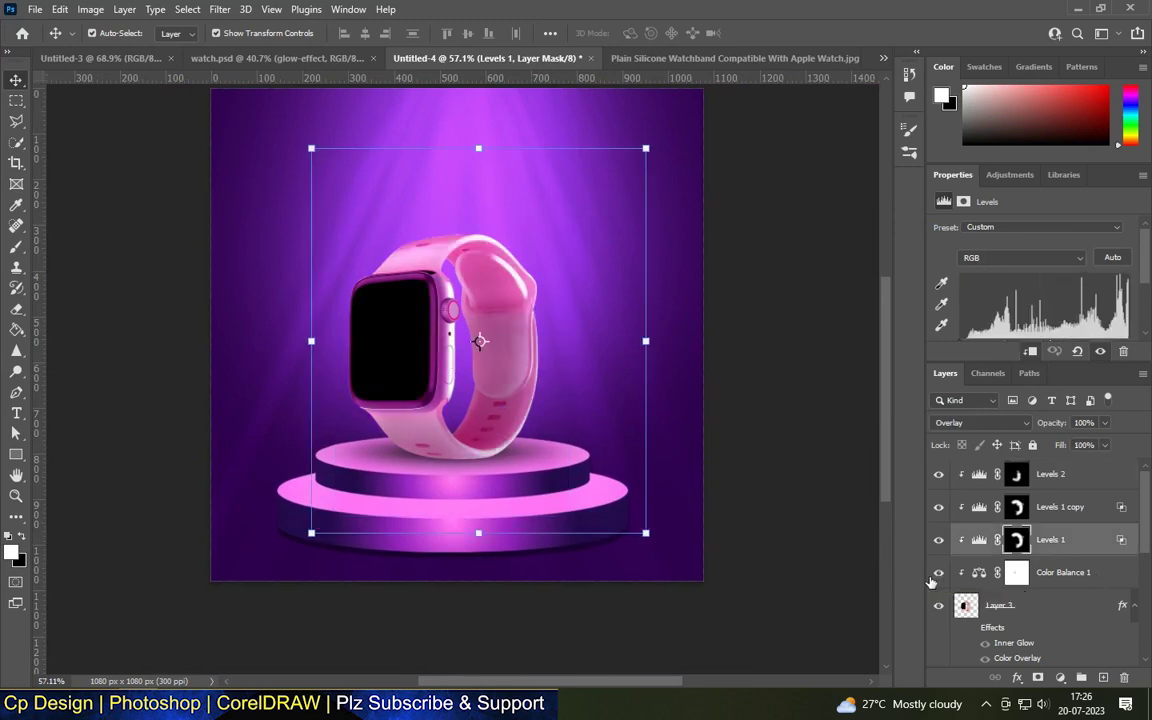
Select the watch's Color Balance 1 and Levels 1 adjustments, hiding Levels 1 to compare
click(790, 400)
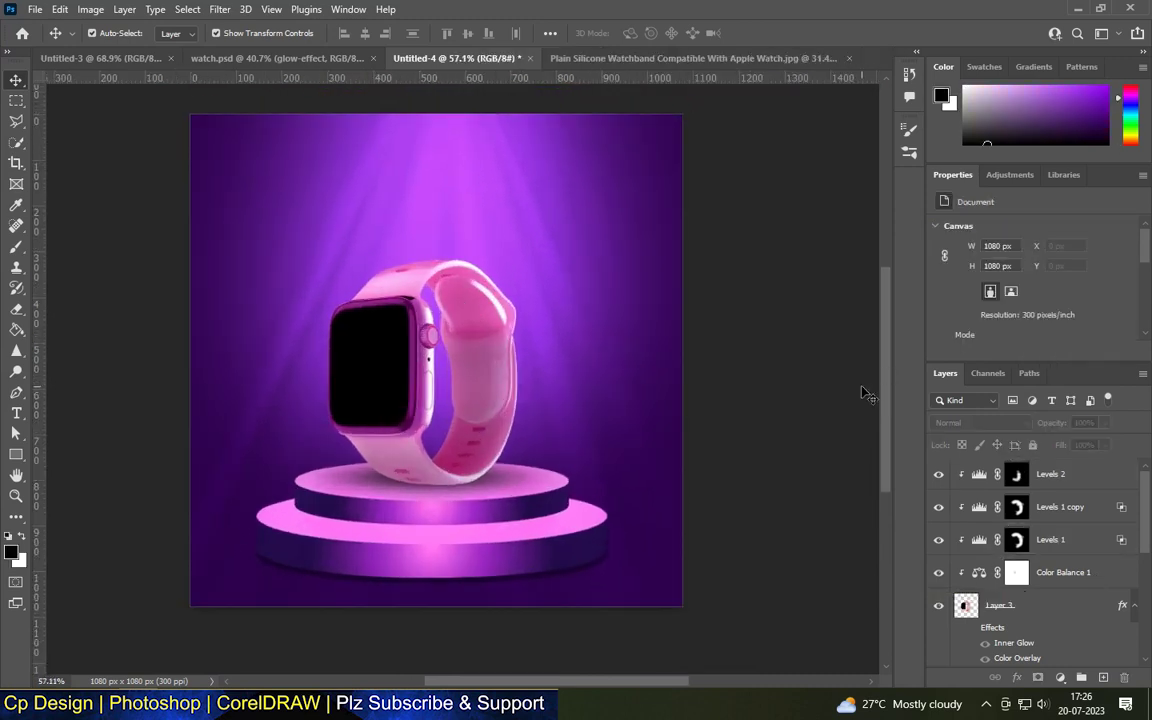
click(1092, 581)
click(1060, 540)
click(938, 539)
scroll(428, 309, up, 2)
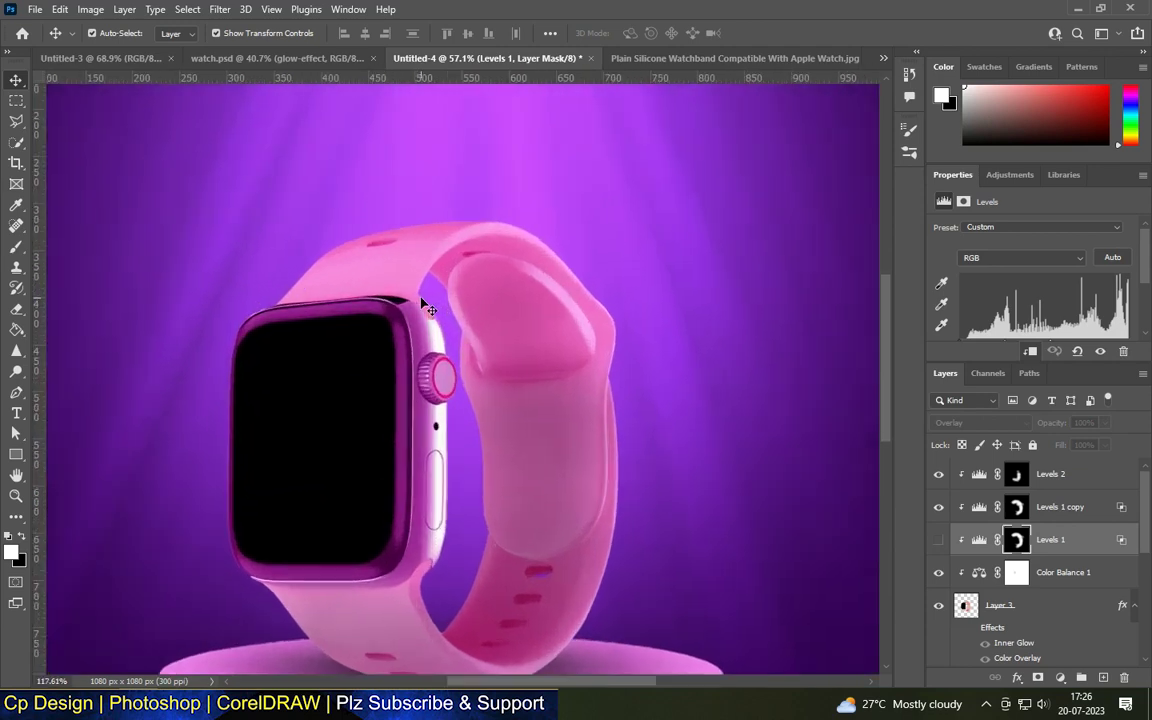
scroll(420, 300, down, 2)
Add a Hue/Saturation adjustment above Color Balance with hue at -22, tinting the watch lavender-pink
click(1059, 677)
click(1040, 542)
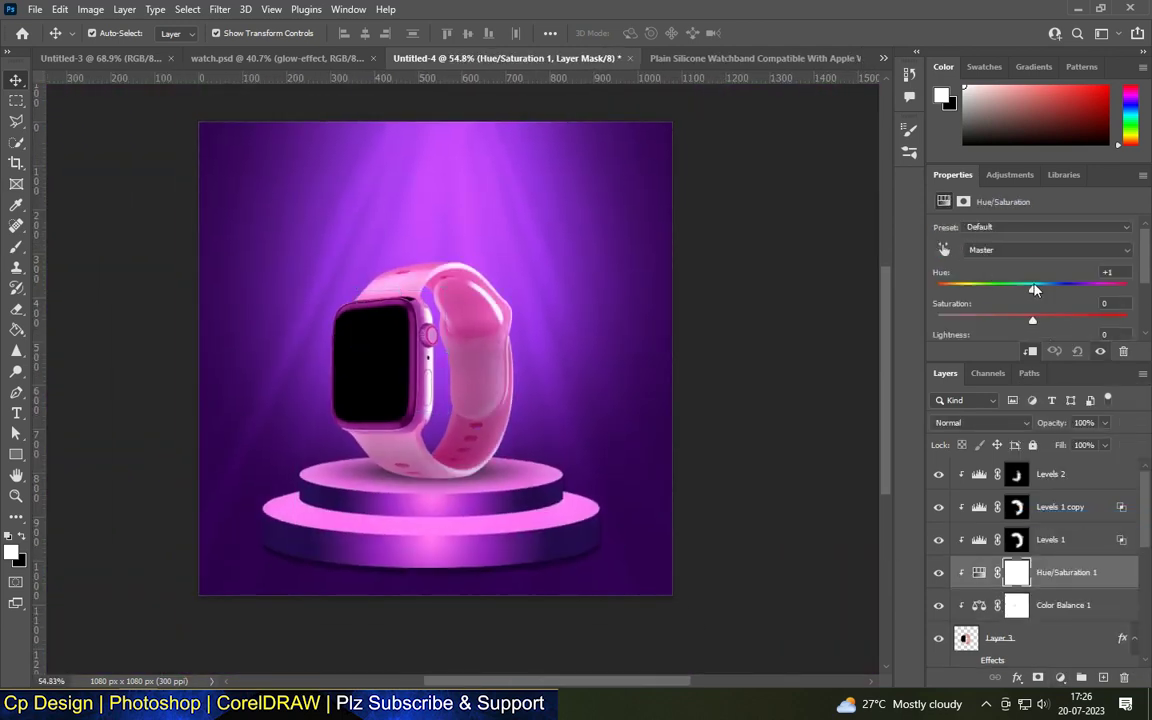
drag(1004, 290, 1031, 290)
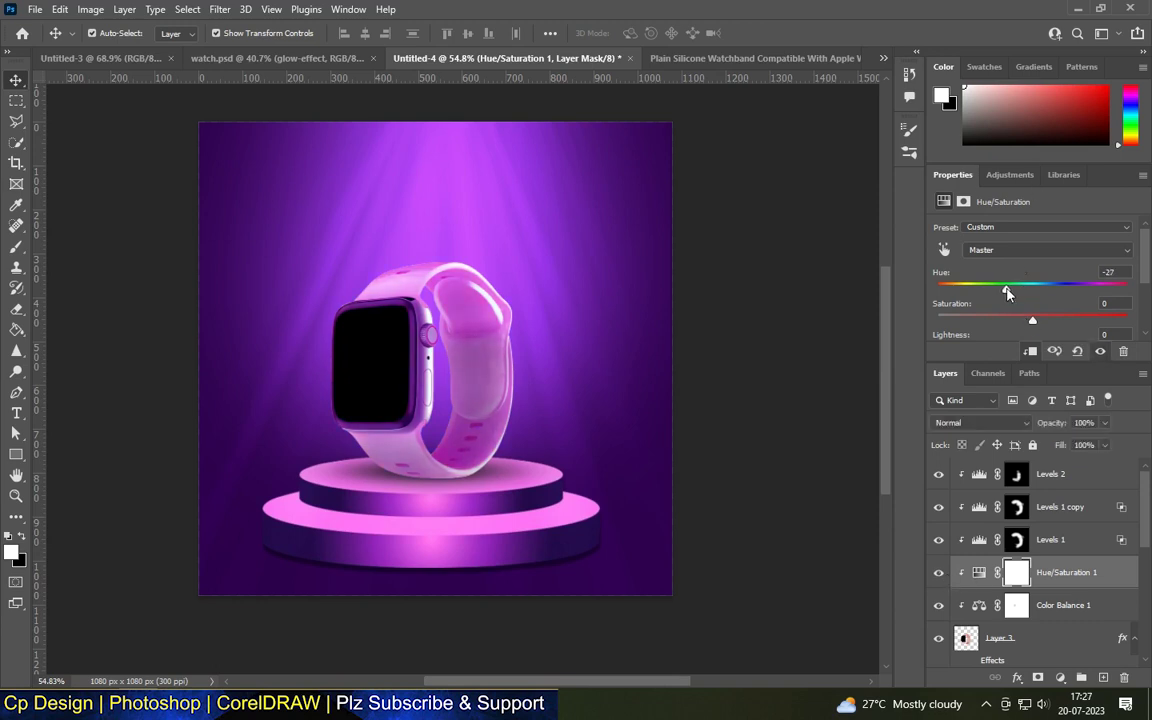
scroll(482, 322, down, 2)
scroll(454, 304, down, 2)
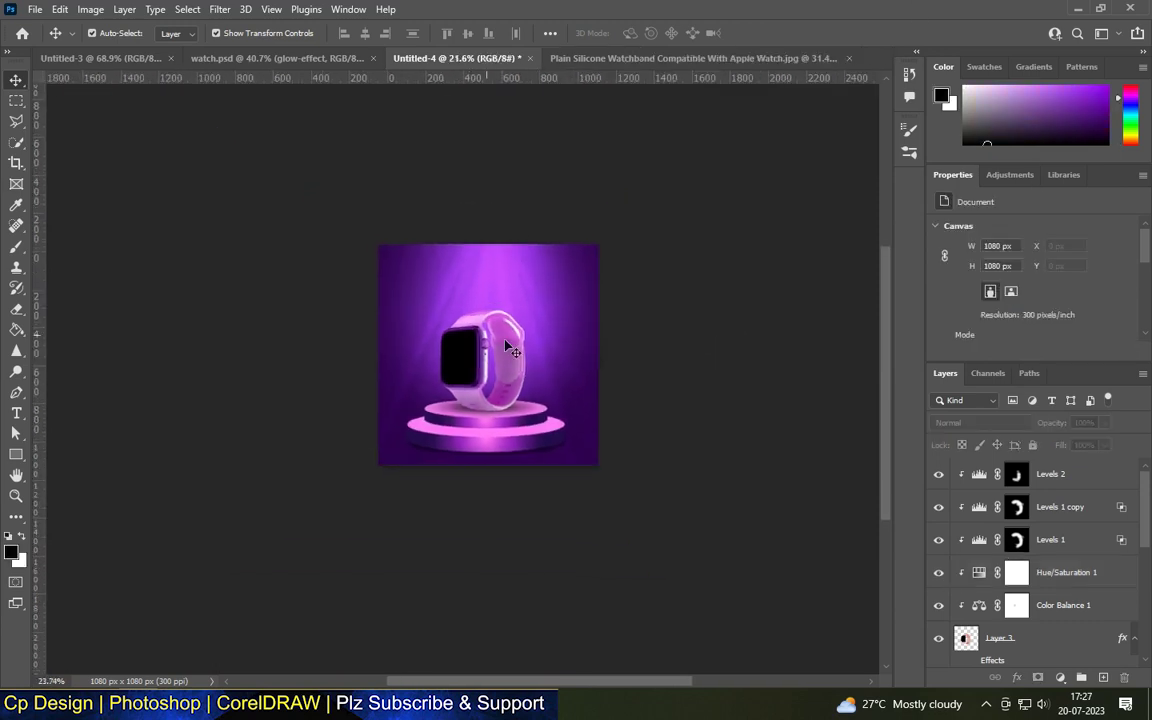
scroll(454, 305, up, 6)
scroll(476, 310, down, 1)
click(1065, 572)
mouse_move(1031, 290)
mouse_down()
mouse_move(992, 290)
mouse_move(1050, 290)
mouse_up()
scroll(522, 368, down, 2)
scroll(571, 321, down, 1)
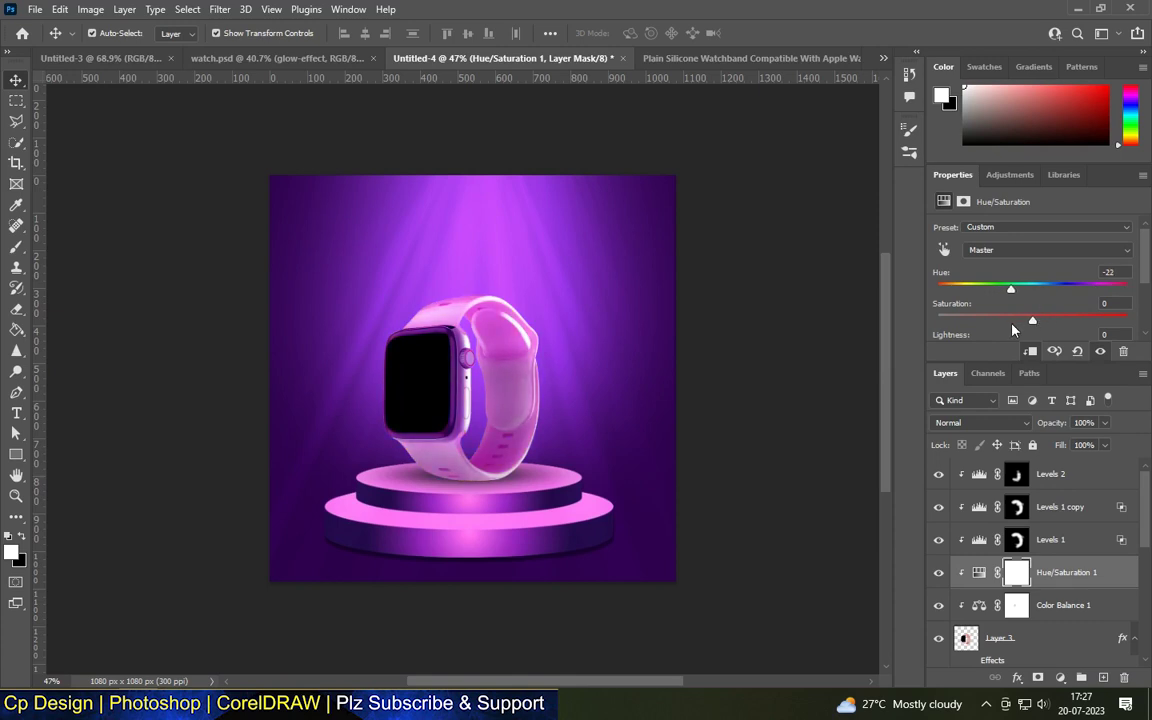
Select the Color Fill 1 background layer and add a new Layer 5 above it
click(780, 290)
scroll(397, 262, down, 1)
scroll(420, 240, down, 2)
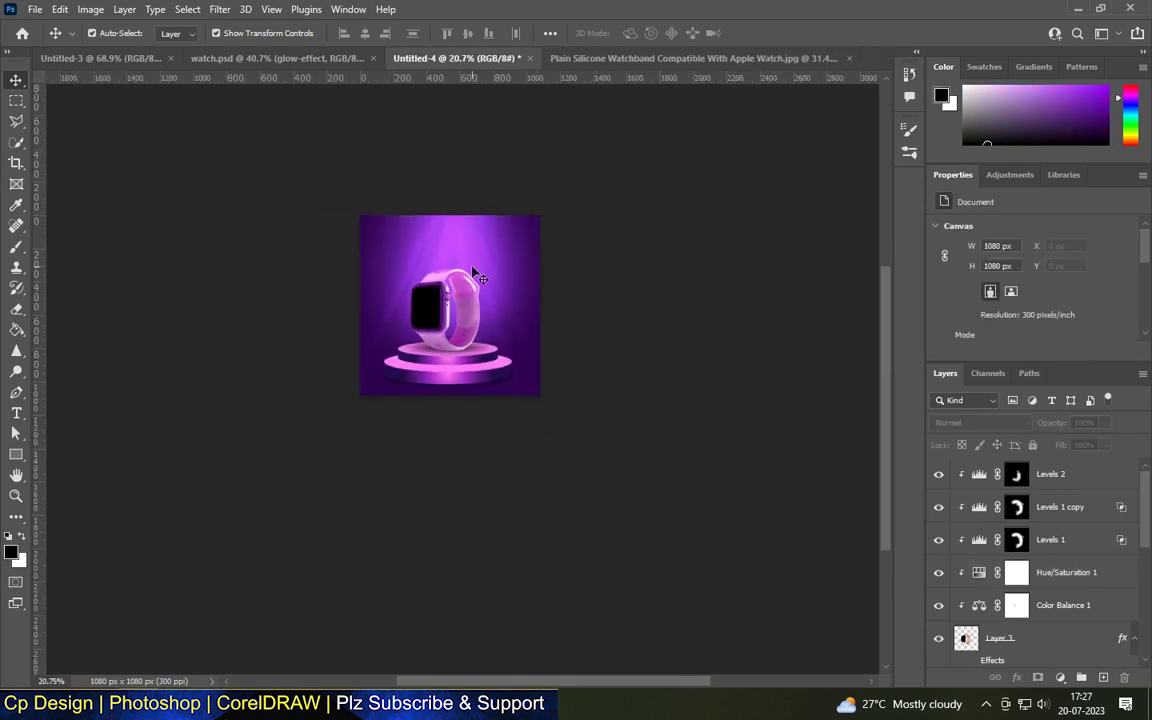
scroll(424, 239, up, 3)
scroll(478, 275, up, 2)
scroll(656, 437, down, 1)
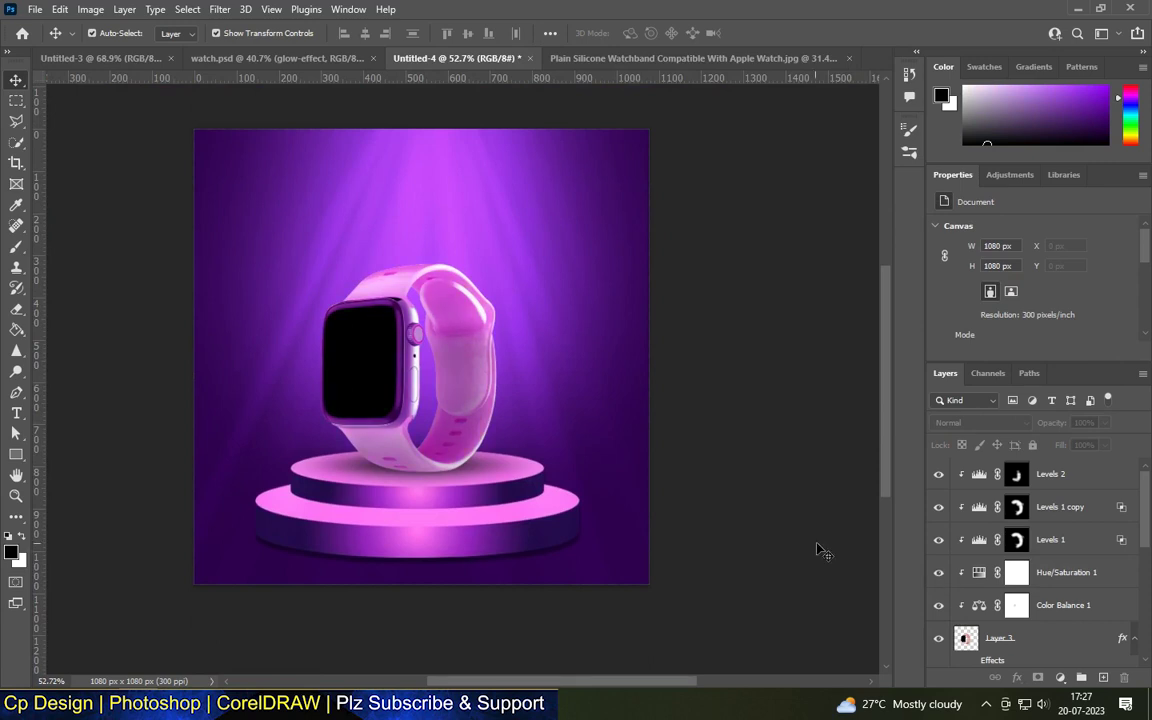
scroll(488, 260, down, 2)
scroll(689, 360, up, 3)
scroll(455, 541, up, 1)
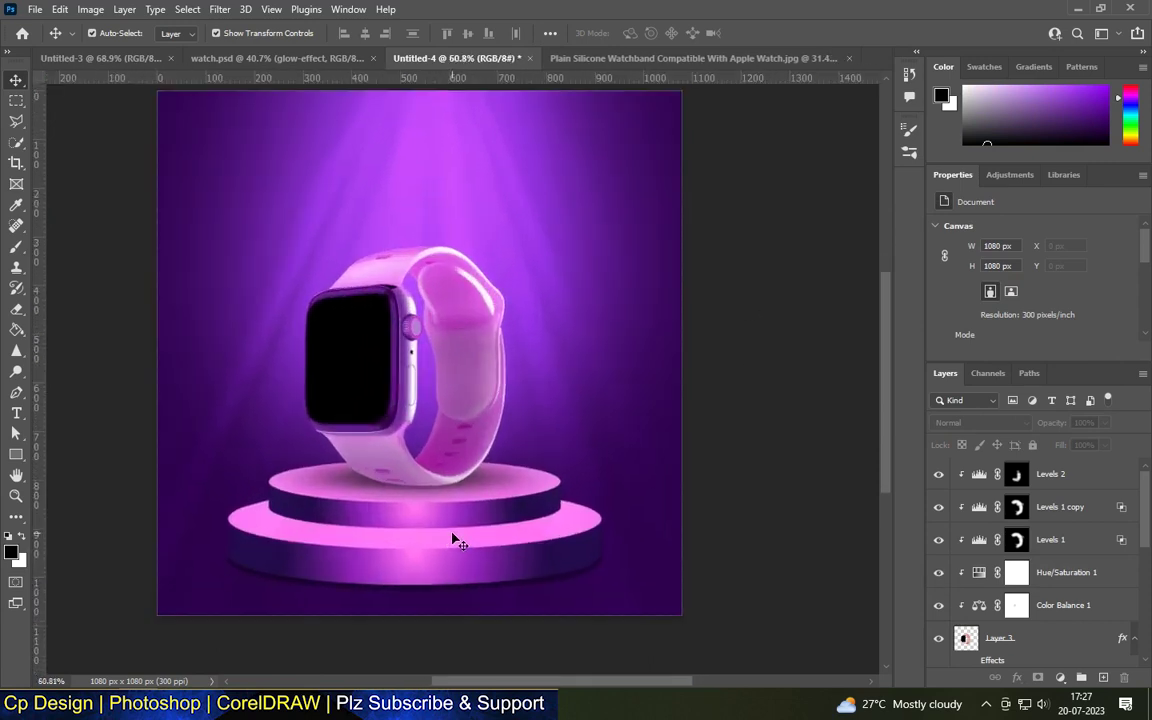
scroll(430, 545, down, 1)
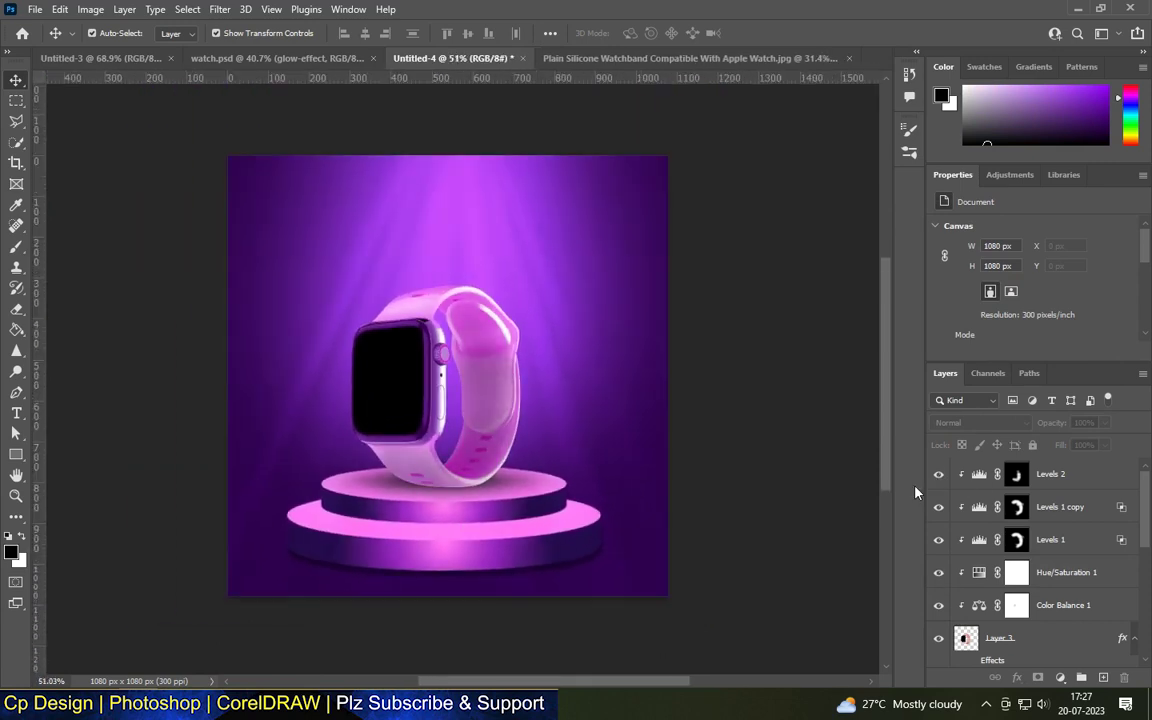
scroll(368, 302, down, 1)
scroll(620, 322, up, 1)
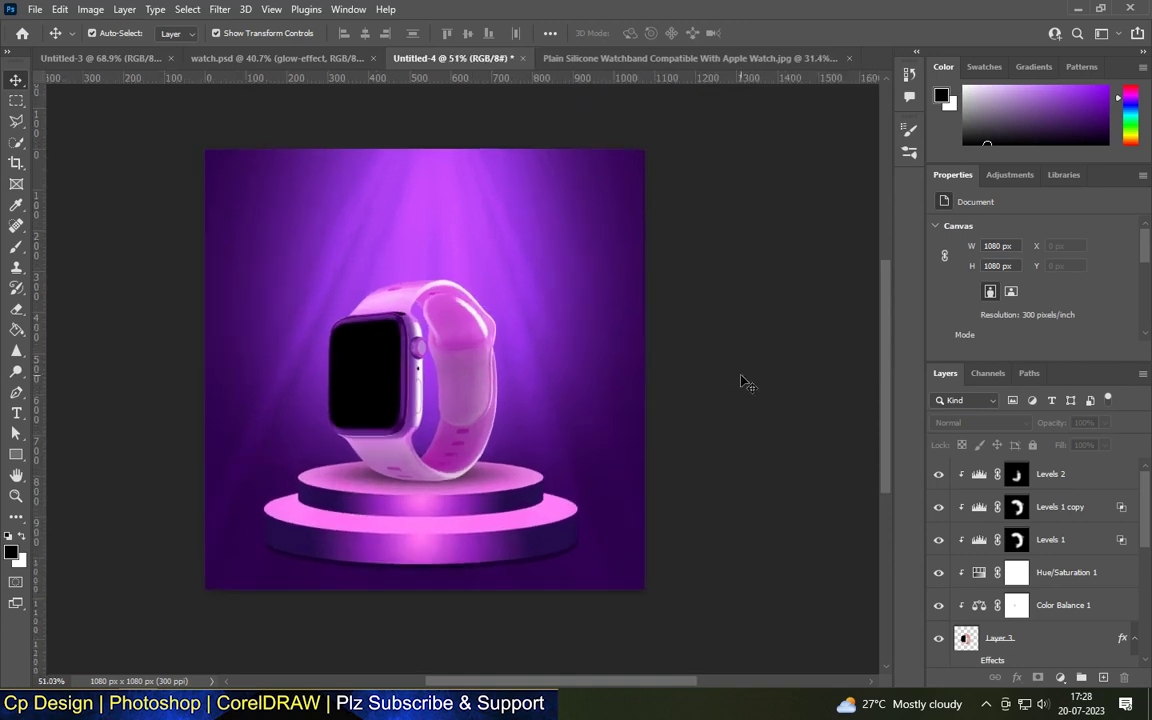
key(alt+comma)
scroll(1015, 549, down, 1)
click(1103, 676)
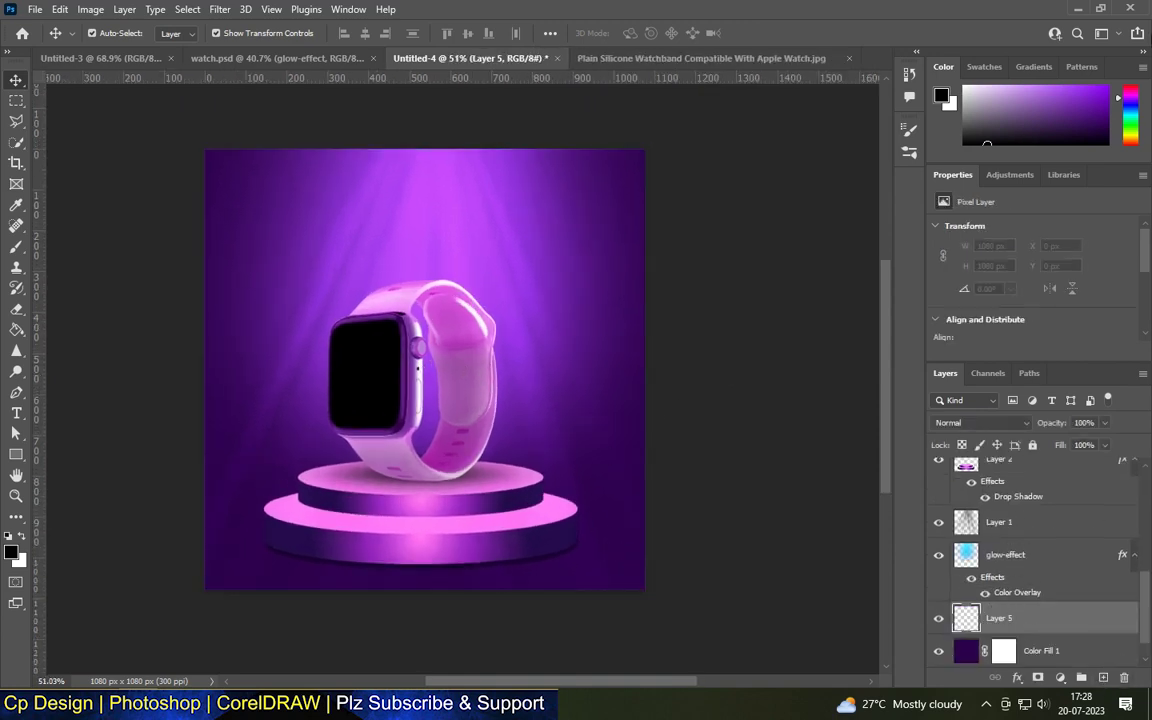
Pick a soft round brush at 1500 px size with a purple foreground colour
key(b)
click(114, 33)
click(734, 394)
key(bracketright)
key(bracketright)
key(bracketright)
click(11, 551)
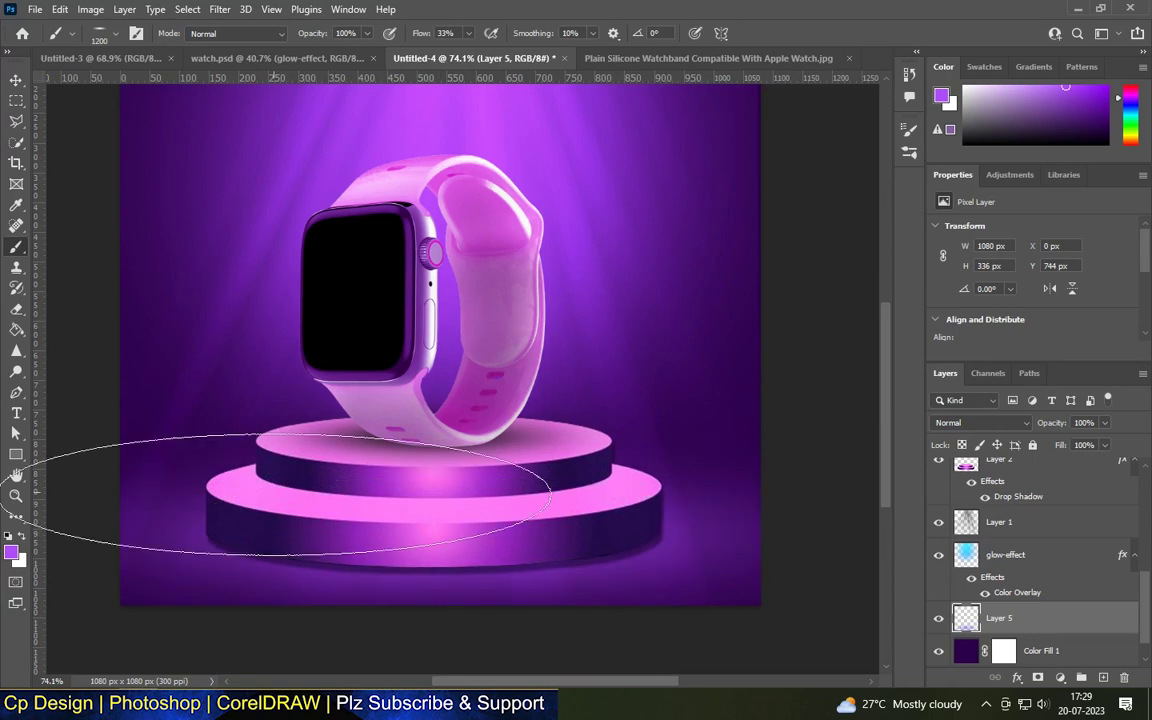
scroll(590, 378, down, 3)
scroll(609, 215, down, 2)
scroll(456, 155, up, 1)
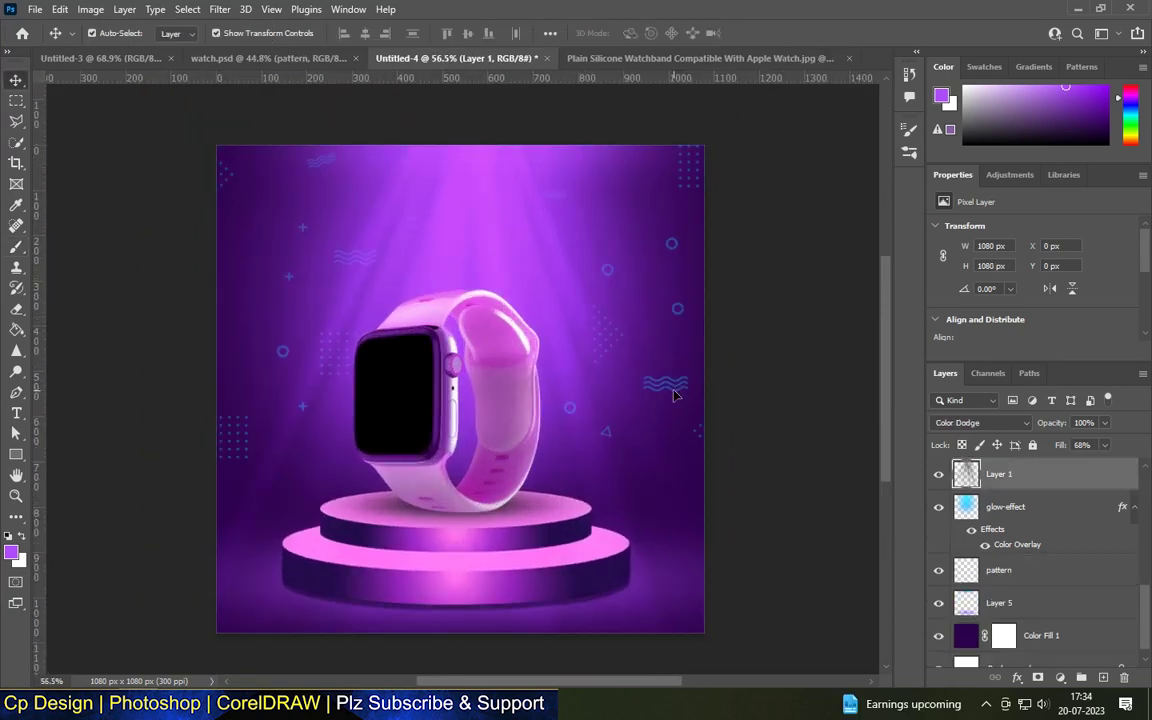
Set the pattern layer's blend mode to Divide, keeping it after comparing alternatives
click(1000, 555)
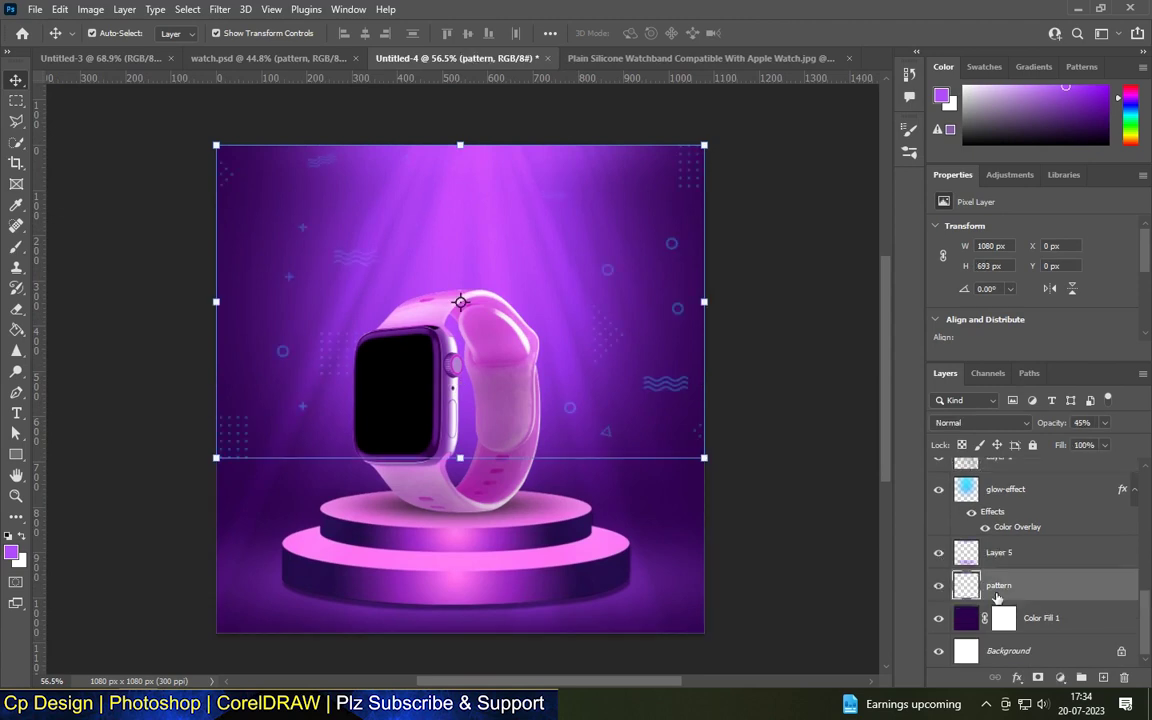
click(980, 422)
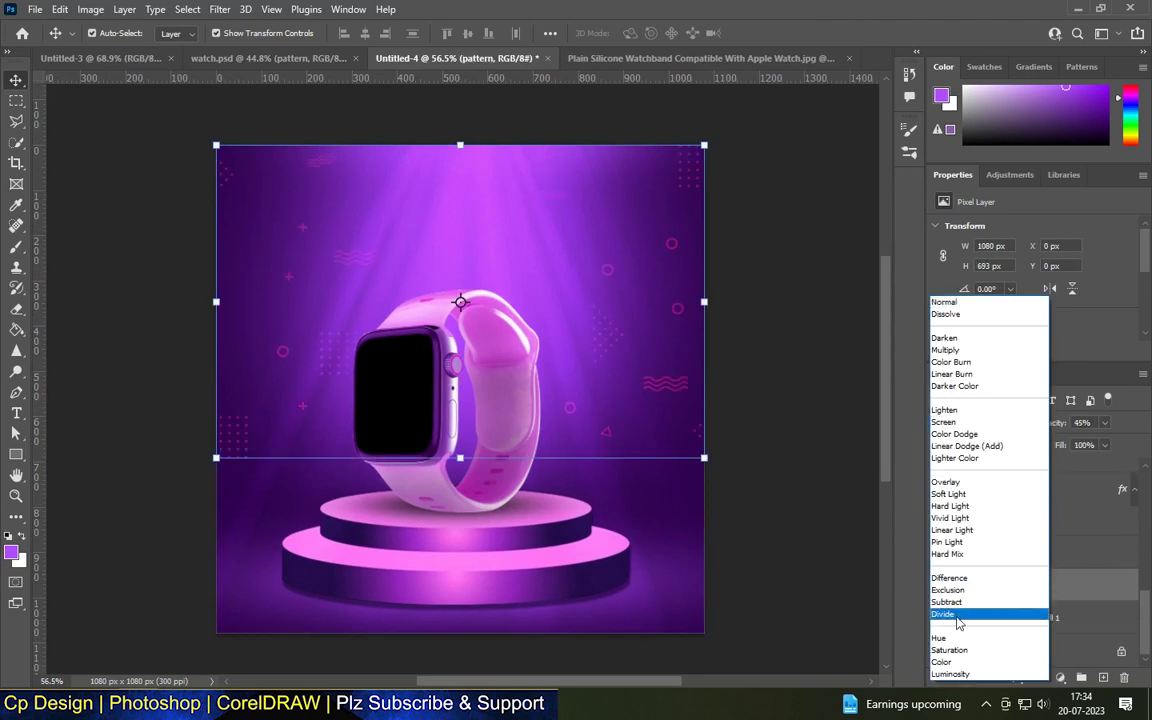
click(975, 611)
click(1004, 425)
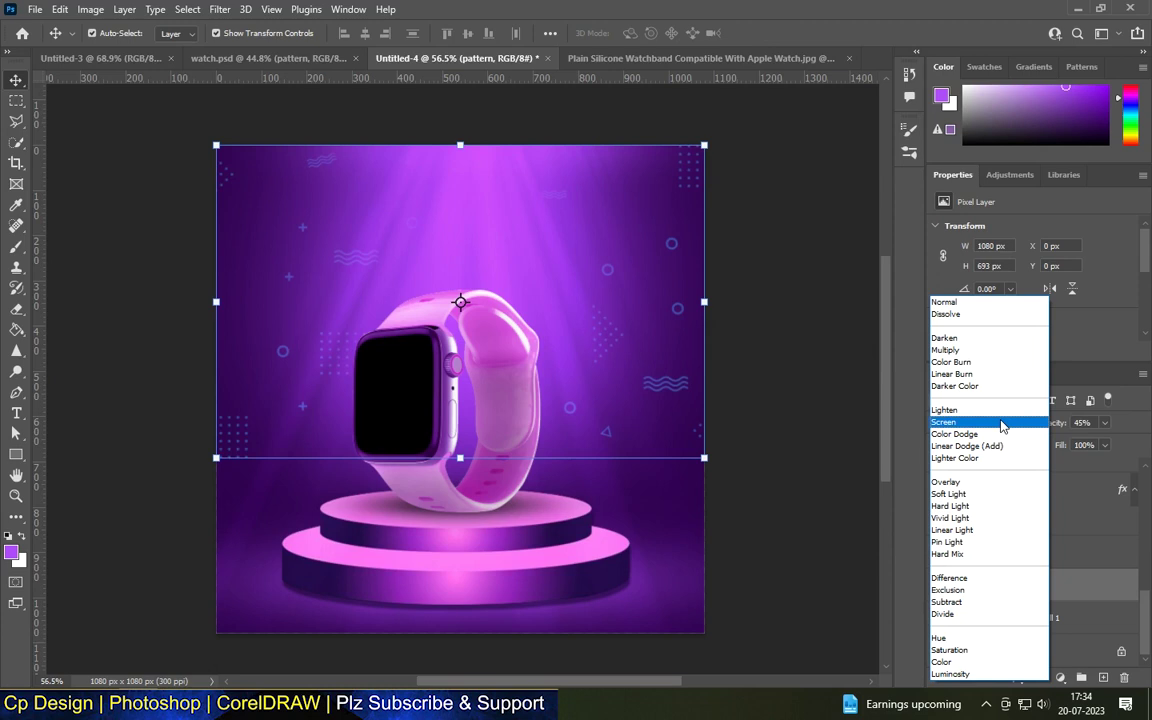
click(947, 613)
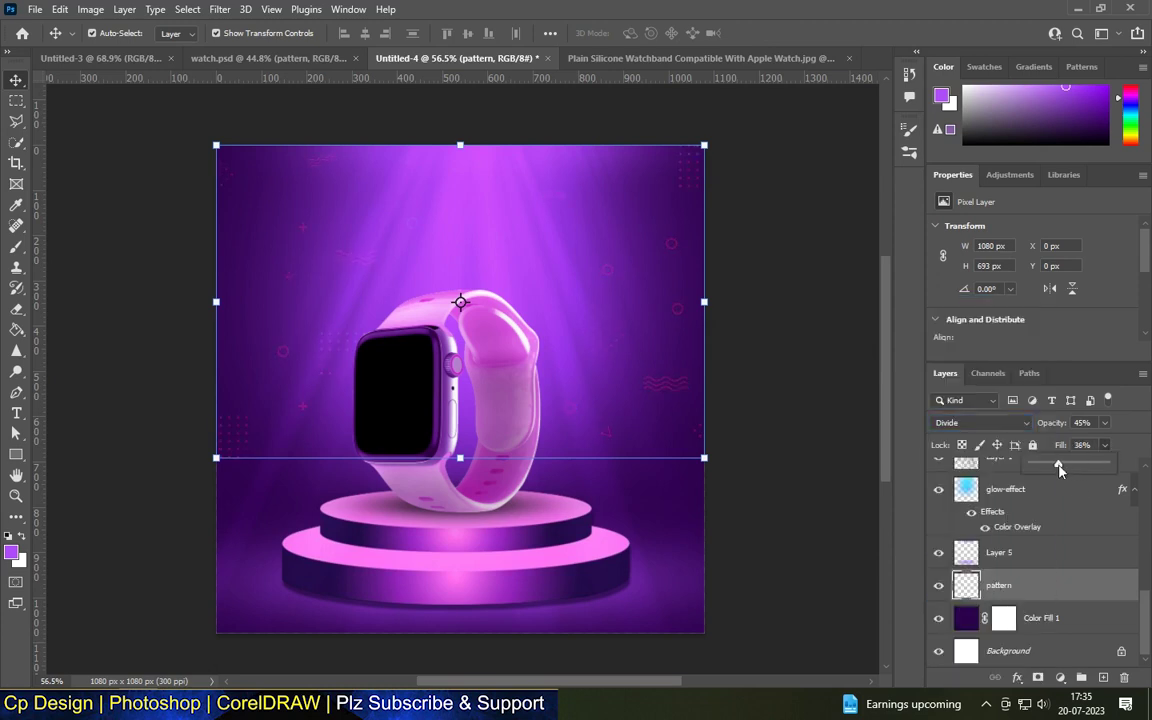
scroll(790, 375, down, 1)
click(658, 350)
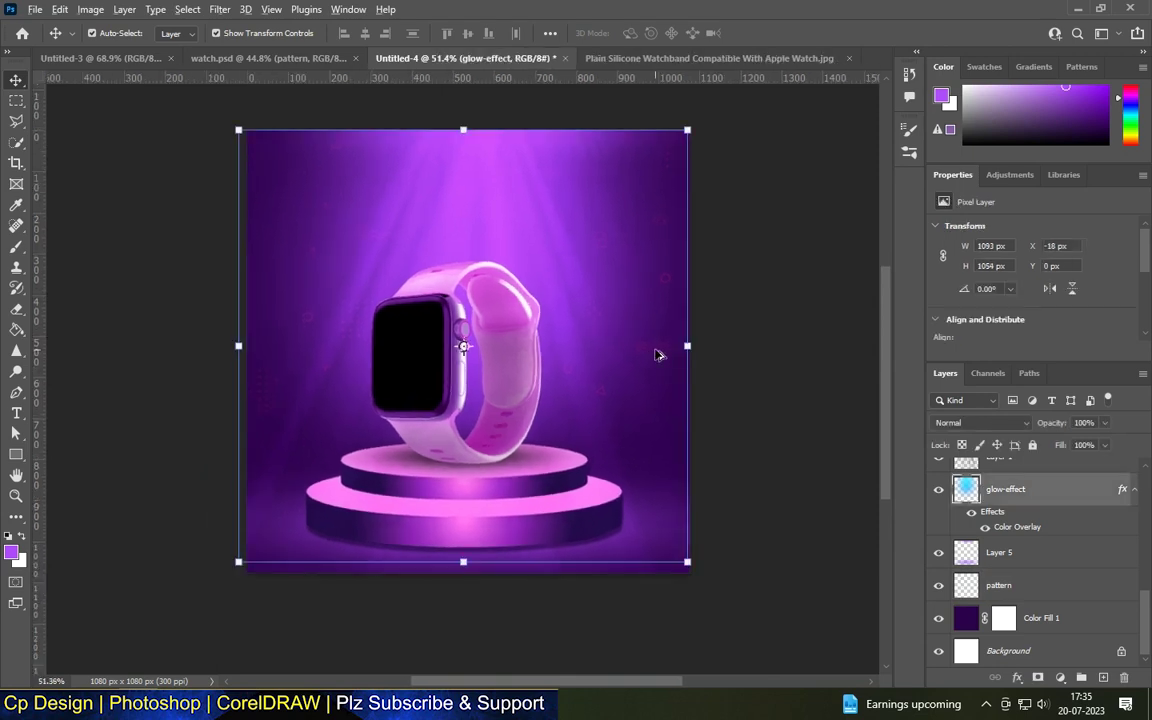
Duplicate the faint pattern and move the copy down toward the poster bottom
mouse_move(1000, 603)
mouse_down()
mouse_move(1037, 613)
mouse_move(999, 602)
mouse_up()
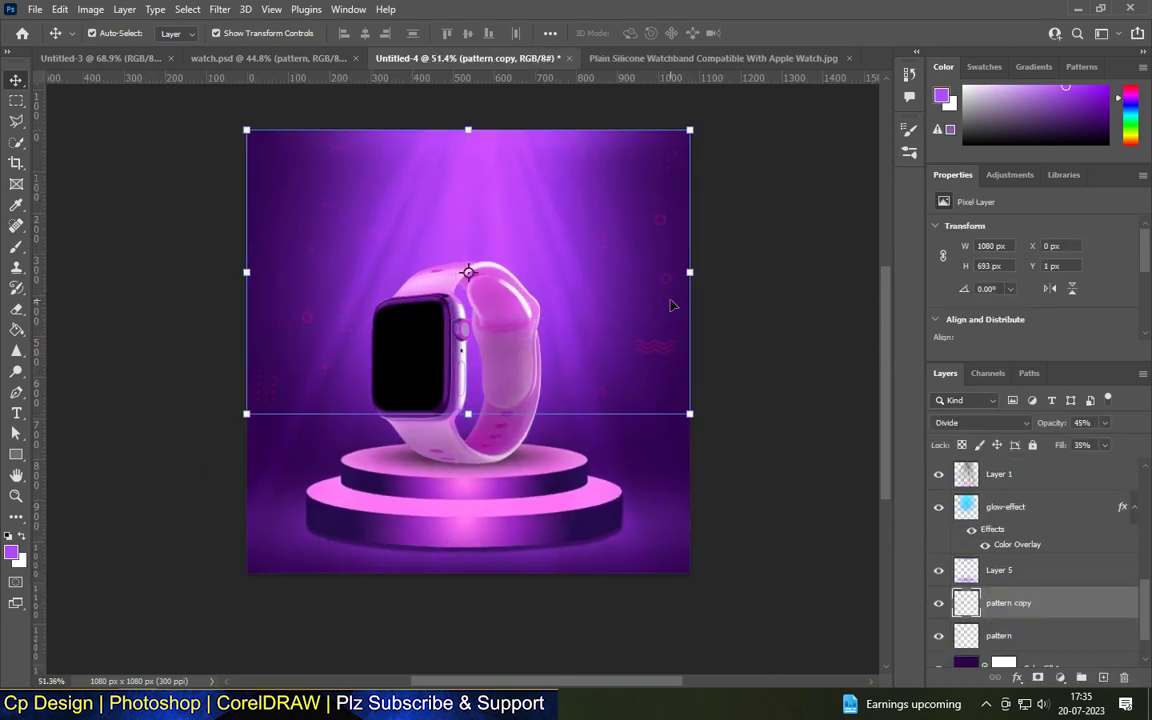
click(92, 33)
drag(657, 367, 651, 483)
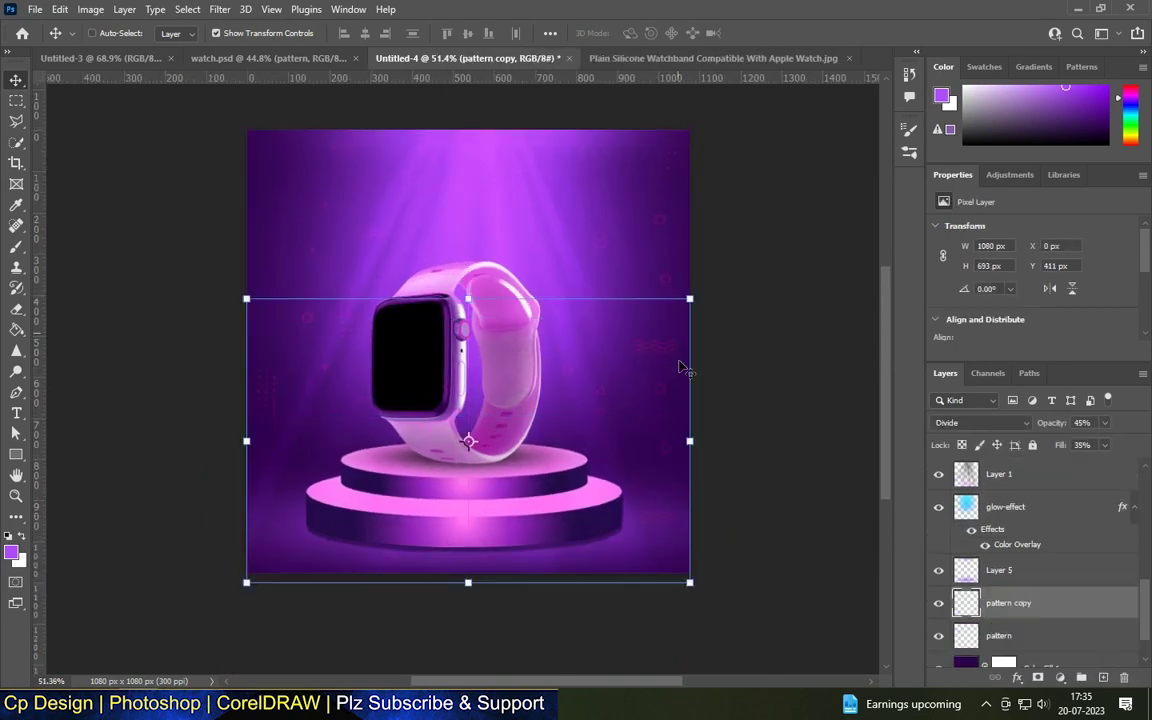
Skew the pattern copy's top edge down, squashing it to 1080 × 224 px around the podium
key(ctrl+t)
right_click(658, 514)
click(689, 229)
mouse_move(467, 298)
mouse_down()
mouse_move(475, 486)
mouse_move(468, 463)
mouse_up()
scroll(469, 463, up, 2)
scroll(452, 306, down, 1)
key(Return)
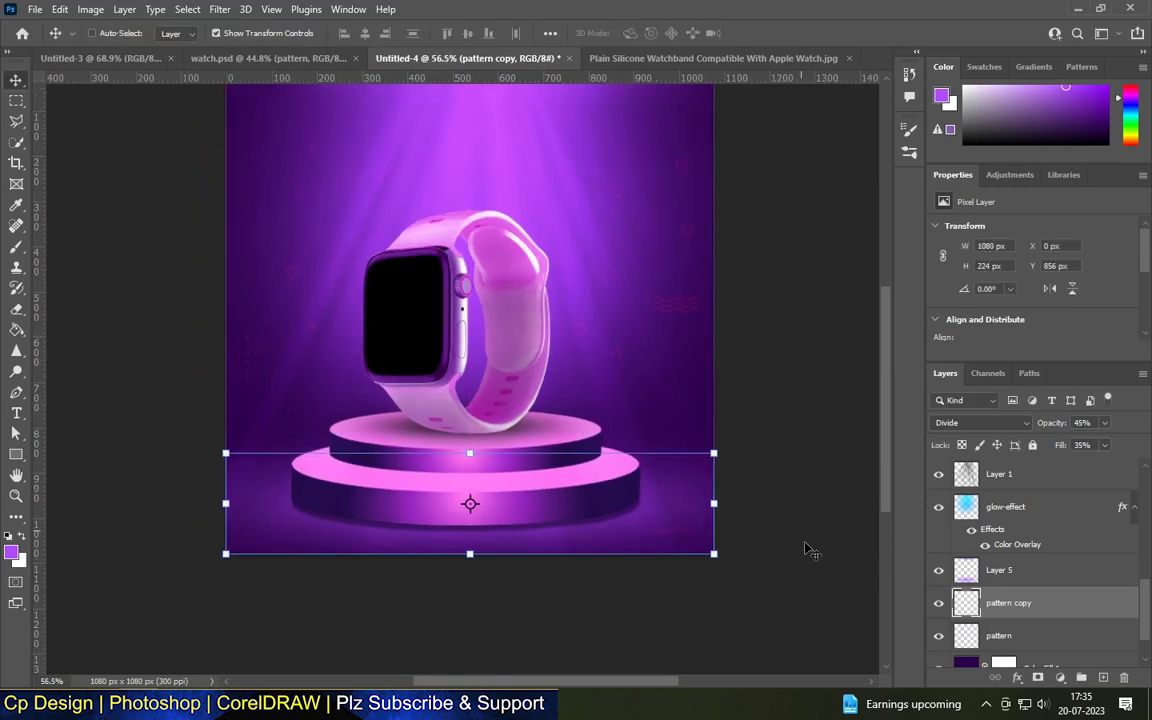
ctrl+click(728, 500)
scroll(765, 506, down, 1)
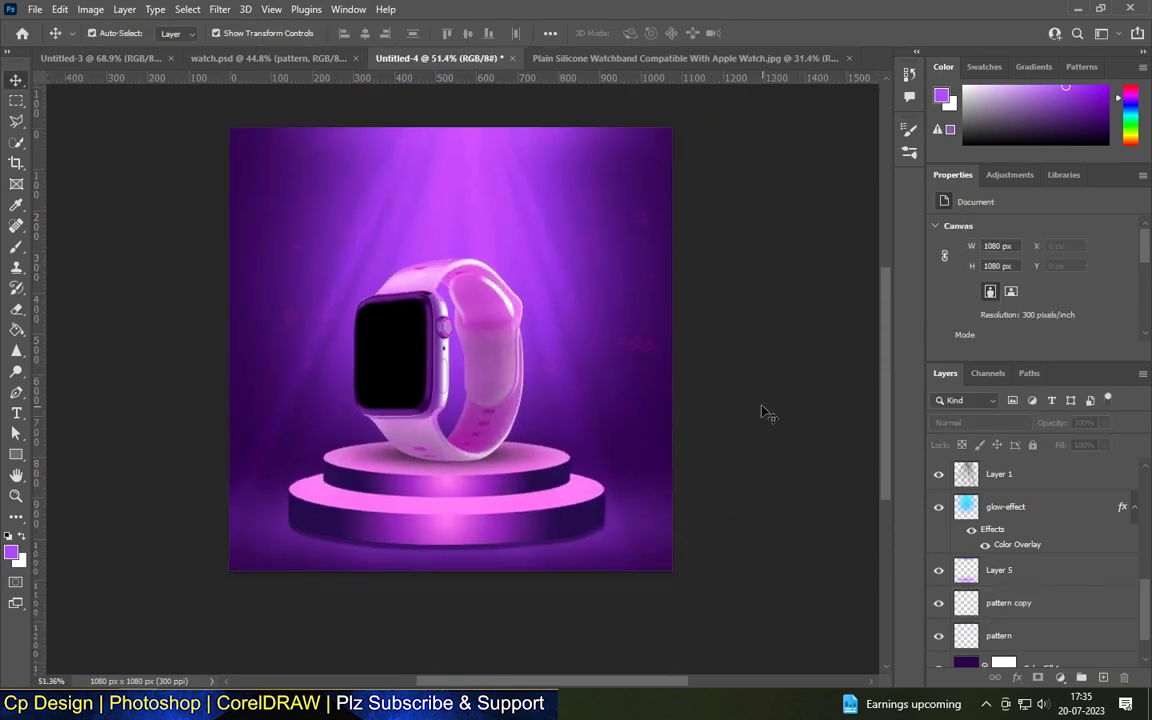
scroll(660, 309, up, 5)
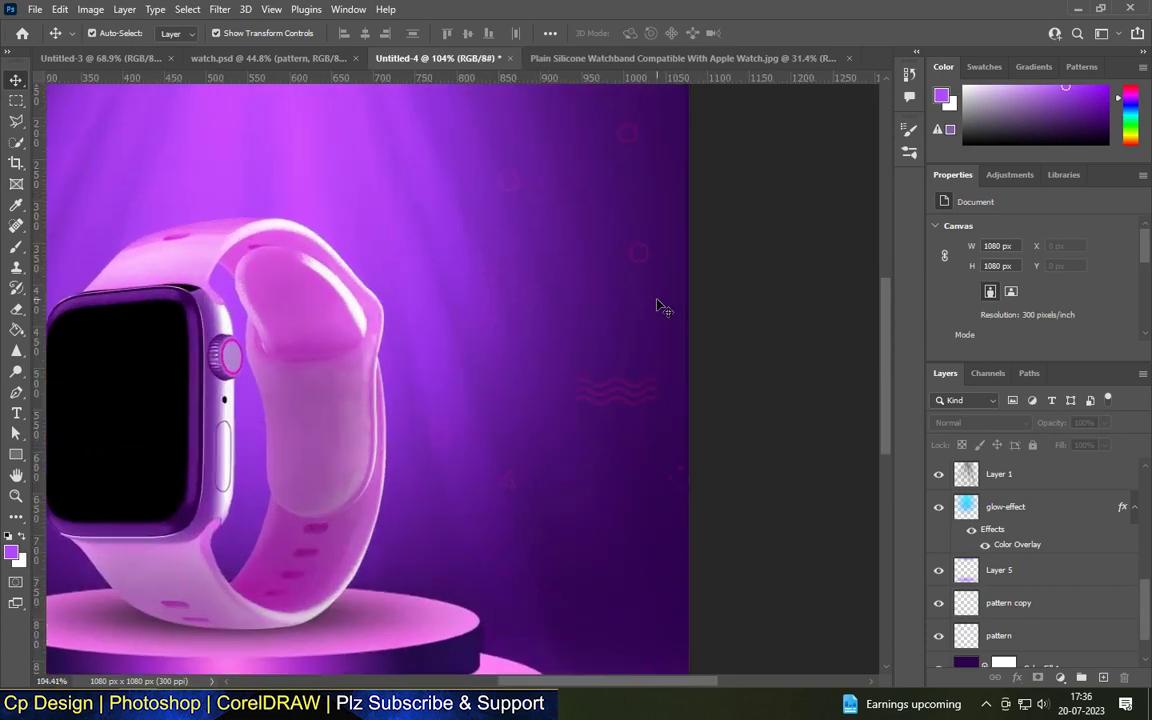
scroll(753, 369, down, 6)
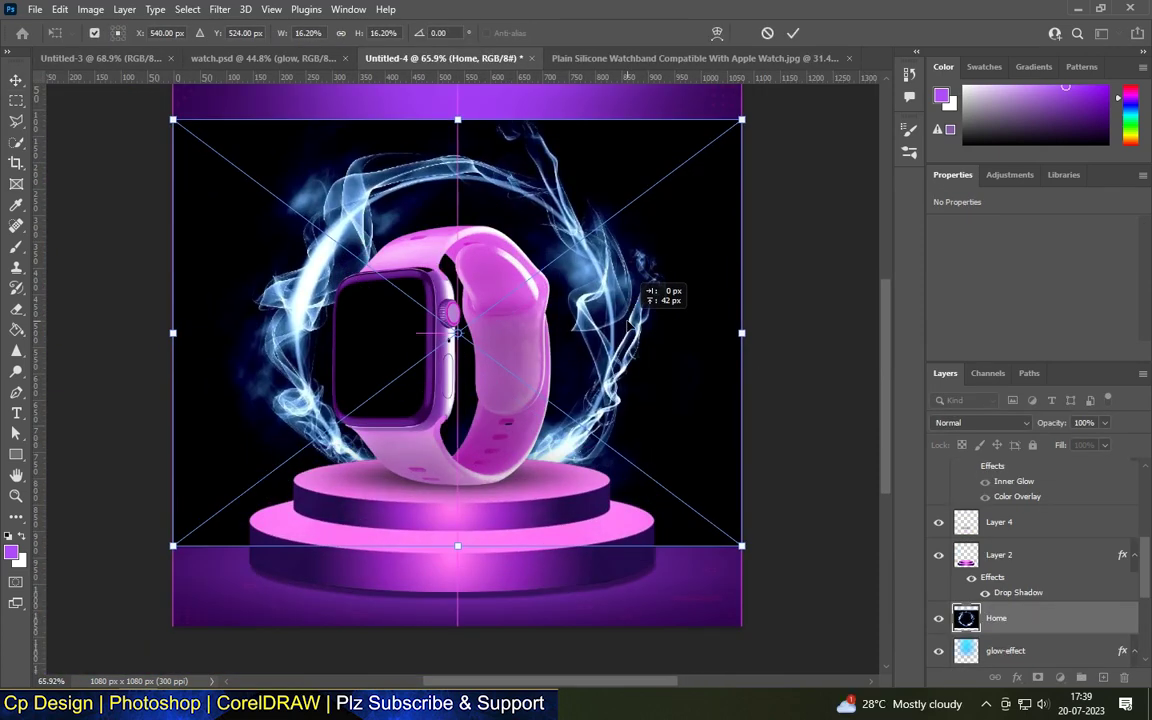
Commit the smoke-ring image, blend it with Color Dodge, and scale it down
click(26, 80)
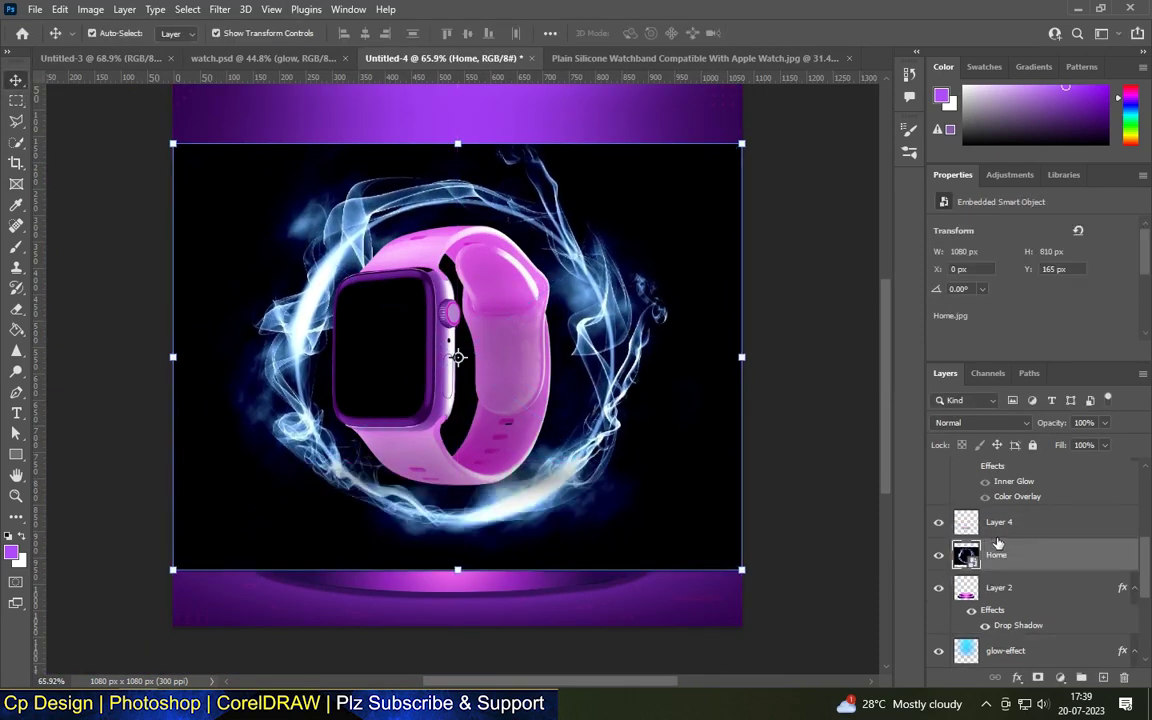
click(980, 422)
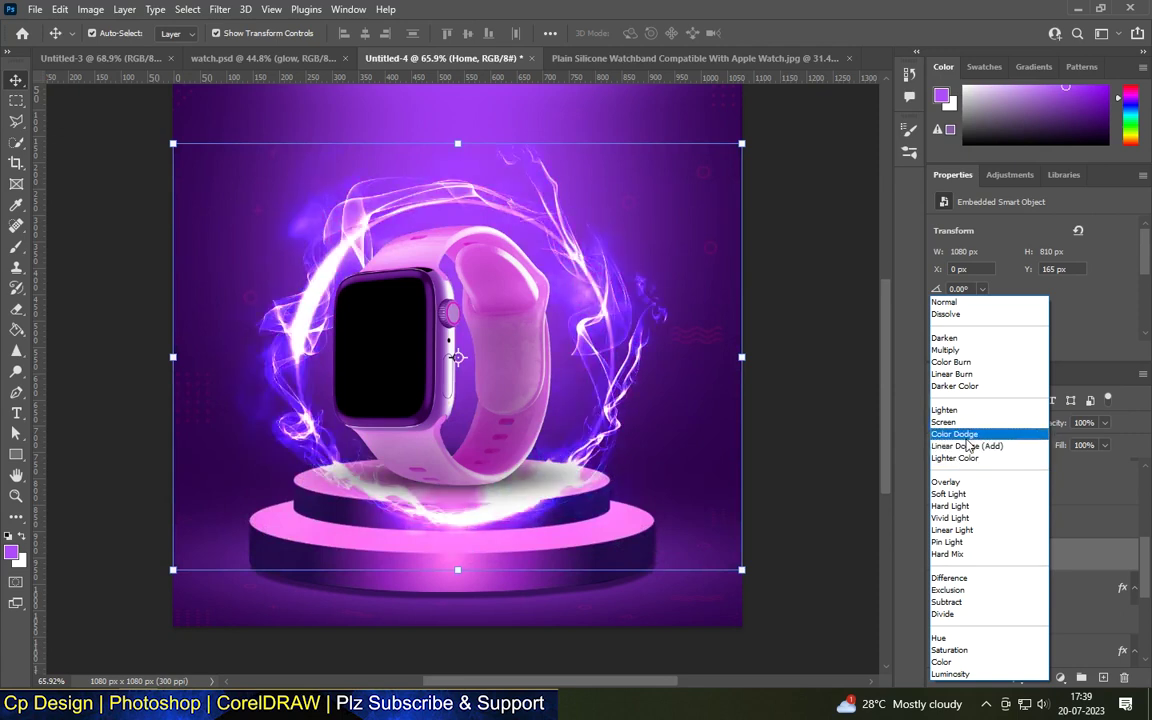
click(956, 436)
drag(741, 142, 606, 244)
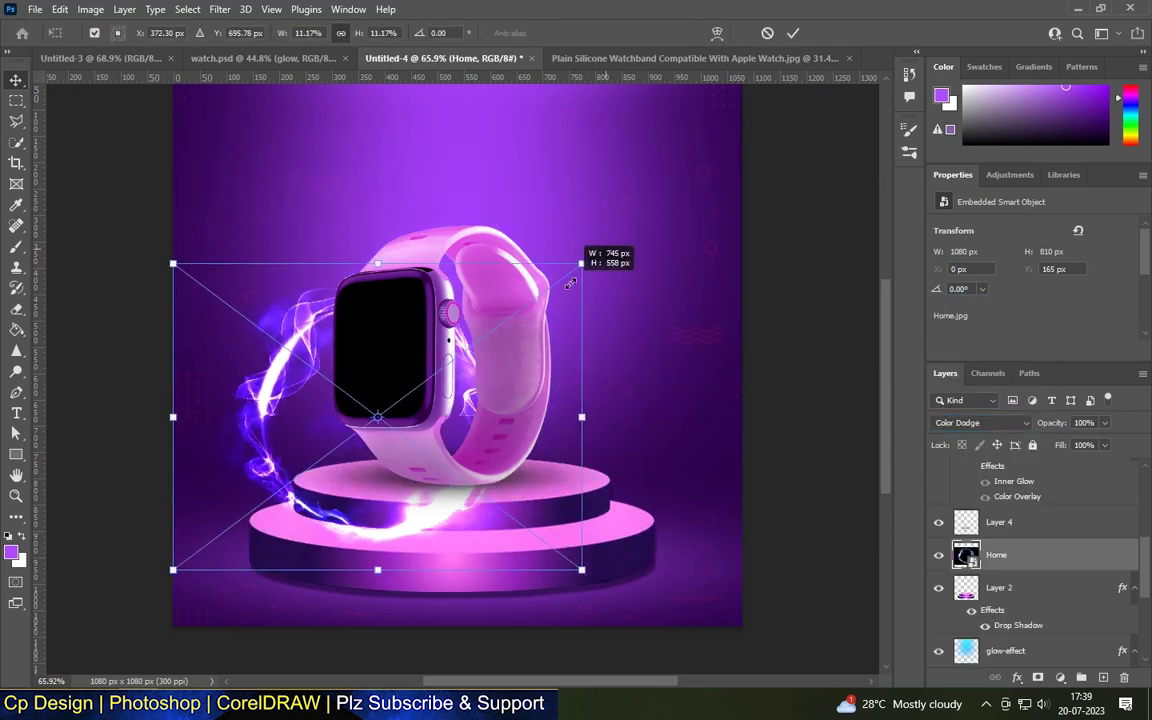
drag(404, 517, 460, 462)
key(Return)
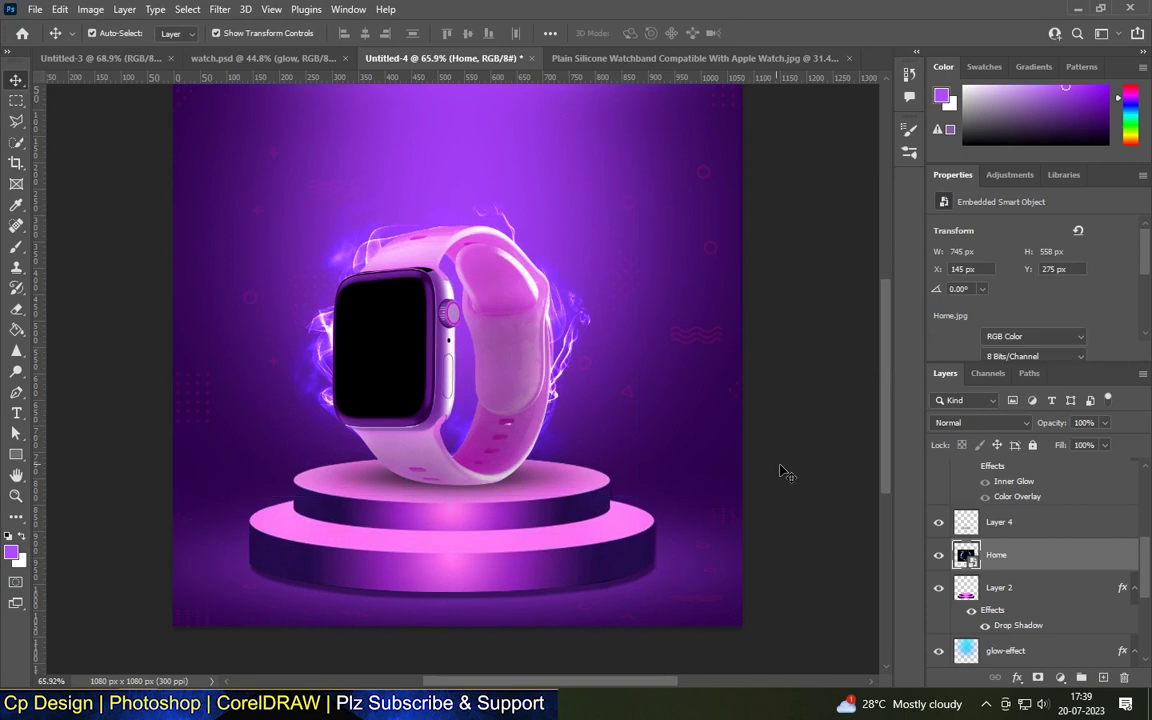
Place Home.jpg onto the poster again and set the new ring to Color Dodge
scroll(505, 359, up, 1)
scroll(509, 360, down, 2)
scroll(501, 249, down, 1)
scroll(445, 309, up, 2)
scroll(979, 591, up, 3)
scroll(981, 587, down, 3)
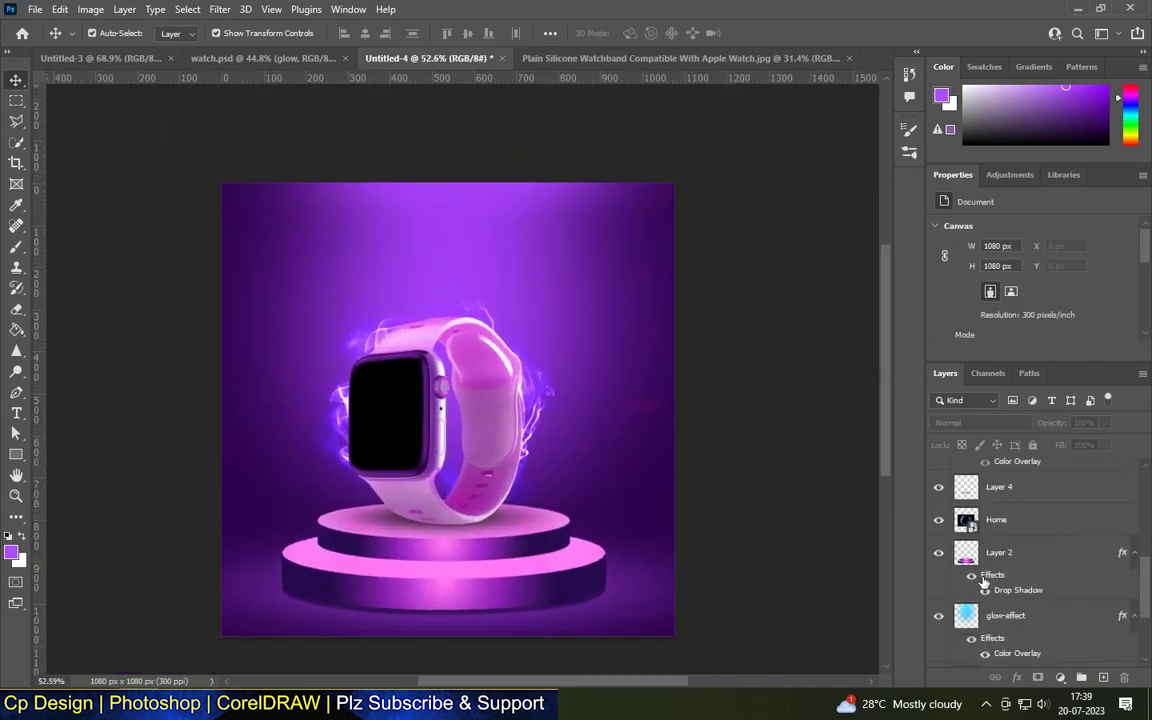
scroll(985, 580, down, 2)
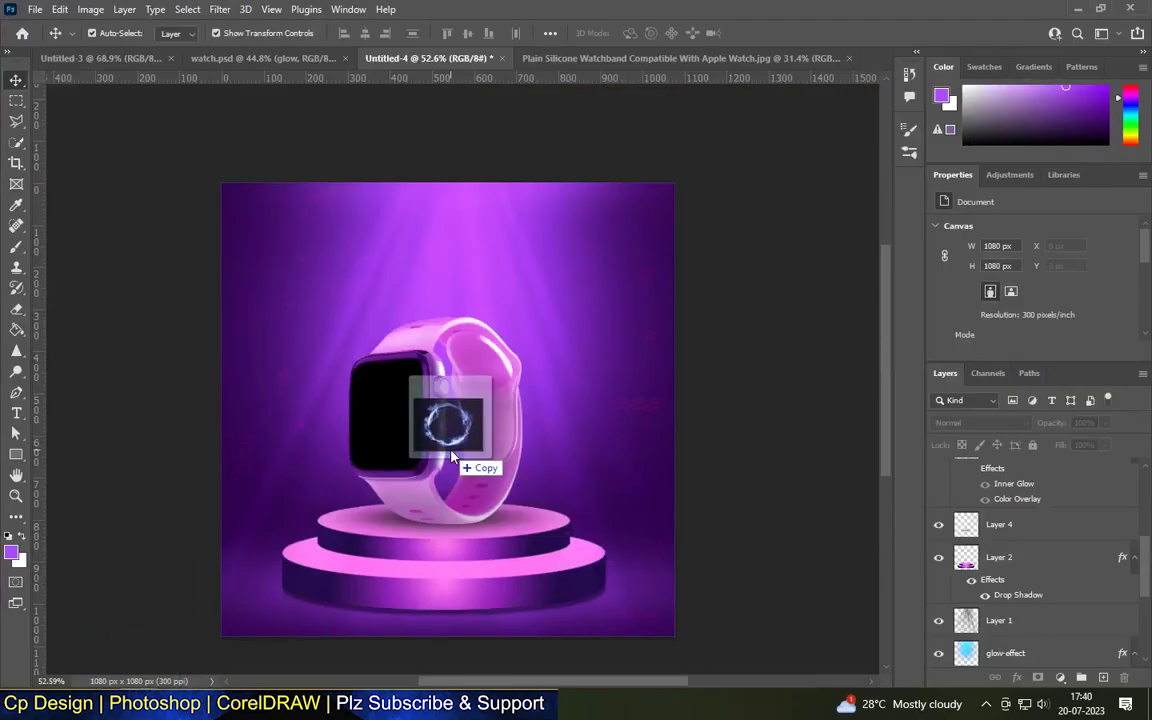
drag(630, 213, 442, 411)
click(980, 422)
click(900, 470)
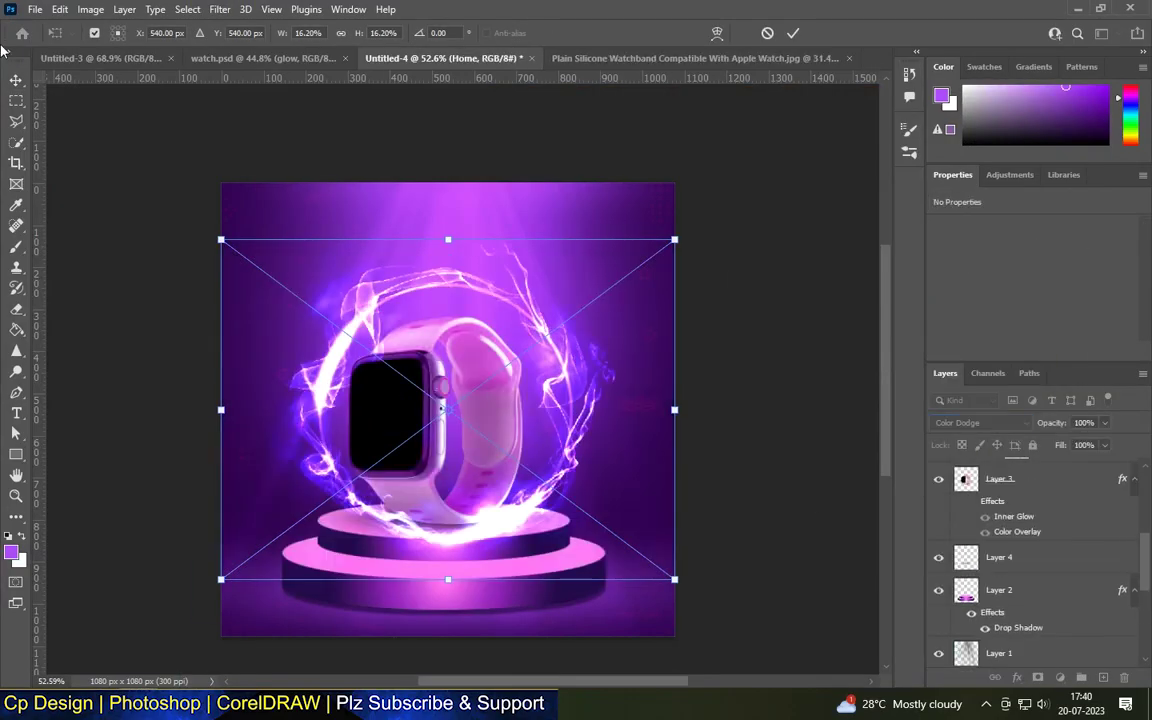
Put the Home layer above Layer 2 and fit the ring around the watch at 786 × 589 px
key(Return)
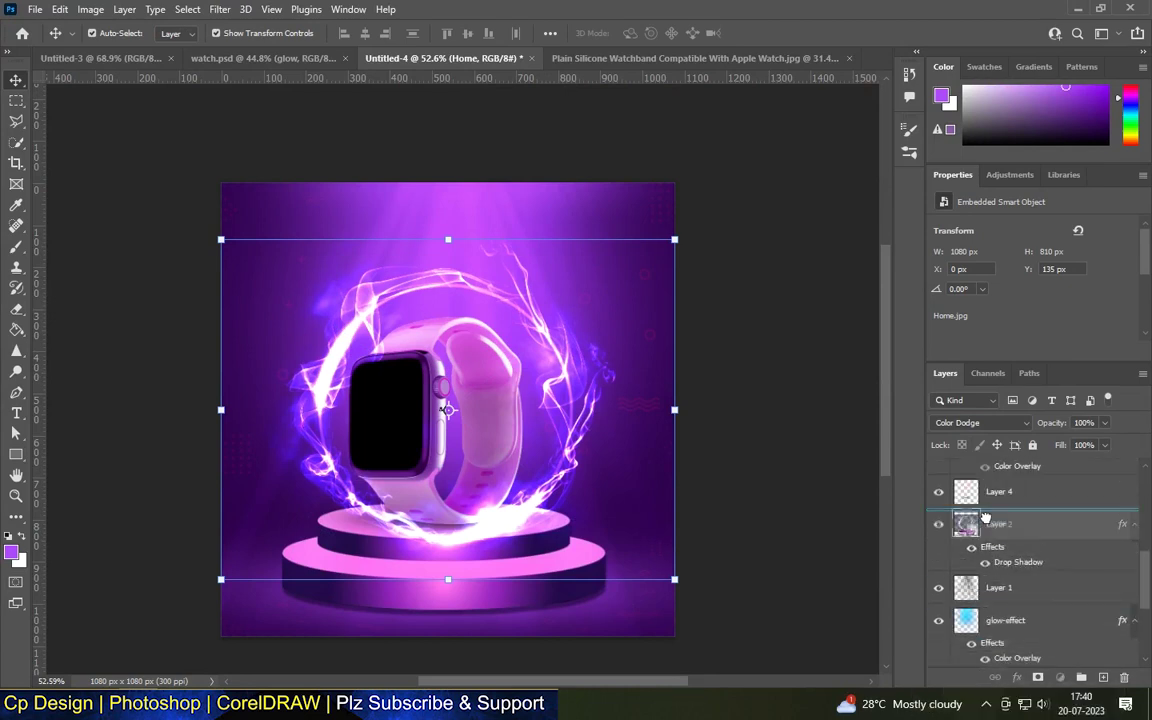
drag(988, 693, 985, 478)
key(ctrl+t)
drag(674, 239, 551, 329)
drag(298, 428, 336, 408)
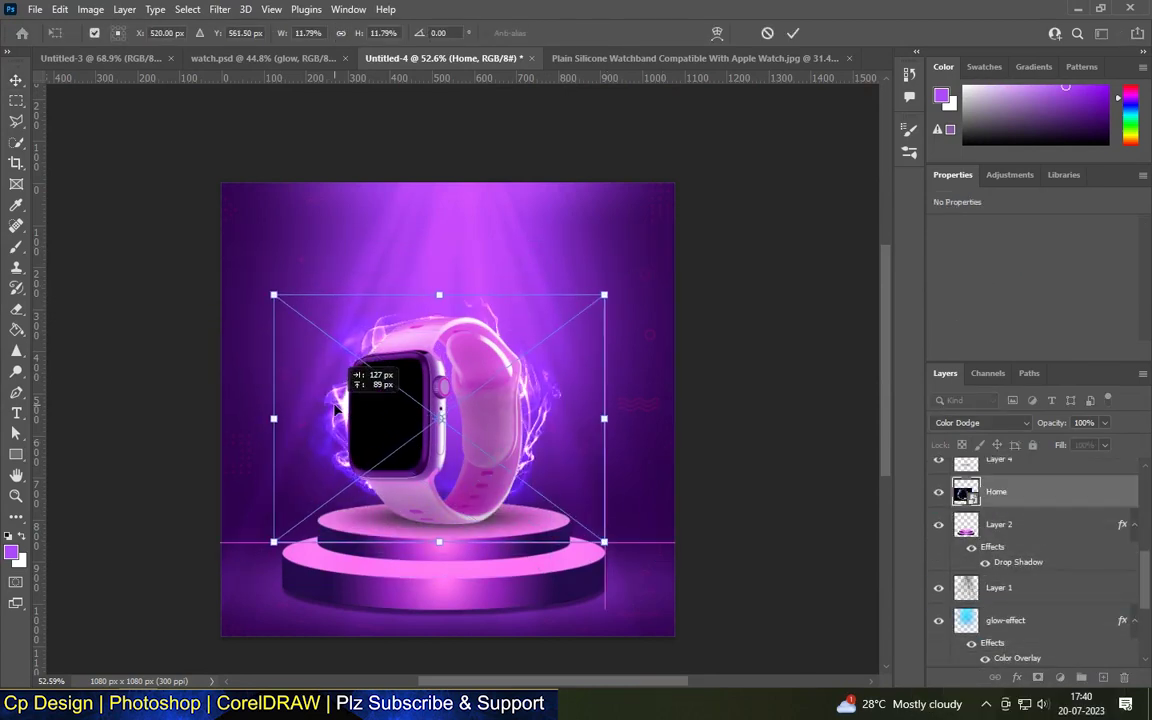
key(Return)
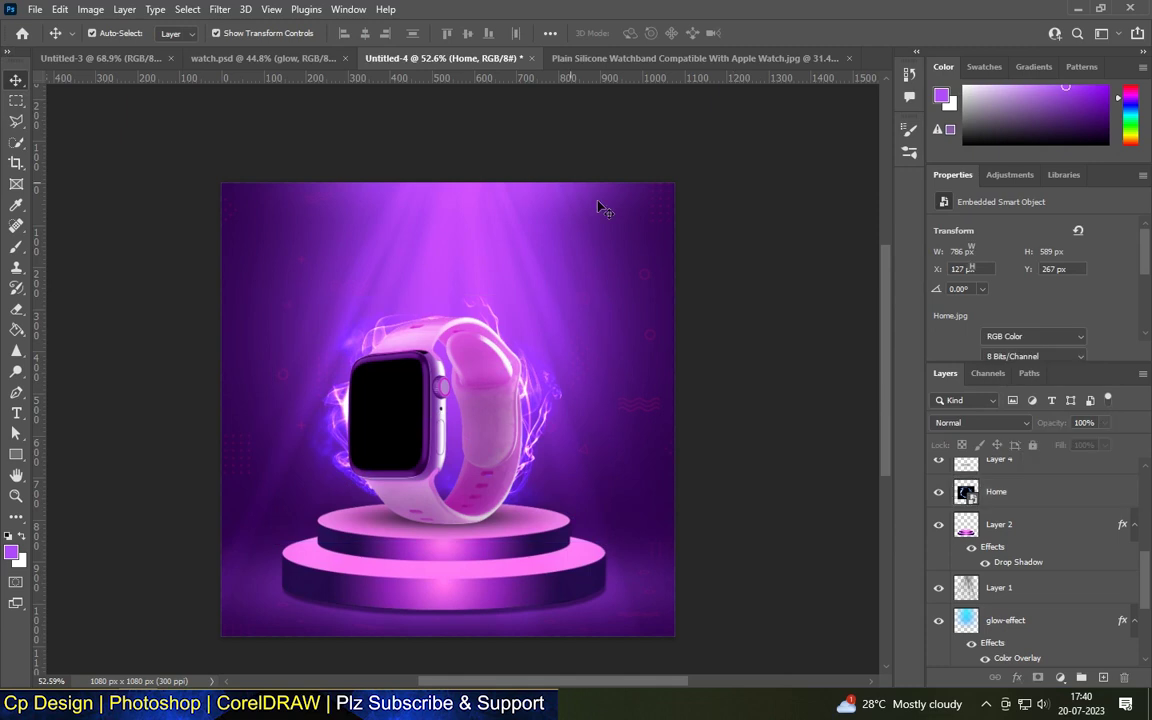
scroll(360, 275, down, 2)
scroll(411, 288, up, 3)
scroll(1030, 549, up, 2)
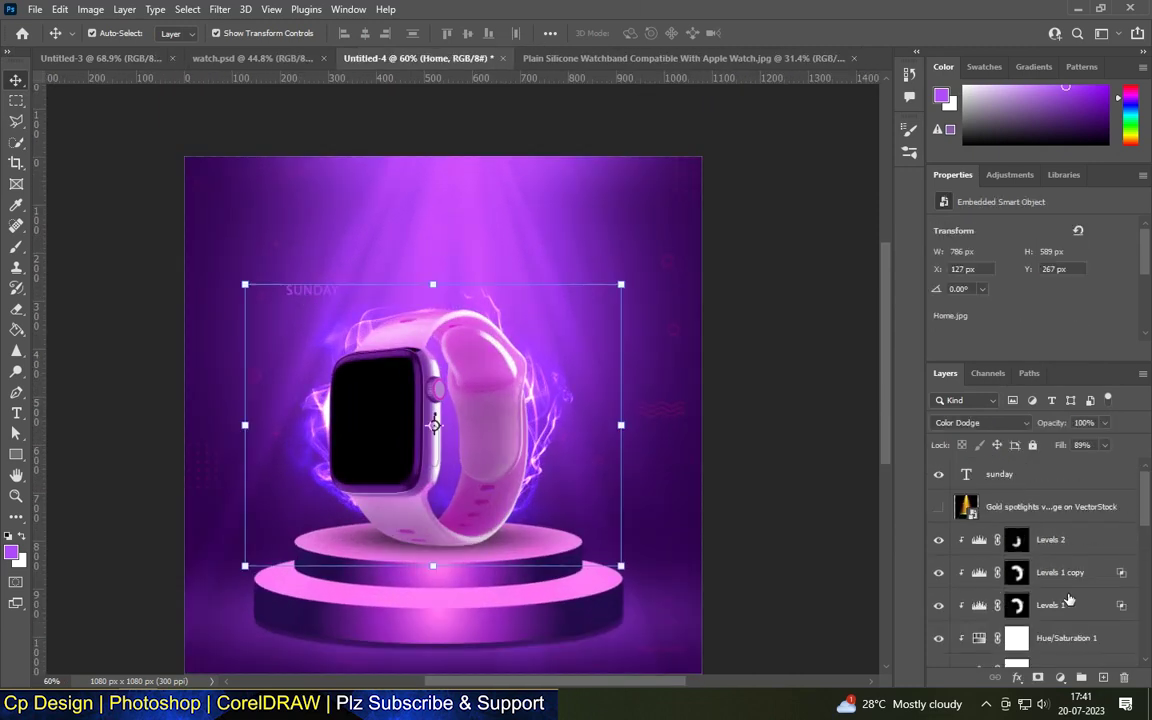
Enlarge the SUNDAY text layer
click(311, 290)
drag(340, 284, 499, 226)
click(15, 90)
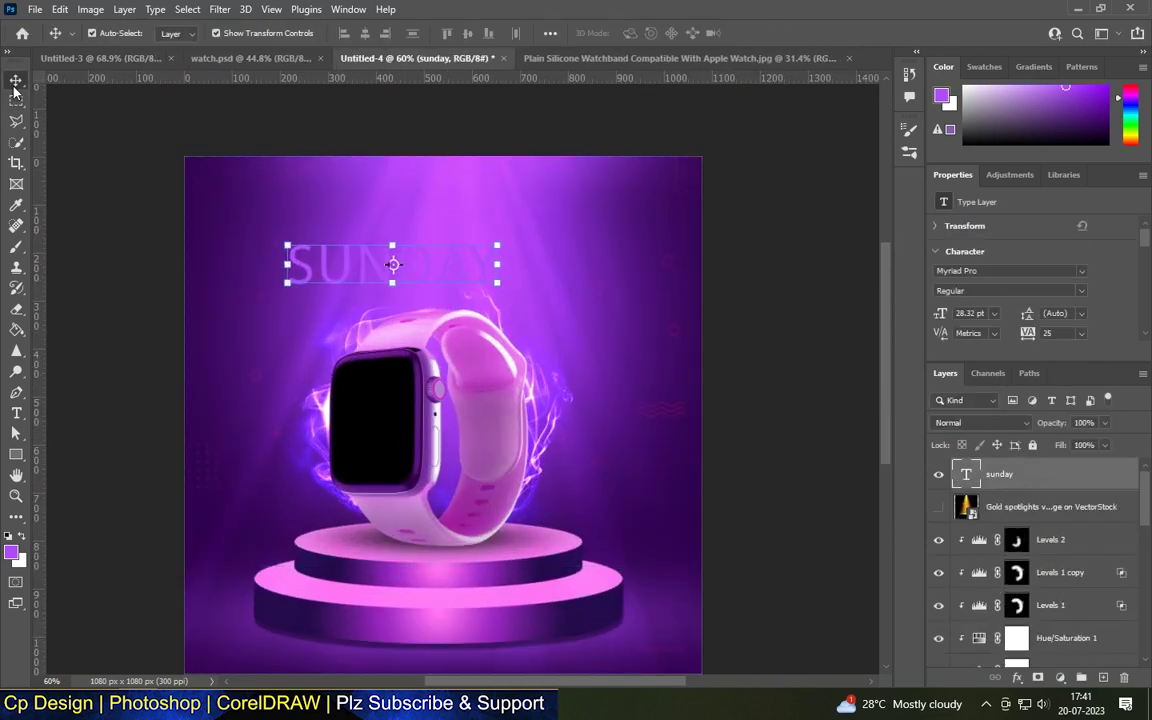
Change SUNDAY's font to Triumvirate CG Comp and enlarge it slightly to 37.36 pt
click(1082, 272)
scroll(1017, 340, up, 3)
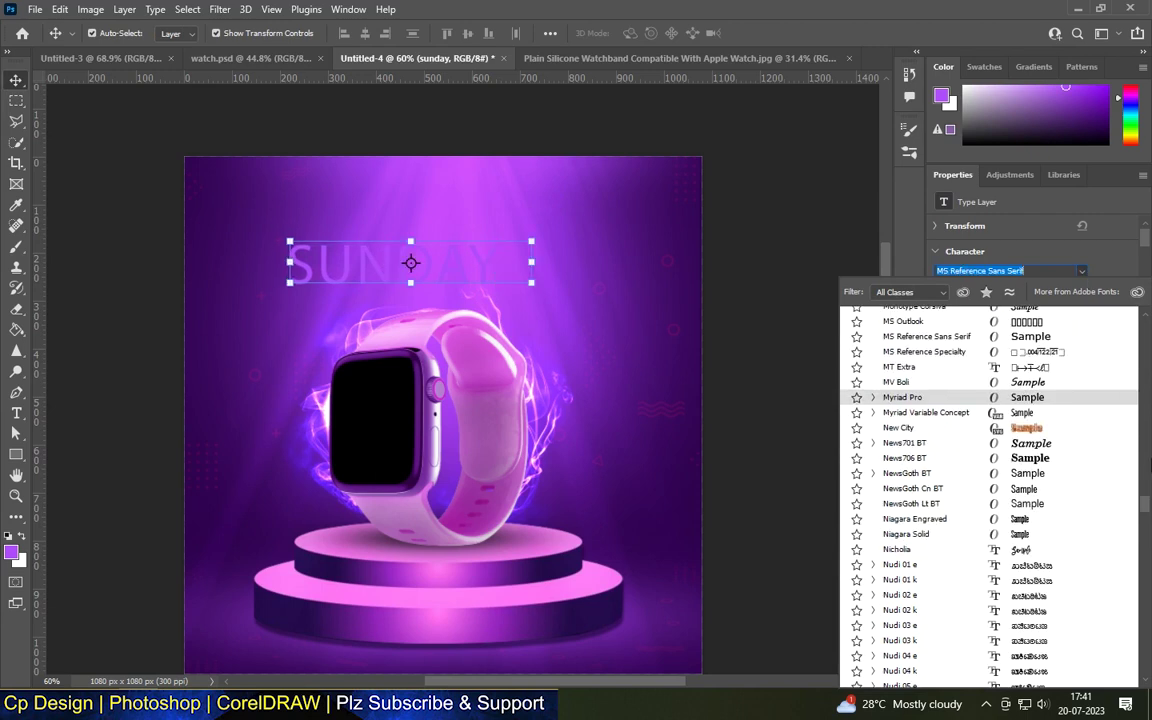
scroll(1020, 360, up, 15)
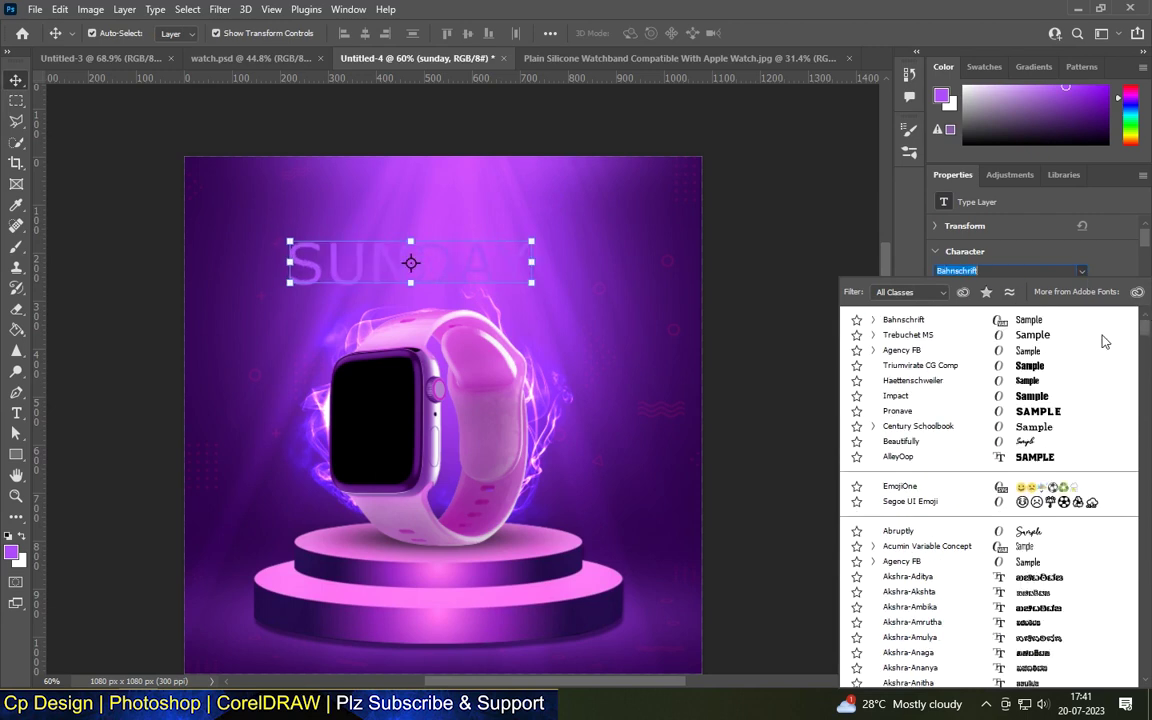
key(Up)
click(1029, 370)
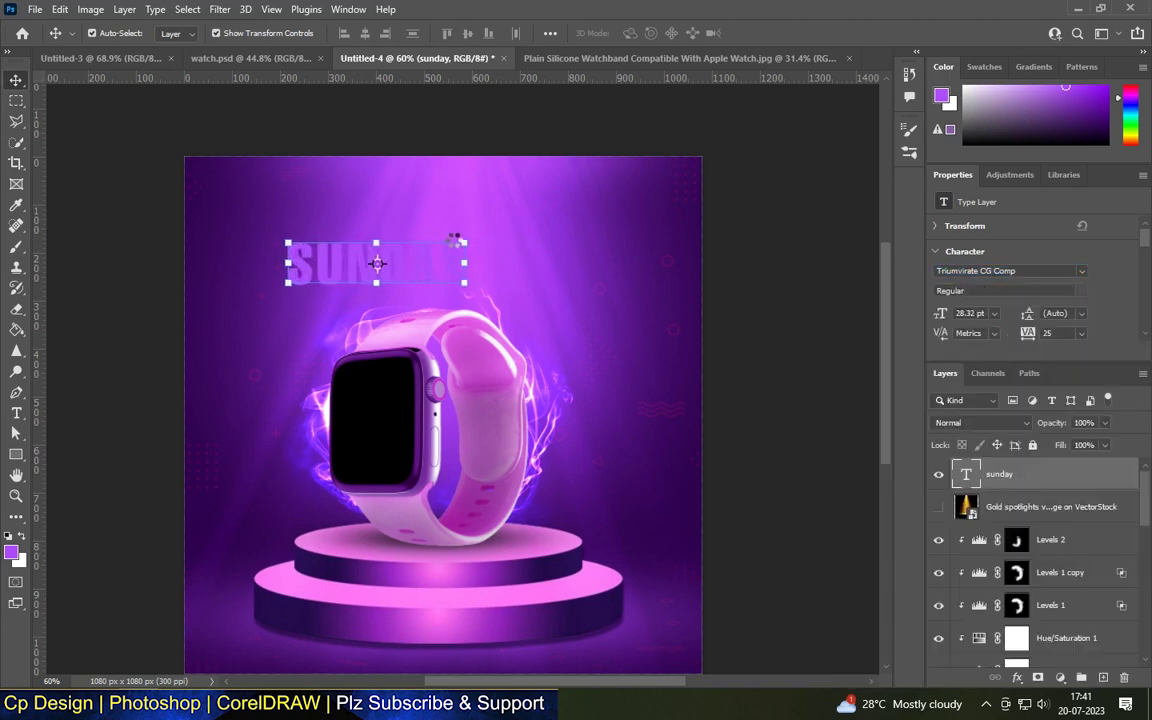
drag(463, 243, 519, 214)
scroll(1047, 320, down, 2)
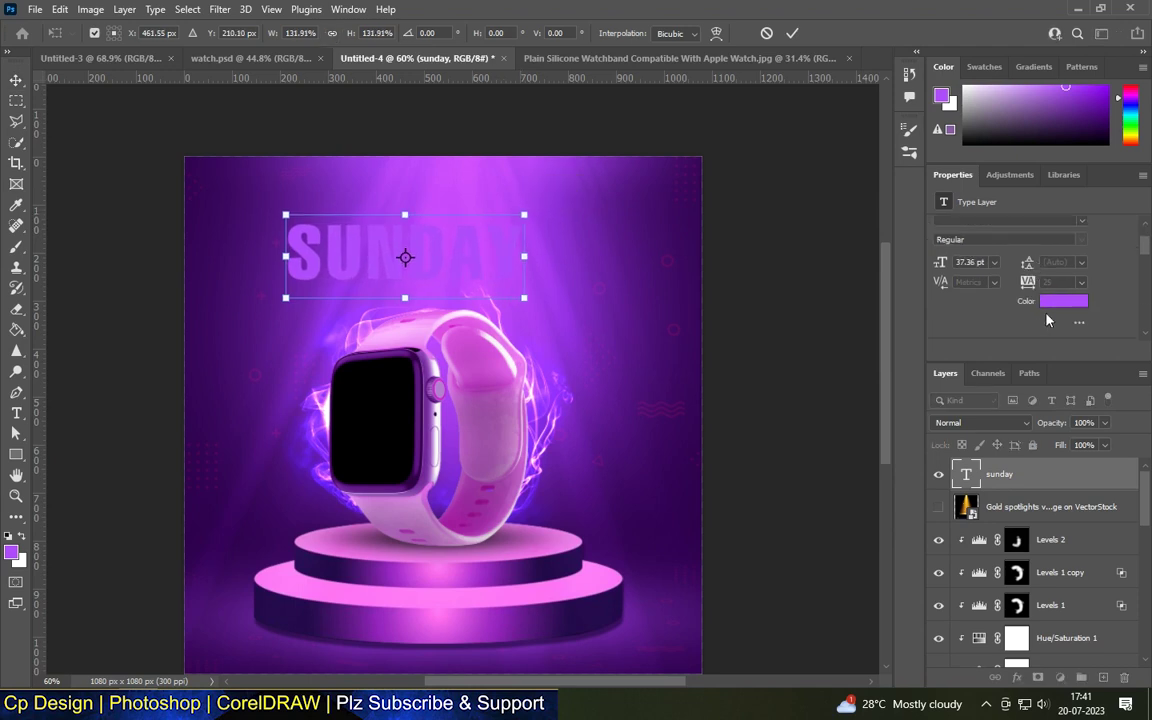
key(Return)
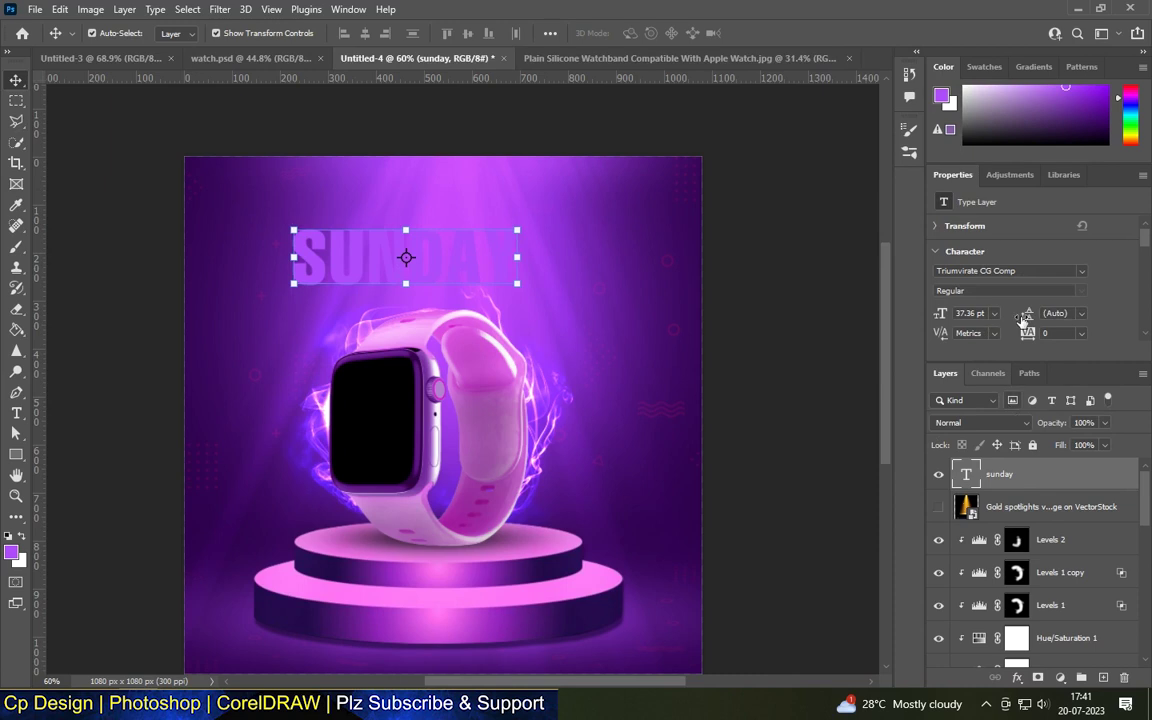
Colour the SUNDAY text dark purple, sampled from the design
scroll(1023, 320, down, 2)
click(1063, 288)
click(693, 517)
key(Return)
Tilt SUNDAY upward about 9 degrees and enlarge it to 48.34 pt above the watch
key(ctrl+t)
mouse_move(513, 226)
mouse_down()
mouse_move(480, 257)
mouse_move(421, 275)
mouse_up()
right_click(421, 275)
click(455, 311)
drag(514, 265, 512, 232)
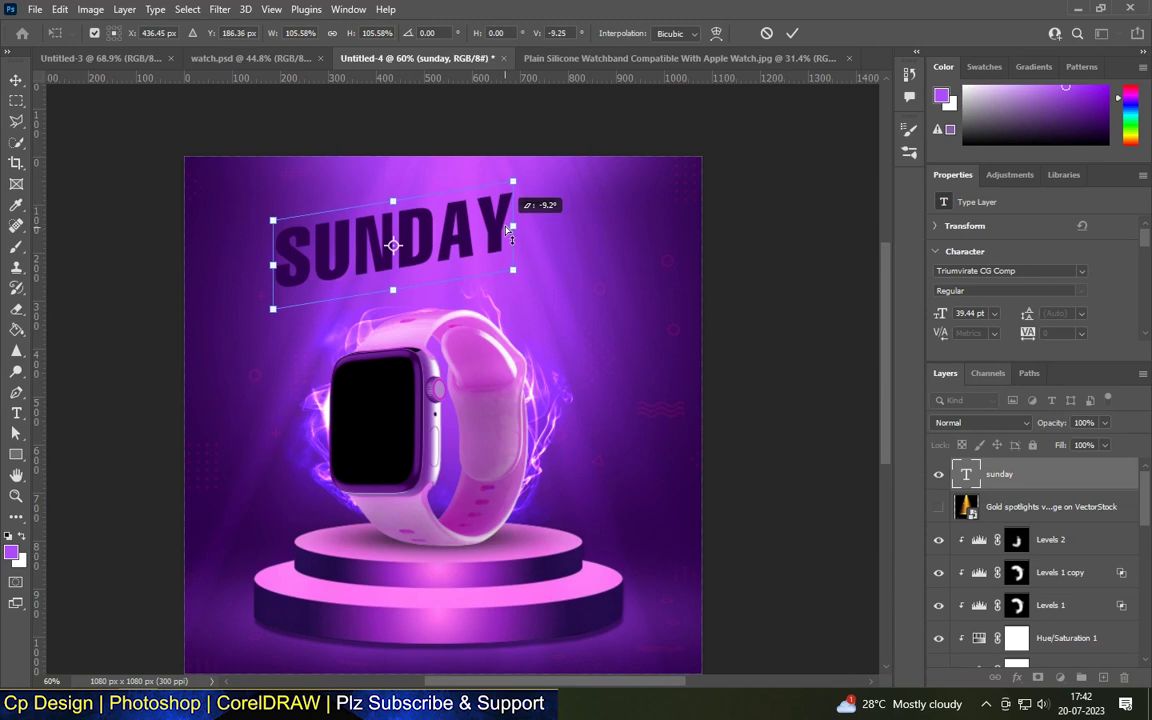
scroll(399, 250, up, 1)
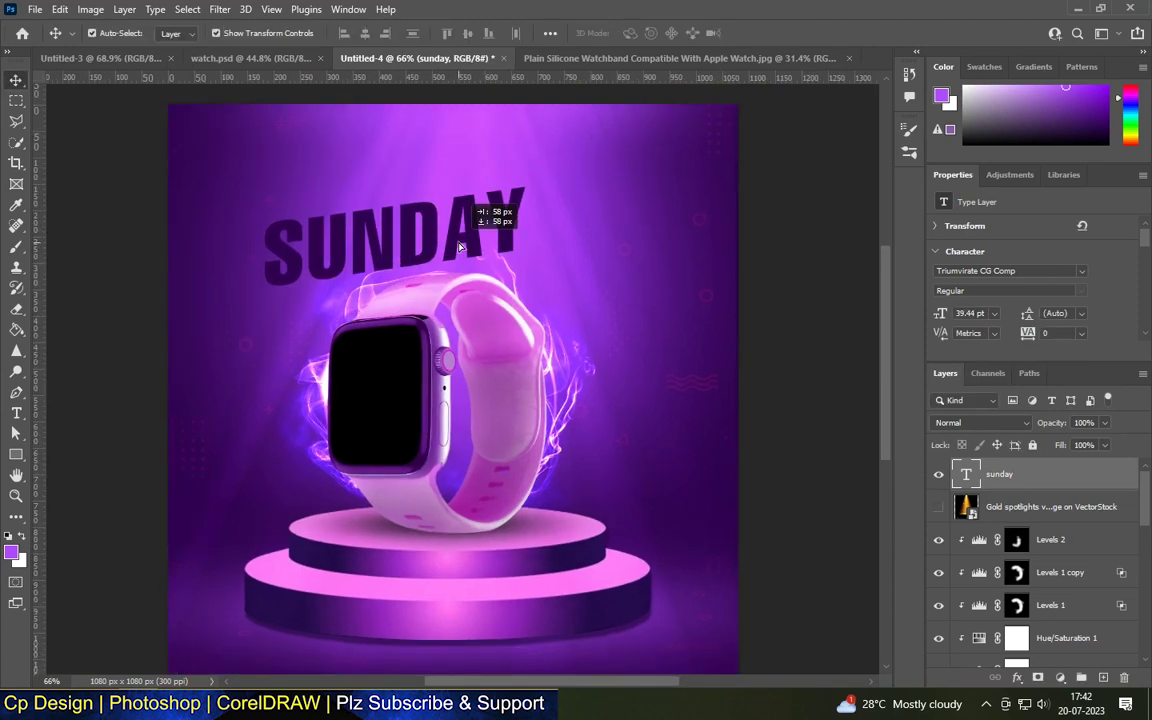
drag(265, 185, 232, 137)
drag(372, 235, 416, 260)
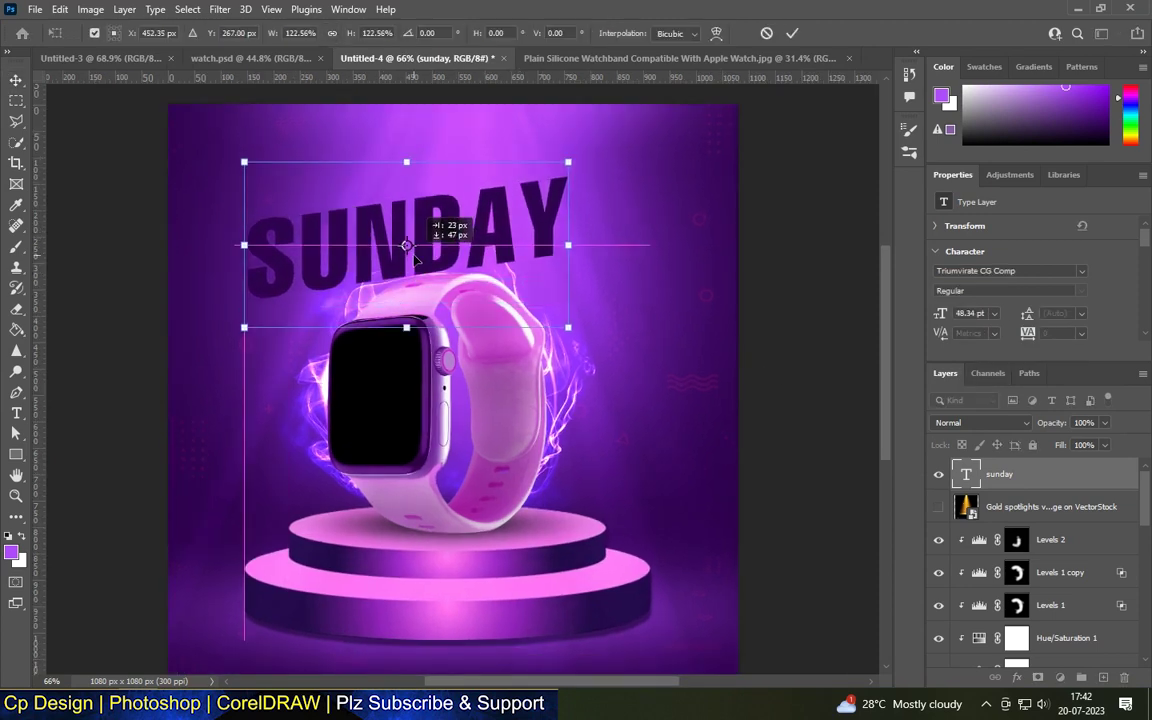
scroll(432, 217, down, 1)
key(Return)
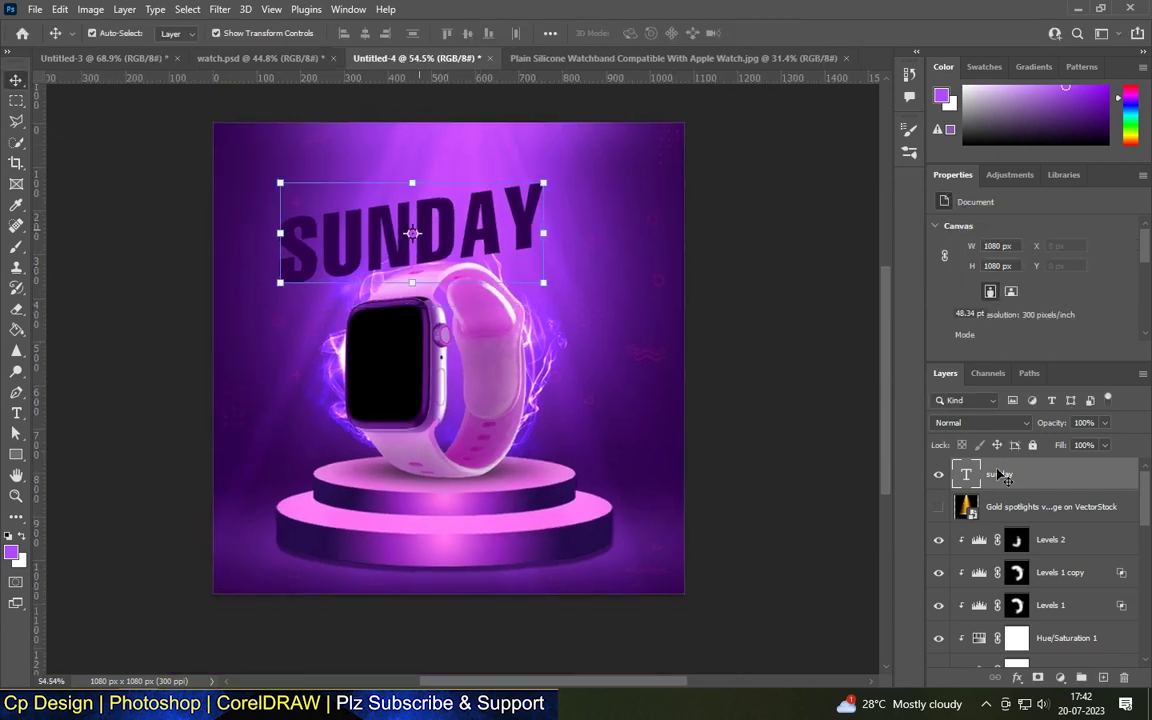
Move the sunday layer below Layer 2 so it sits behind the watch
scroll(971, 587, down, 3)
scroll(972, 586, down, 2)
mouse_move(971, 587)
mouse_down()
mouse_move(972, 604)
mouse_move(972, 527)
mouse_up()
scroll(432, 204, up, 1)
scroll(429, 204, up, 1)
mouse_move(372, 230)
mouse_down()
mouse_move(380, 235)
mouse_move(365, 205)
mouse_up()
Add a smaller copy above SUNDAY reading SUPER
key(ctrl+t)
drag(559, 127, 437, 141)
drag(330, 240, 340, 185)
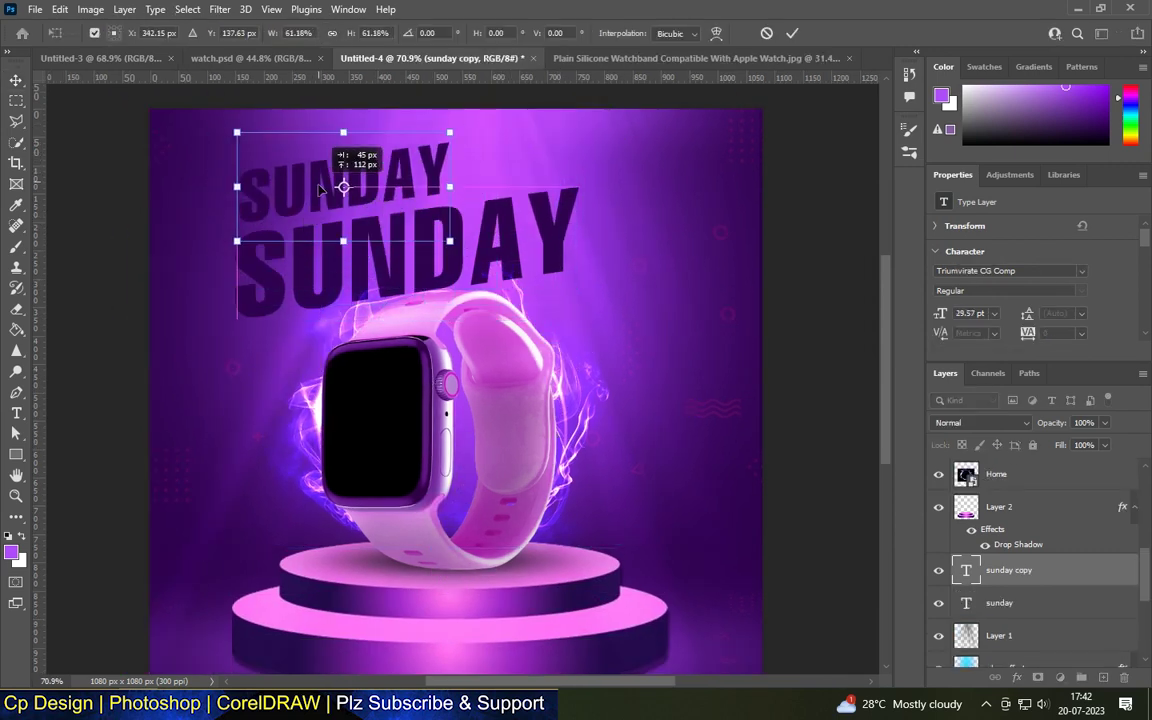
click(18, 415)
mouse_move(447, 195)
mouse_down()
mouse_move(238, 195)
mouse_move(303, 192)
mouse_up()
text(SUPER)
click(16, 78)
scroll(430, 174, up, 3)
scroll(303, 193, down, 2)
Place a copy beside SUNDAY and retype it as SALE
drag(247, 230, 648, 257)
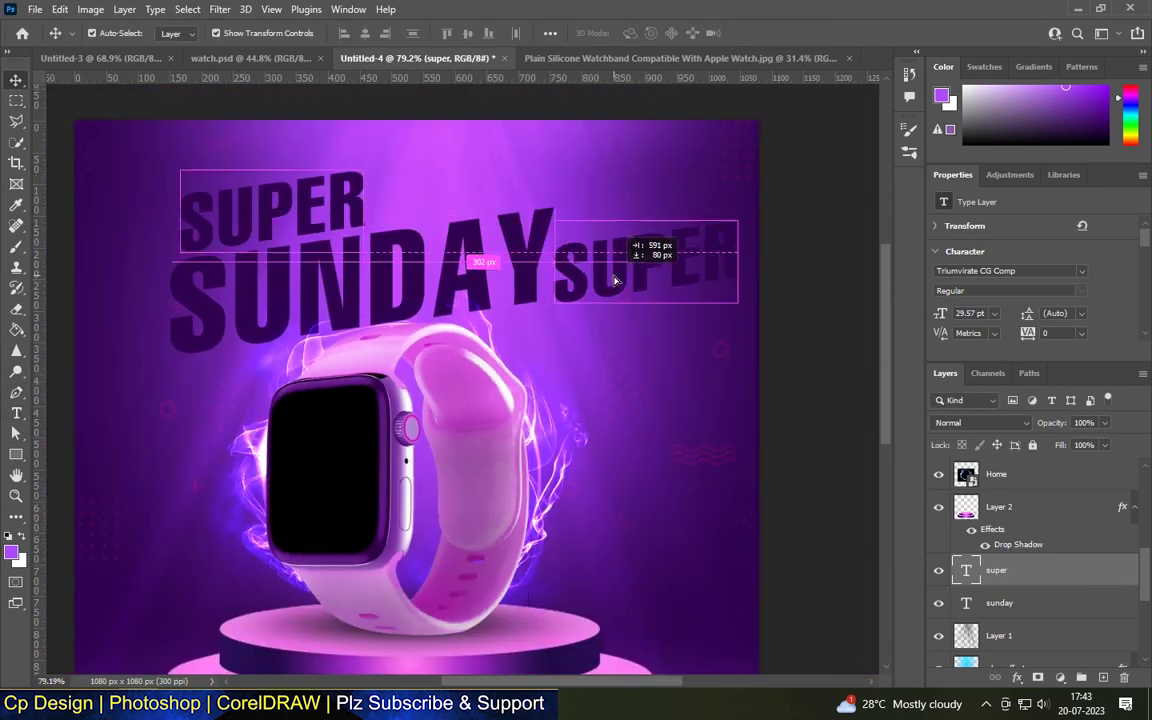
scroll(648, 257, up, 2)
key(t)
drag(560, 265, 789, 260)
text(SALE)
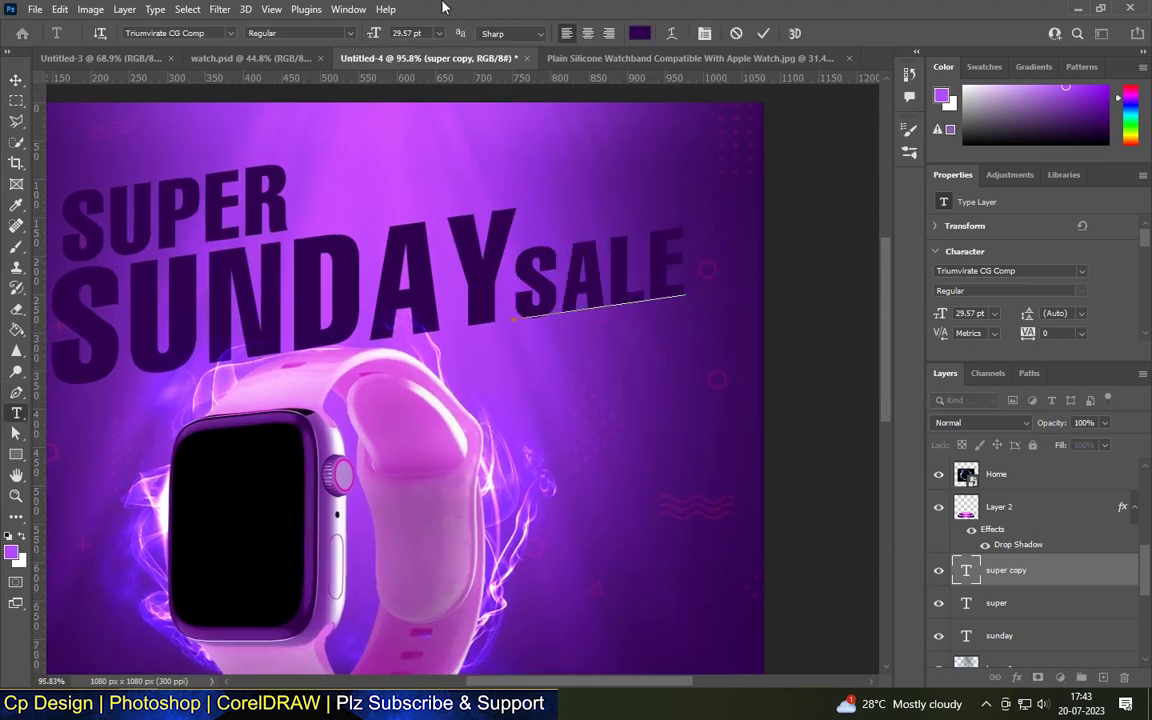
scroll(538, 328, down, 5)
key(ctrl+Return)
key(v)
Select the SUNDAY, SUPER and SALE layers and add Bevel & Emboss to SUNDAY
scroll(496, 411, up, 2)
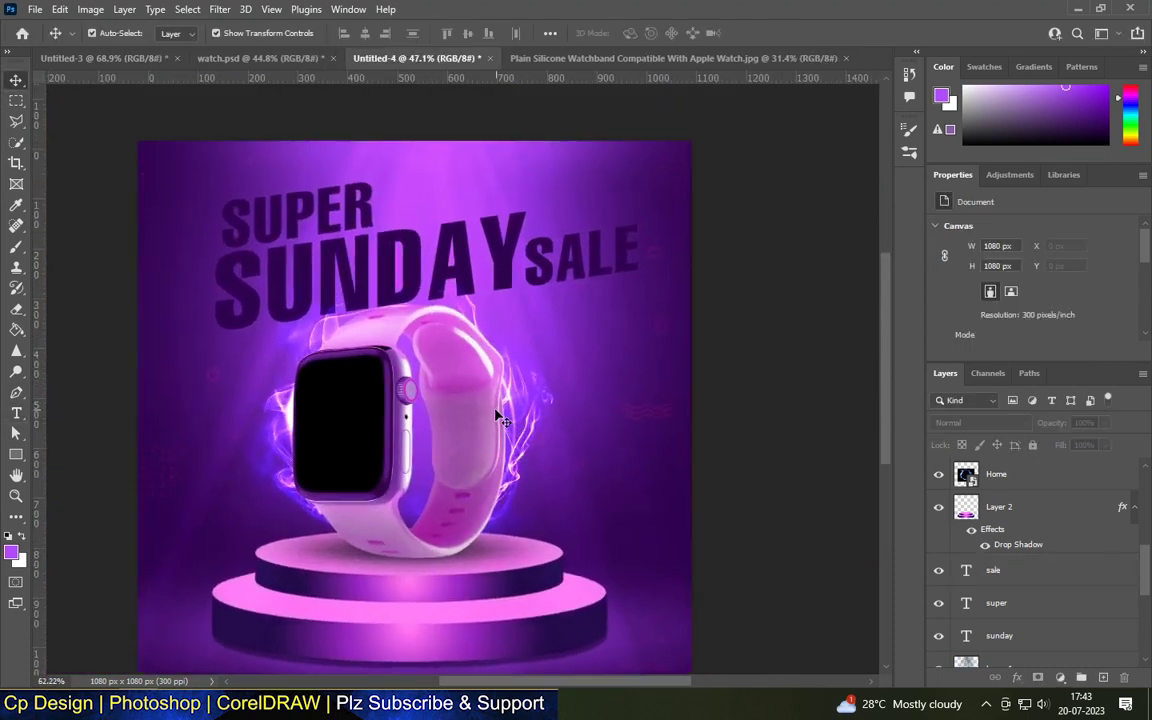
scroll(336, 224, up, 2)
click(430, 245)
click(999, 570)
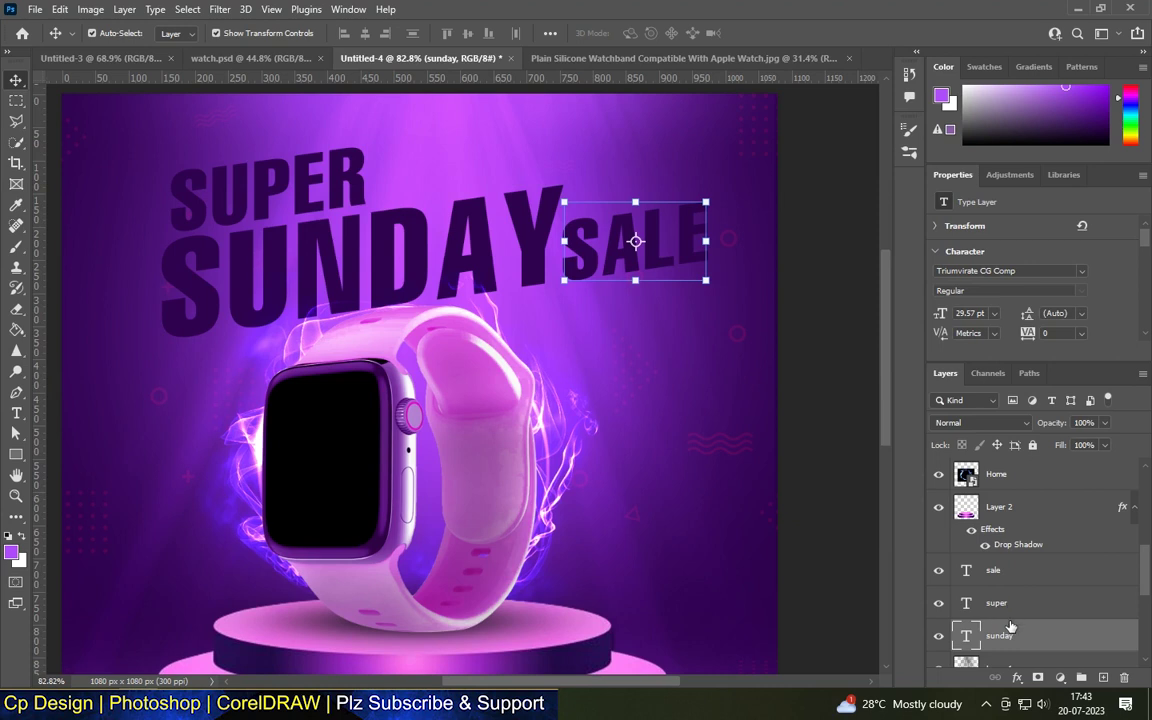
shift+click(1010, 630)
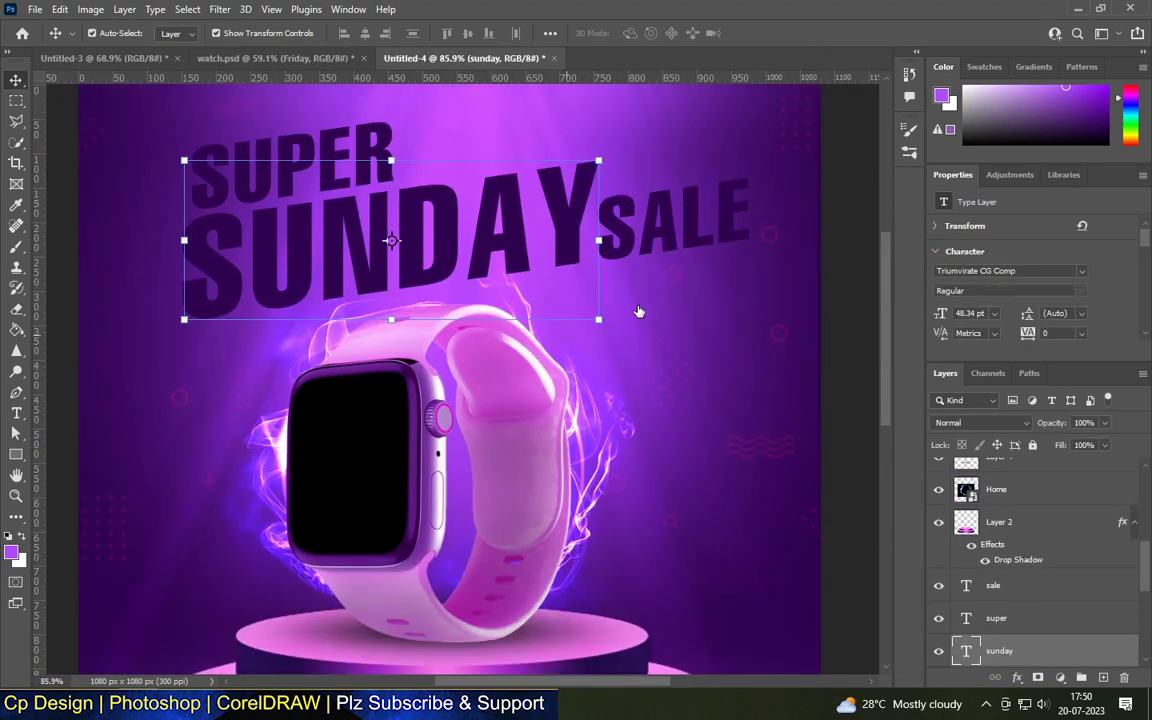
click(368, 177)
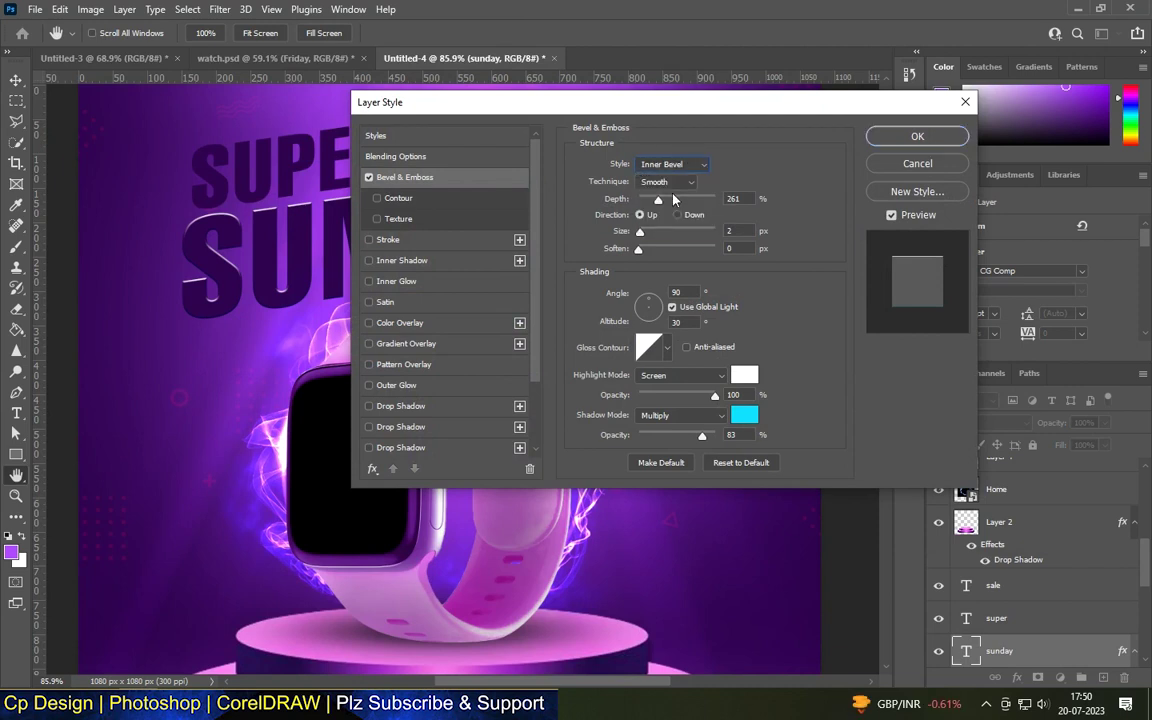
Make the bevel shadow pink and add a 3 px pink stroke to SUNDAY
click(742, 424)
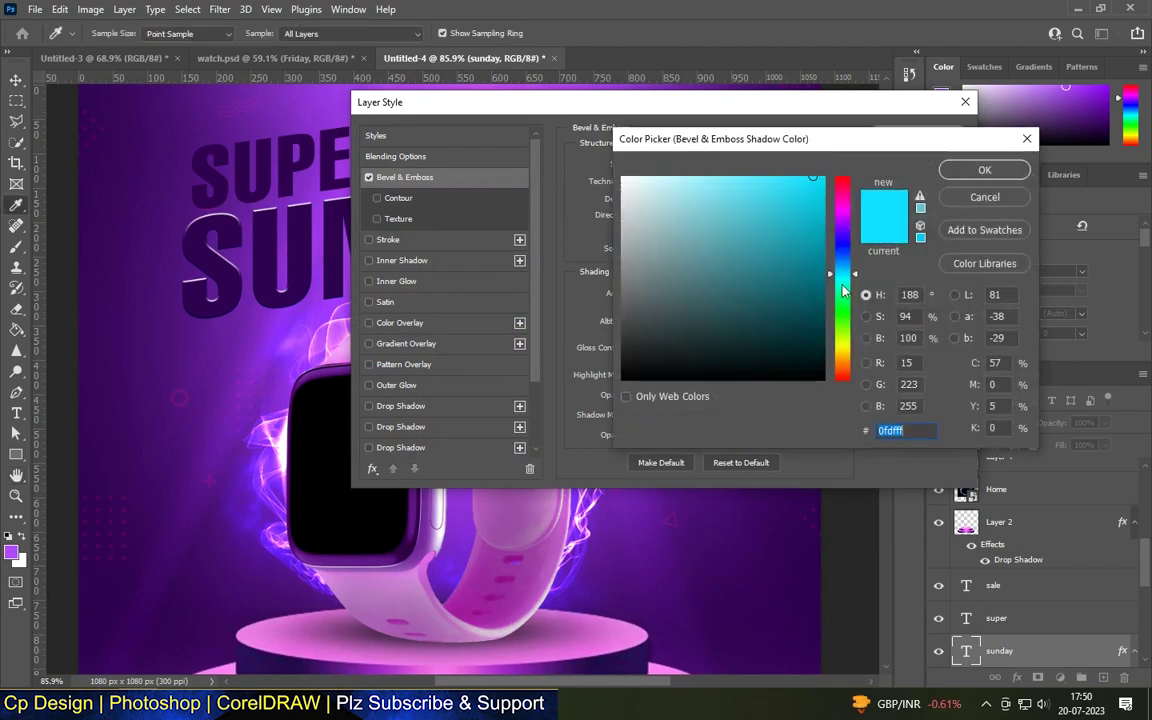
click(842, 209)
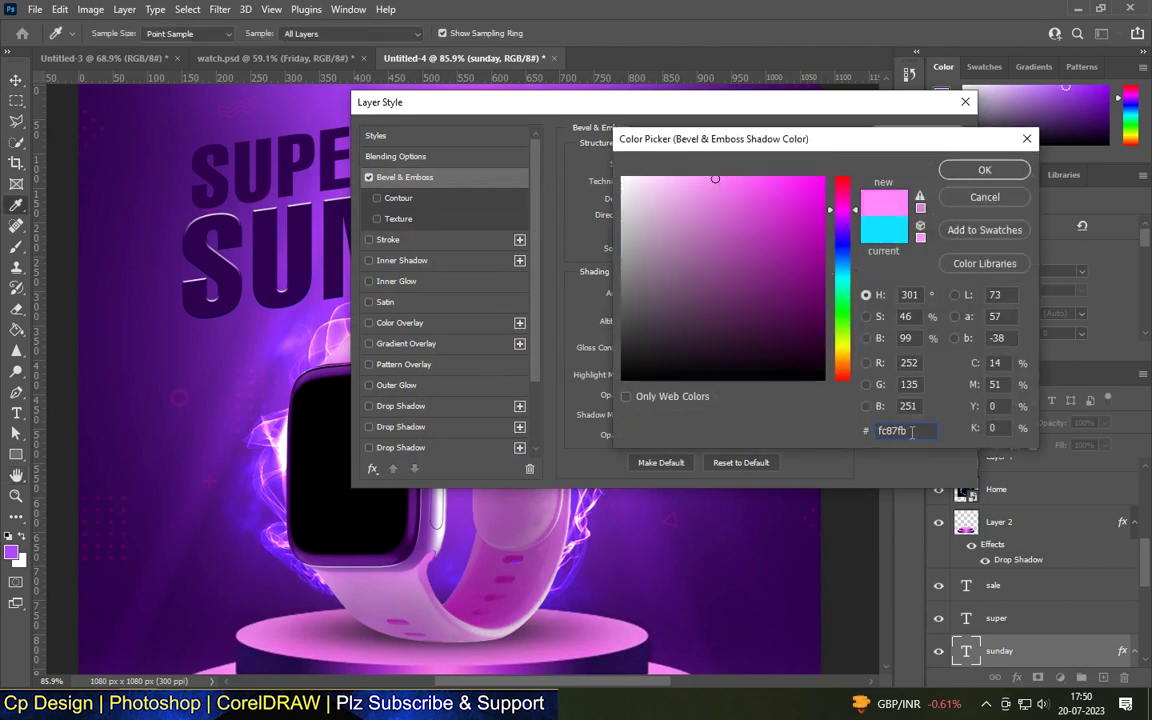
click(983, 170)
click(388, 239)
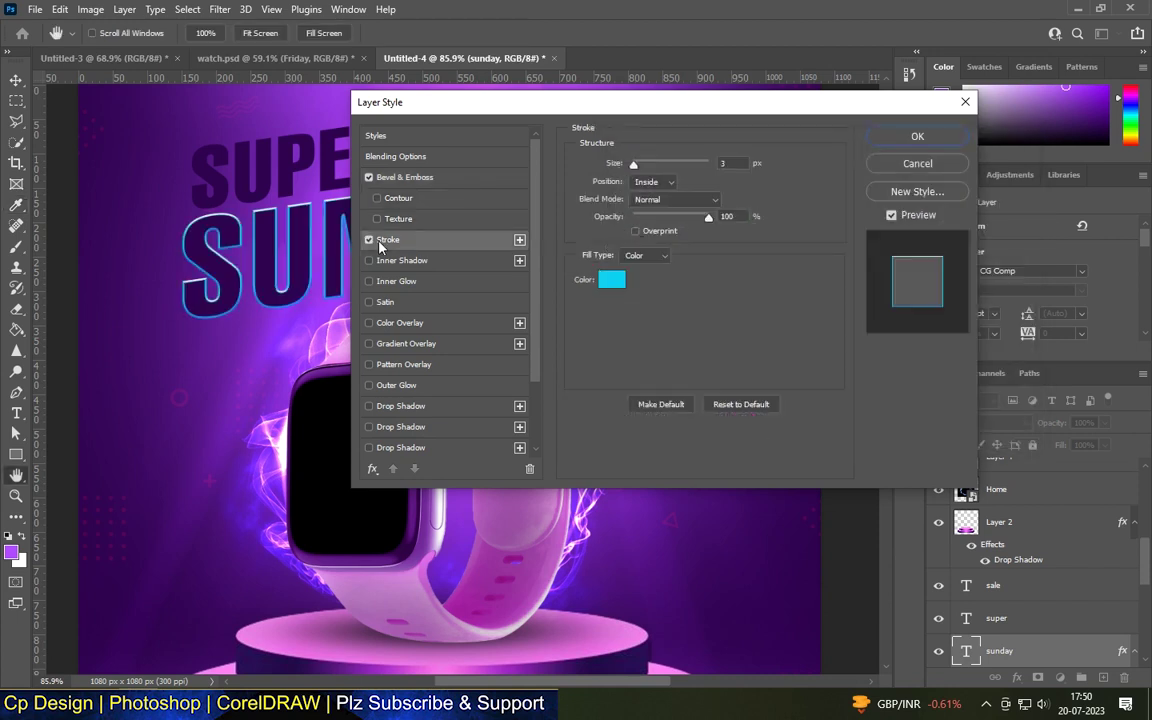
click(611, 280)
text(fc87fb)
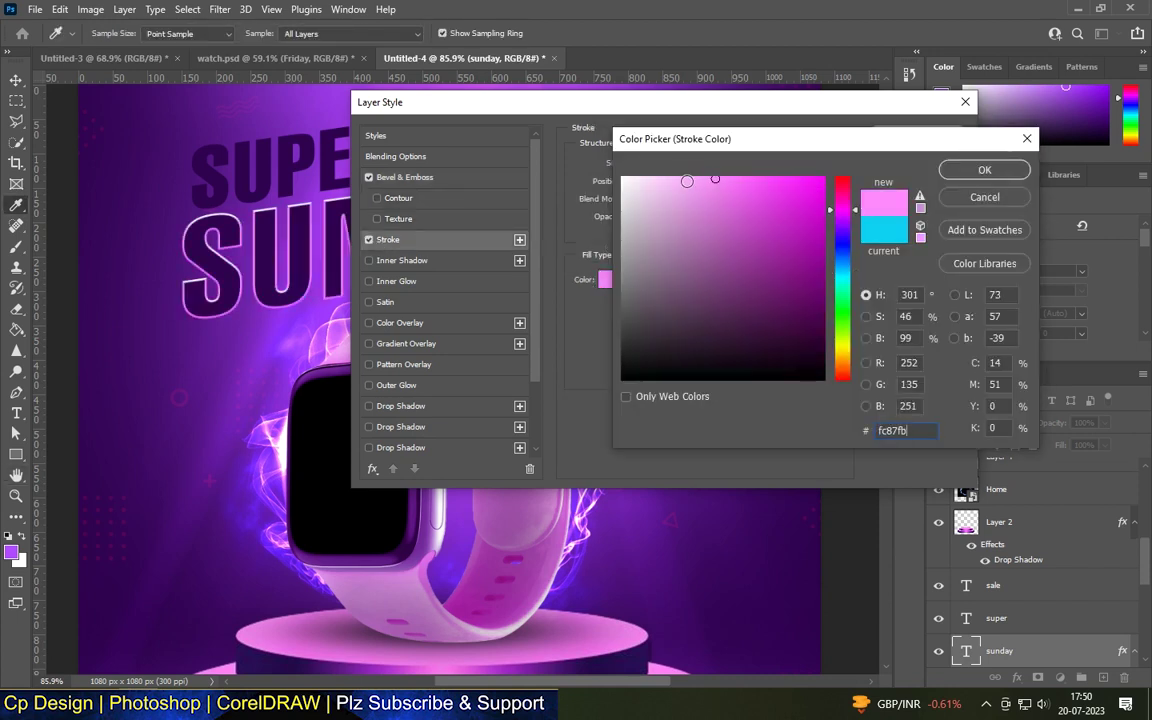
key(Return)
click(670, 183)
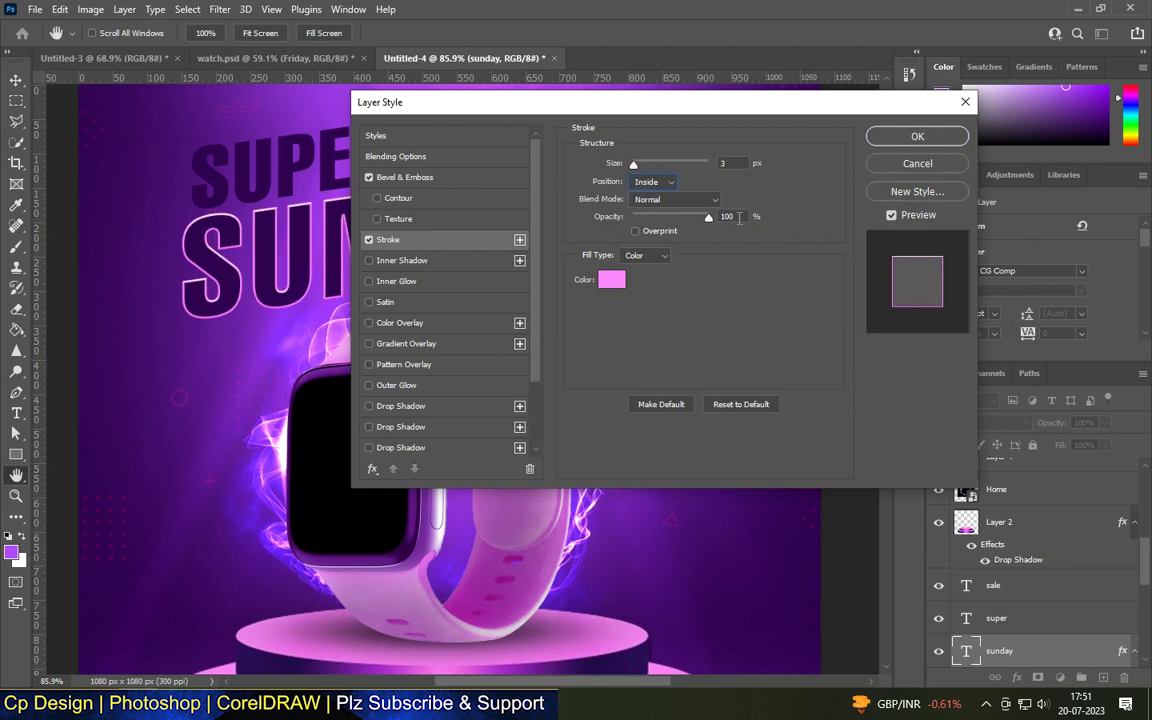
Add a Gradient Overlay running from dark purple to vivid purple
click(406, 343)
click(665, 200)
double_click(705, 444)
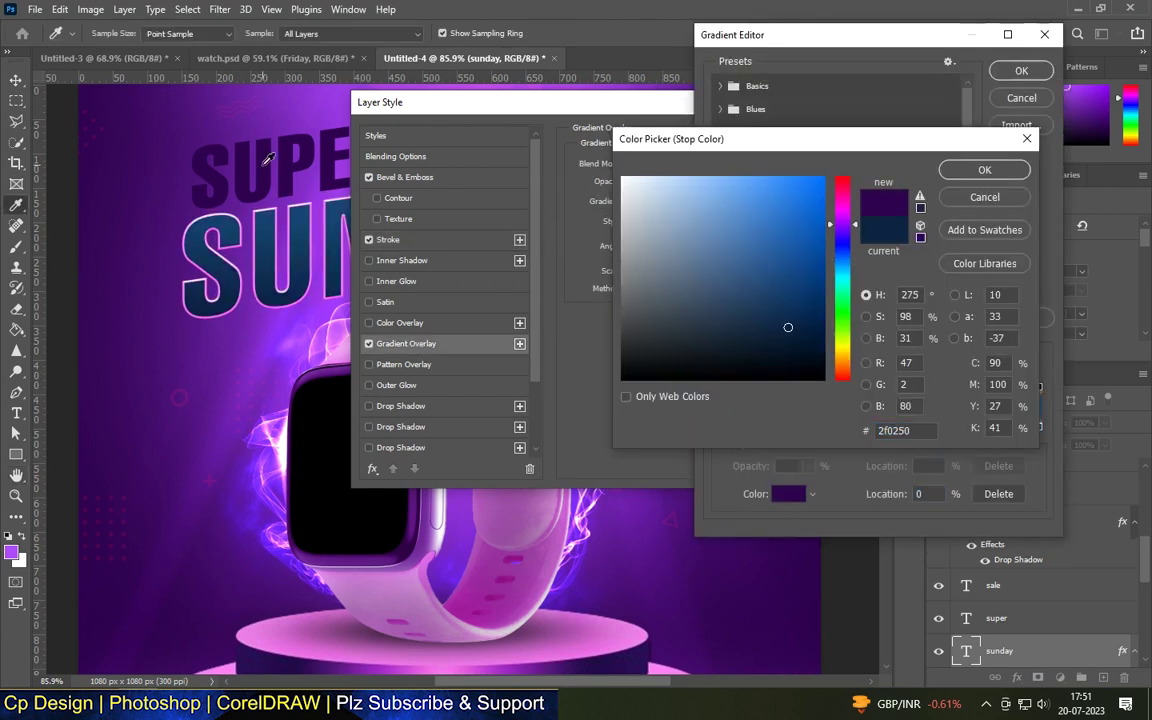
click(983, 169)
click(788, 500)
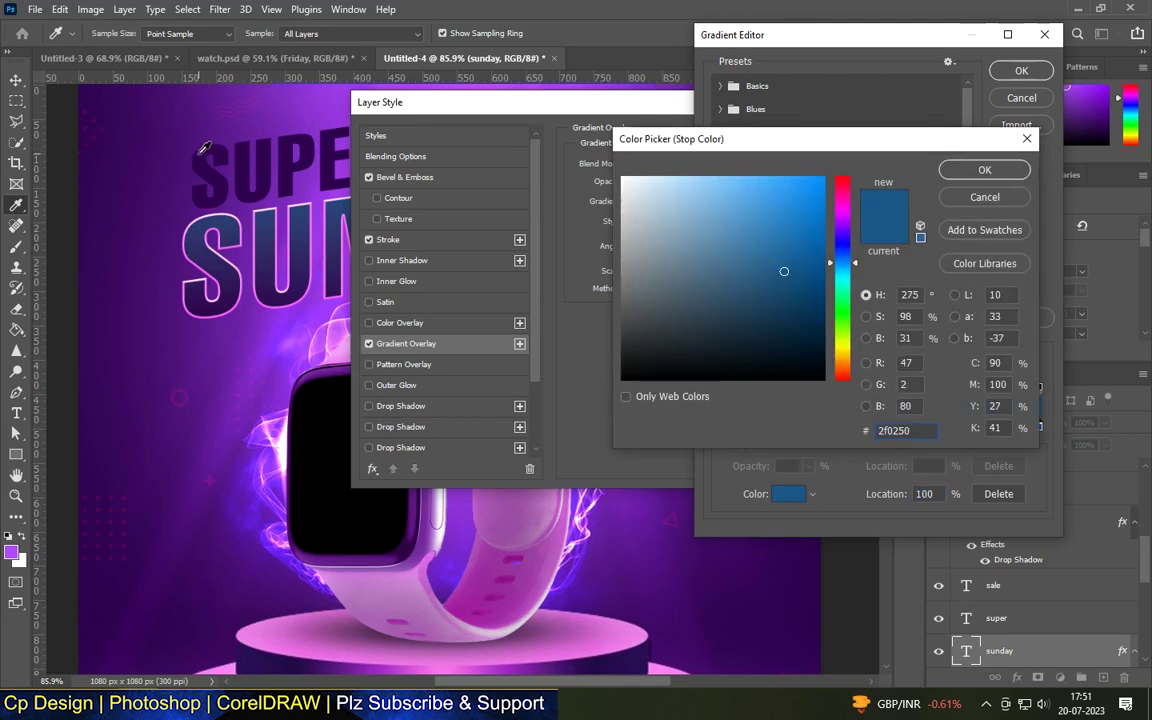
click(842, 224)
click(821, 234)
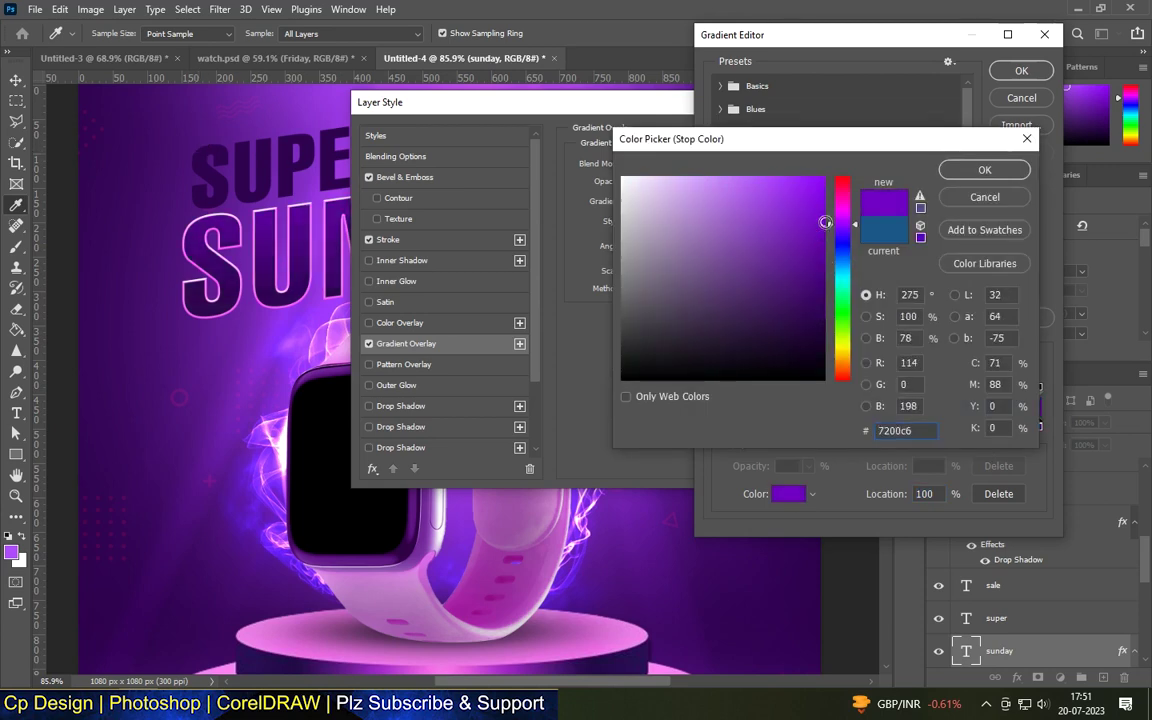
click(971, 170)
click(1021, 70)
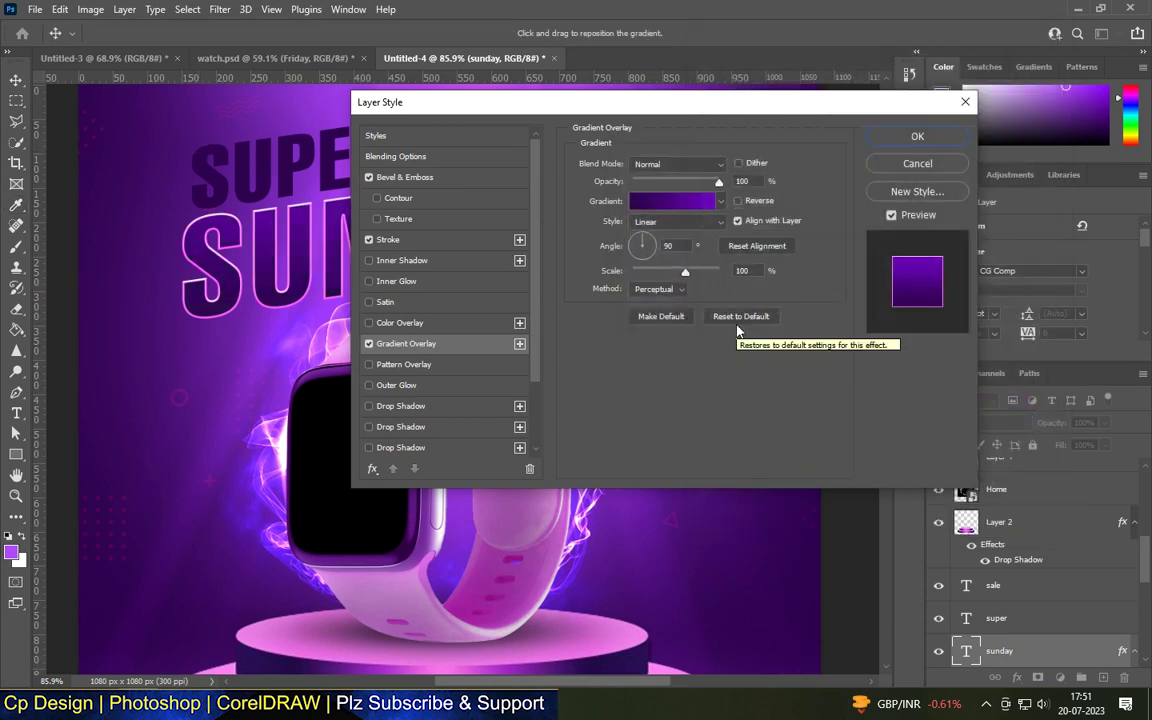
Add a pink Outer Glow with colour fc87fb
click(369, 385)
click(608, 220)
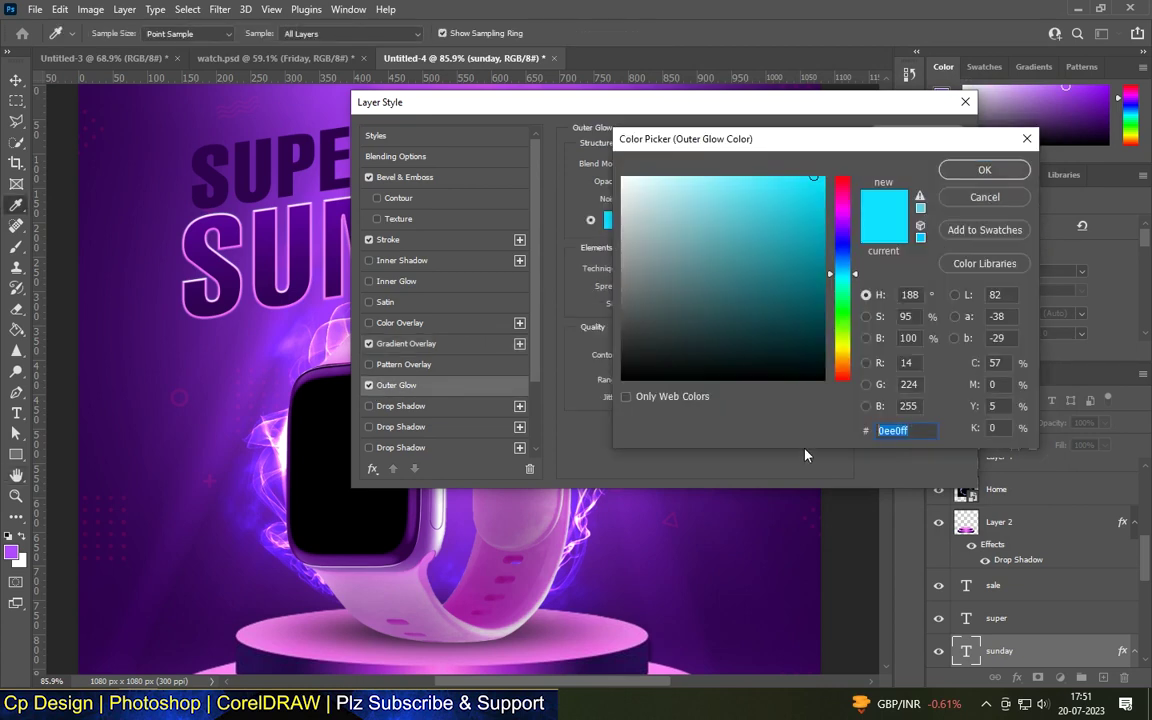
text(fc87fb)
click(983, 170)
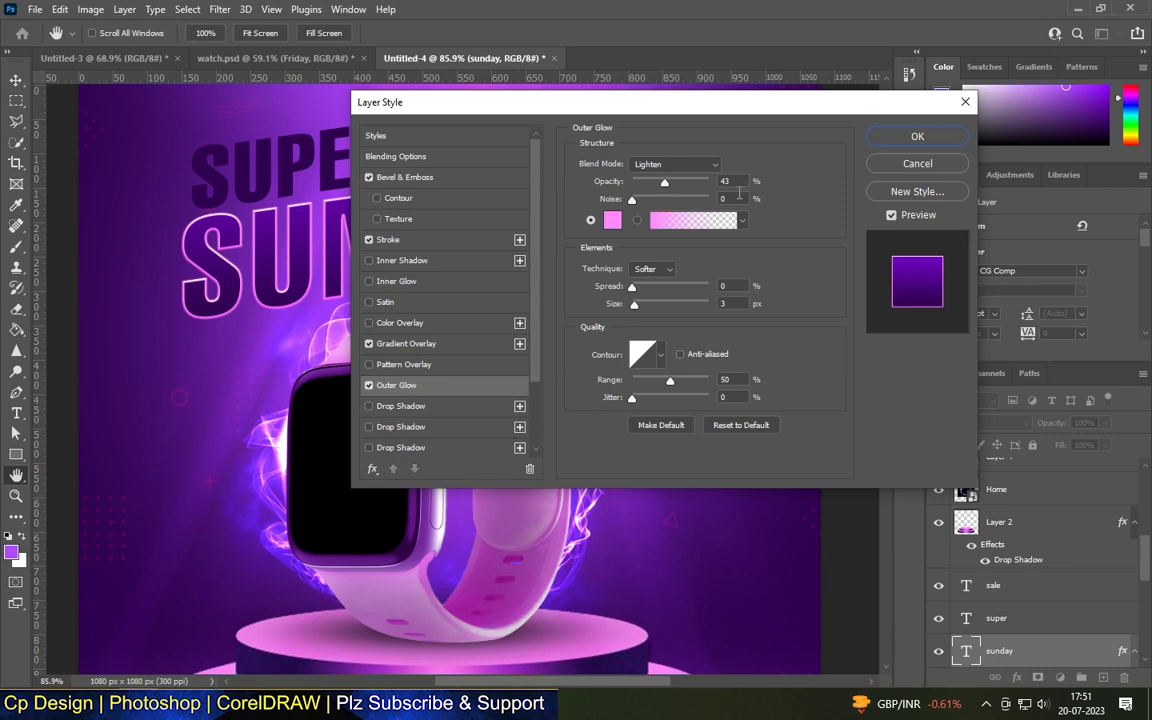
Enable the first SUNDAY drop shadow and set it to dark purple sampled from the canvas
click(369, 406)
scroll(429, 379, down, 2)
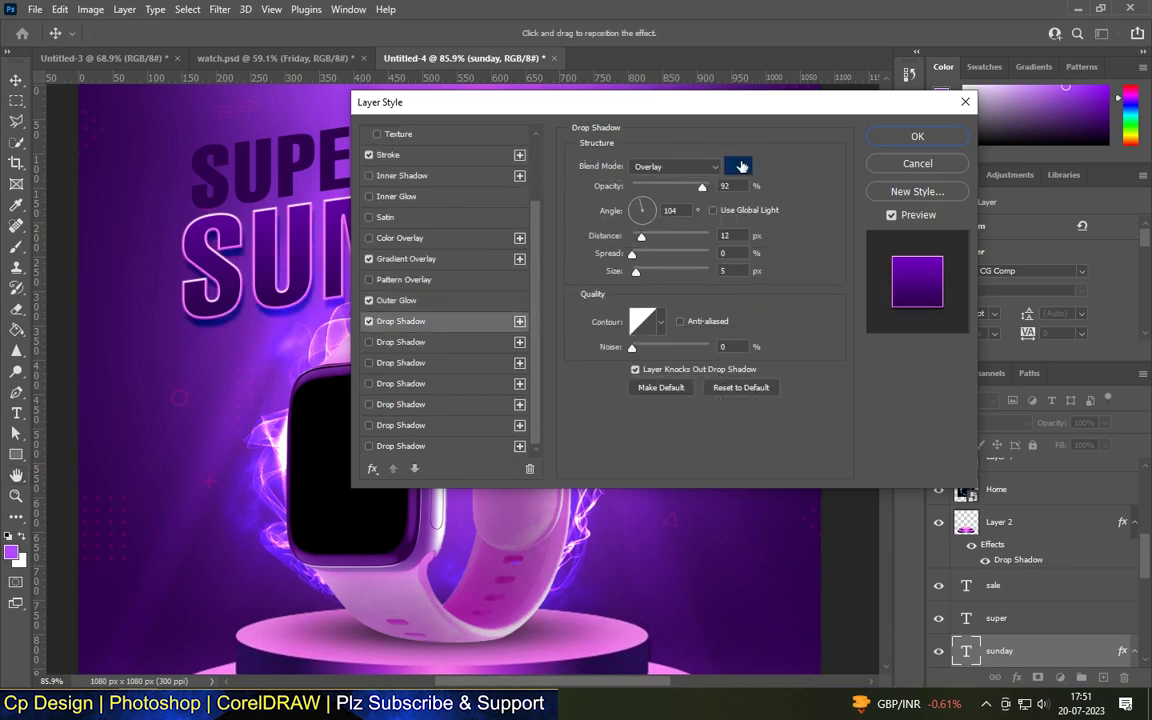
click(741, 165)
click(209, 155)
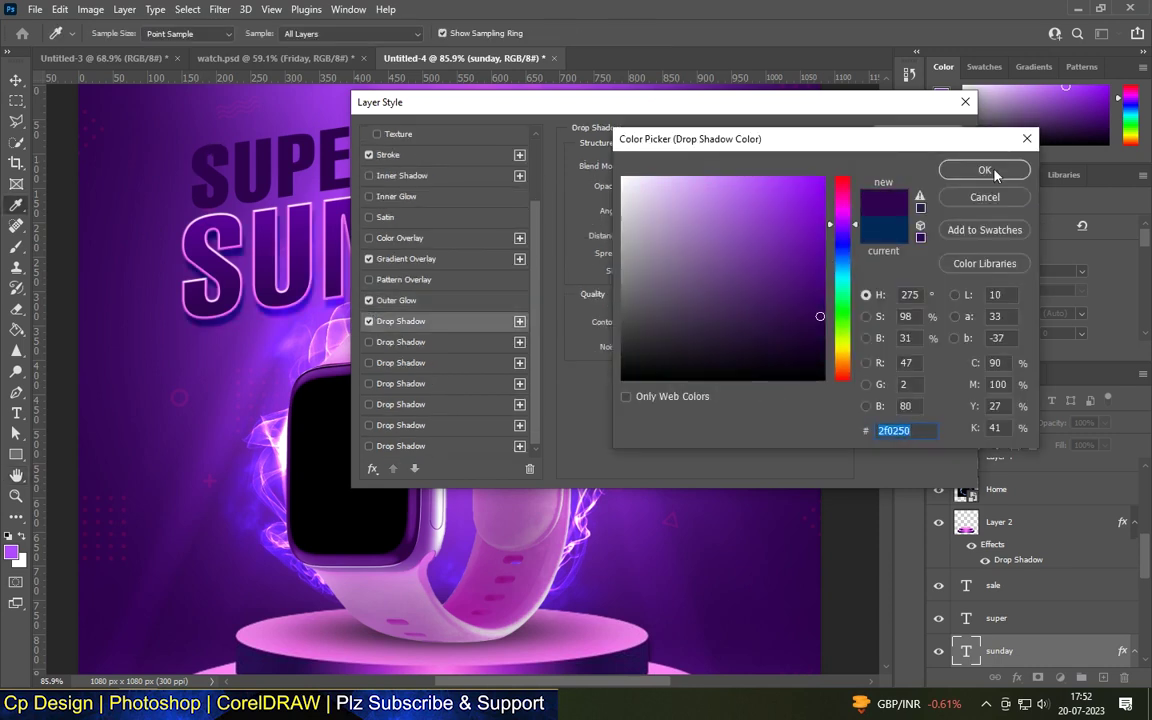
click(984, 171)
Recolour the second and third drop shadows with purple sampled from the artwork
click(369, 341)
click(738, 165)
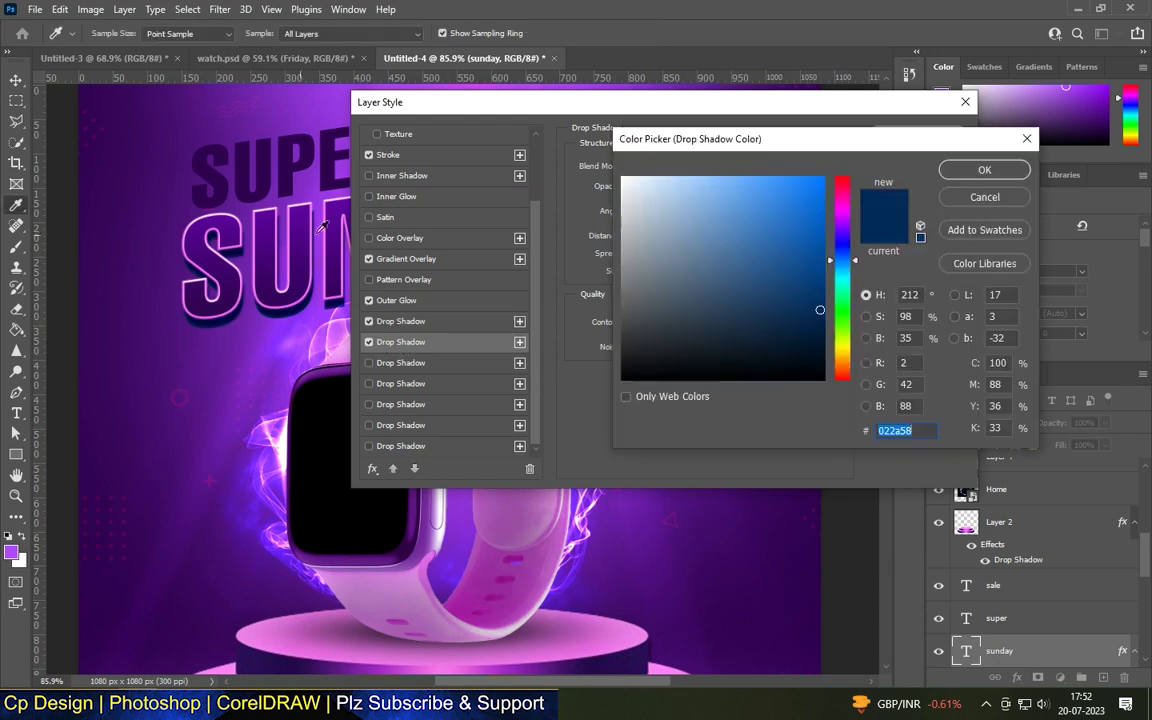
click(205, 155)
click(980, 171)
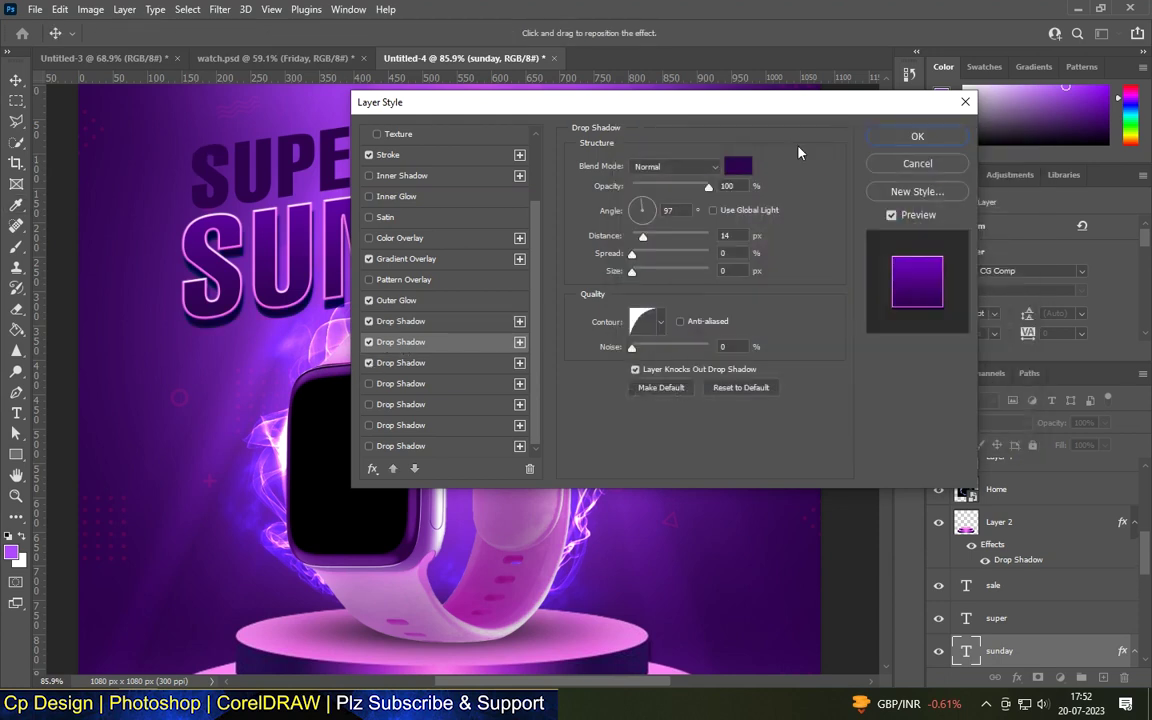
click(738, 165)
click(198, 140)
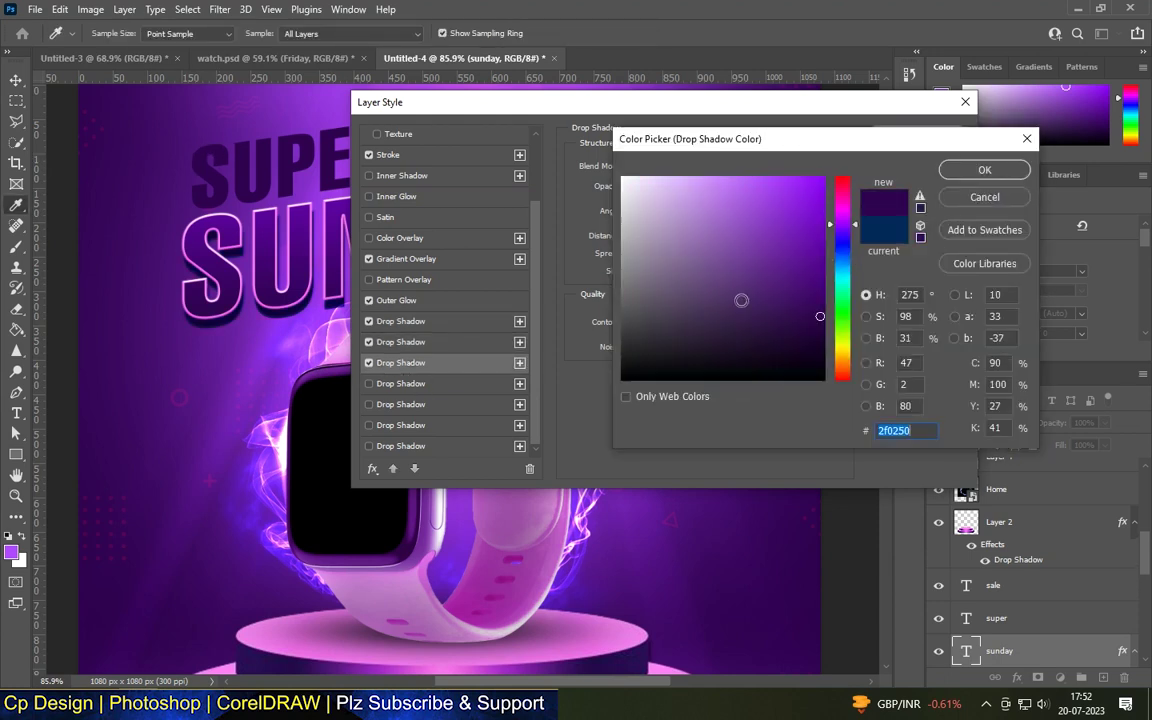
click(984, 171)
Enable the fourth and fifth drop shadows and set both to sampled purple
click(399, 385)
click(737, 165)
click(200, 145)
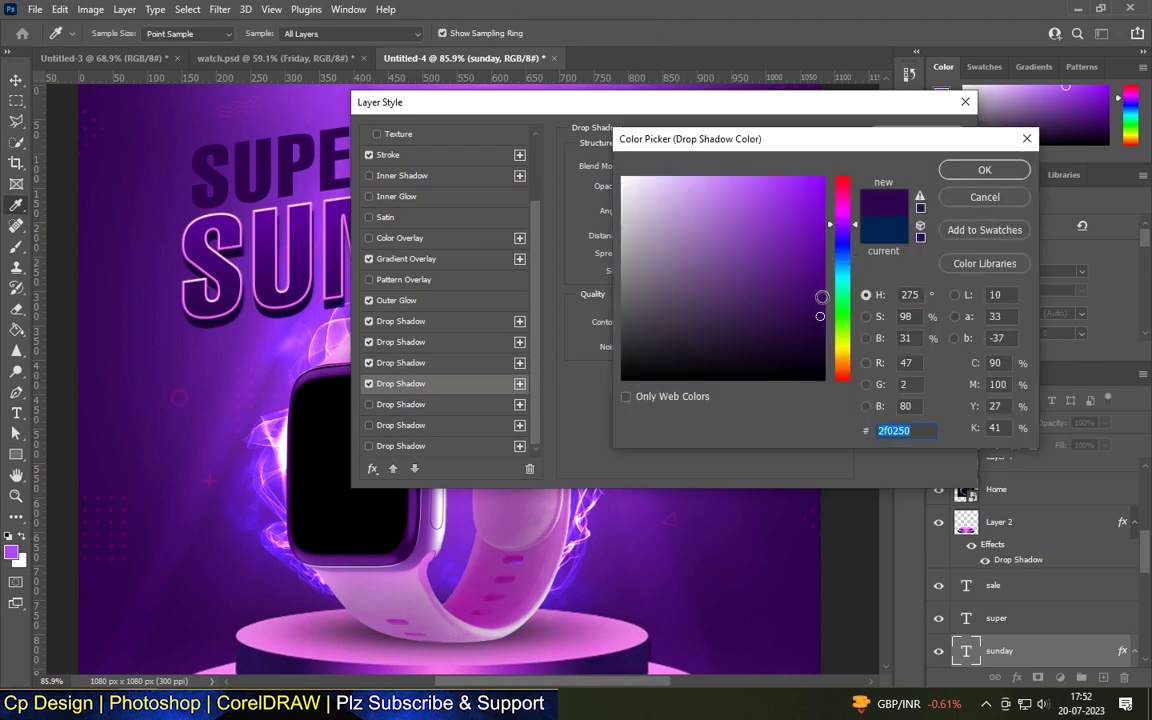
click(983, 171)
click(369, 404)
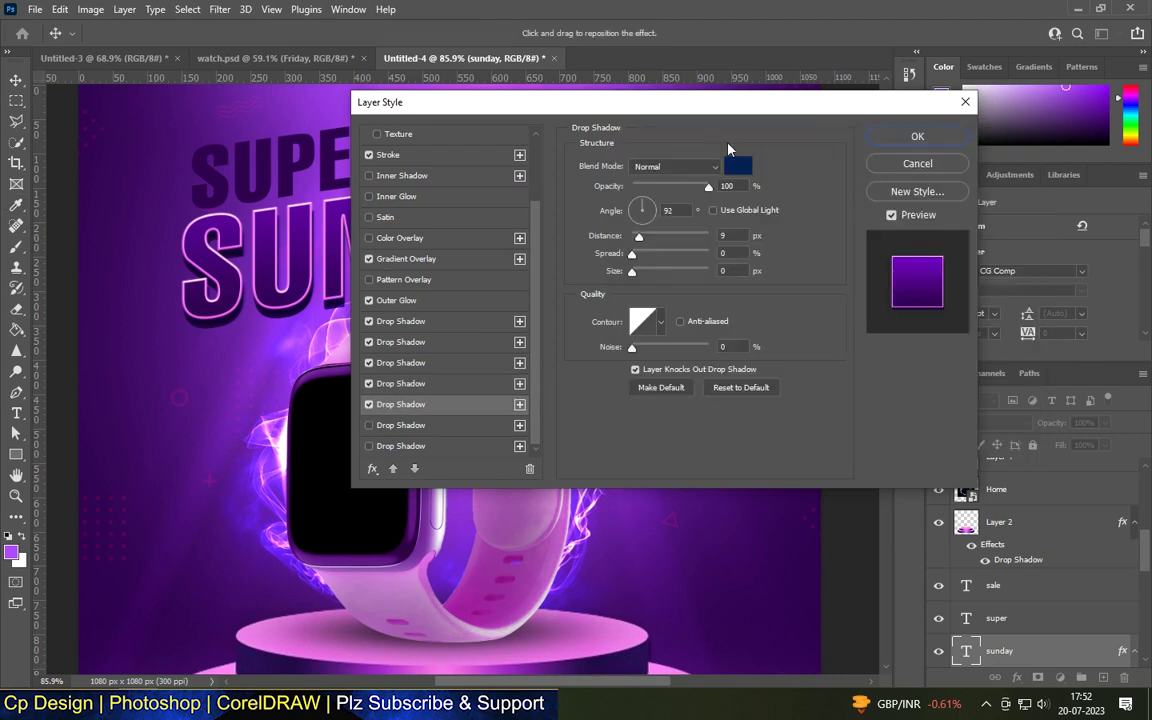
click(738, 165)
click(200, 145)
click(962, 174)
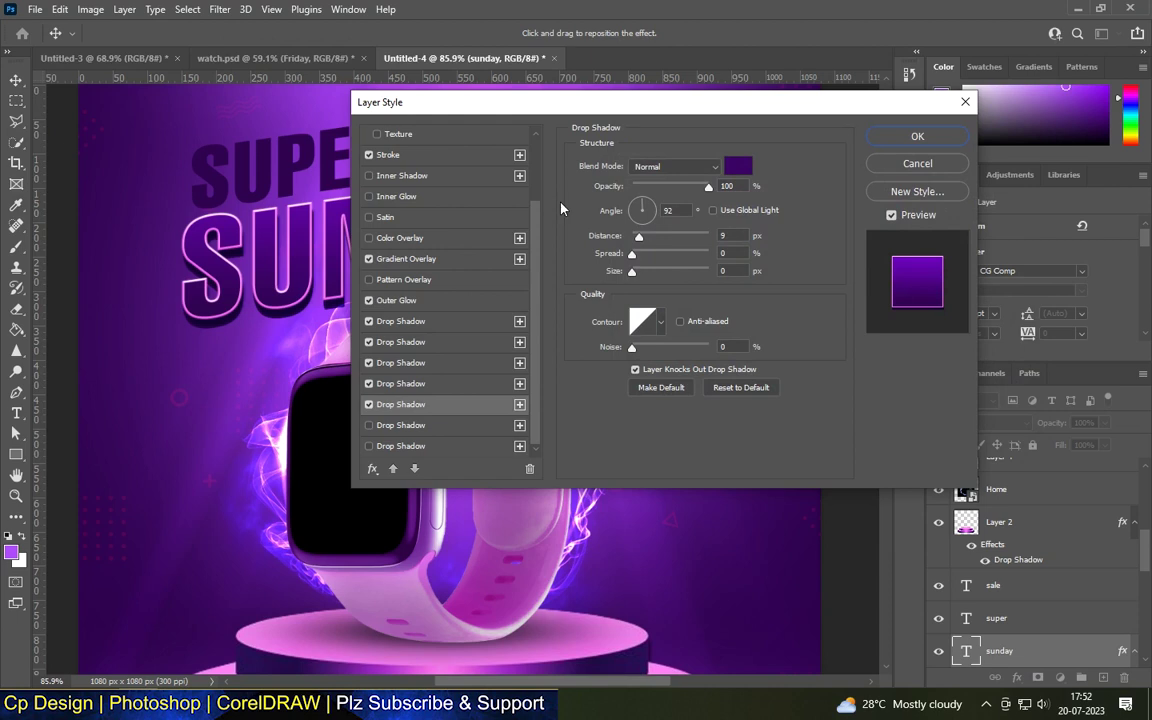
Enable the sixth and seventh drop shadows, coloured purple #2f0250
click(397, 426)
click(738, 165)
click(200, 145)
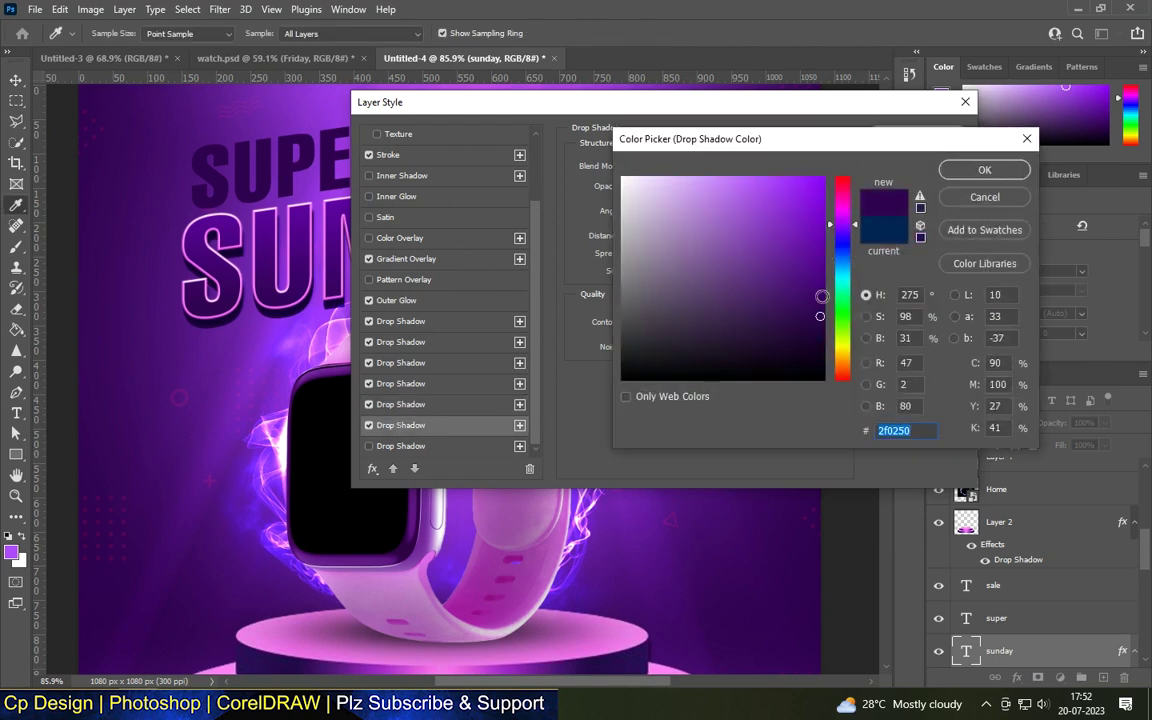
click(983, 170)
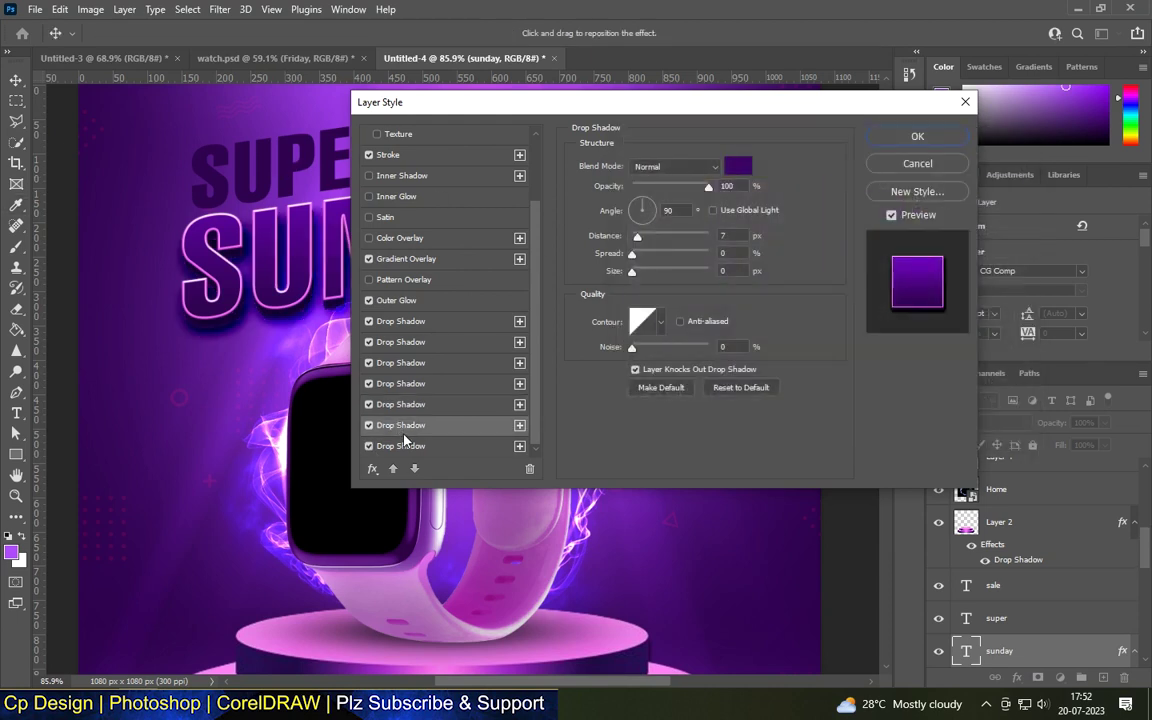
click(400, 446)
click(738, 165)
click(266, 143)
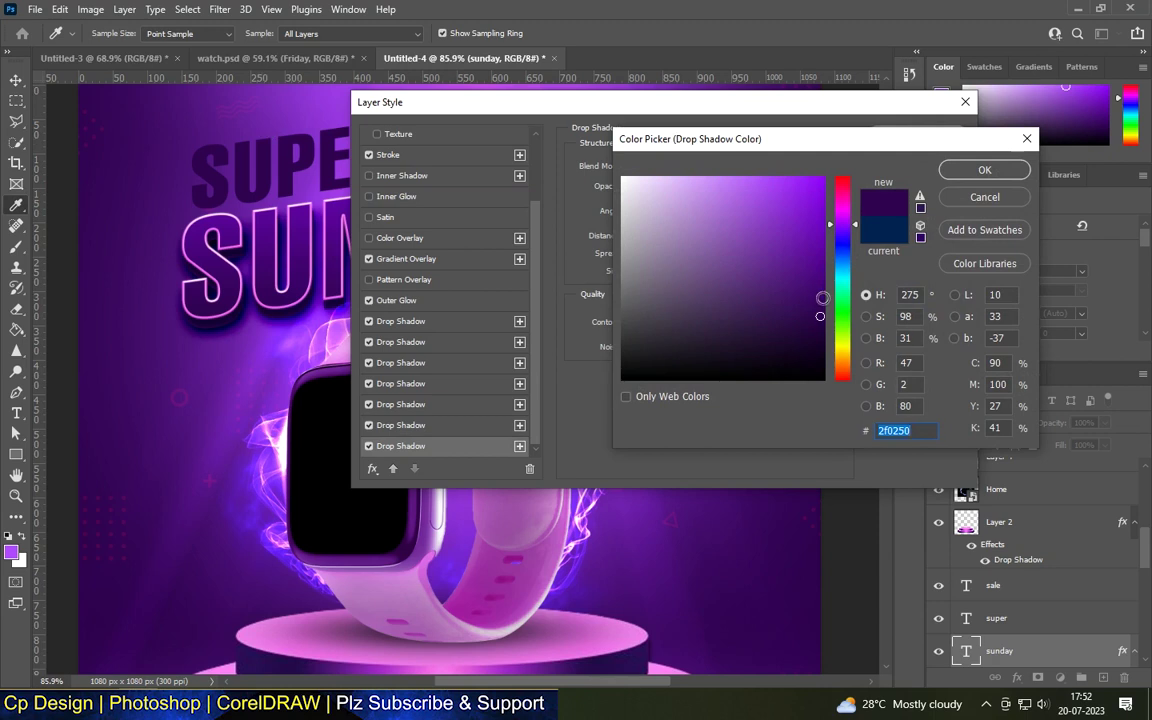
click(966, 170)
Review the earlier drop shadow and Outer Glow settings
click(424, 381)
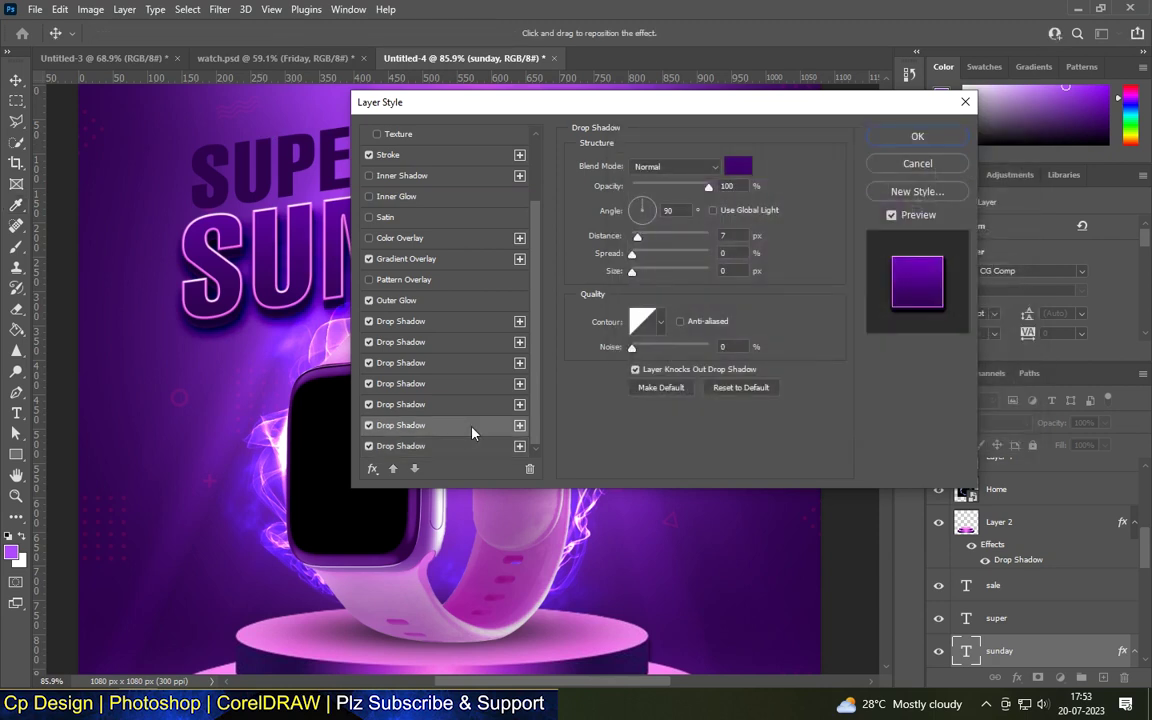
click(470, 342)
click(465, 321)
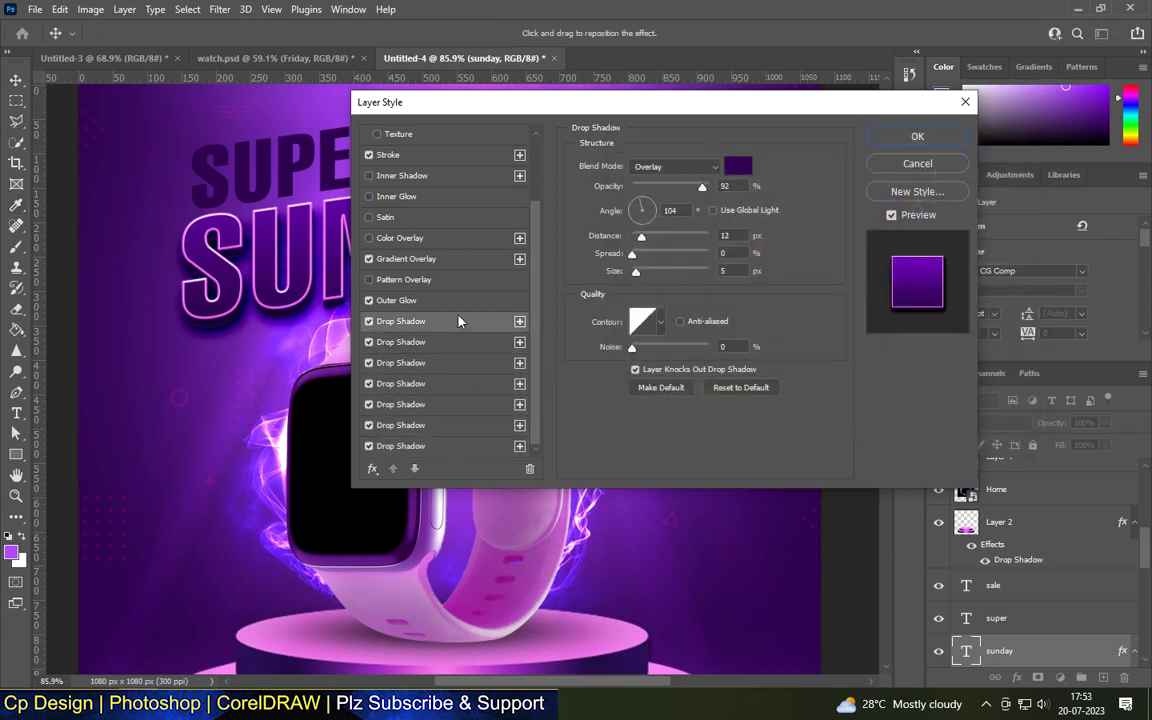
click(463, 300)
click(456, 322)
click(455, 447)
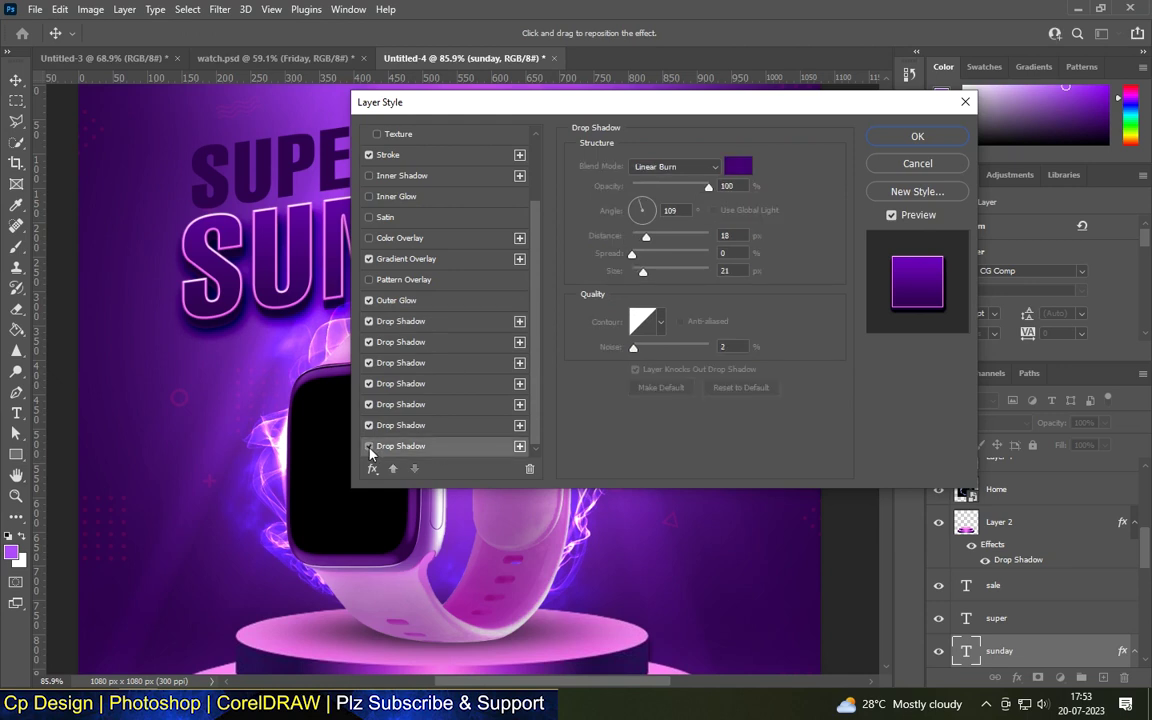
Give the last shadow Linear Burn with deep dark purple and apply the style
click(677, 167)
click(680, 168)
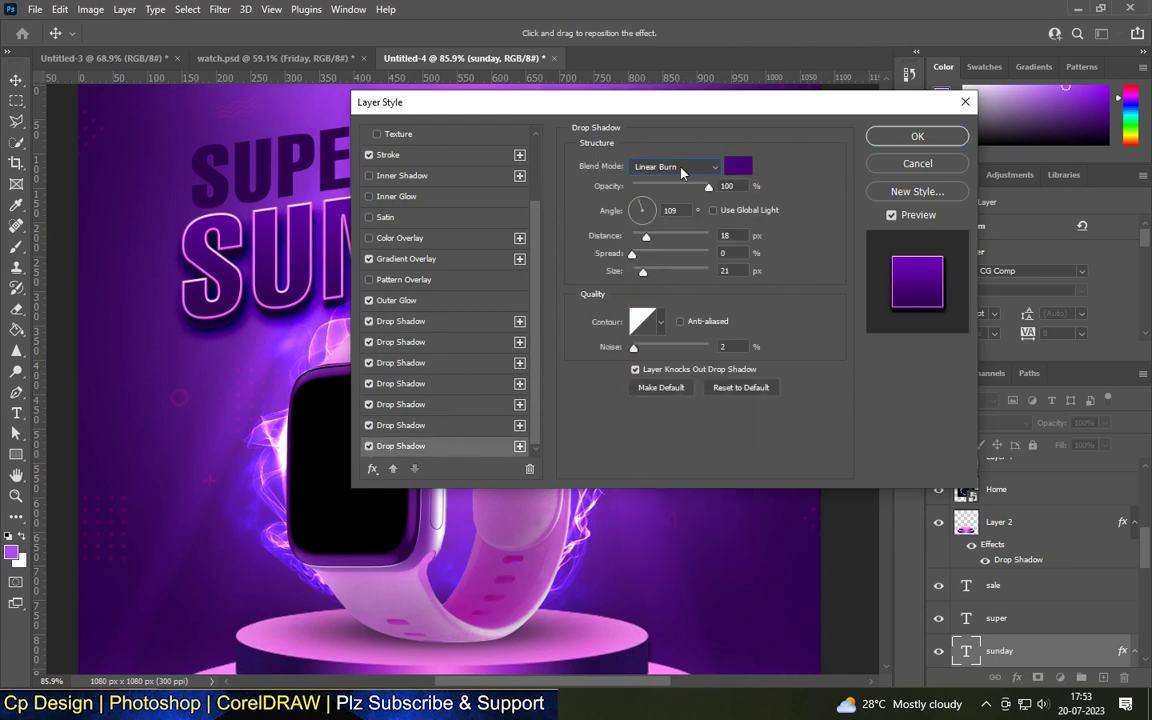
click(737, 167)
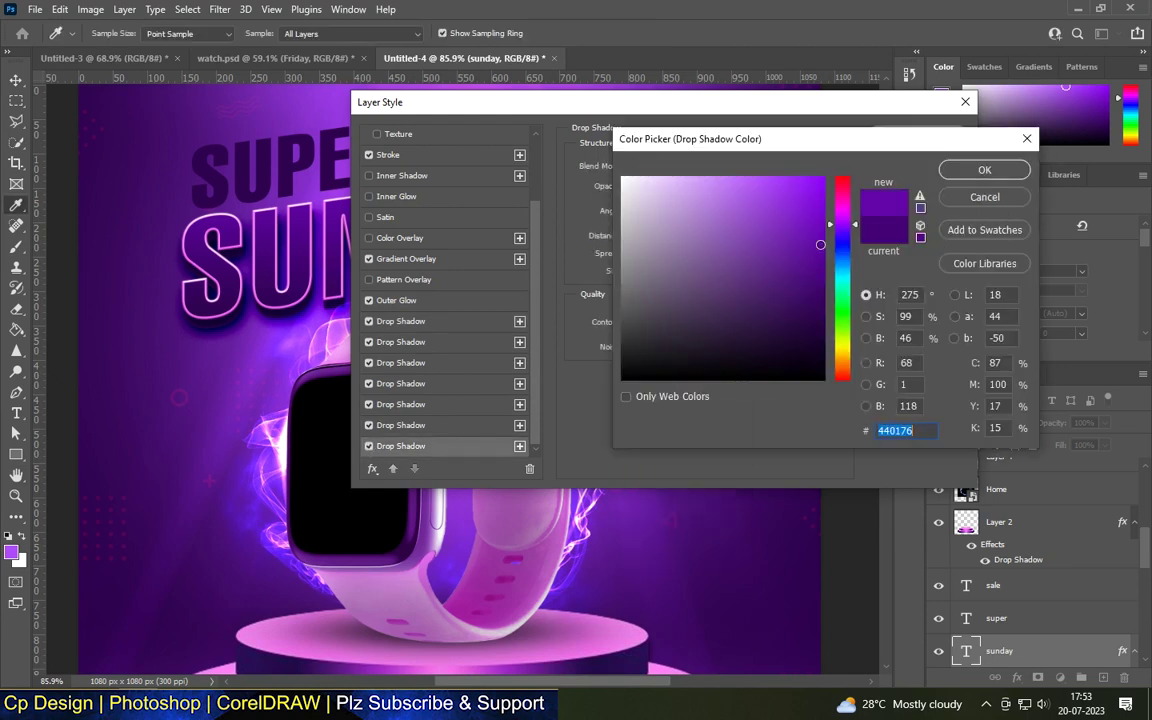
click(824, 316)
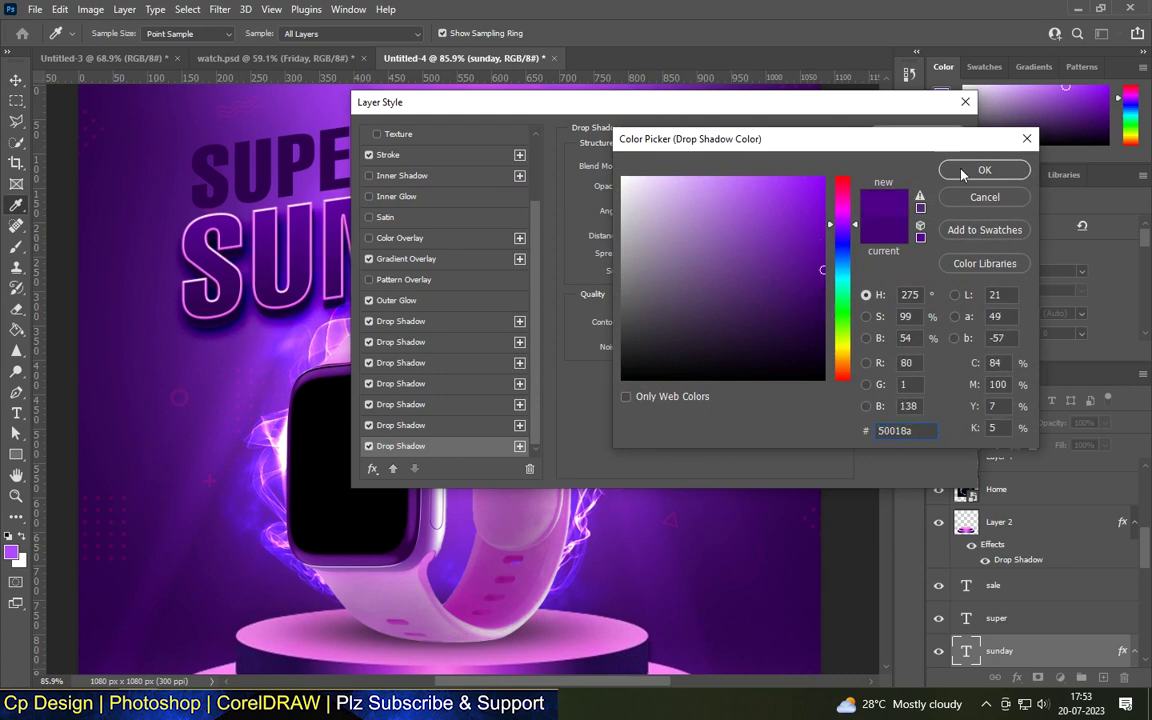
click(984, 170)
click(985, 134)
scroll(616, 236, down, 3)
scroll(430, 195, up, 3)
Select the SUPER text layer and open its Layer Style settings
scroll(382, 166, up, 1)
scroll(687, 314, down, 3)
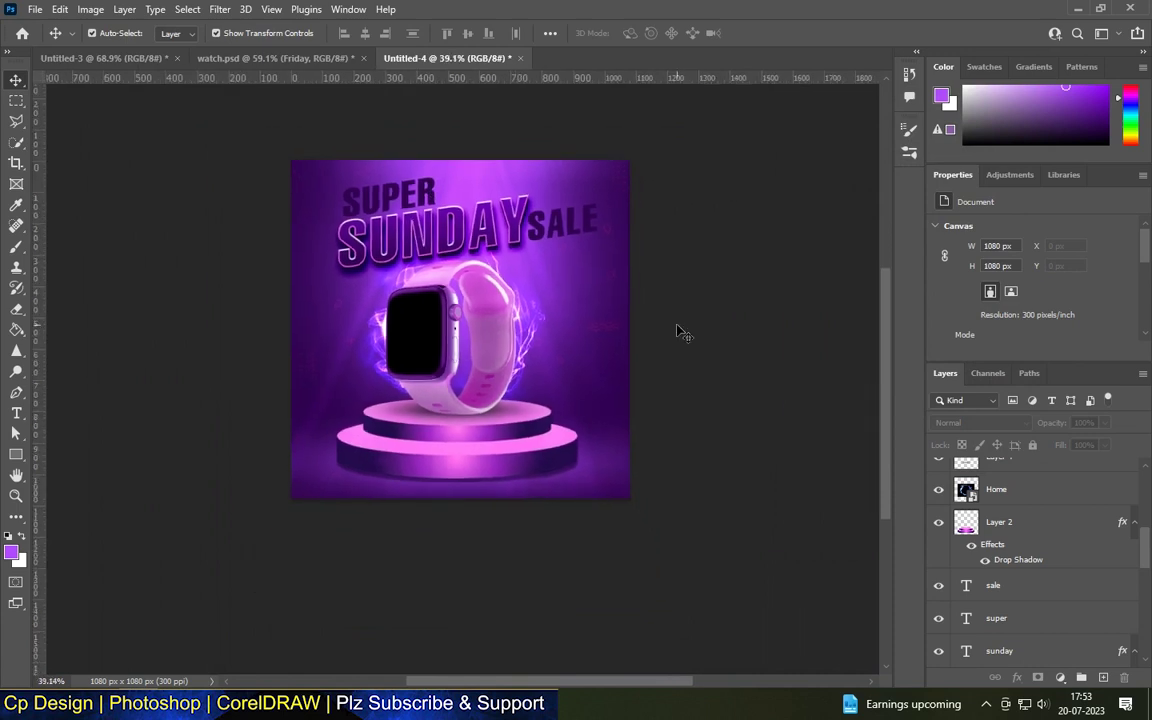
click(405, 190)
scroll(405, 190, up, 4)
scroll(420, 200, up, 1)
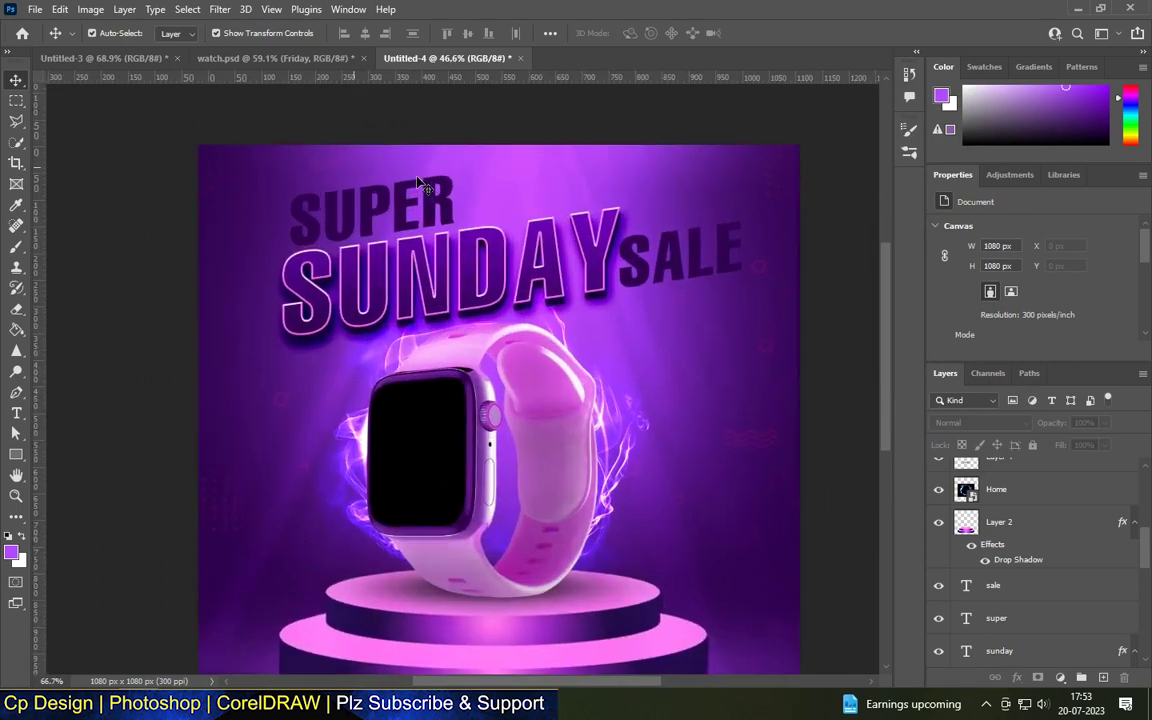
scroll(440, 210, up, 4)
double_click(536, 296)
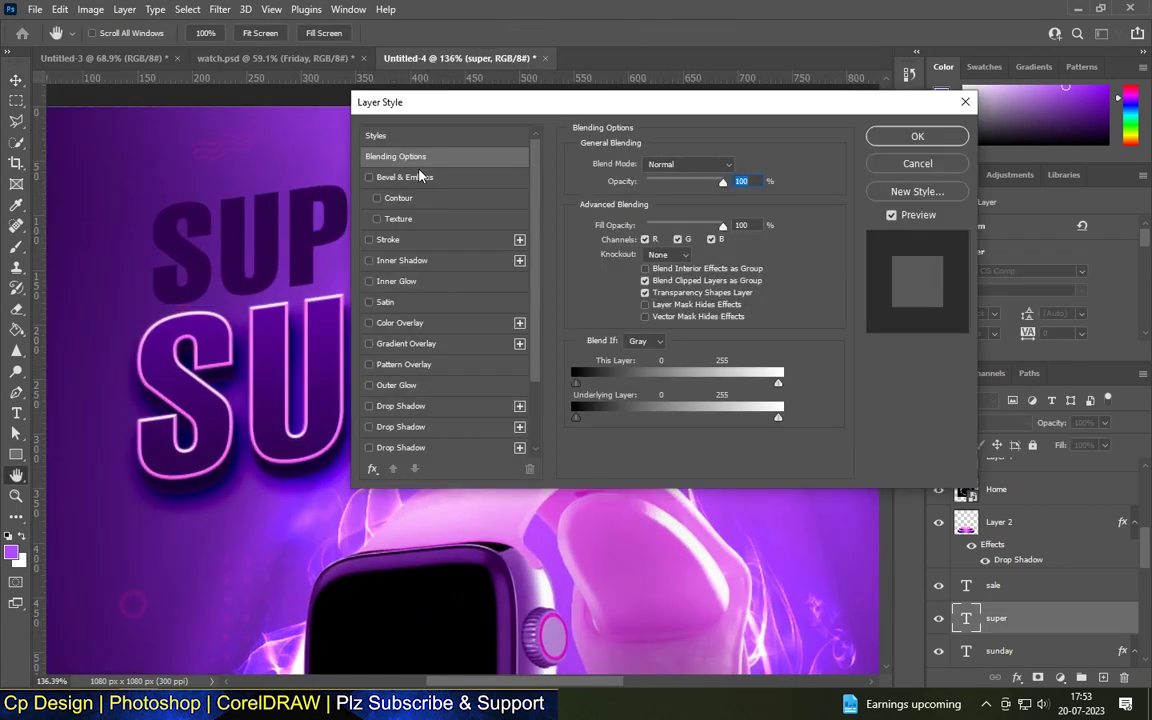
Add Bevel & Emboss and a silver preset Gradient Overlay to SUPER
click(369, 177)
click(406, 342)
click(660, 201)
scroll(832, 200, down, 5)
scroll(833, 286, down, 3)
click(829, 232)
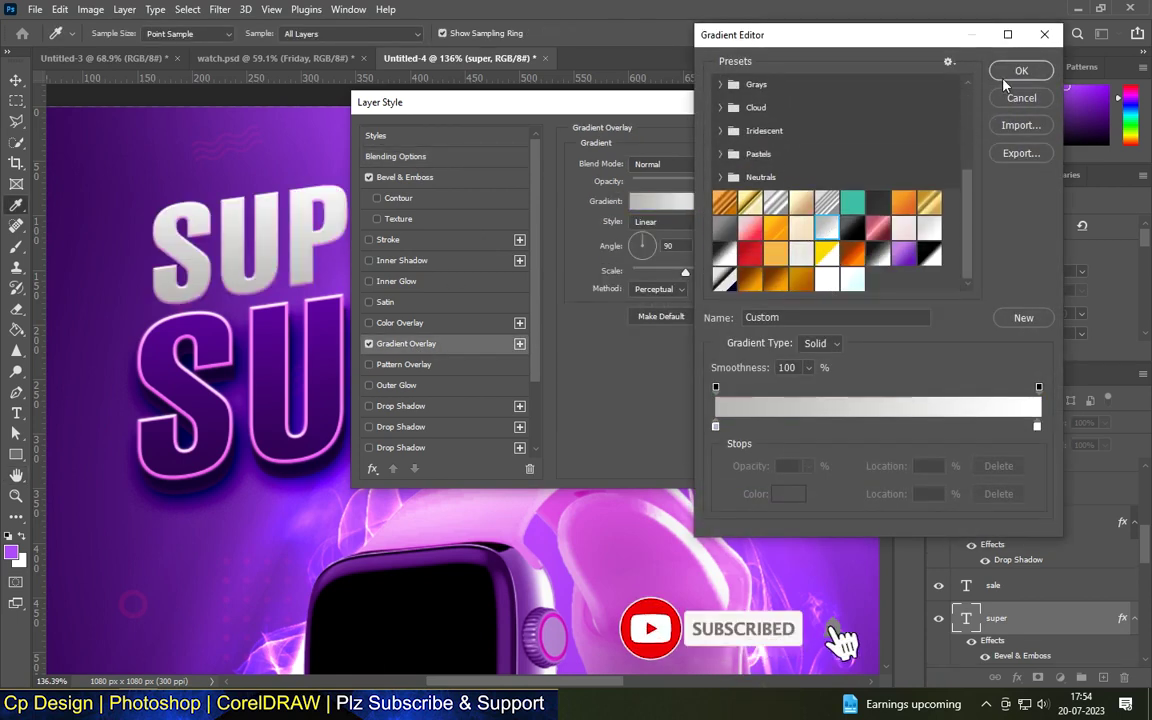
click(1020, 70)
Keep a pink bevel shadow colour and add a pink #ff80f0 Inner Glow
click(399, 178)
click(743, 417)
click(863, 165)
click(400, 260)
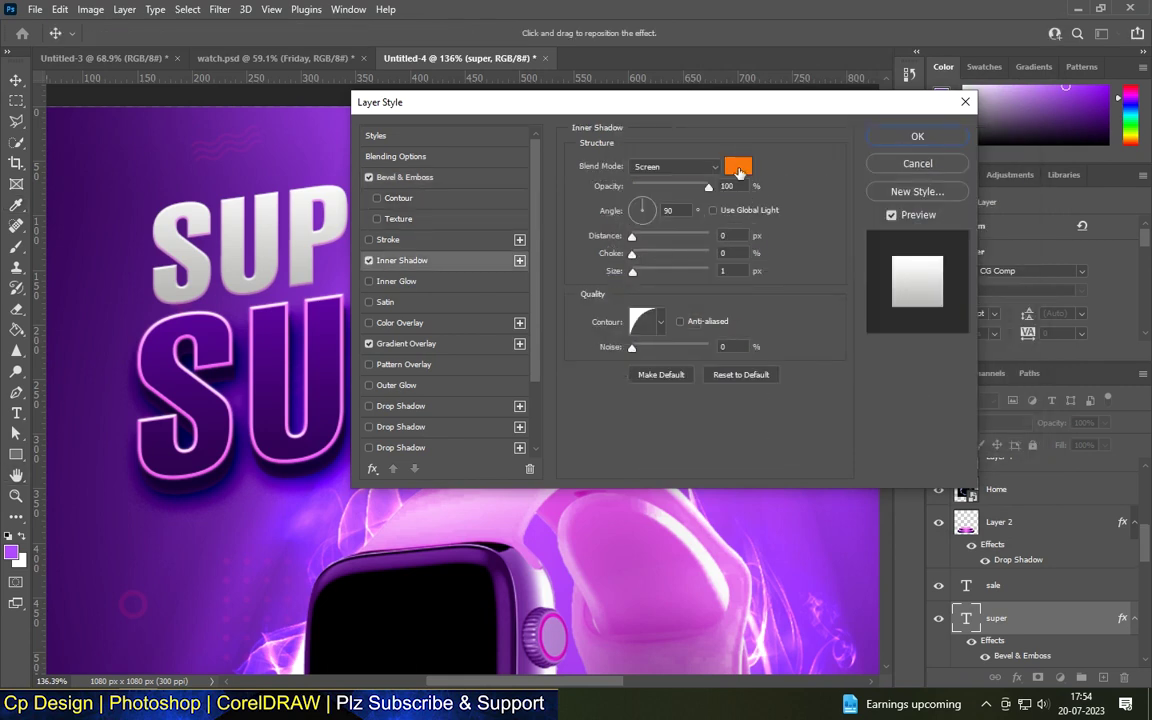
click(396, 281)
click(609, 219)
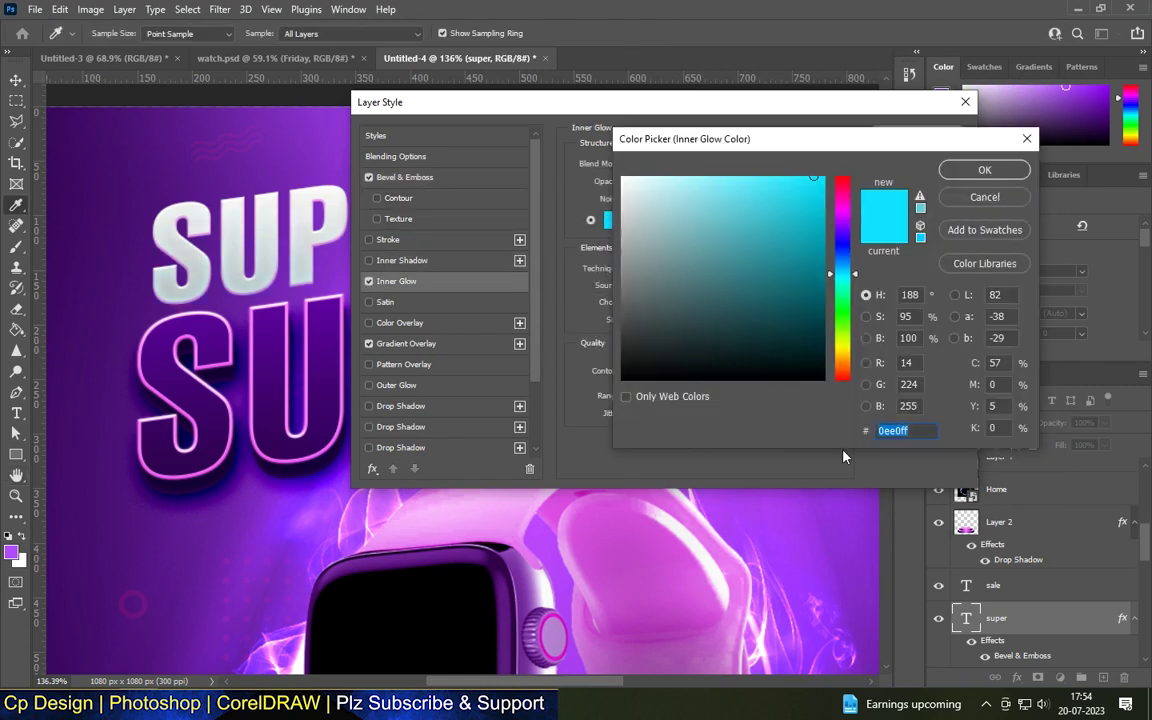
text(ff80f0)
click(982, 170)
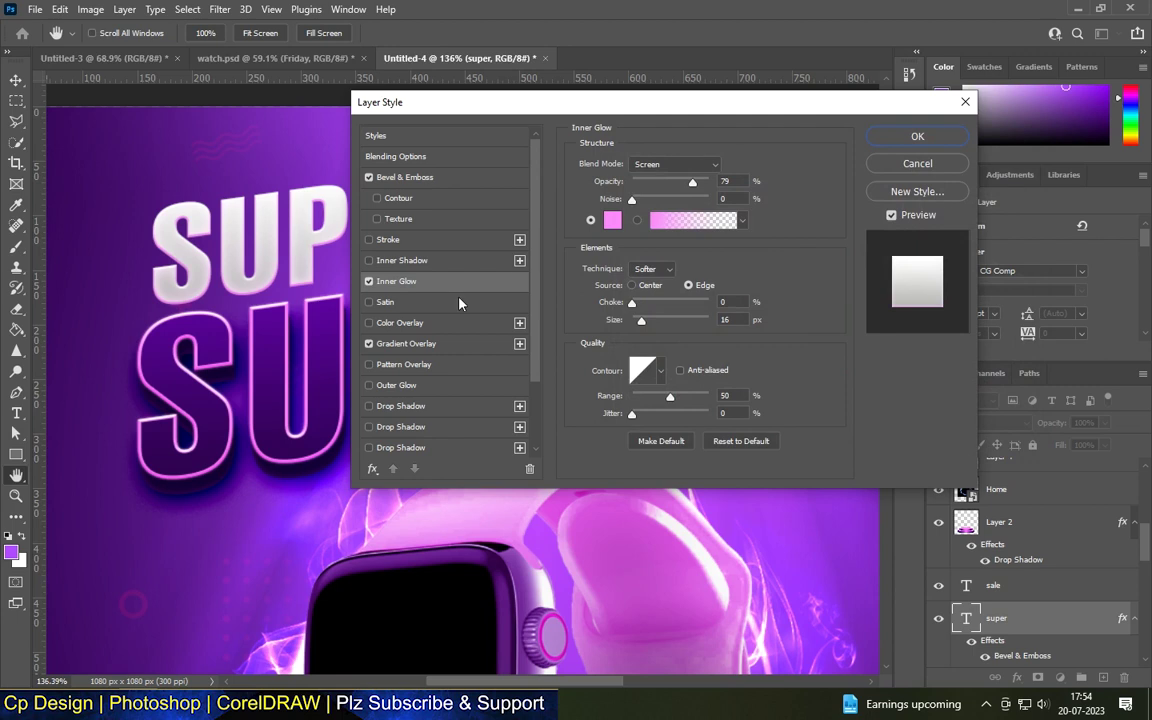
Review the bevel and inner glow, then check the gradient's stop colours
click(437, 186)
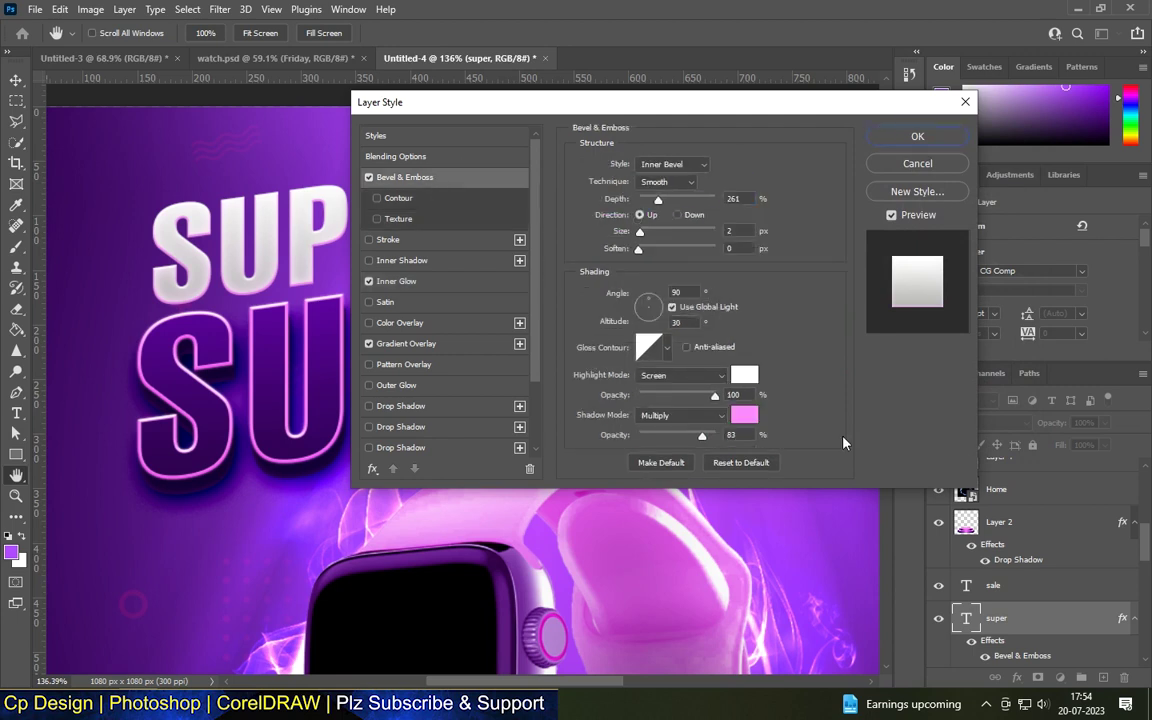
click(440, 281)
click(440, 344)
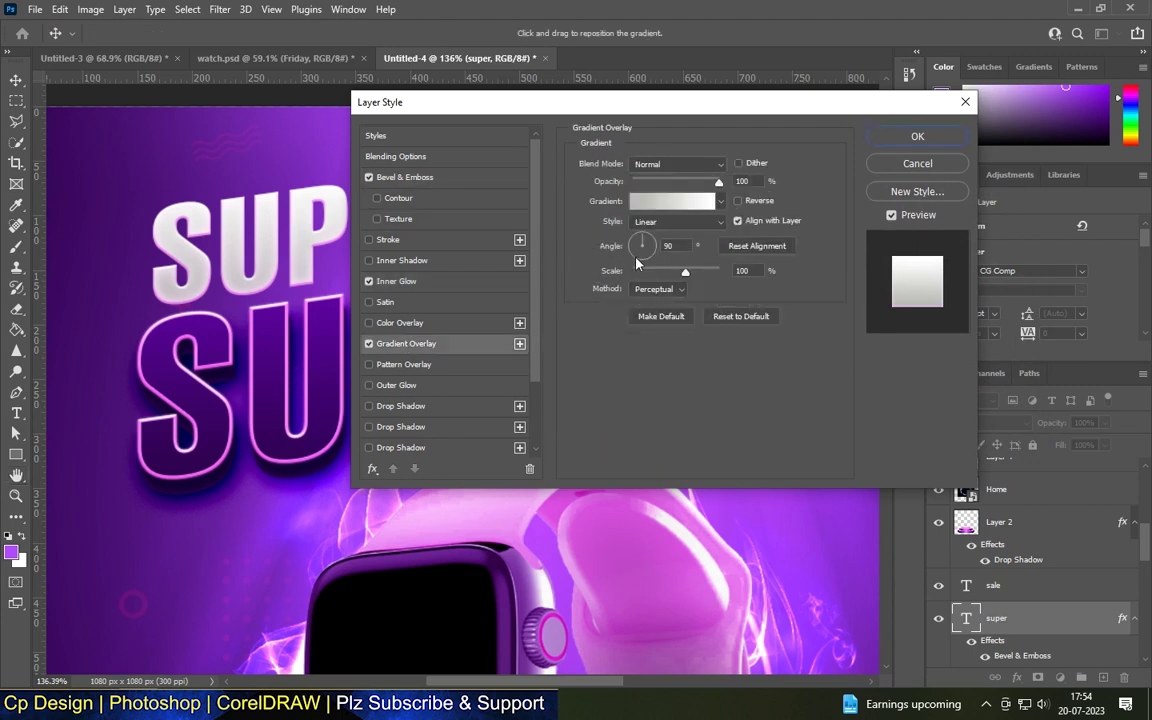
click(672, 200)
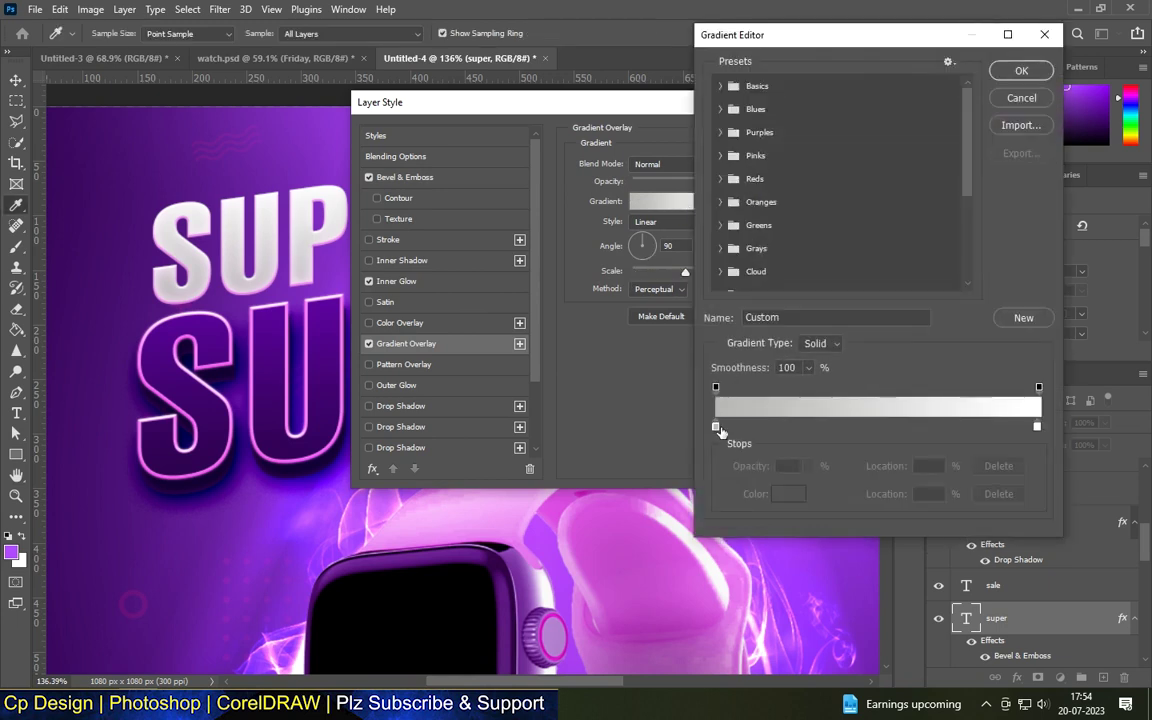
double_click(716, 426)
click(984, 170)
click(785, 496)
key(Return)
key(Return)
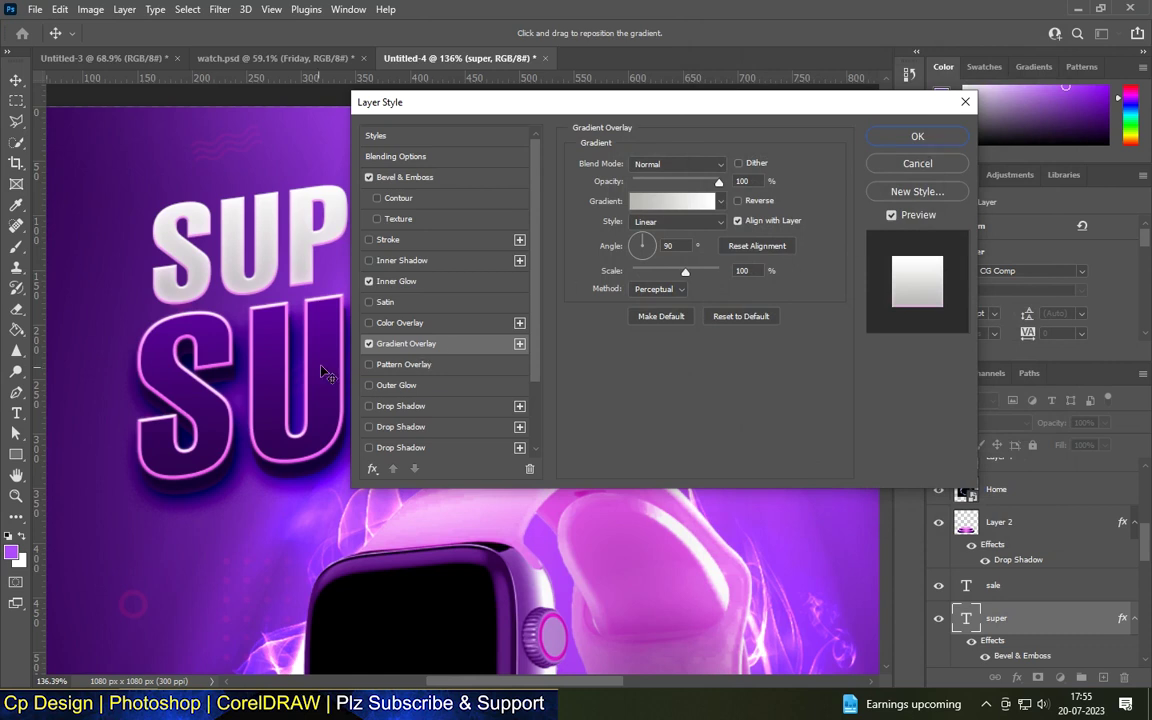
Add a pink Outer Glow and two Drop Shadows, then apply the style
click(390, 384)
click(612, 220)
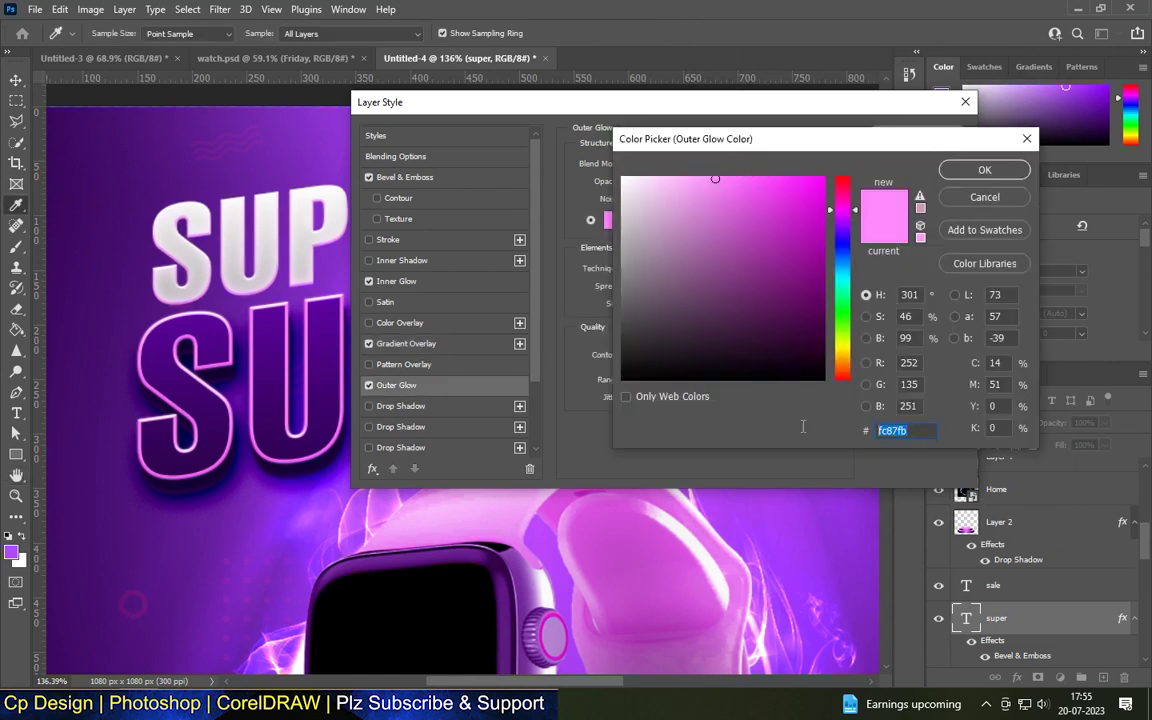
key(Return)
scroll(450, 330, down, 2)
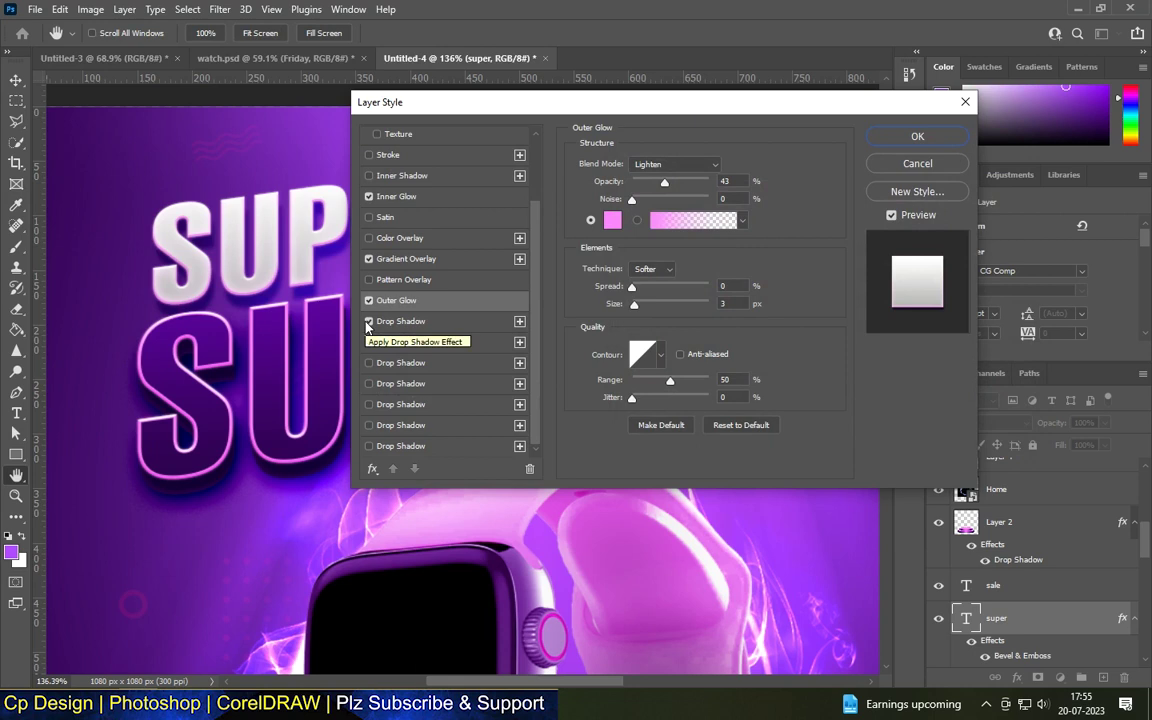
click(369, 342)
click(370, 404)
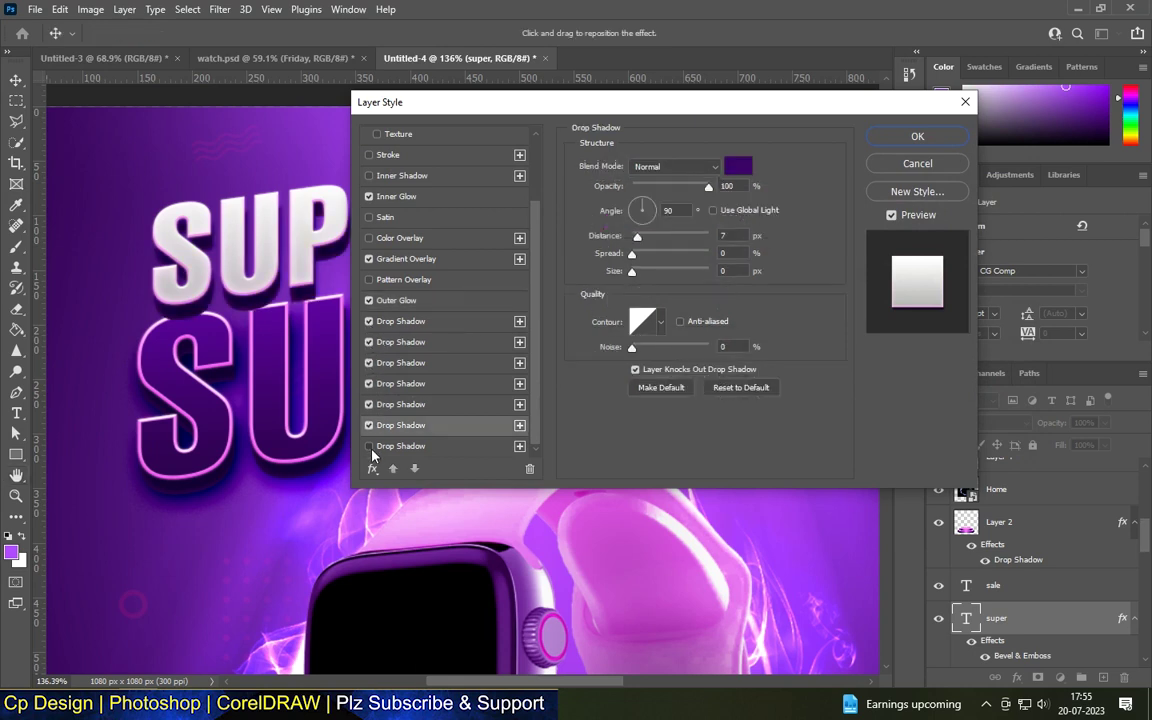
click(917, 136)
Select the SUNDAY text layer in the Layers panel
scroll(1040, 540, down, 3)
click(1000, 476)
scroll(1049, 540, up, 2)
scroll(1048, 540, down, 2)
scroll(1048, 586, up, 1)
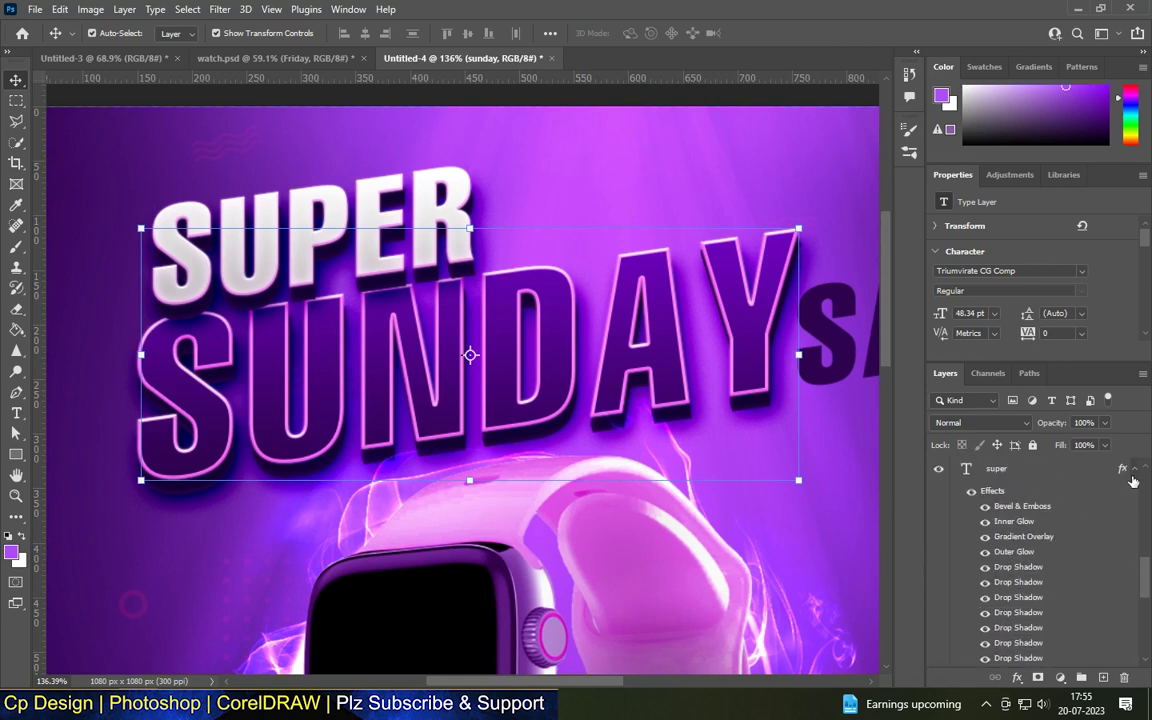
Move the sunday layer above sale and super, then copy SUPER's layer style
drag(1049, 587, 1019, 489)
key(ctrl+0)
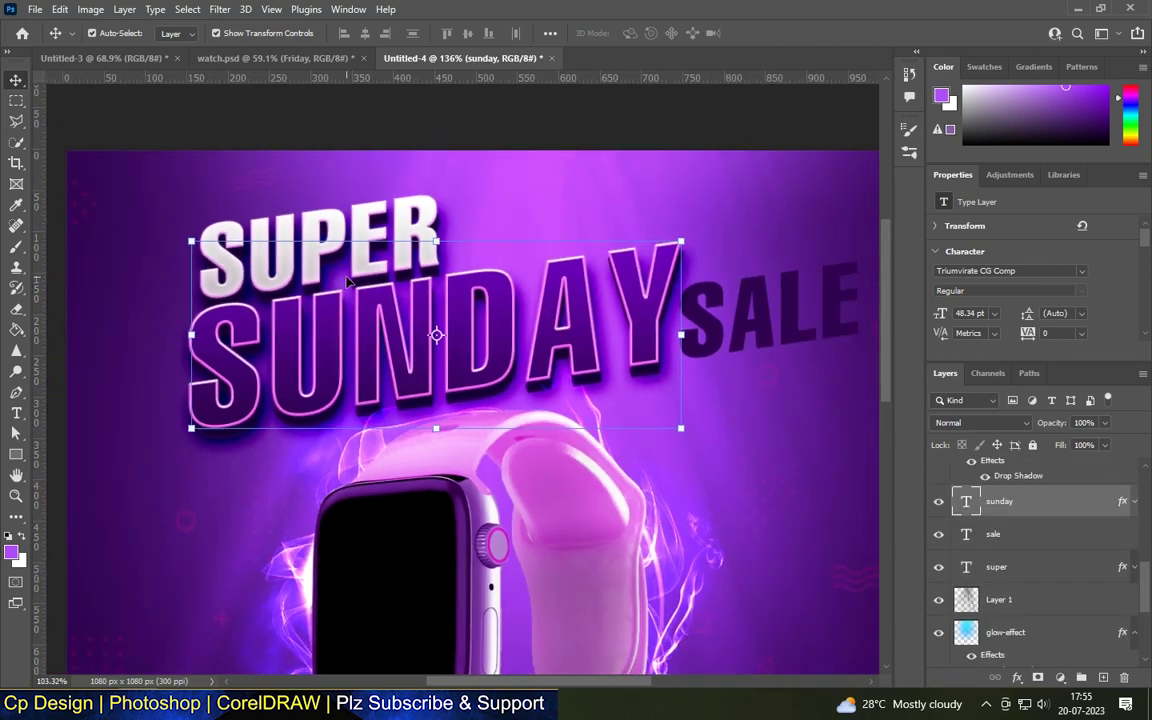
click(999, 570)
right_click(1063, 577)
click(906, 563)
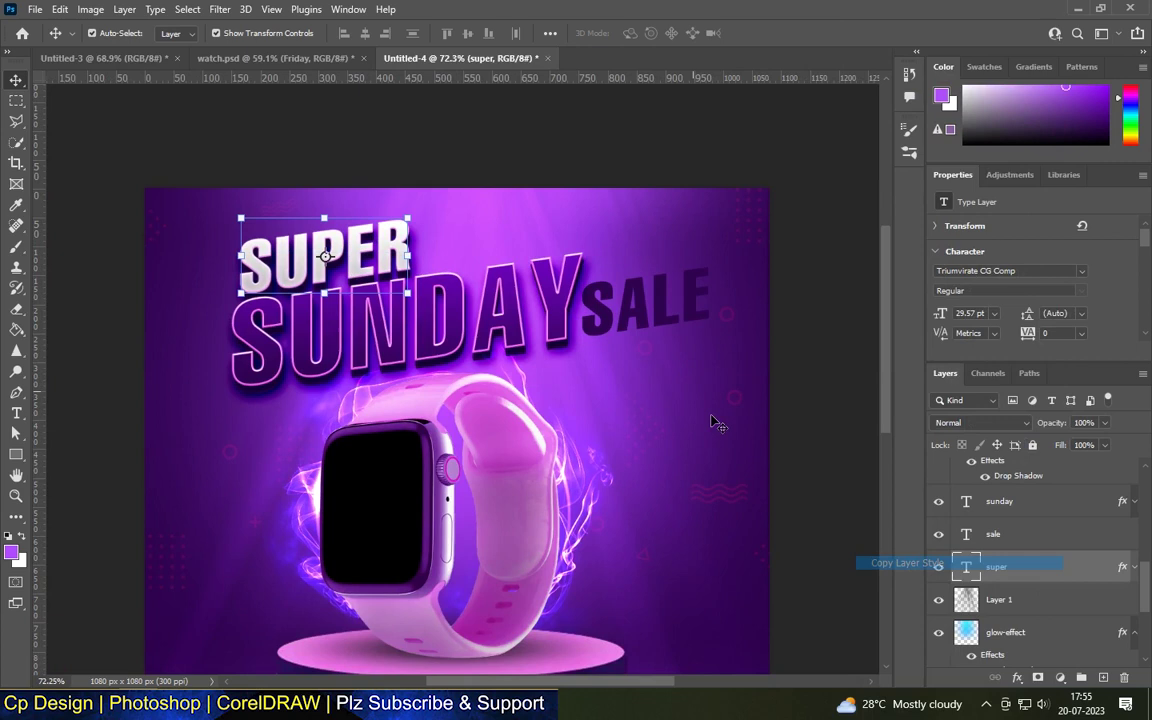
Paste SUPER's layer style onto the SALE text layer
click(1039, 537)
right_click(1070, 540)
click(908, 576)
click(752, 392)
scroll(752, 392, down, 3)
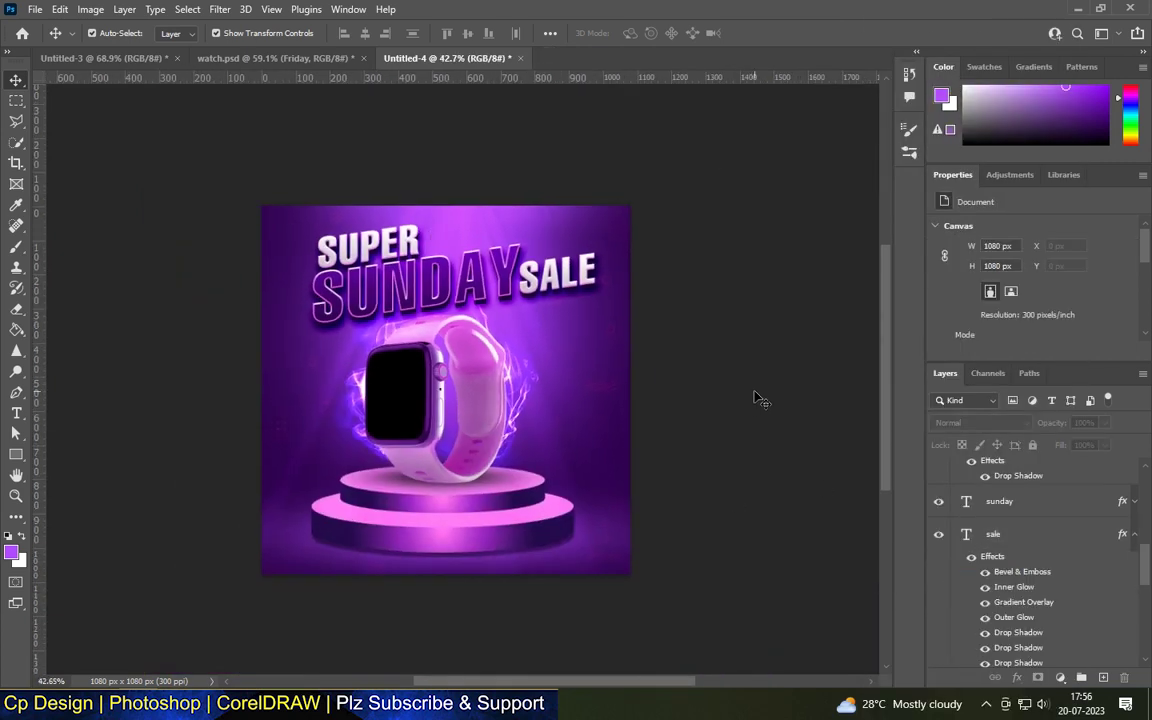
scroll(532, 250, up, 3)
scroll(527, 244, down, 3)
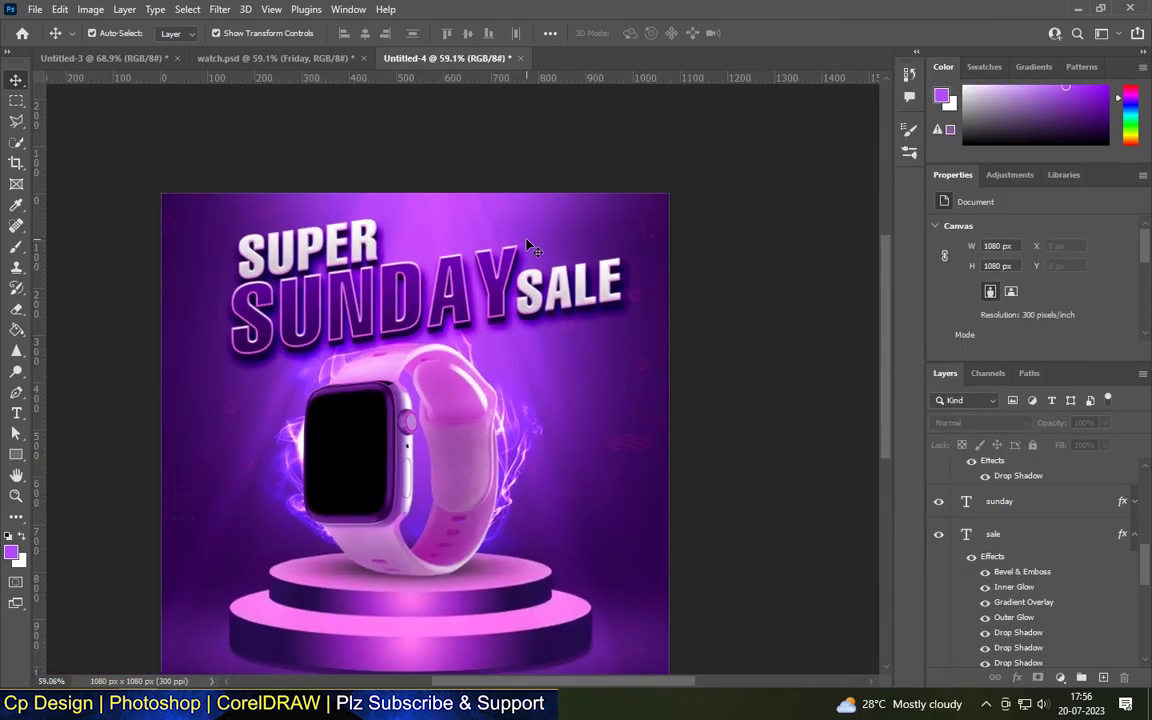
scroll(532, 336, down, 2)
scroll(532, 337, down, 2)
Select the SALE, SUPER and SUNDAY headline layers together
click(297, 229)
scroll(297, 228, up, 2)
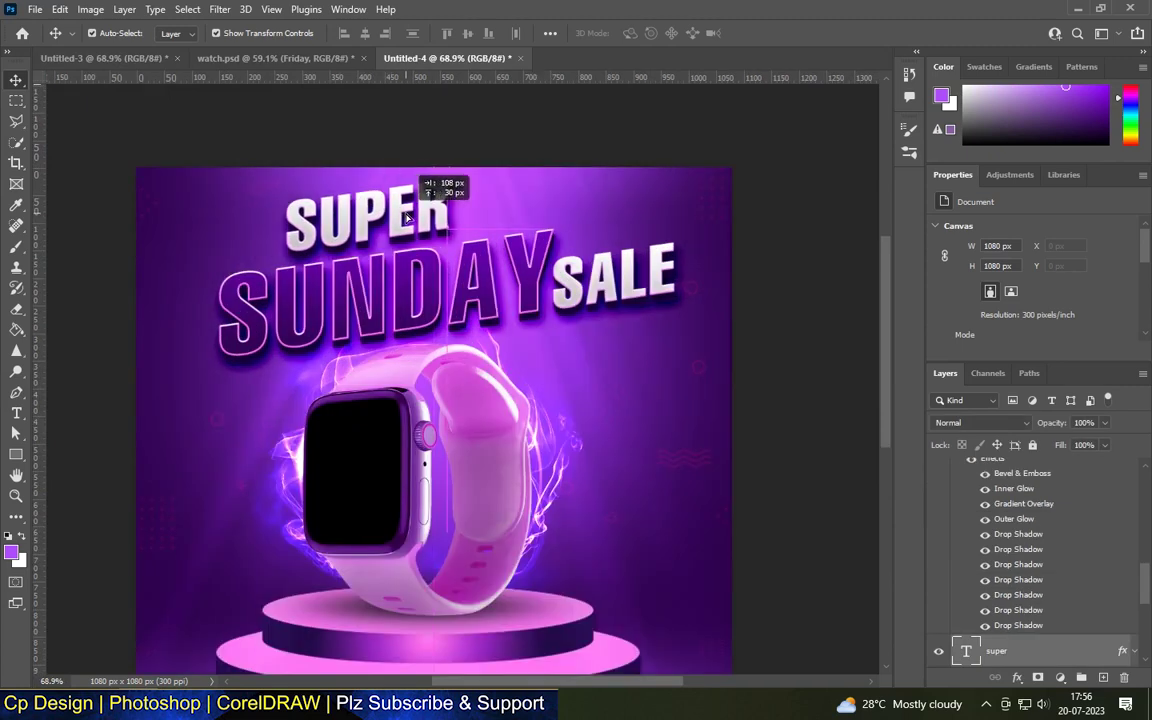
scroll(441, 185, up, 2)
scroll(430, 220, up, 2)
drag(416, 253, 416, 256)
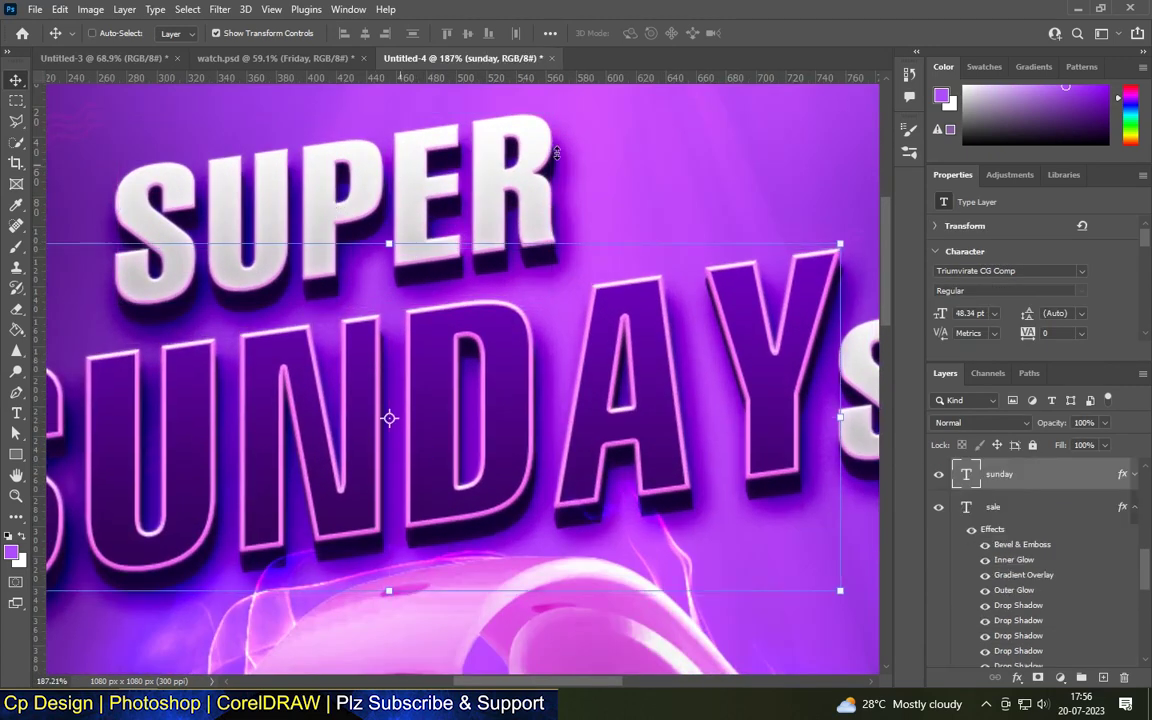
click(404, 211)
scroll(419, 237, down, 2)
scroll(745, 326, down, 2)
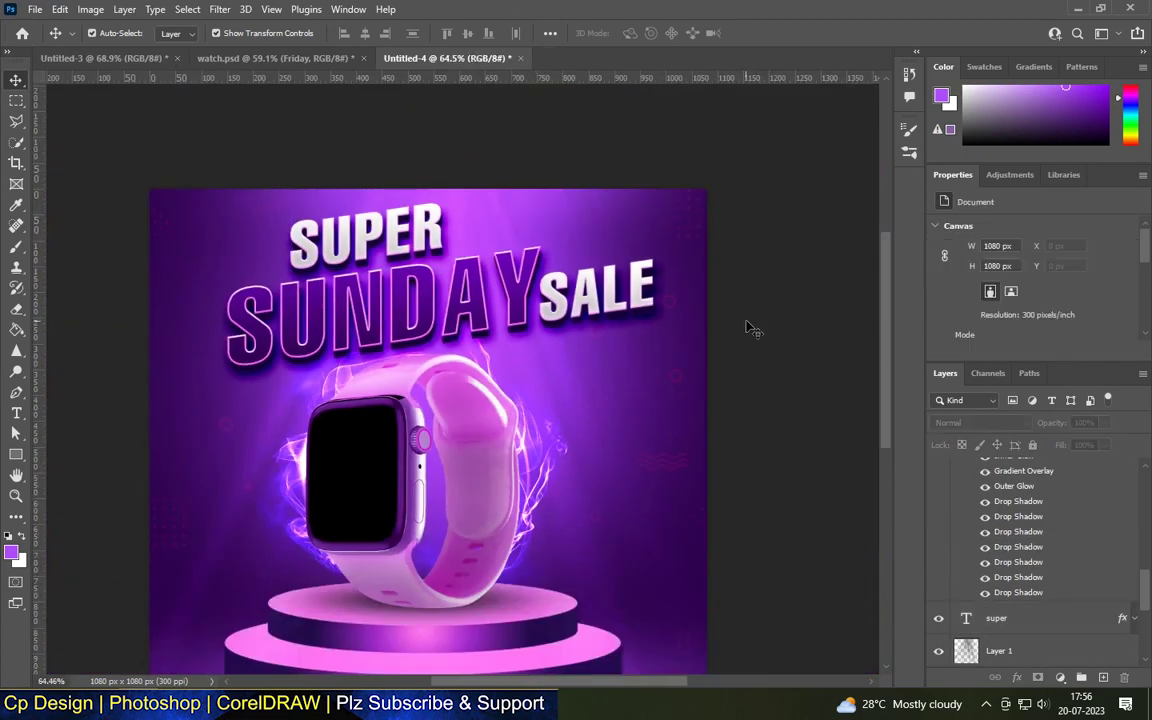
scroll(784, 373, down, 1)
click(992, 469)
click(1134, 469)
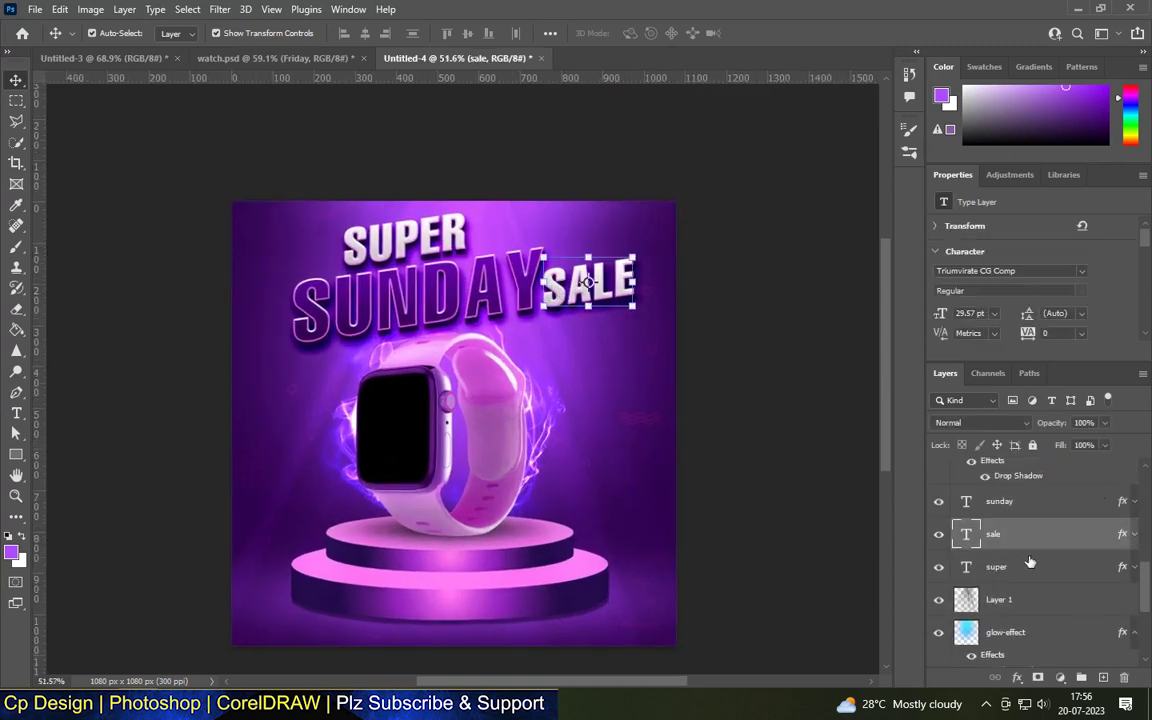
shift+click(995, 567)
shift+click(999, 501)
Scale the three headline words down to about 95% and commit
drag(638, 206, 618, 218)
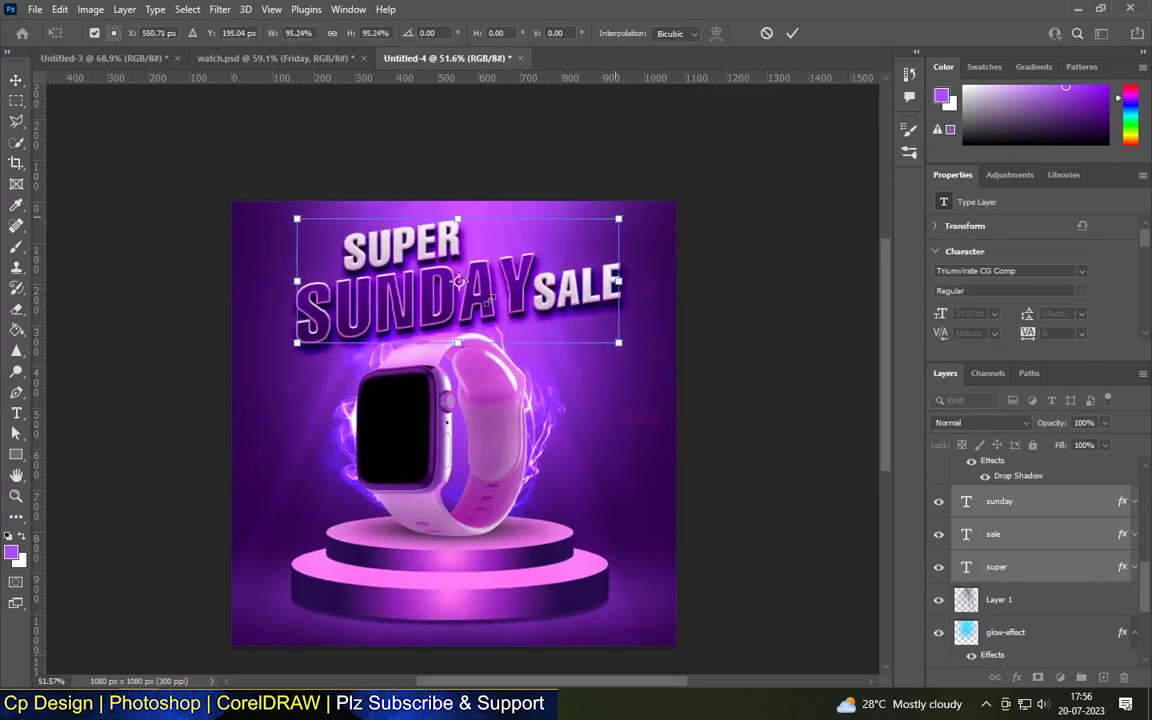
click(16, 79)
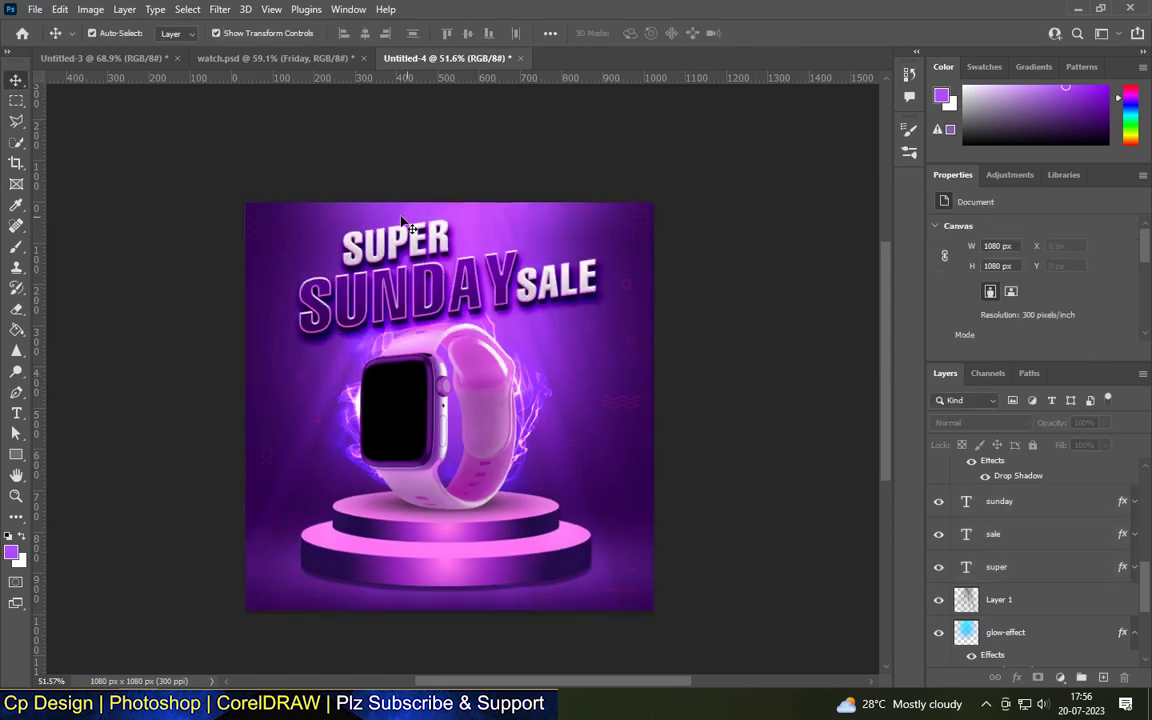
scroll(450, 295, down, 3)
scroll(450, 295, up, 2)
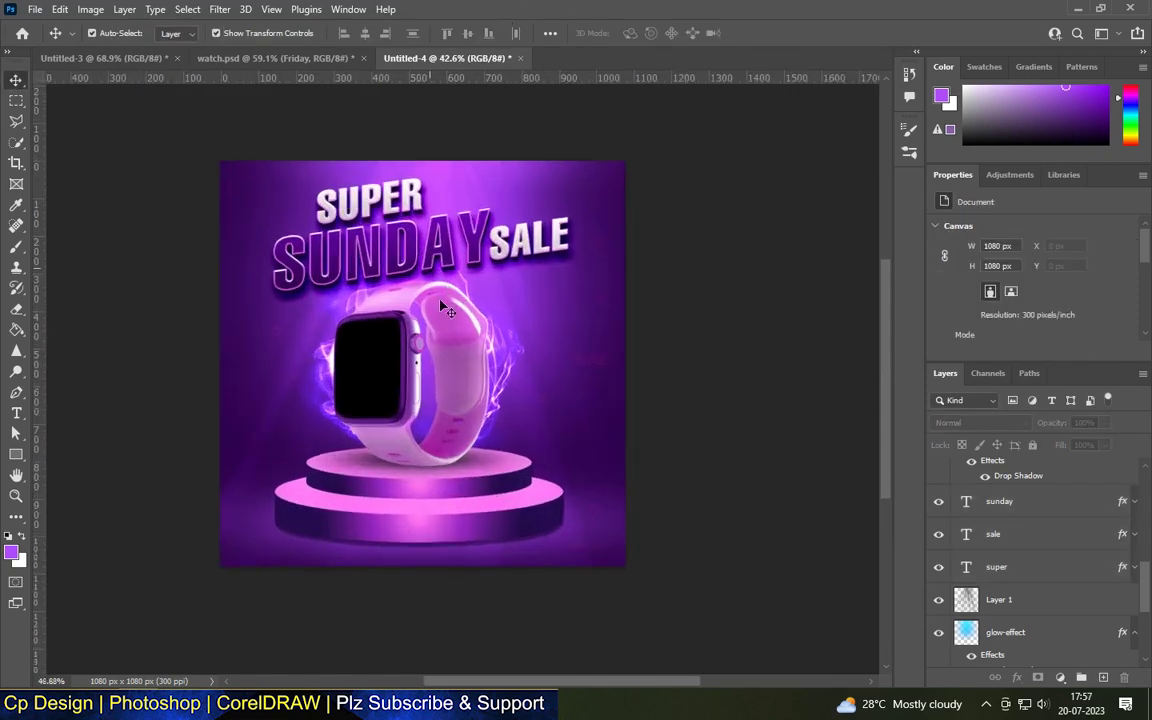
scroll(450, 295, up, 2)
scroll(735, 316, down, 1)
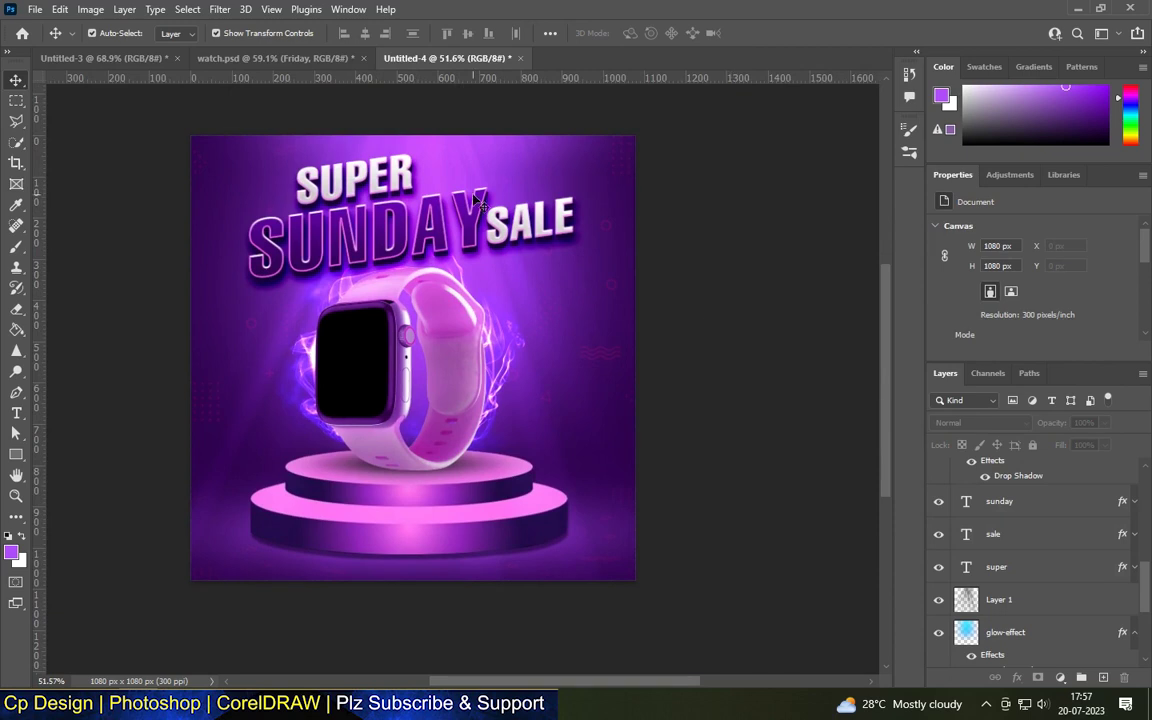
scroll(733, 311, up, 1)
click(1004, 632)
scroll(975, 607, down, 2)
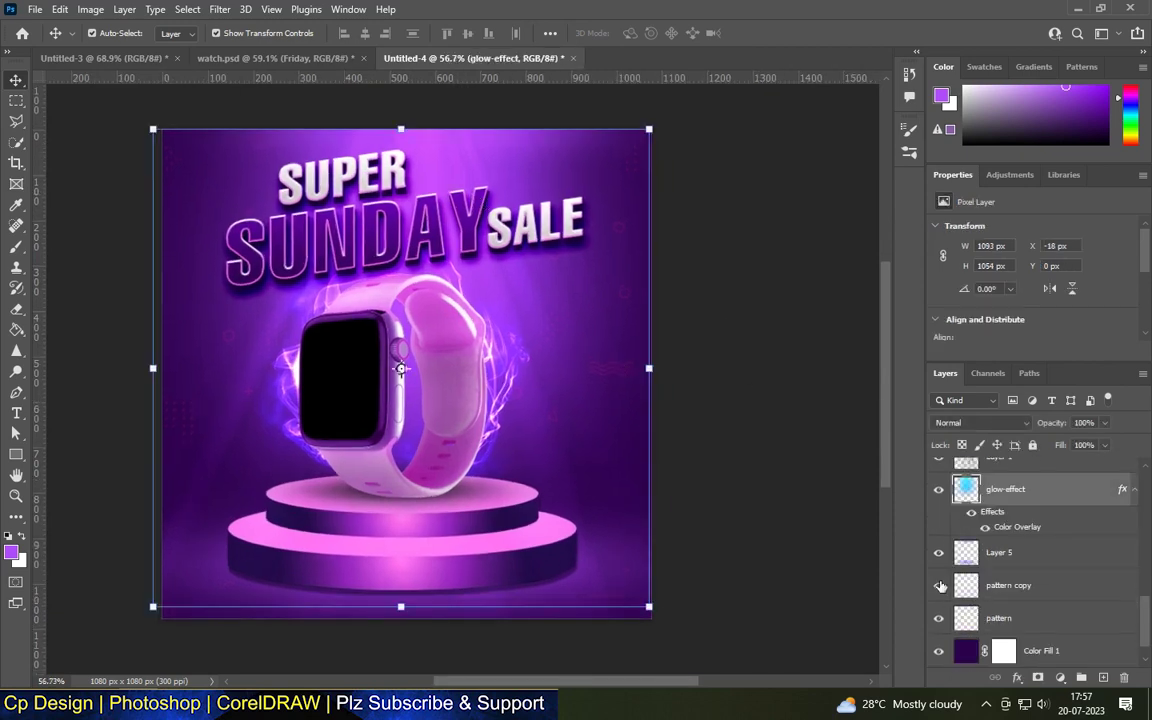
Make the pattern layer visible and give it a Color Overlay style
click(938, 617)
double_click(1039, 617)
click(400, 321)
mouse_move(382, 90)
mouse_down()
mouse_move(827, 445)
mouse_move(593, 120)
mouse_up()
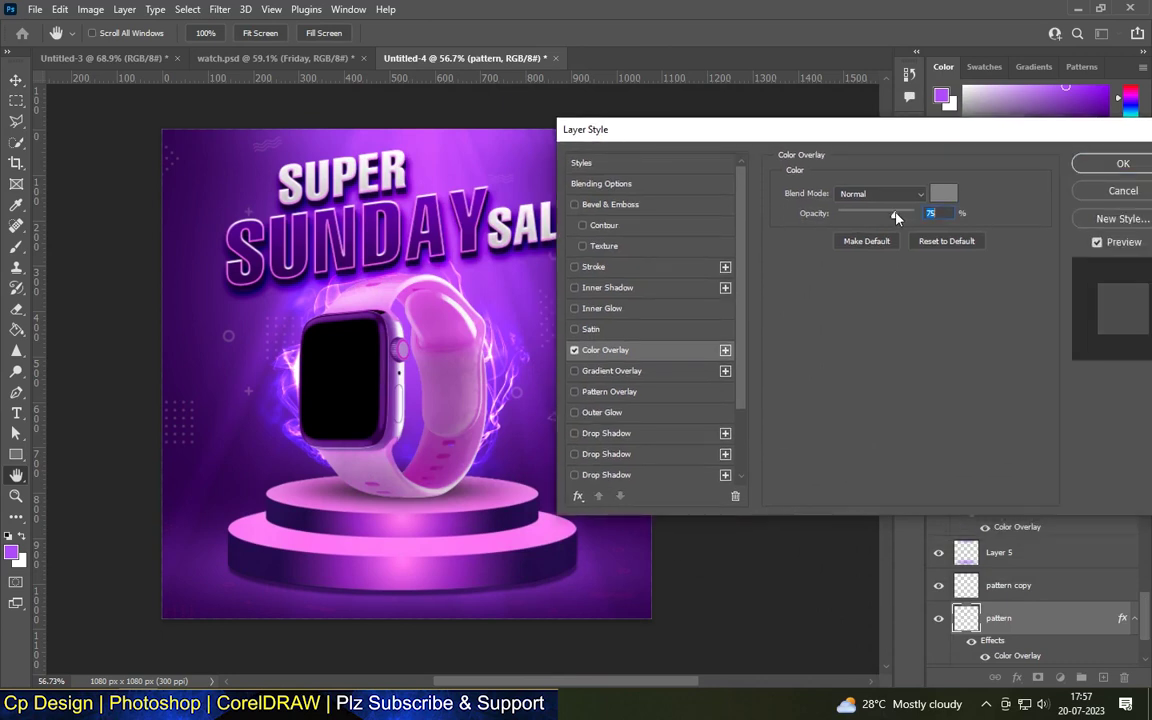
click(1123, 163)
Add a Color Overlay style to the pattern copy layer
scroll(999, 580, down, 2)
double_click(1059, 527)
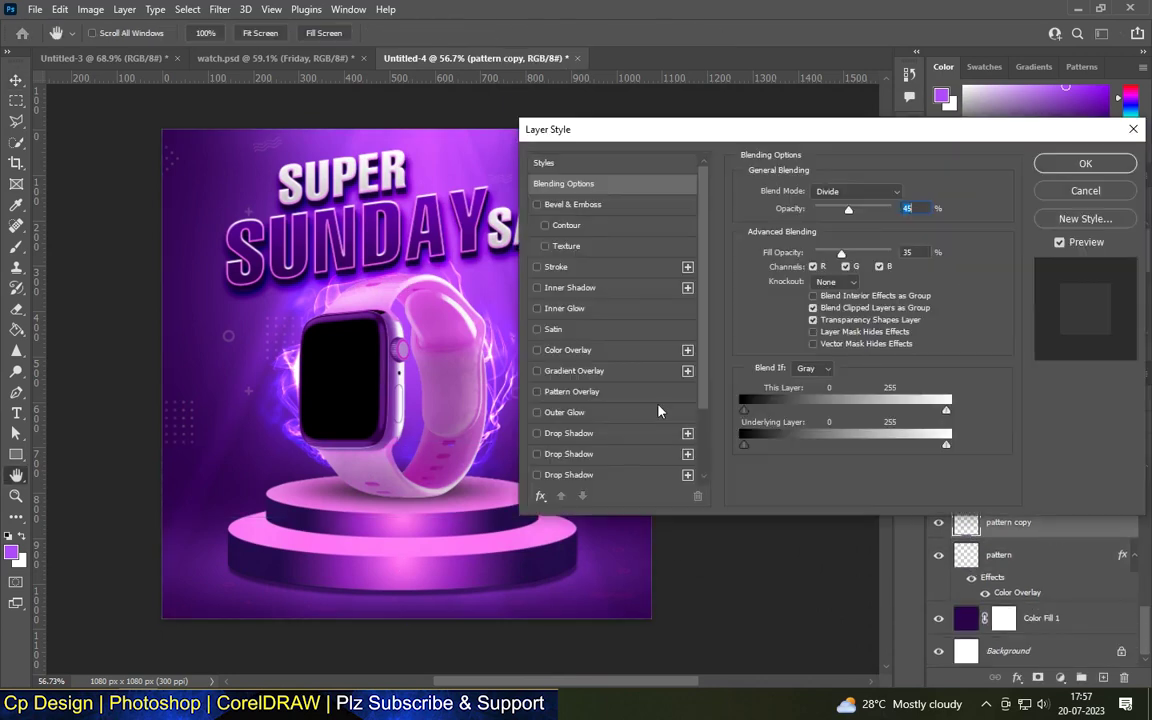
click(567, 349)
key(Return)
key(v)
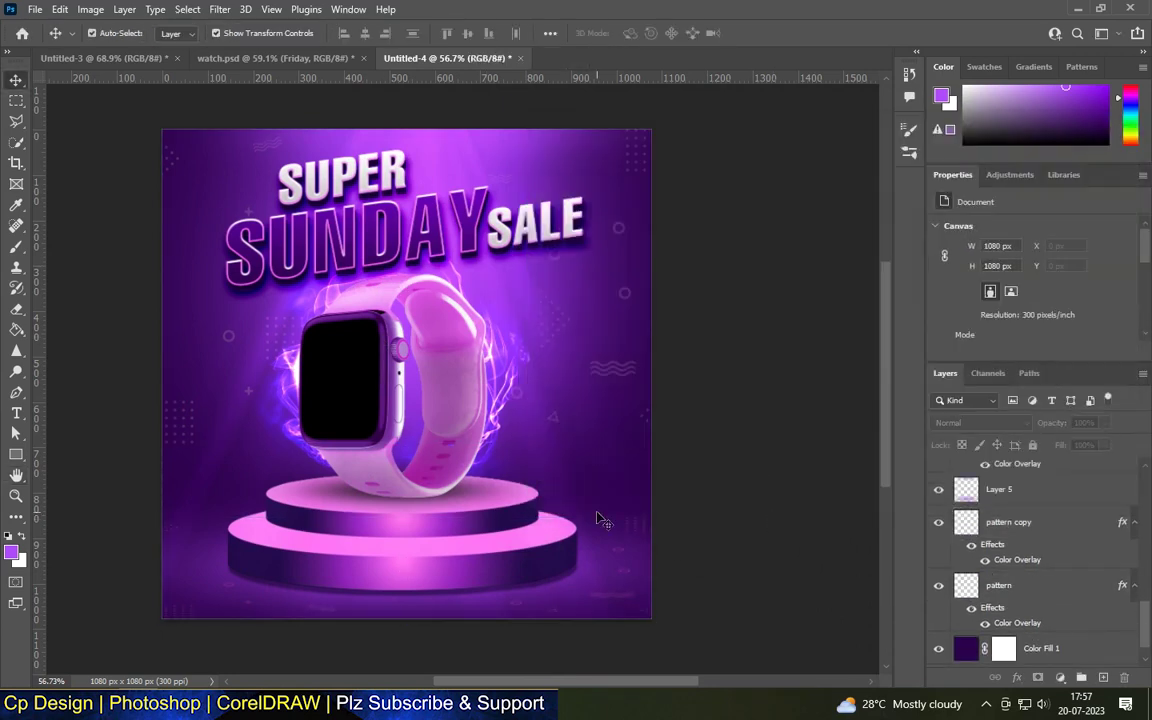
Set pattern copy's blending options to Divide, 45% opacity and 35% fill
scroll(609, 490, up, 1)
click(643, 565)
click(1067, 570)
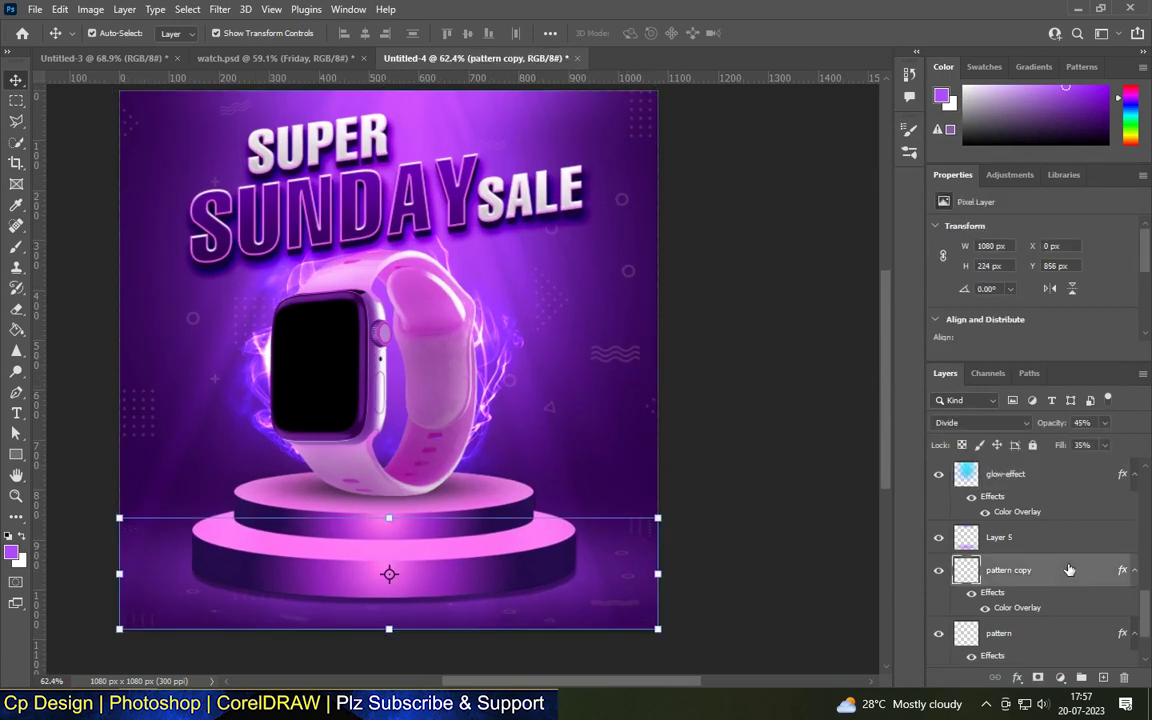
double_click(1068, 570)
click(567, 350)
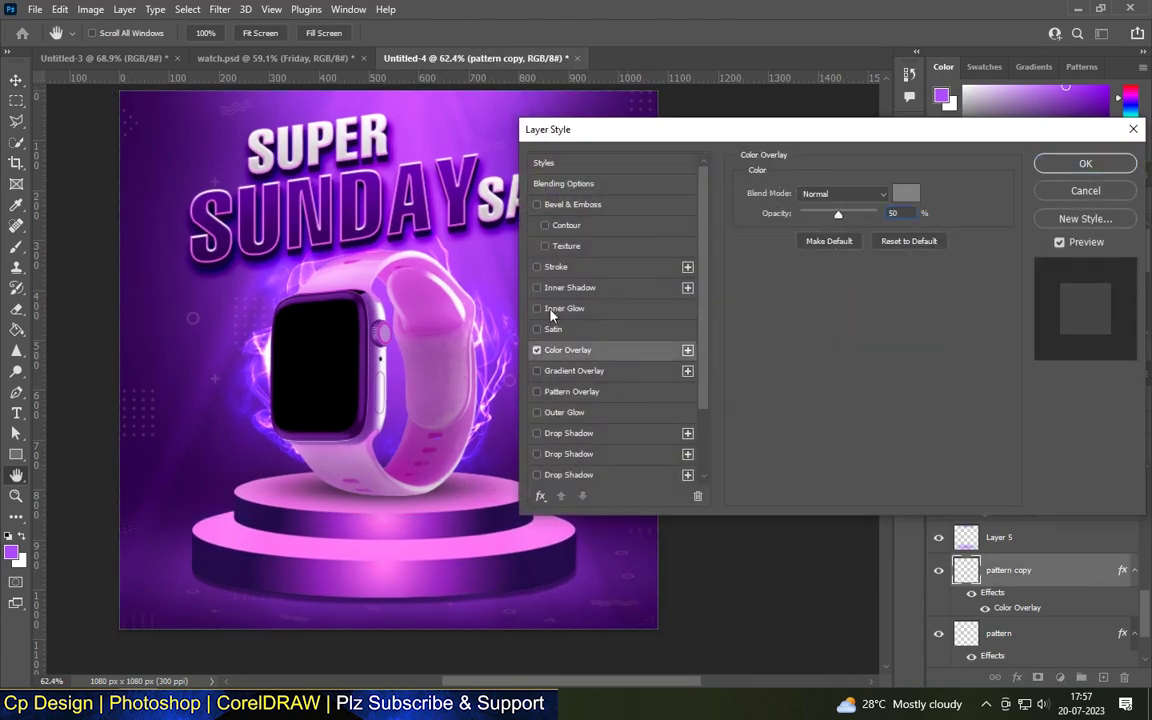
click(563, 183)
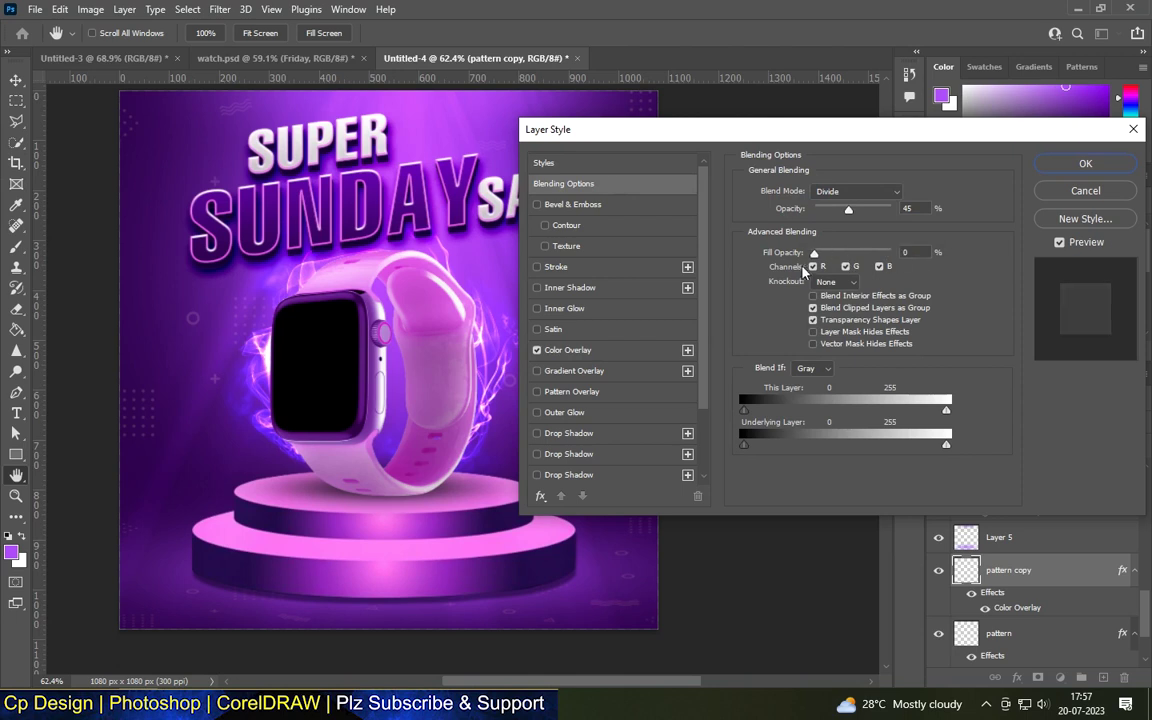
click(1062, 165)
Try other blend modes in the pattern layer's style, keeping Color Dodge
scroll(1040, 600, down, 2)
double_click(1060, 566)
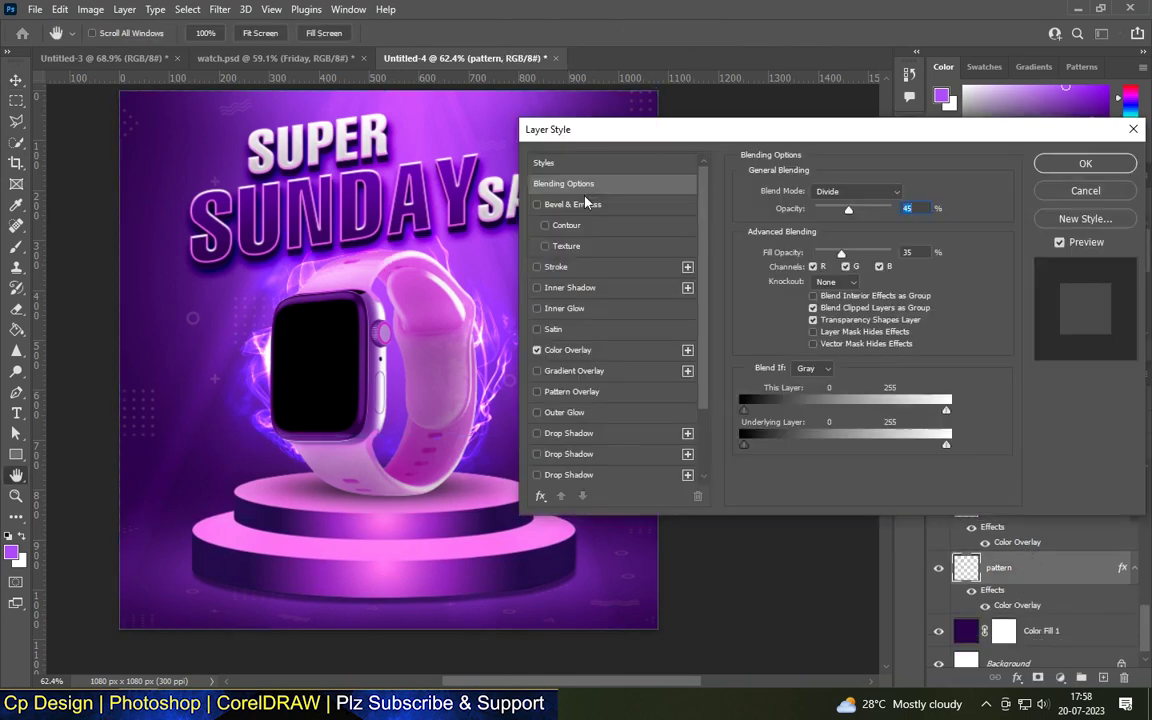
click(657, 352)
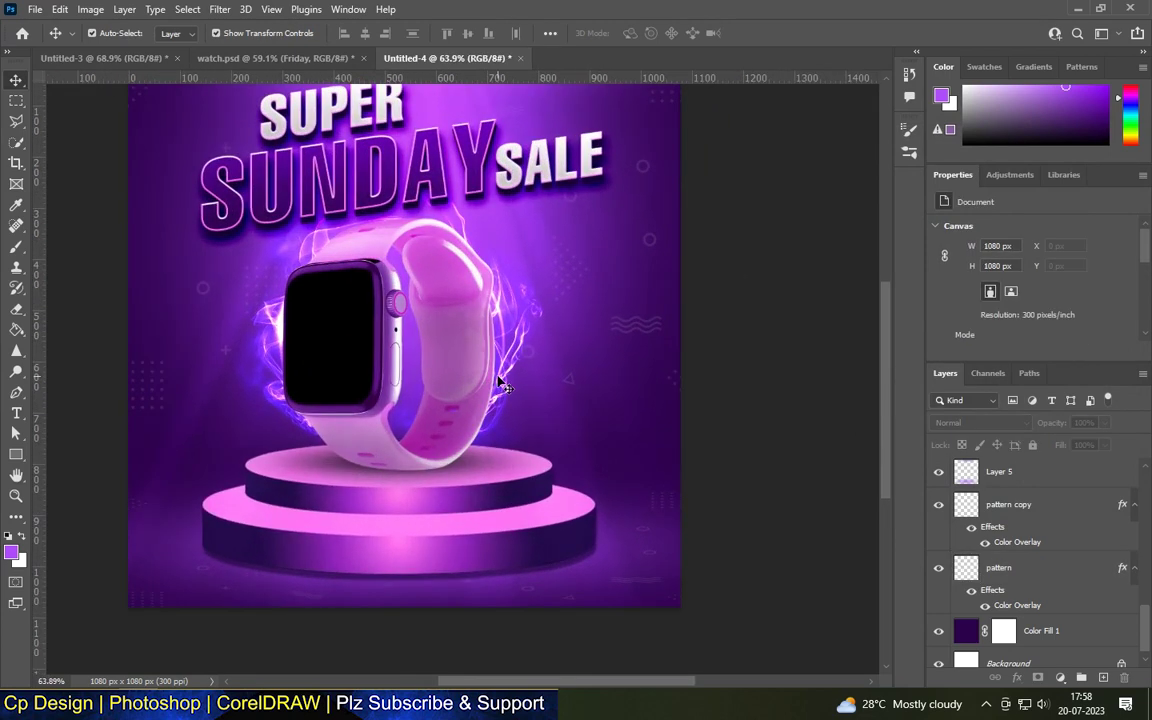
click(1016, 428)
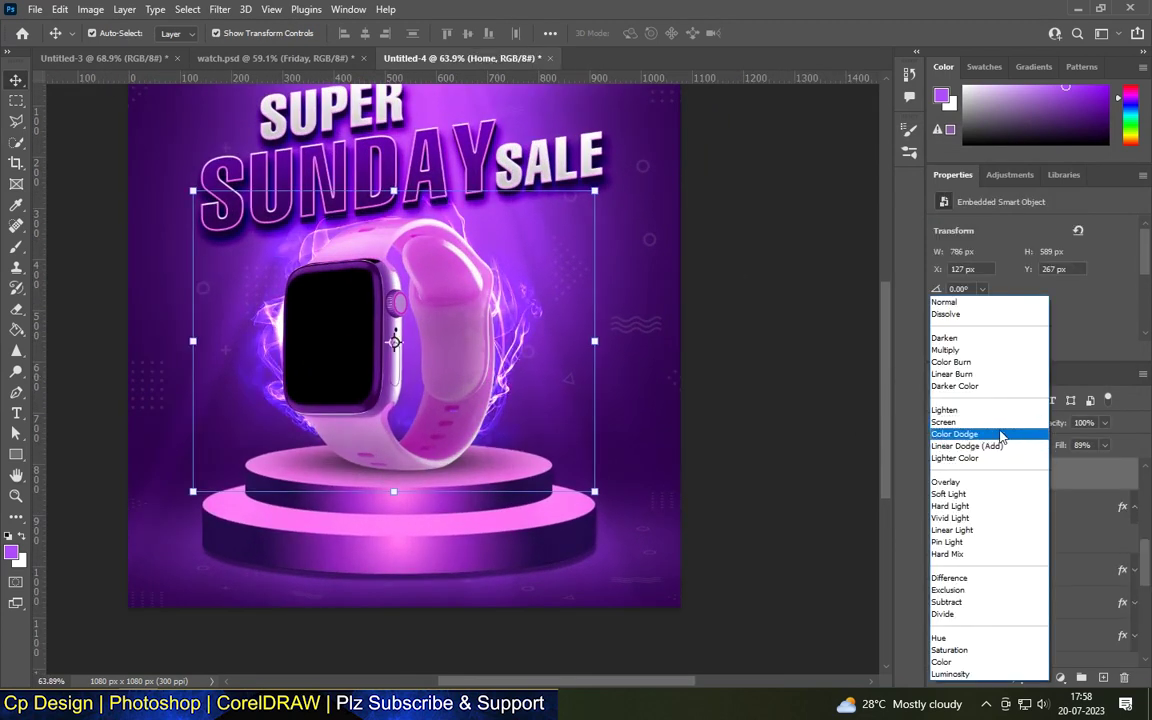
click(1005, 435)
click(760, 350)
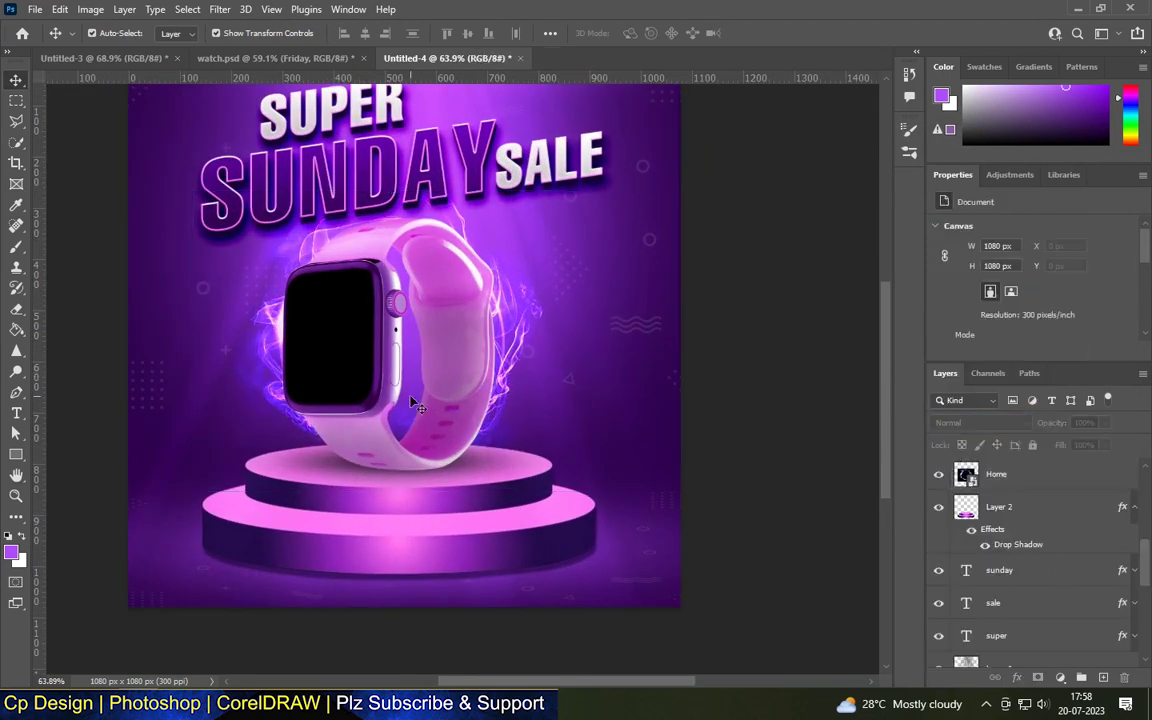
Duplicate the SUNDAY text and place the copy right of the watch
scroll(647, 353, down, 2)
scroll(476, 237, up, 1)
scroll(600, 400, up, 1)
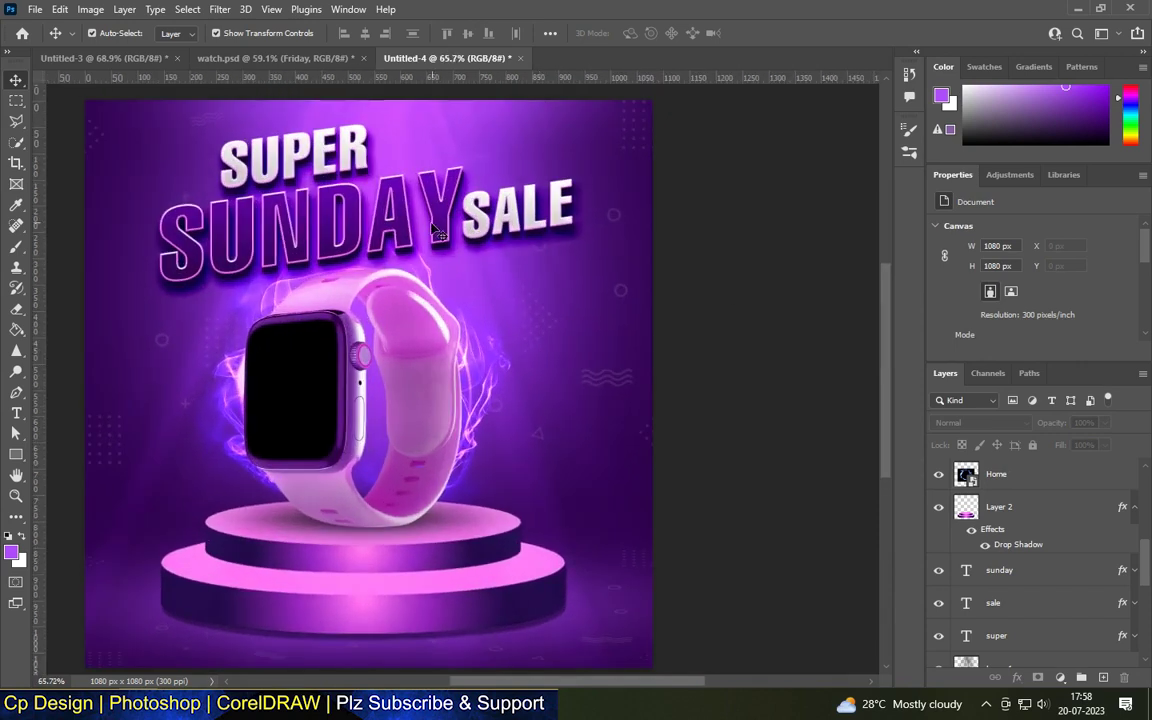
mouse_move(437, 200)
mouse_down()
mouse_move(677, 336)
mouse_move(657, 375)
mouse_up()
Retype the SUNDAY copy as '50%'
key(ctrl+t)
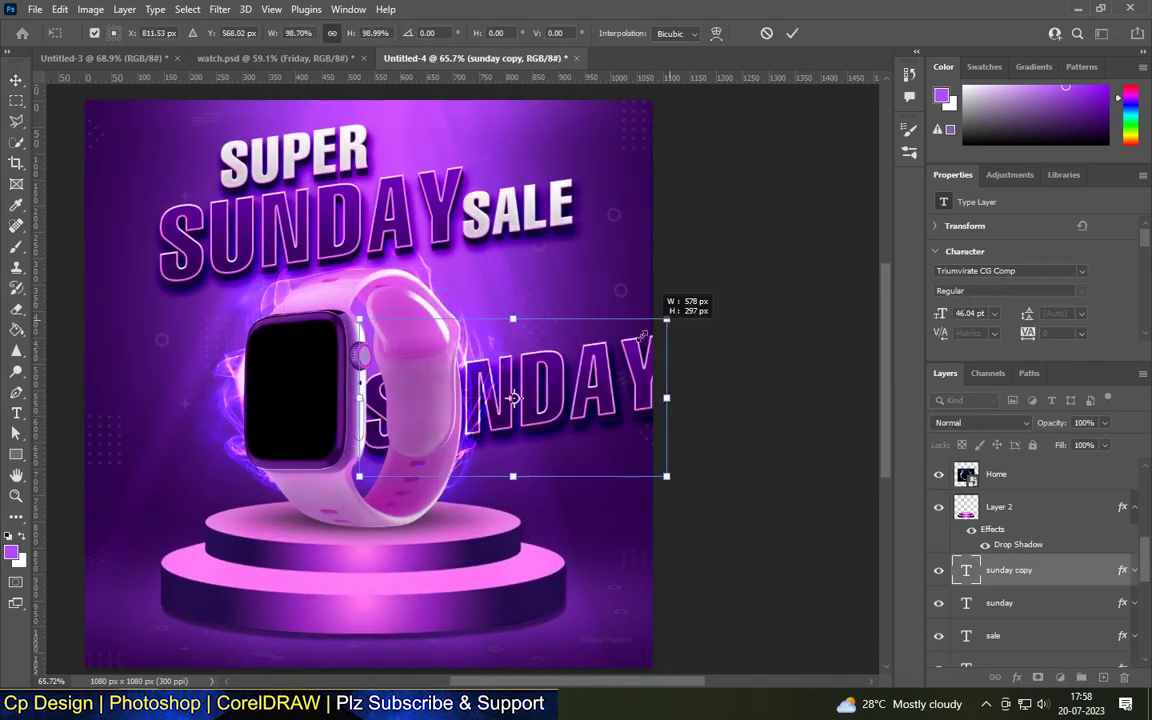
scroll(657, 375, up, 2)
double_click(600, 354)
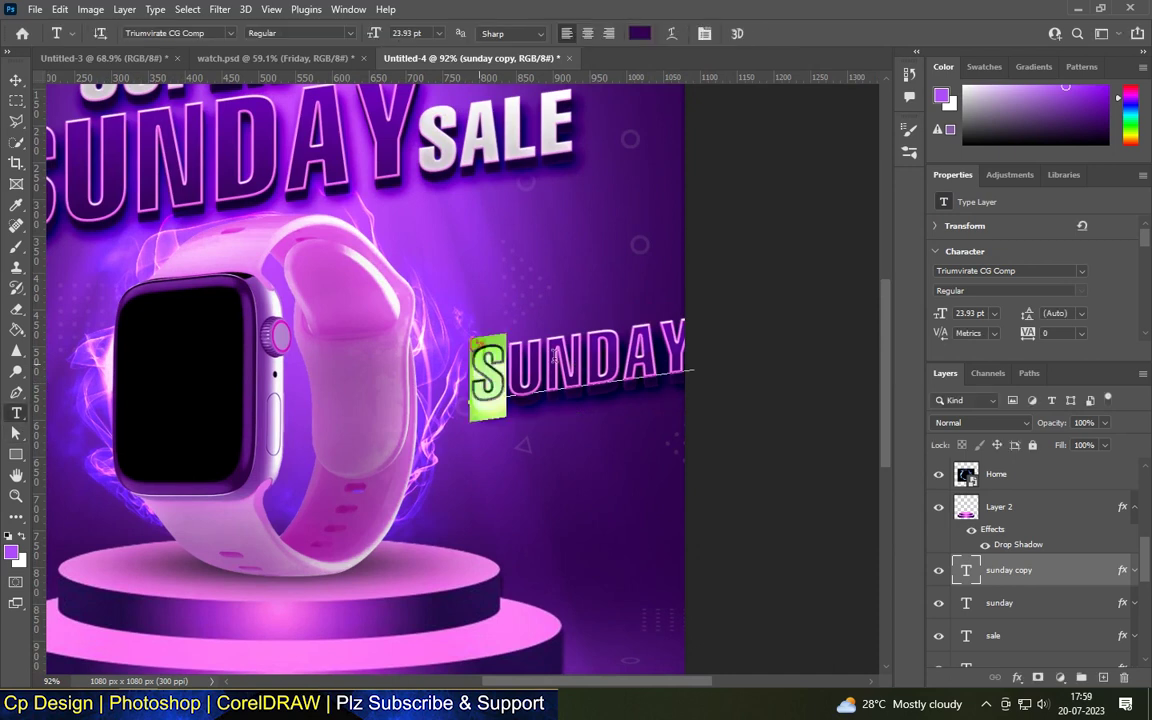
text(50%)
key(ctrl+Return)
key(v)
Shift 50% slightly left, scale it to about 83%, and give it a stroke
scroll(624, 390, up, 2)
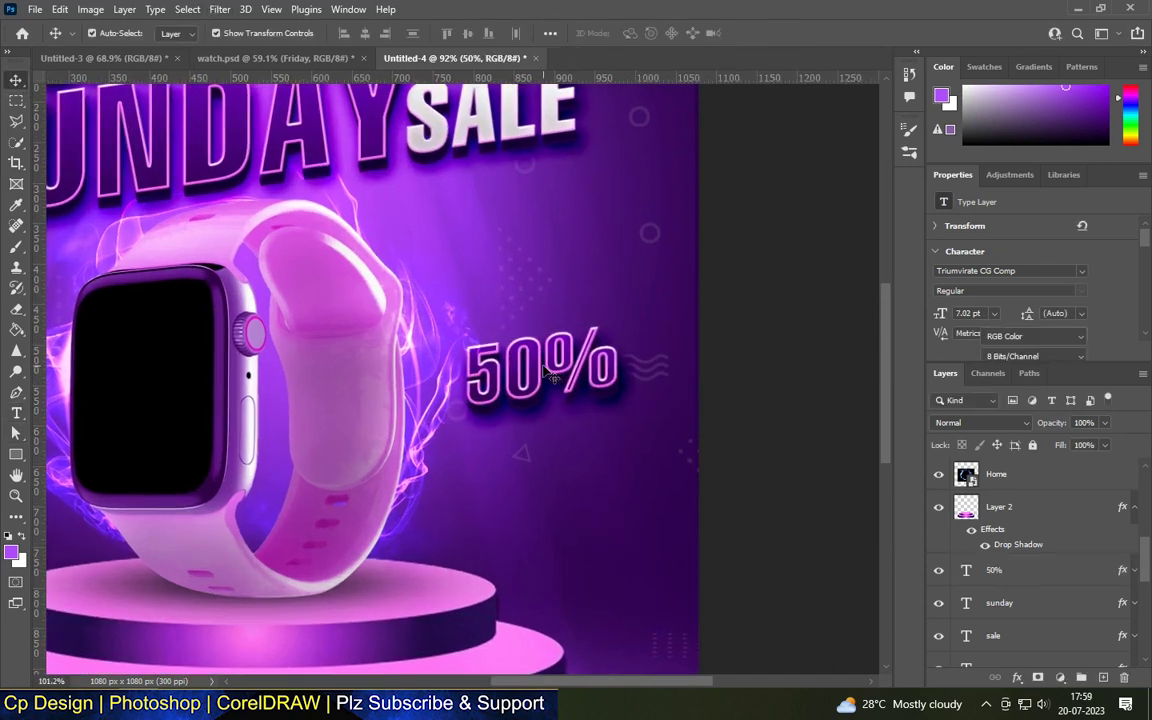
drag(625, 390, 573, 392)
key(ctrl+t)
key(Return)
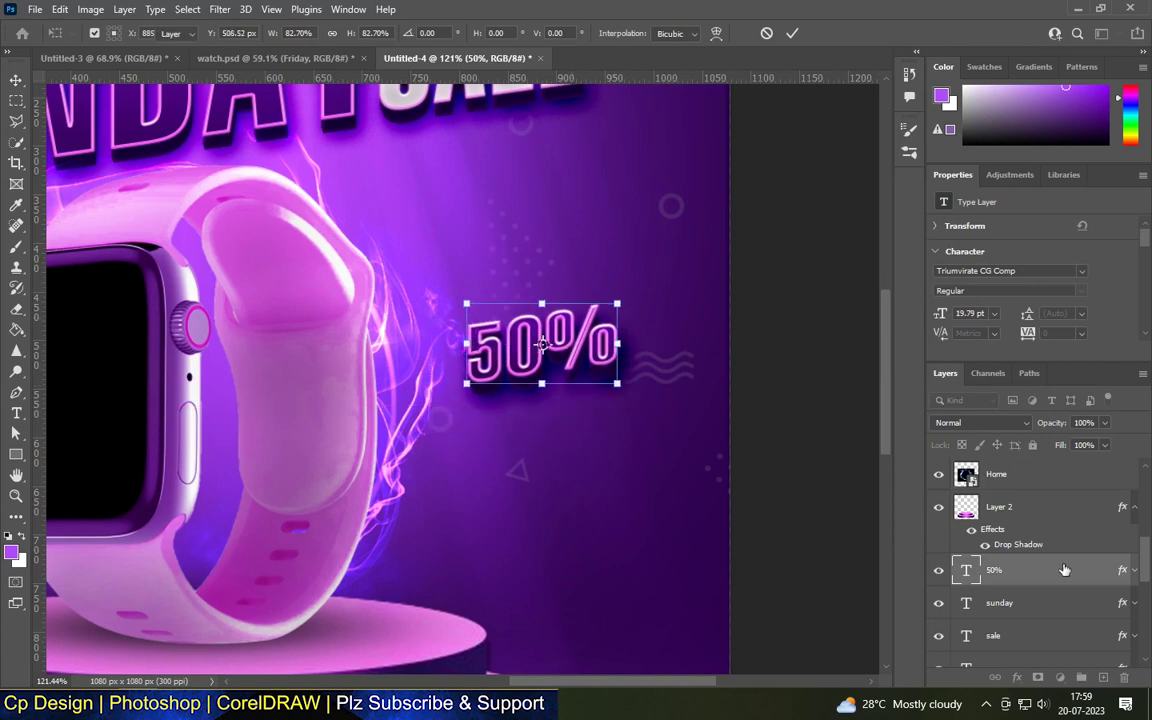
double_click(1049, 570)
click(557, 267)
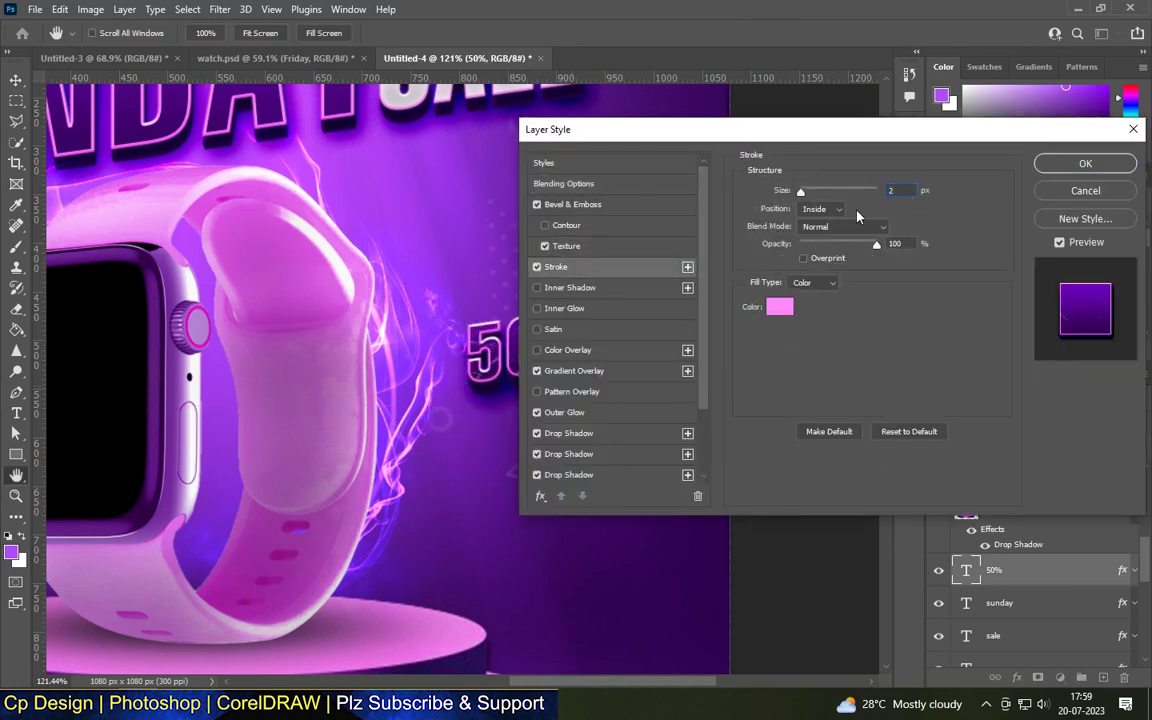
key(Return)
Add an 'off' text line beside 50%, enlarged and tilted about -8.6°
scroll(437, 278, down, 1)
scroll(437, 277, down, 1)
scroll(437, 278, down, 1)
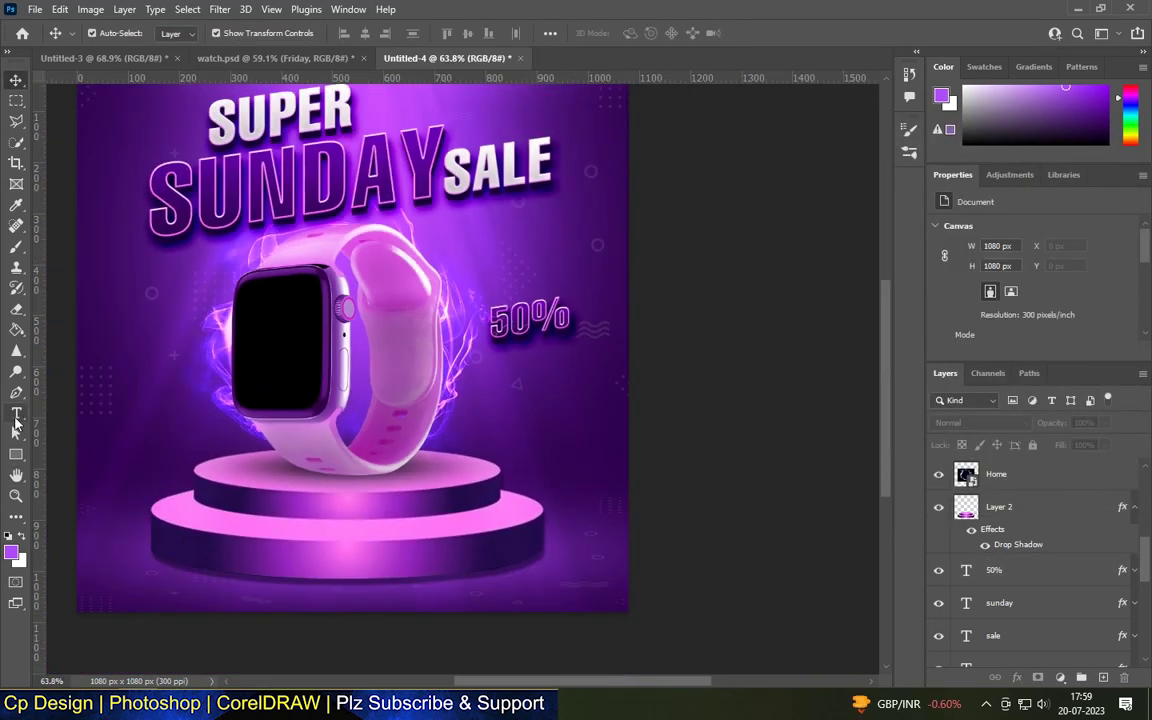
click(15, 420)
scroll(584, 297, up, 3)
click(582, 350)
text(off)
key(ctrl+t)
drag(632, 338, 633, 323)
scroll(639, 320, up, 1)
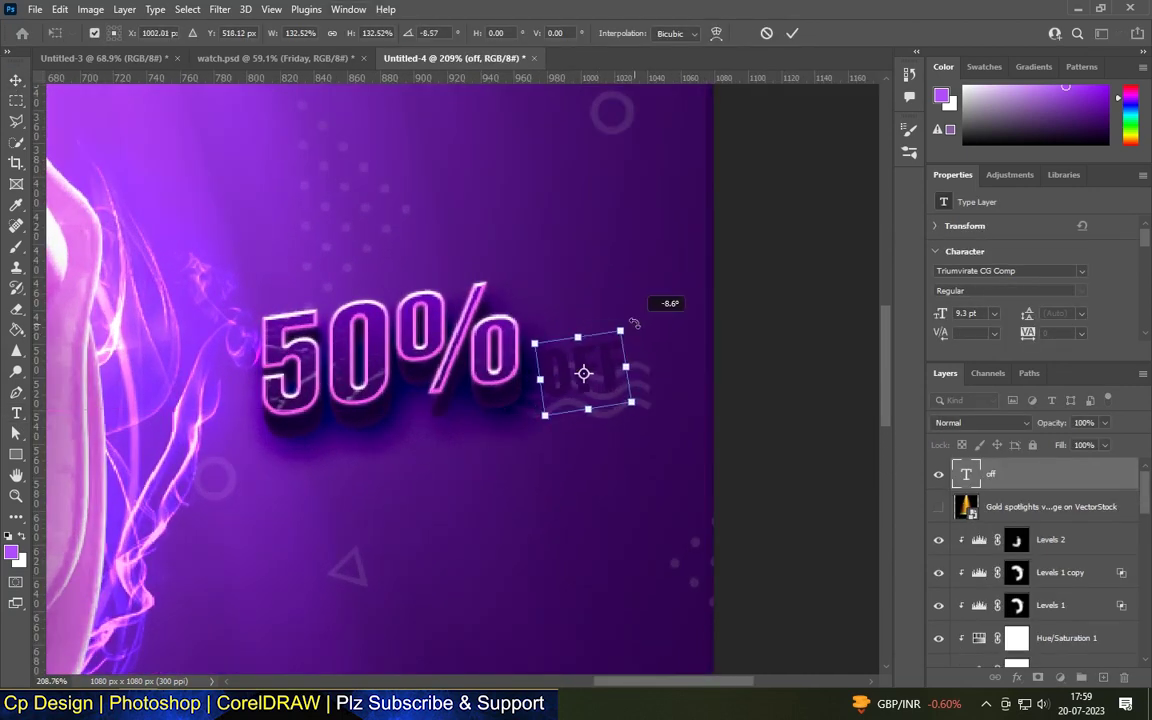
key(Return)
Color the OFF text white (#ffffff)
scroll(1035, 300, down, 1)
click(1063, 288)
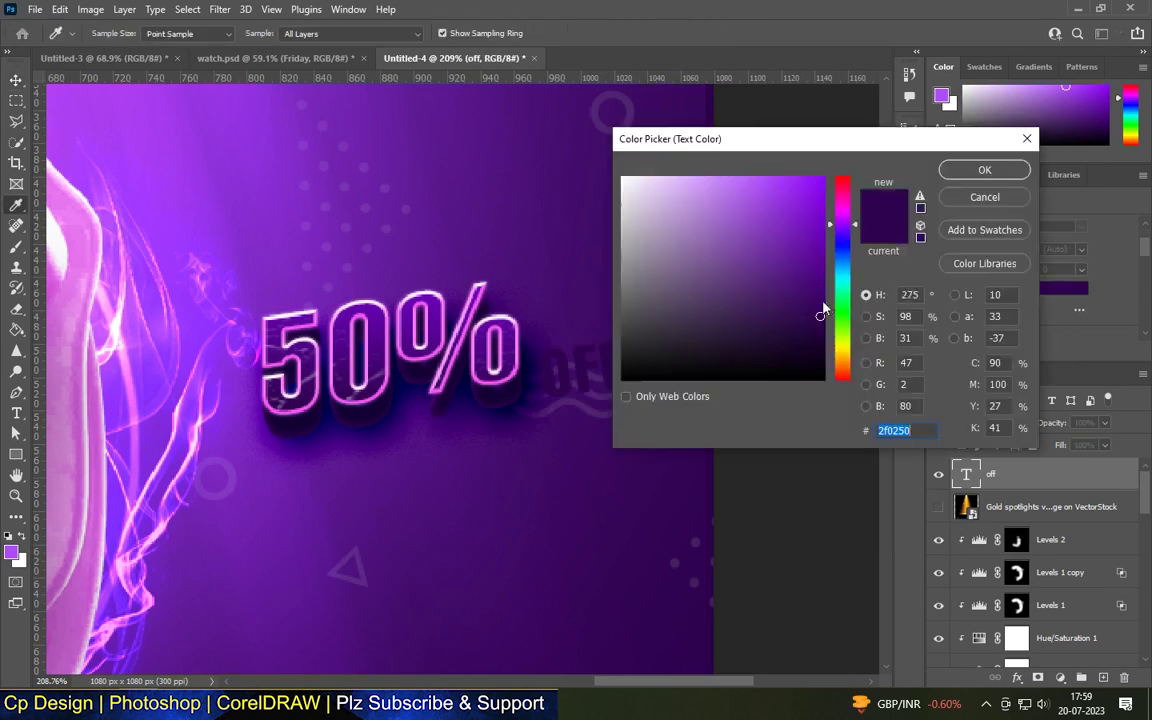
text(ffffff)
key(Return)
key(v)
Rotate OFF to match the slant of 50%
scroll(702, 360, down, 3)
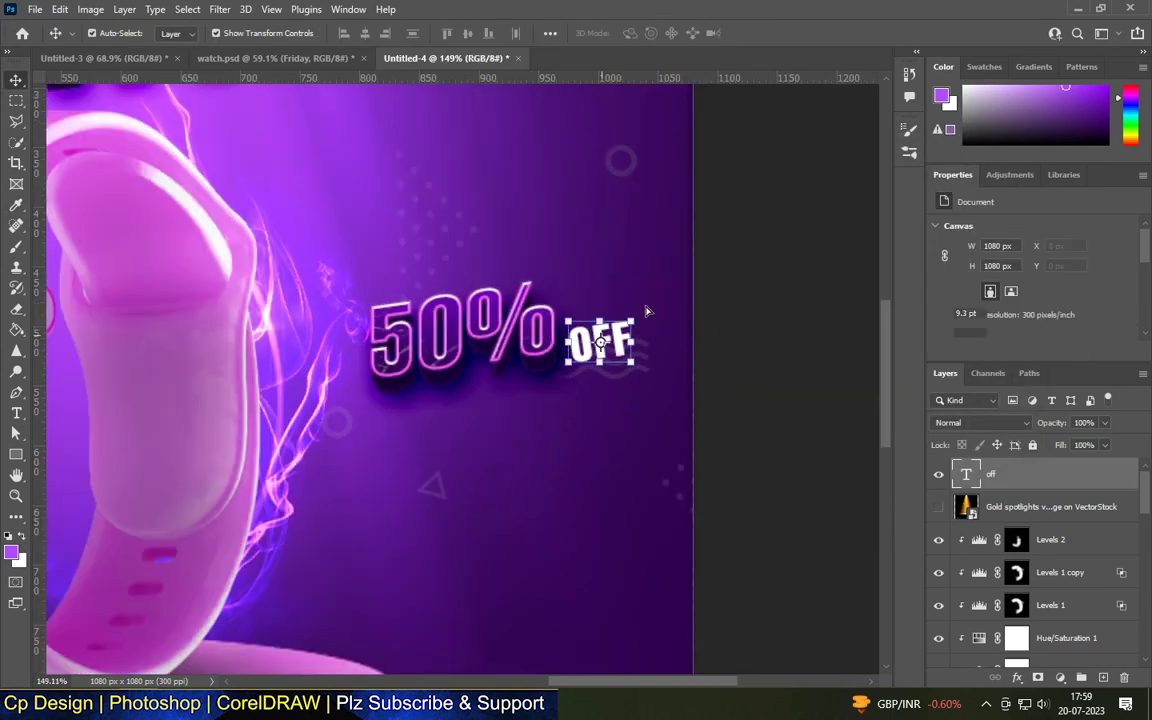
scroll(640, 313, up, 3)
key(ctrl+t)
drag(650, 311, 652, 306)
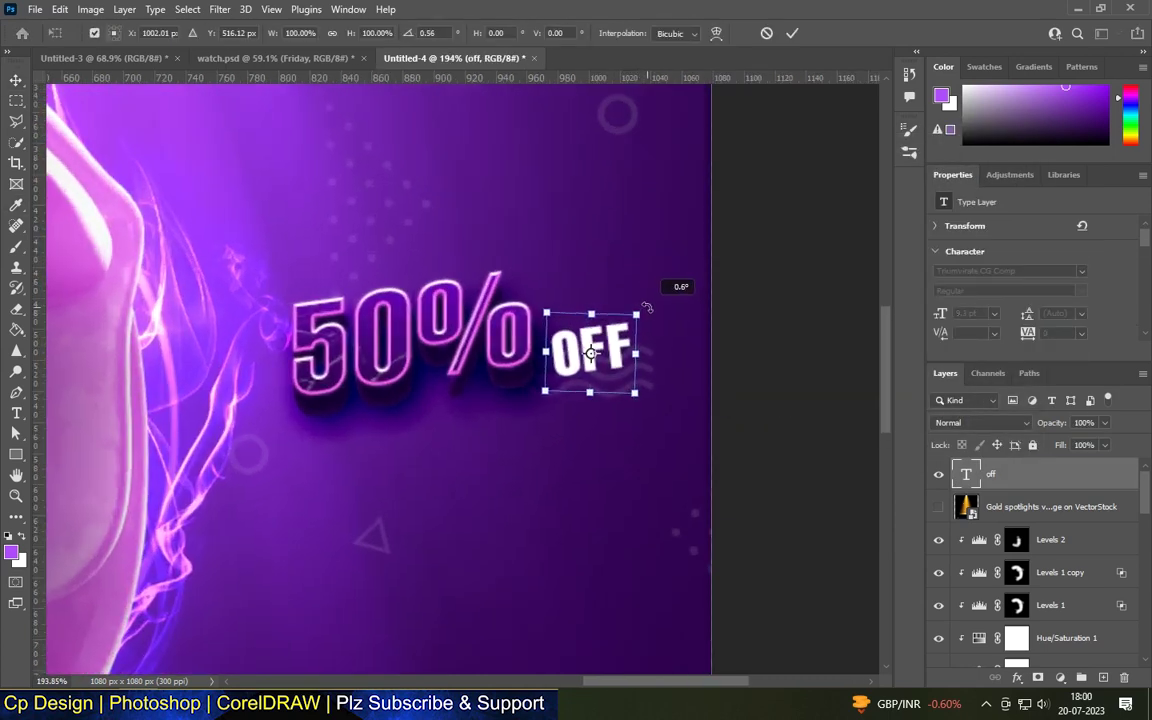
scroll(574, 318, down, 2)
key(Return)
Duplicate OFF below itself and set the copy in Haettenschweiler
drag(578, 328, 398, 411)
scroll(398, 412, down, 2)
click(976, 224)
click(1083, 271)
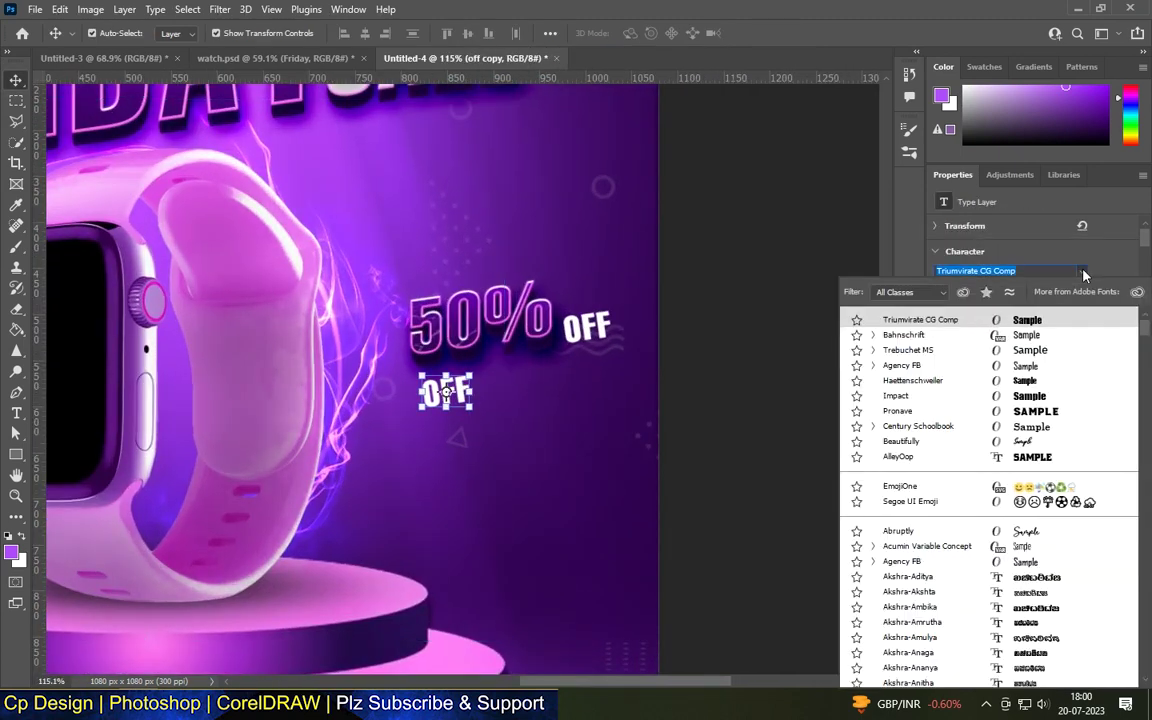
click(1020, 381)
Retype the copy as LIMITED OFER and move it under 50% OFF
double_click(966, 474)
scroll(950, 344, down, 2)
text(ED OFER)
key(ctrl+Return)
key(v)
scroll(579, 386, up, 2)
drag(480, 398, 492, 404)
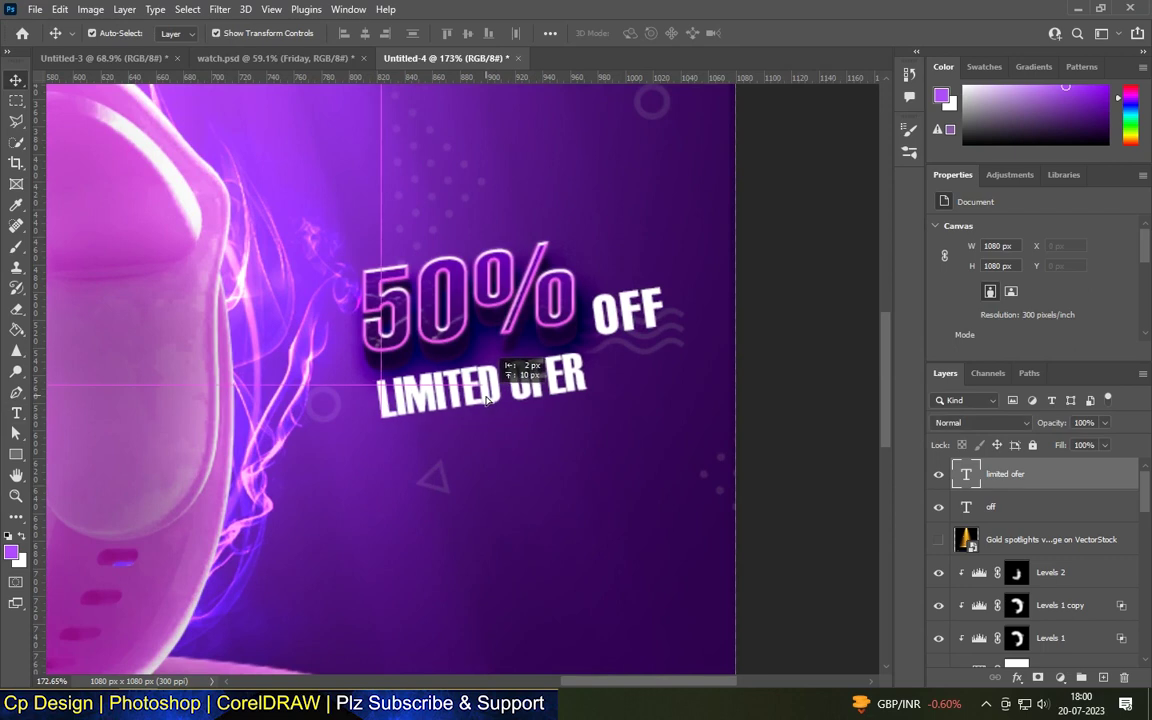
Set LIMITED OFER in Bahnschrift Bold Condensed
scroll(530, 320, down, 3)
scroll(590, 288, up, 5)
scroll(600, 340, up, 5)
click(520, 432)
click(1081, 270)
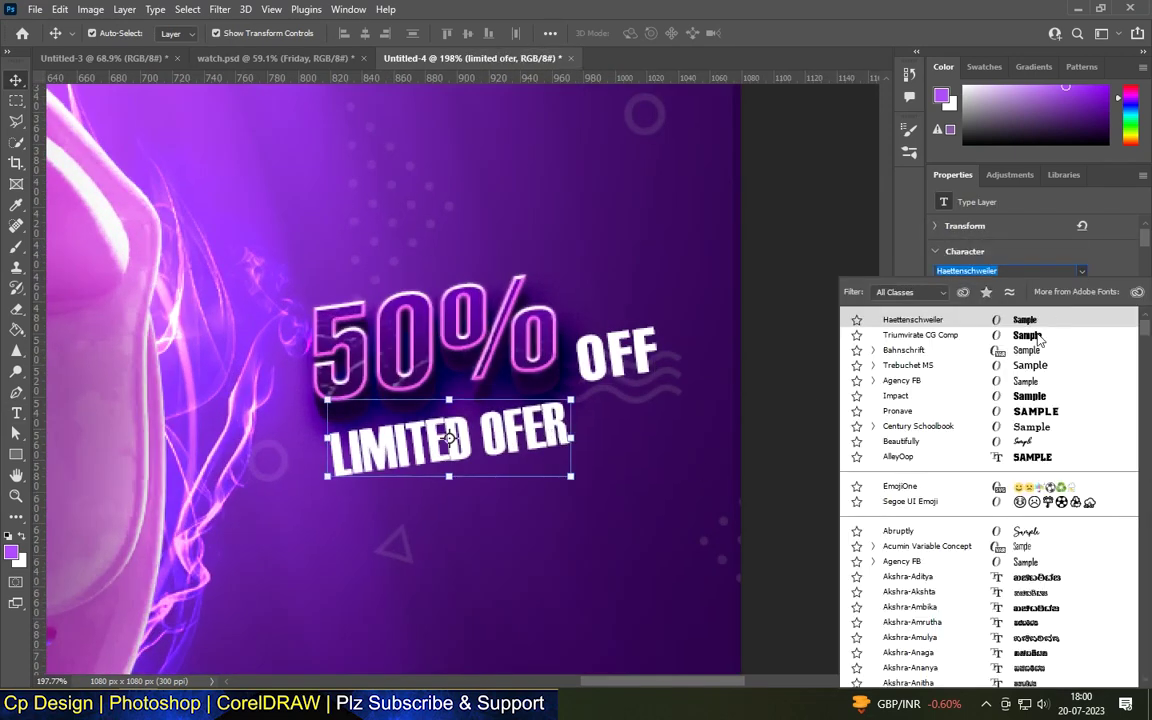
click(874, 350)
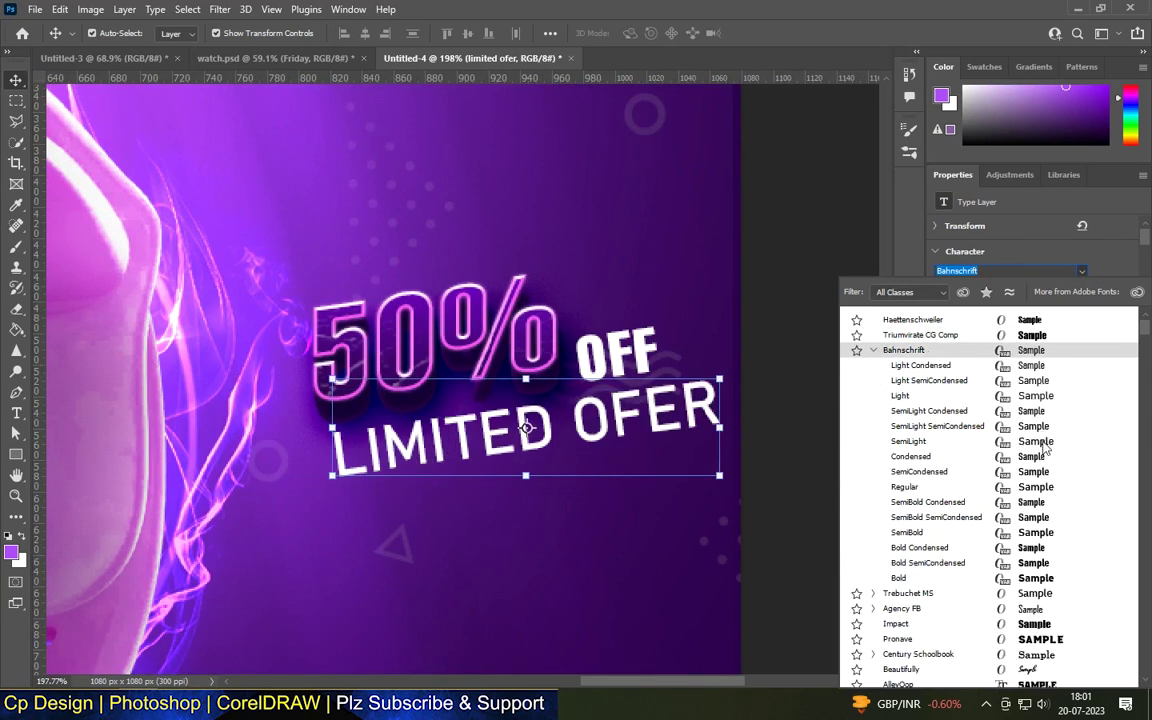
click(1033, 548)
click(614, 352)
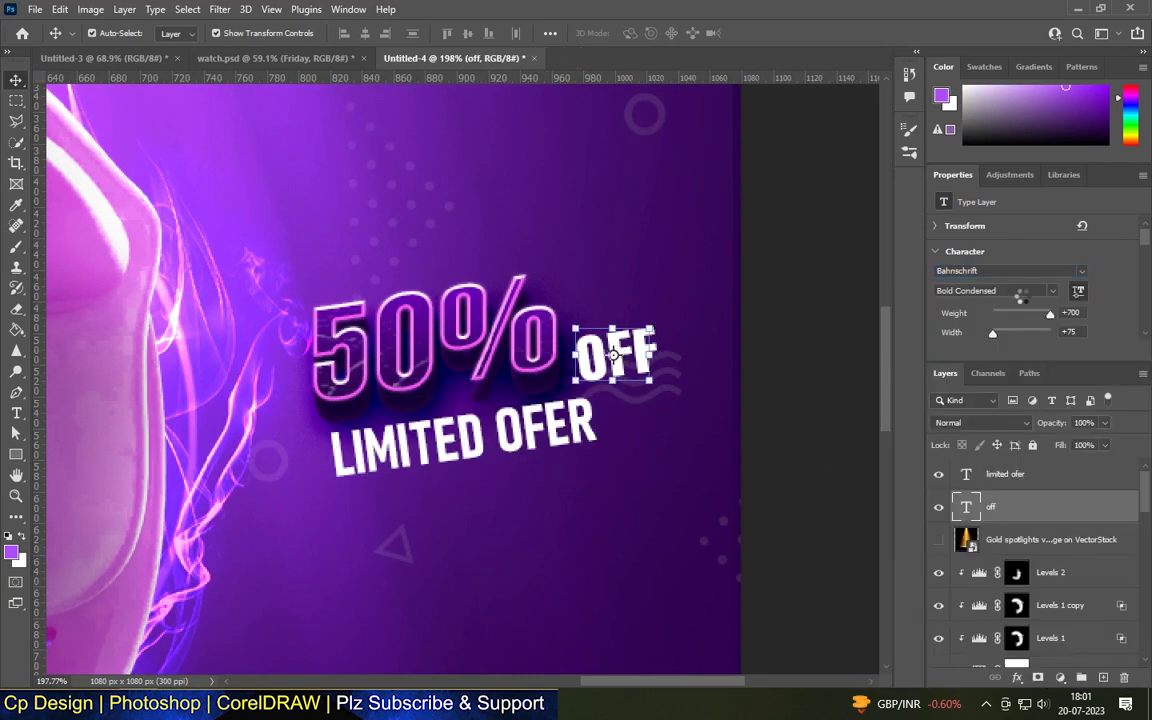
click(790, 362)
Start a new text block to the left of the watch
scroll(700, 362, down, 3)
scroll(612, 361, up, 3)
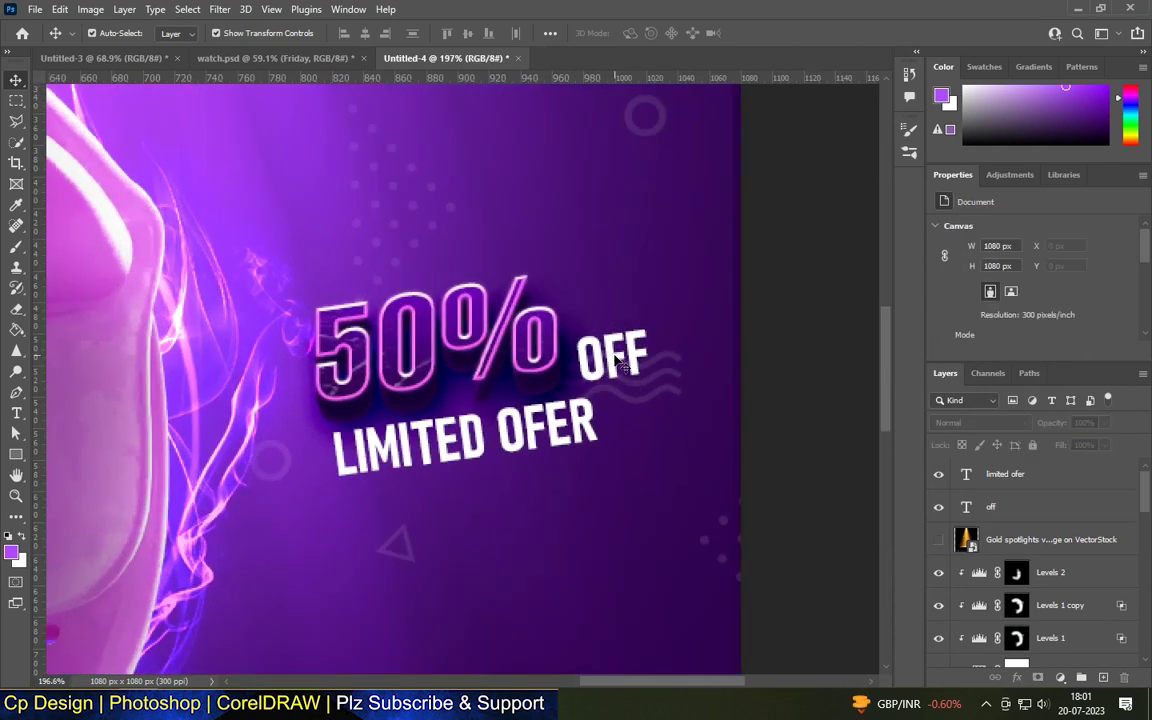
scroll(617, 362, down, 5)
key(t)
scroll(237, 230, up, 3)
click(197, 389)
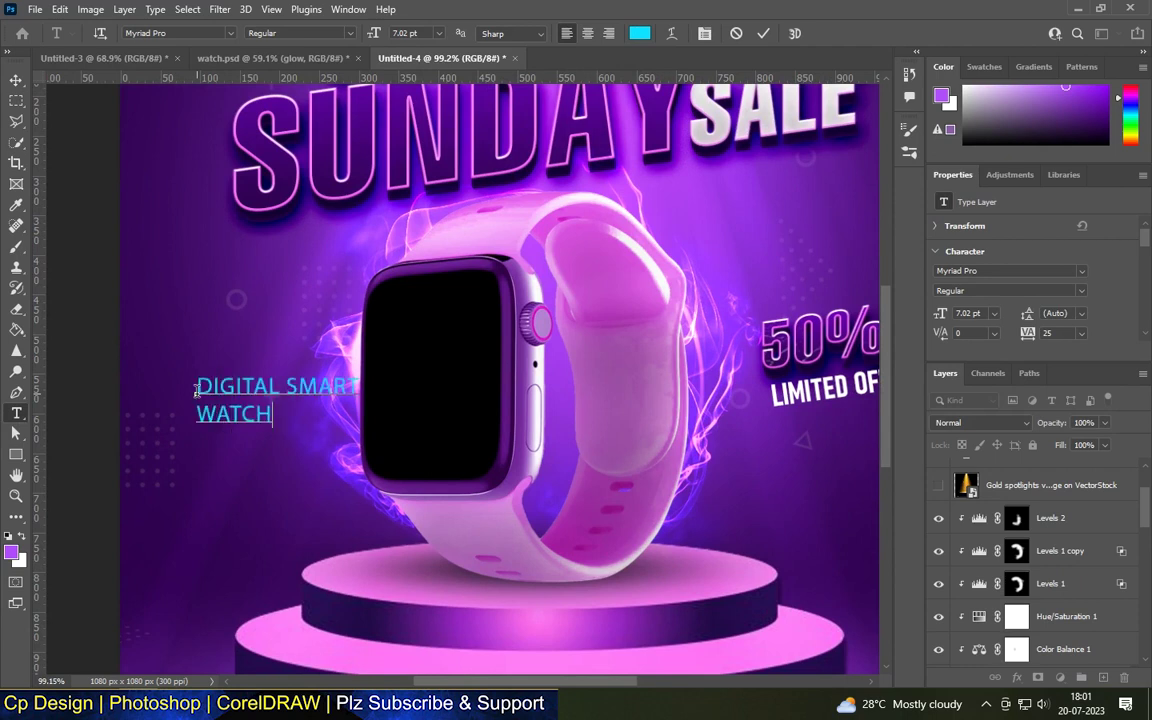
Confirm the Digital Smart Watch caption and centre-align its lines
scroll(290, 392, up, 1)
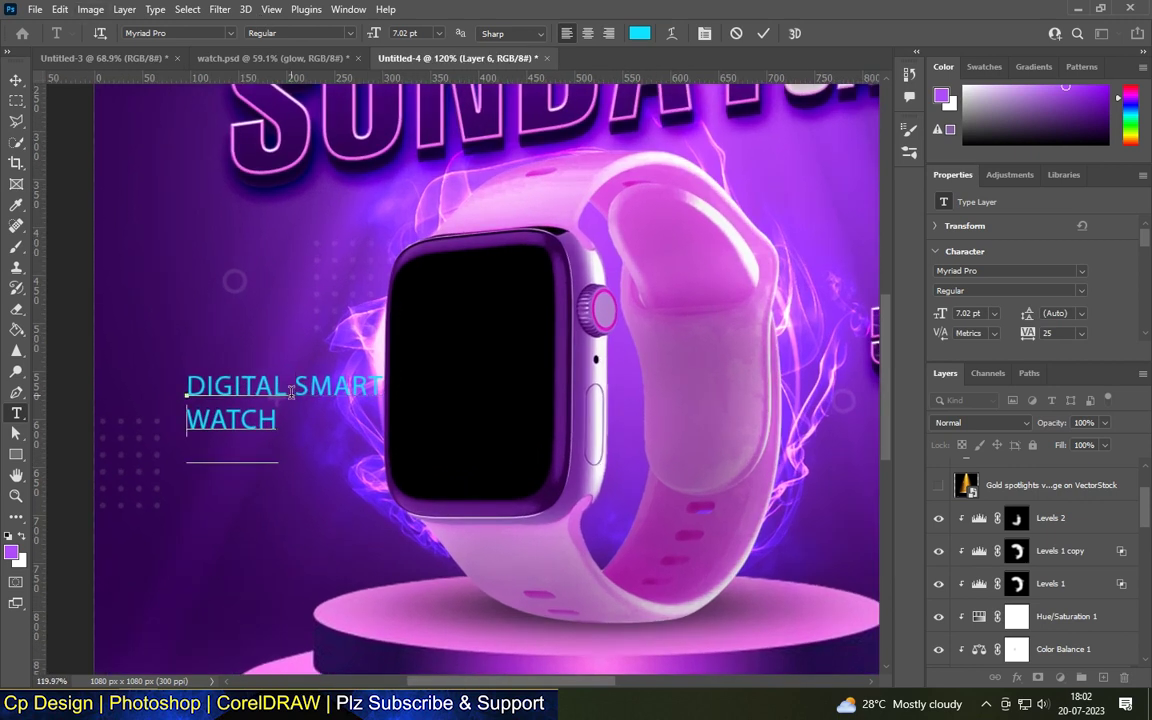
key(ctrl+Return)
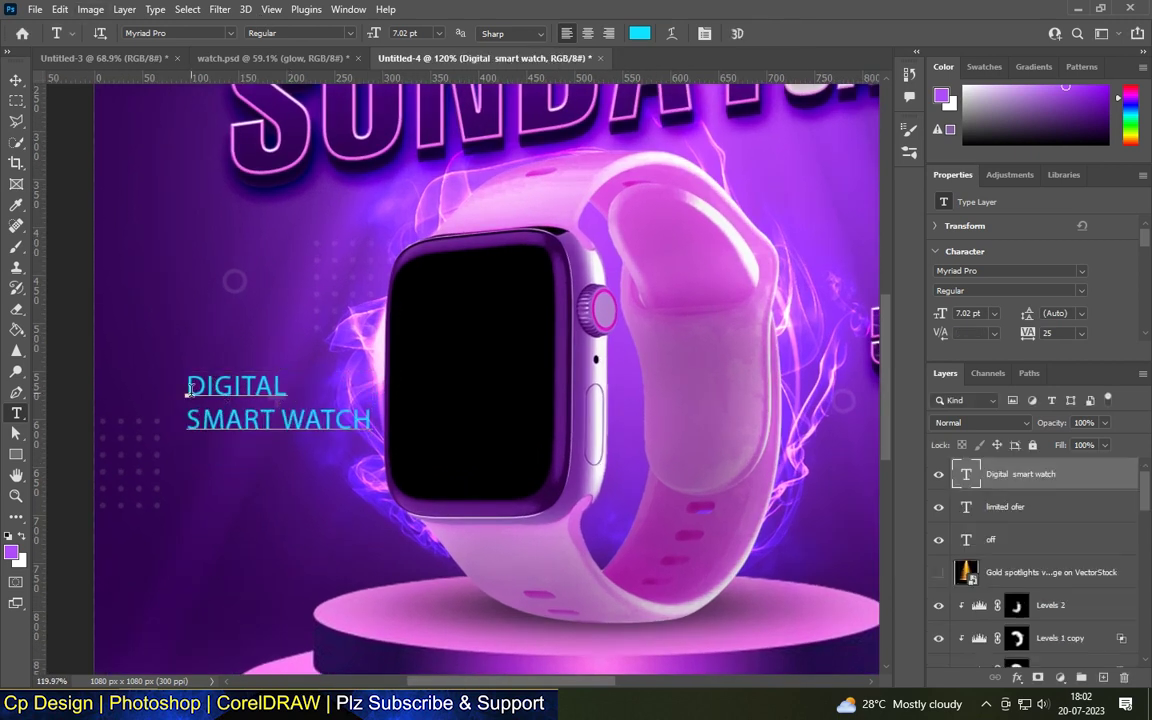
key(ctrl+a)
key(ctrl+shift+c)
key(ctrl+Return)
key(v)
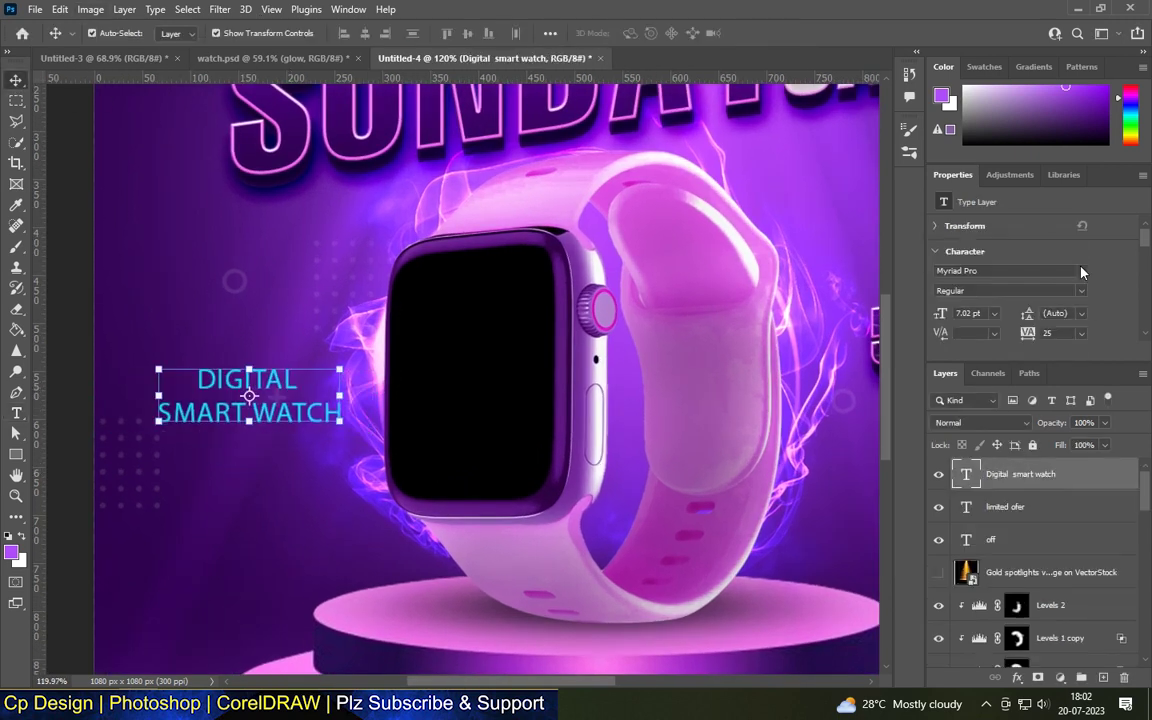
Set the caption font to Almety and retype the caption text
click(1081, 271)
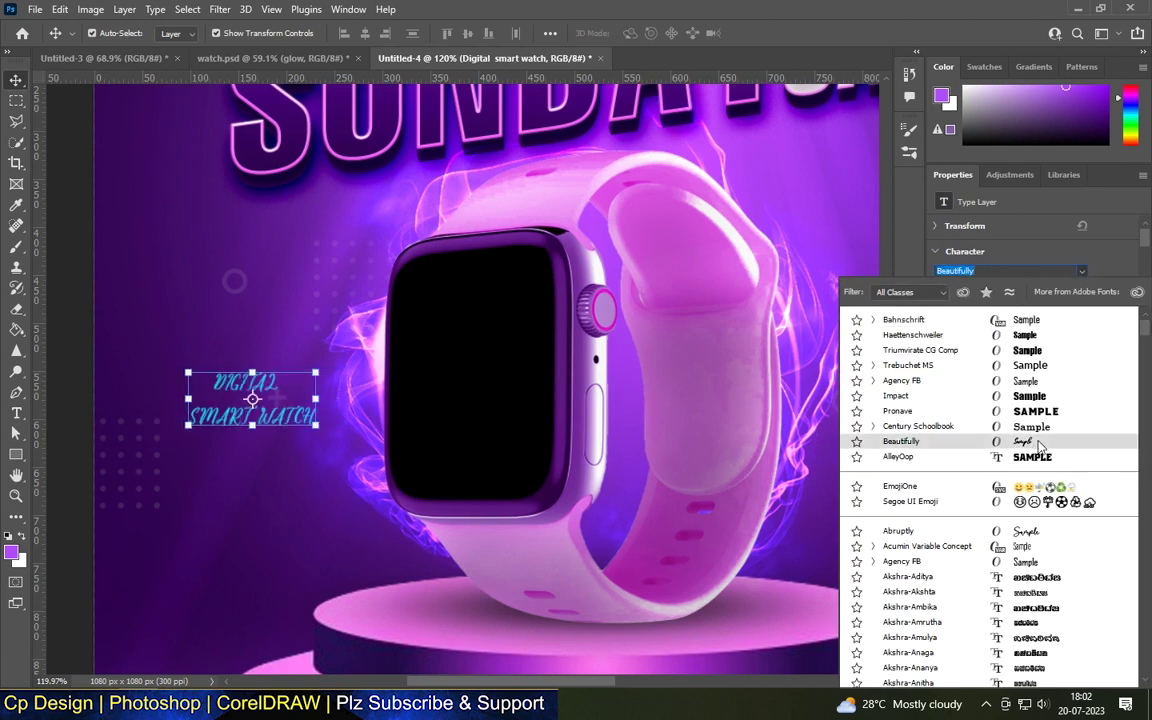
scroll(1035, 445, down, 4)
scroll(1038, 500, down, 5)
scroll(1039, 553, down, 2)
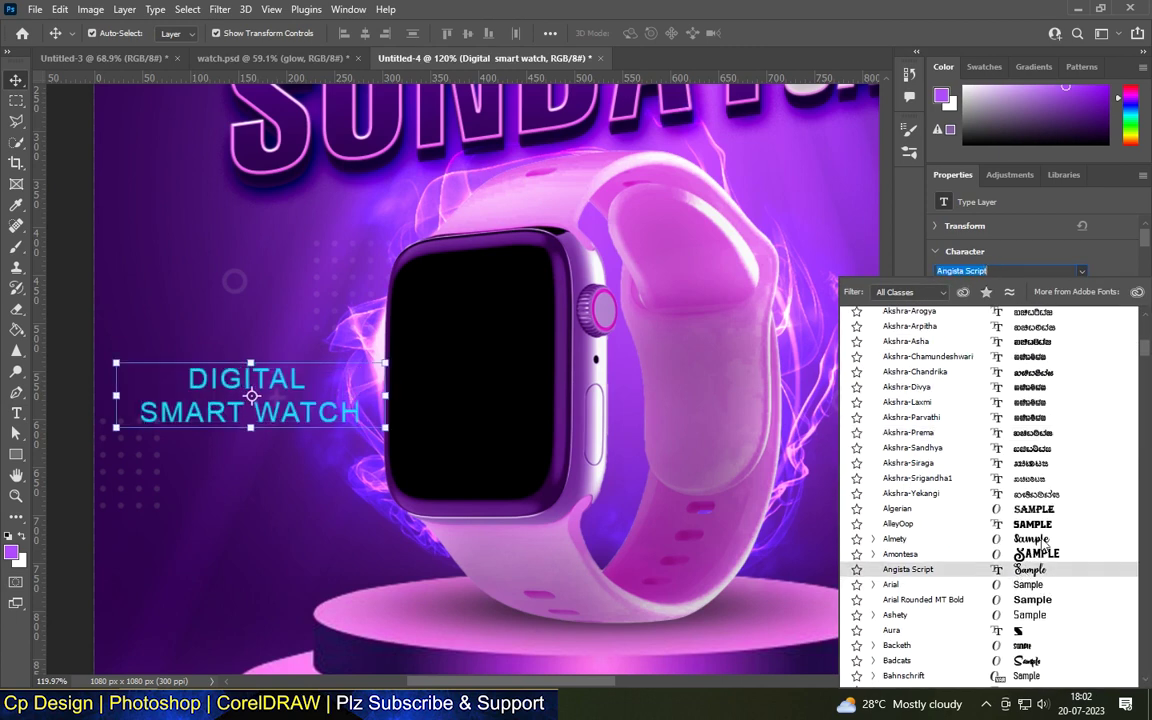
click(1035, 538)
double_click(344, 411)
text(D)
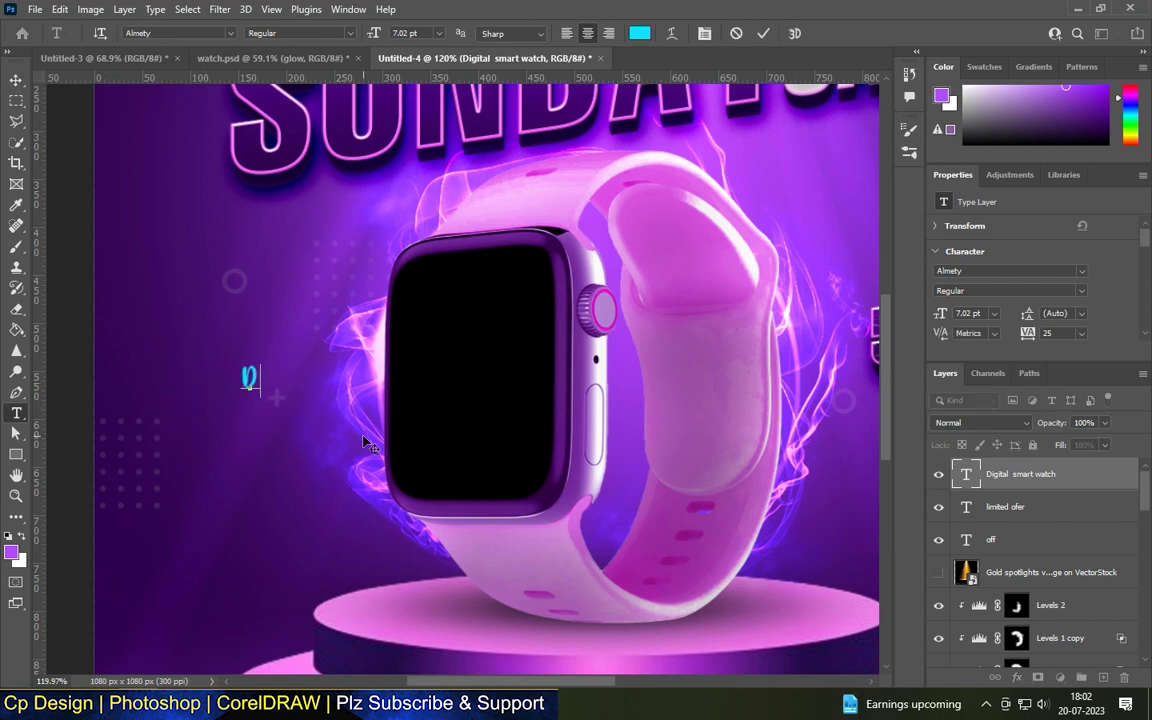
text(ITAL SMART WATCH)
key(ctrl+a)
click(1080, 270)
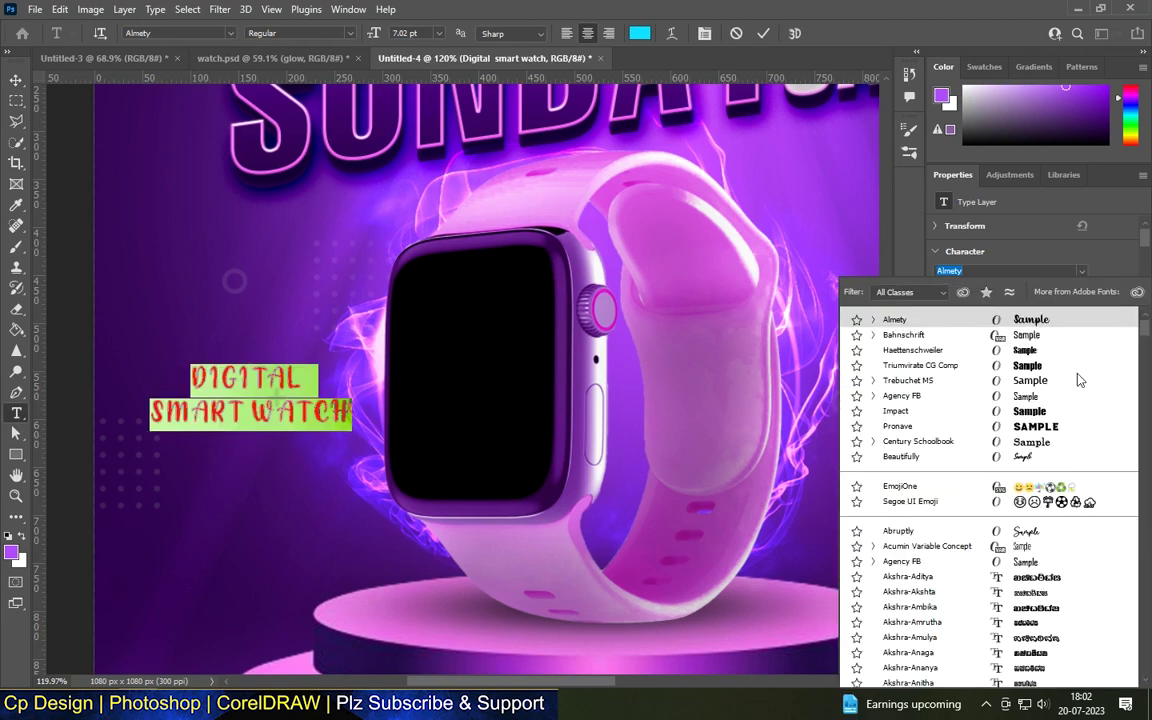
click(1048, 598)
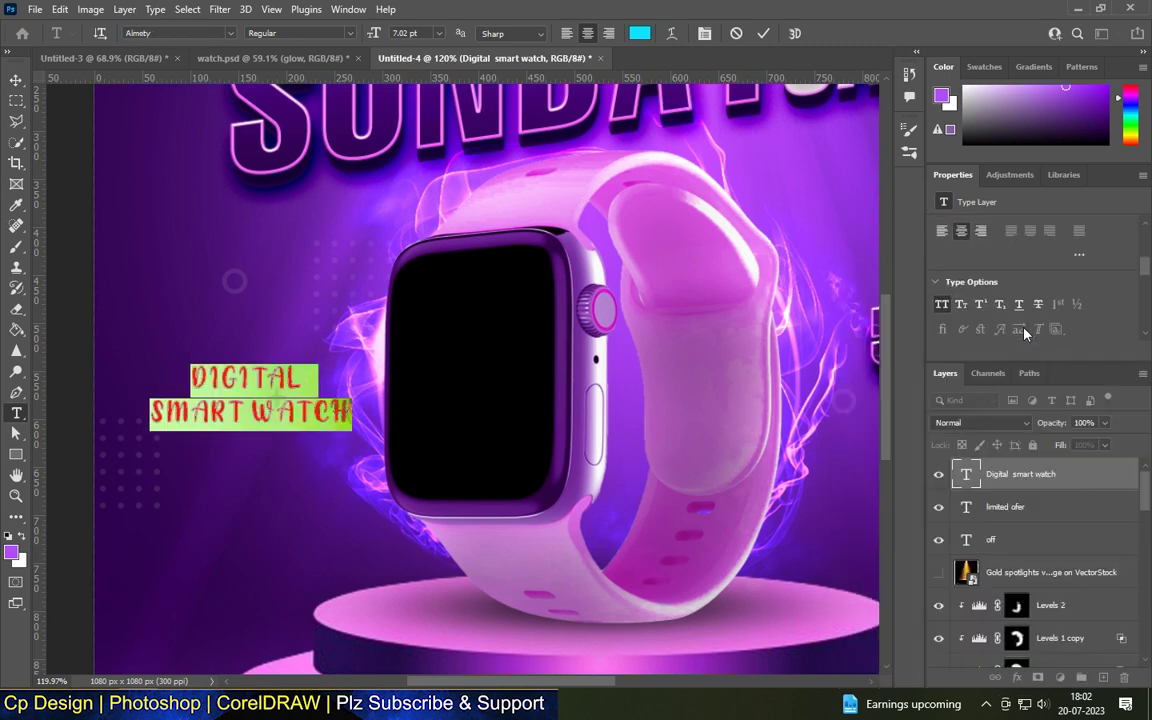
key(Escape)
key(ctrl+Return)
Fix the caption's capital letters so it reads Digital Smart Watch
scroll(172, 415, up, 2)
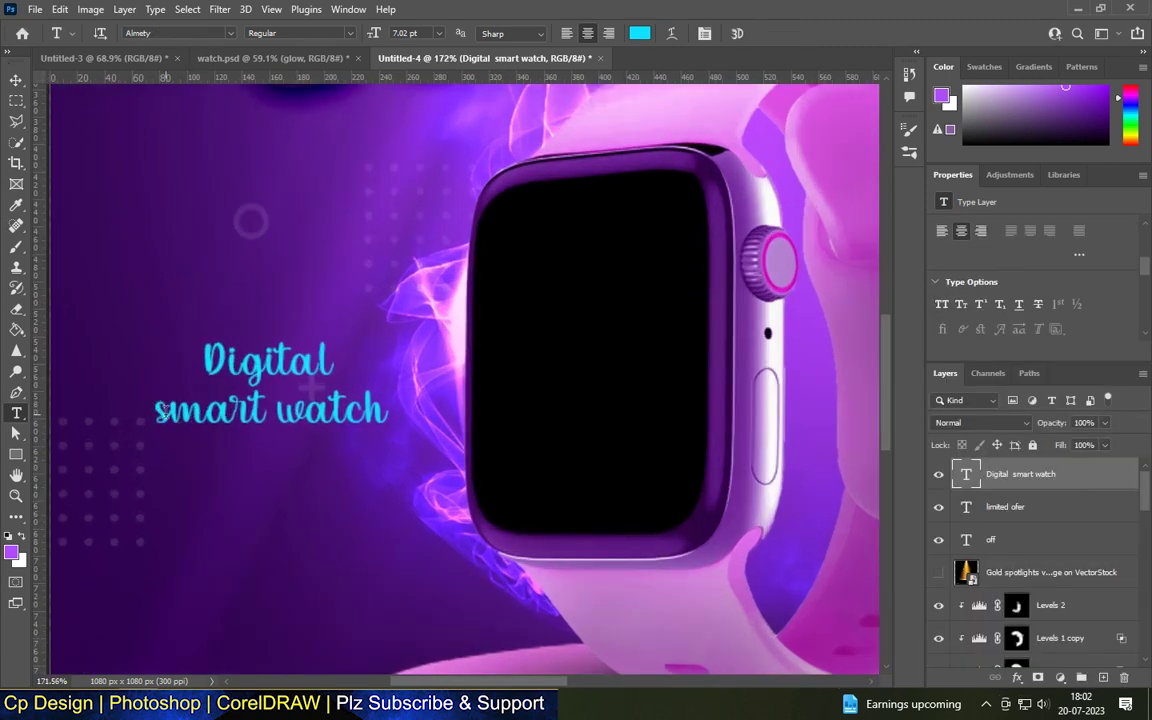
text(S)
key(Delete)
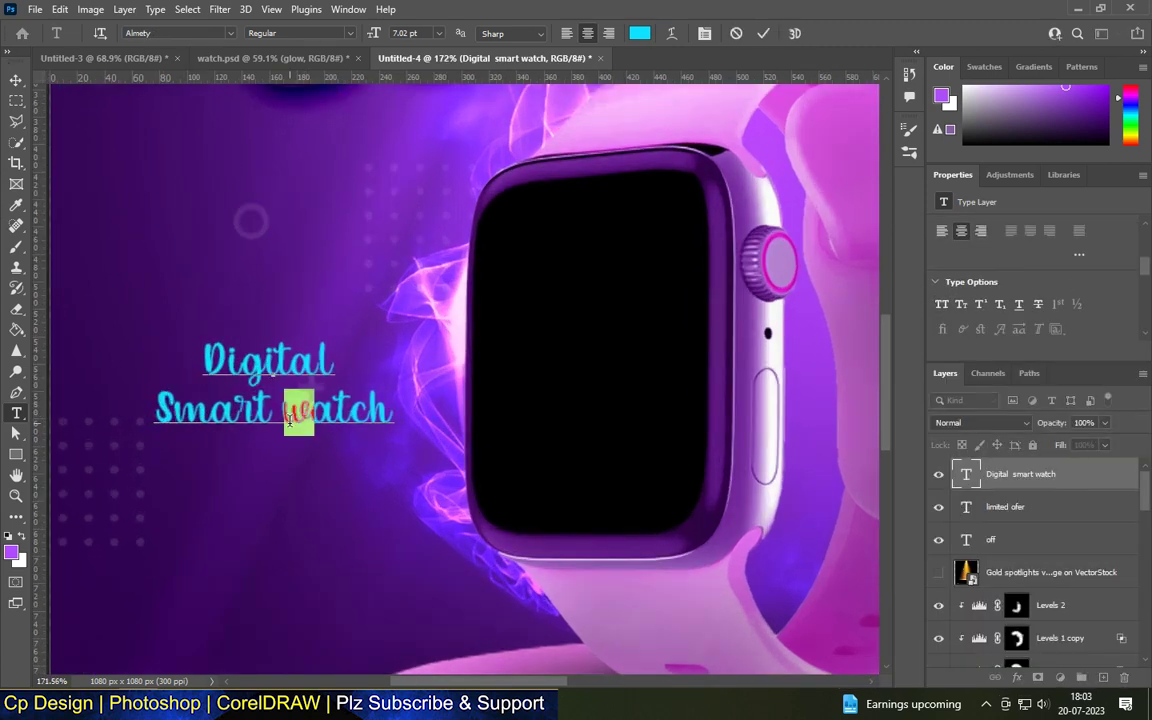
text(W)
key(ctrl+Return)
key(ctrl+t)
scroll(288, 311, down, 2)
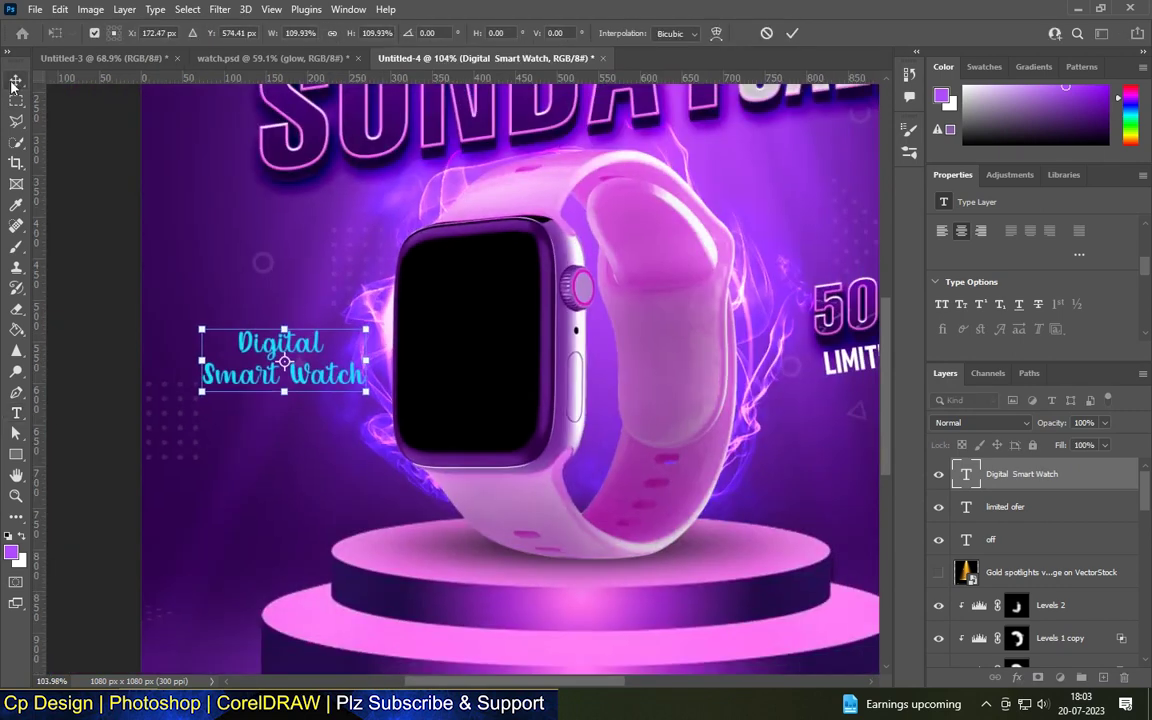
key(Return)
scroll(517, 335, down, 3)
scroll(958, 284, down, 2)
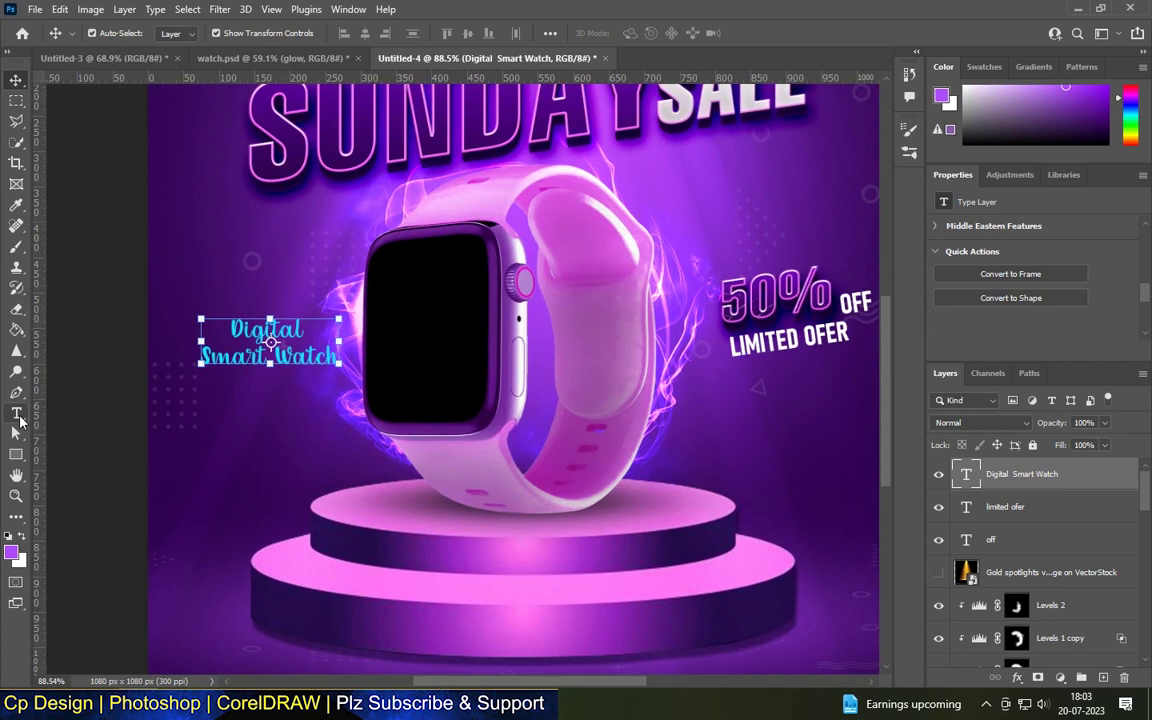
Recolour the caption text light pink in the Color Picker
click(20, 421)
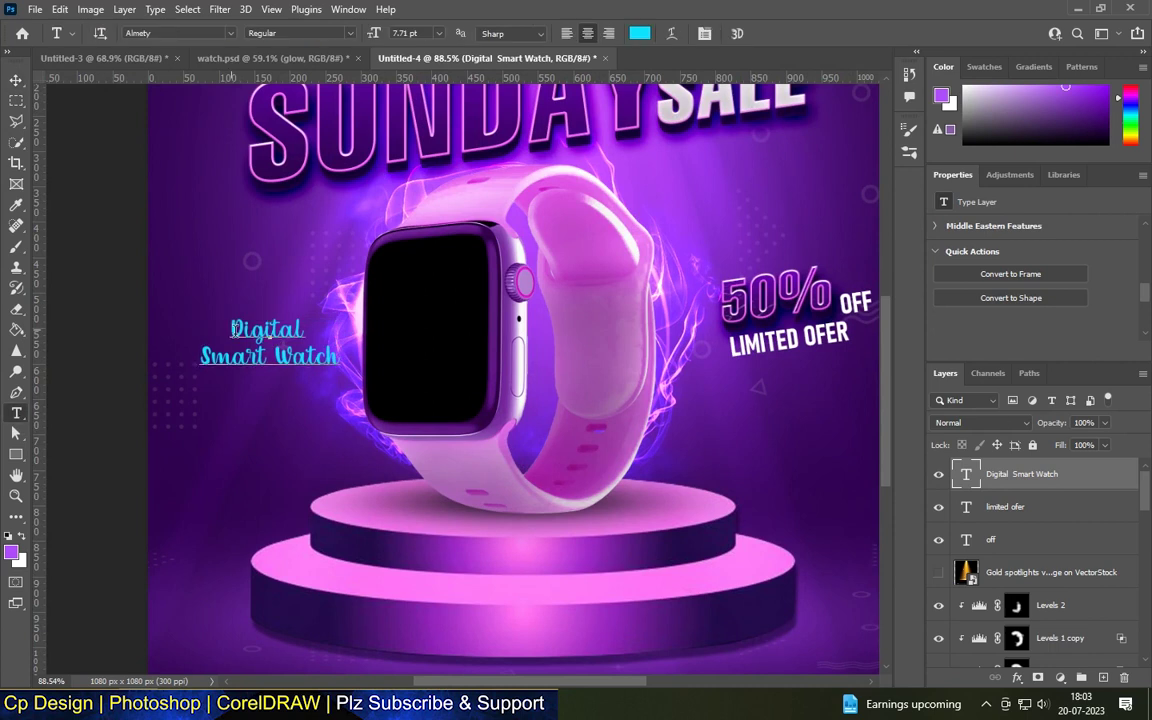
key(Return)
scroll(955, 229, up, 3)
scroll(1061, 264, up, 2)
click(1063, 262)
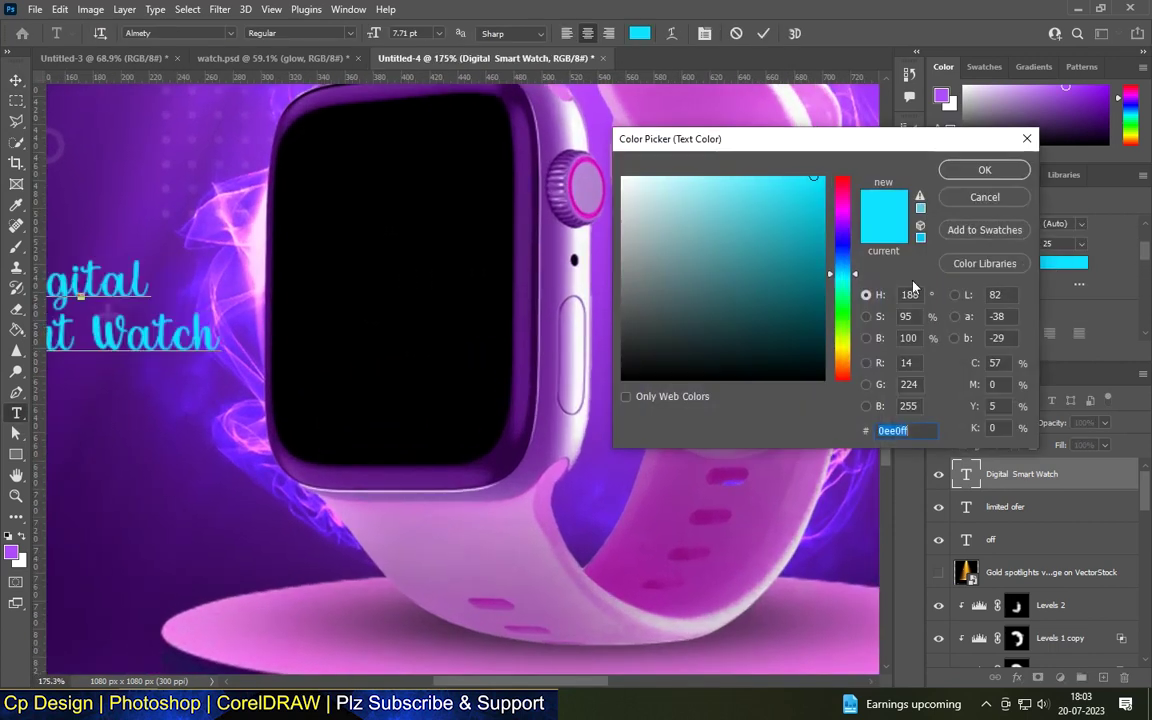
click(841, 213)
click(694, 219)
click(721, 179)
key(Return)
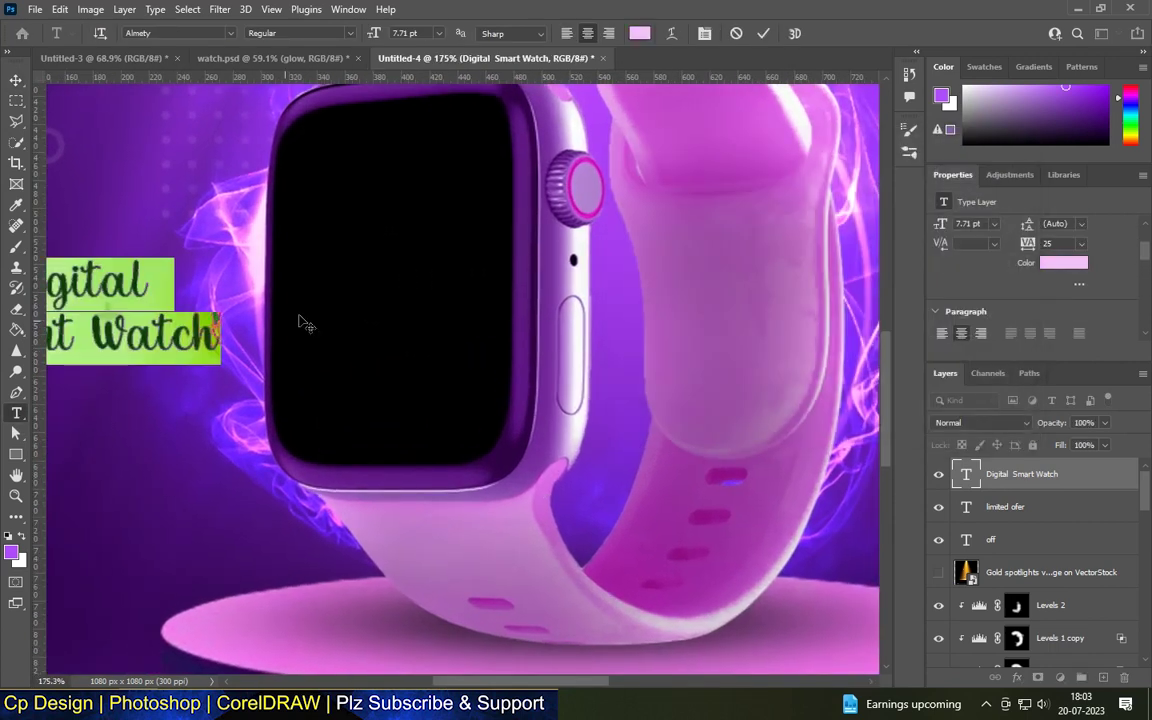
key(ctrl+Return)
scroll(743, 458, down, 3)
Tilt the caption about 8 degrees upward and move it up-left beside the watch
key(v)
scroll(296, 333, up, 2)
right_click(295, 333)
click(325, 372)
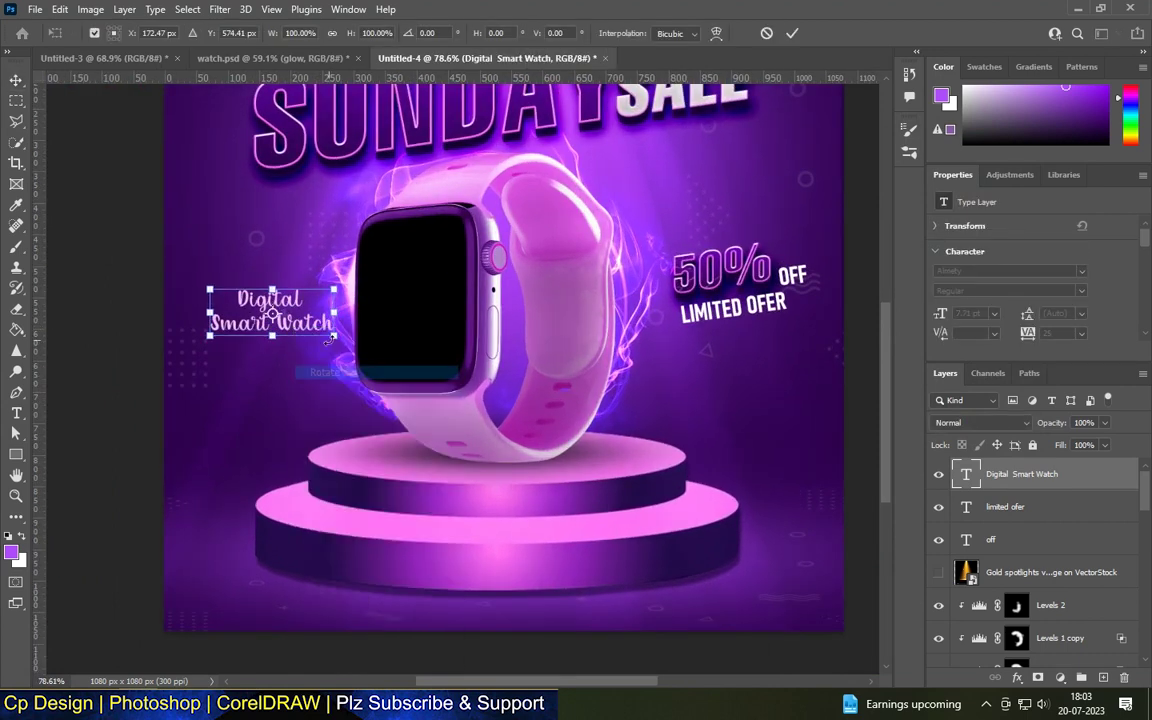
scroll(235, 305, up, 3)
right_click(310, 330)
click(340, 68)
drag(428, 331, 424, 285)
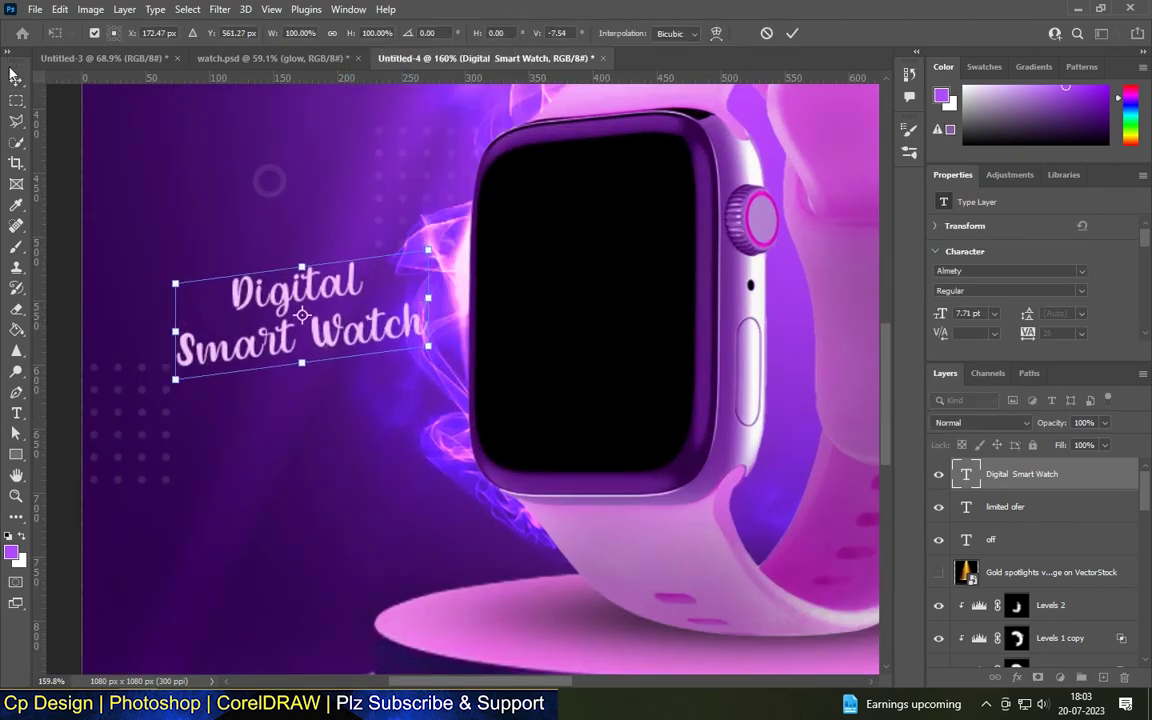
key(Return)
drag(340, 310, 328, 170)
scroll(128, 360, down, 3)
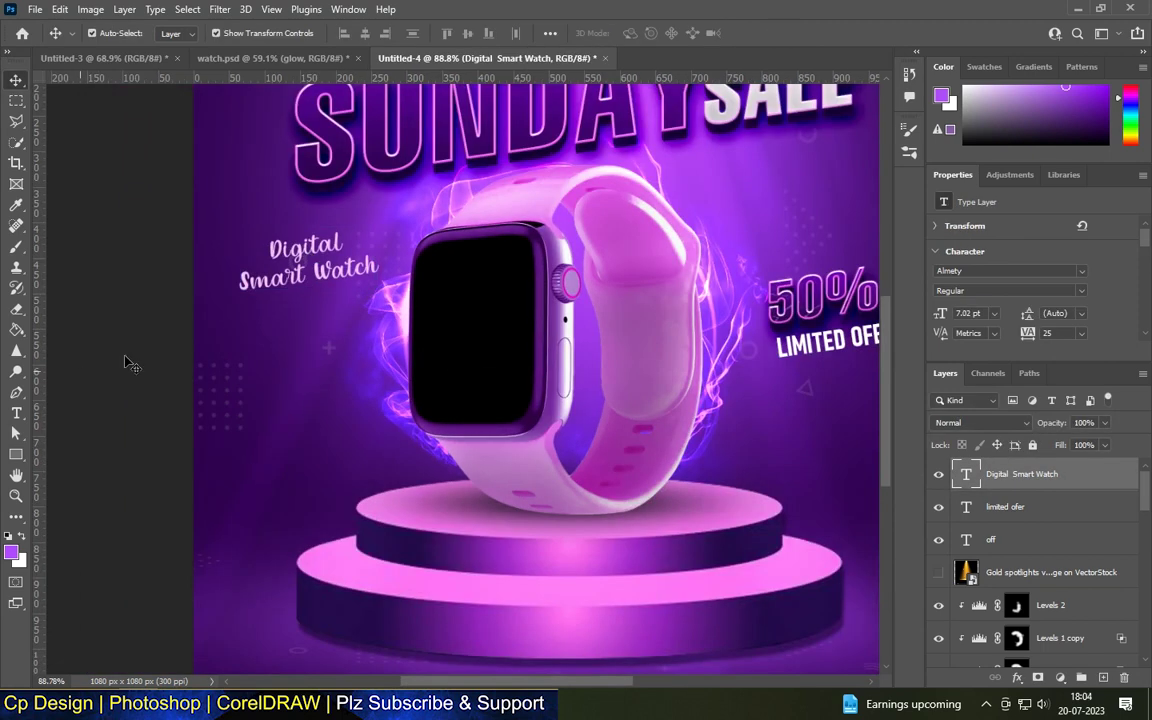
scroll(128, 360, down, 2)
click(18, 412)
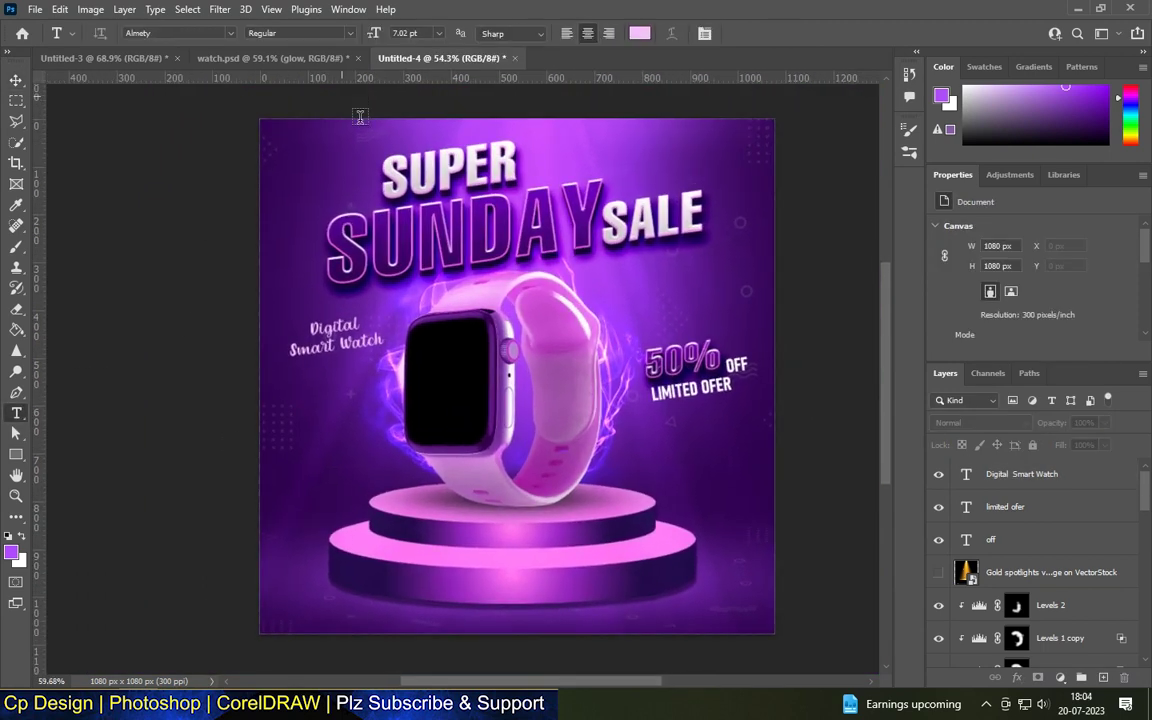
Add an all-caps LOGO HERE text in Bahnschrift at the poster's top-left
scroll(414, 200, up, 2)
click(180, 33)
click(307, 108)
click(257, 152)
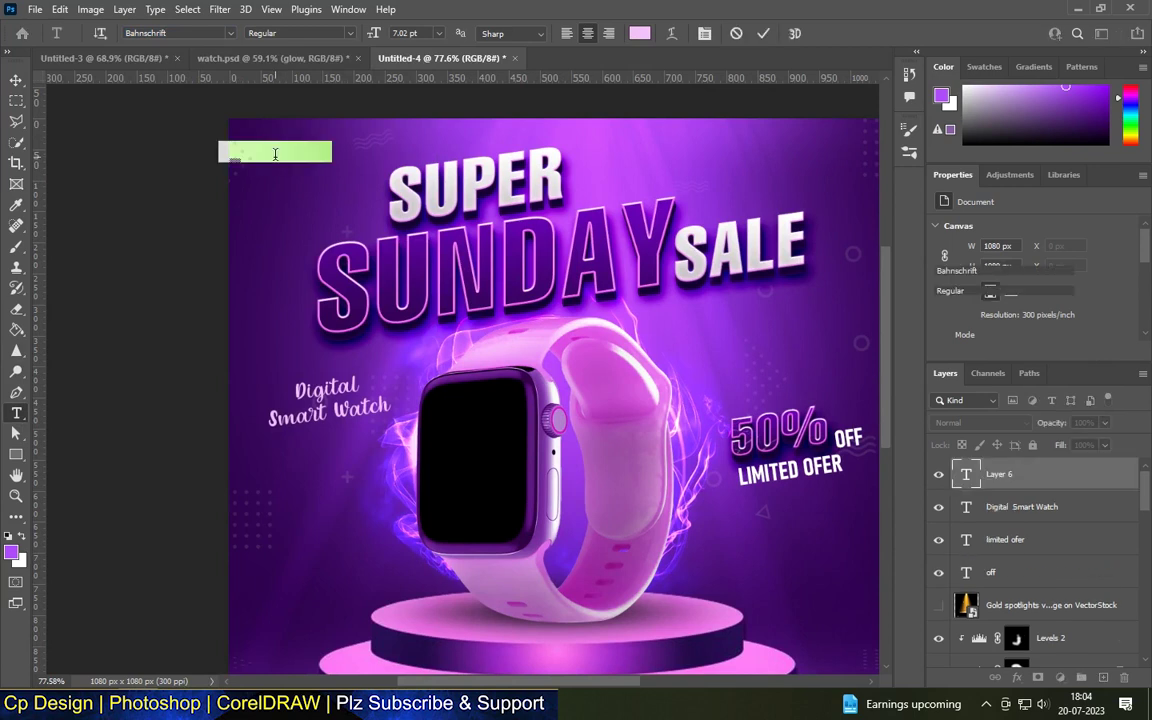
text(logo)
scroll(228, 114, up, 3)
key(ctrl+a)
scroll(1000, 290, down, 3)
click(941, 305)
click(18, 80)
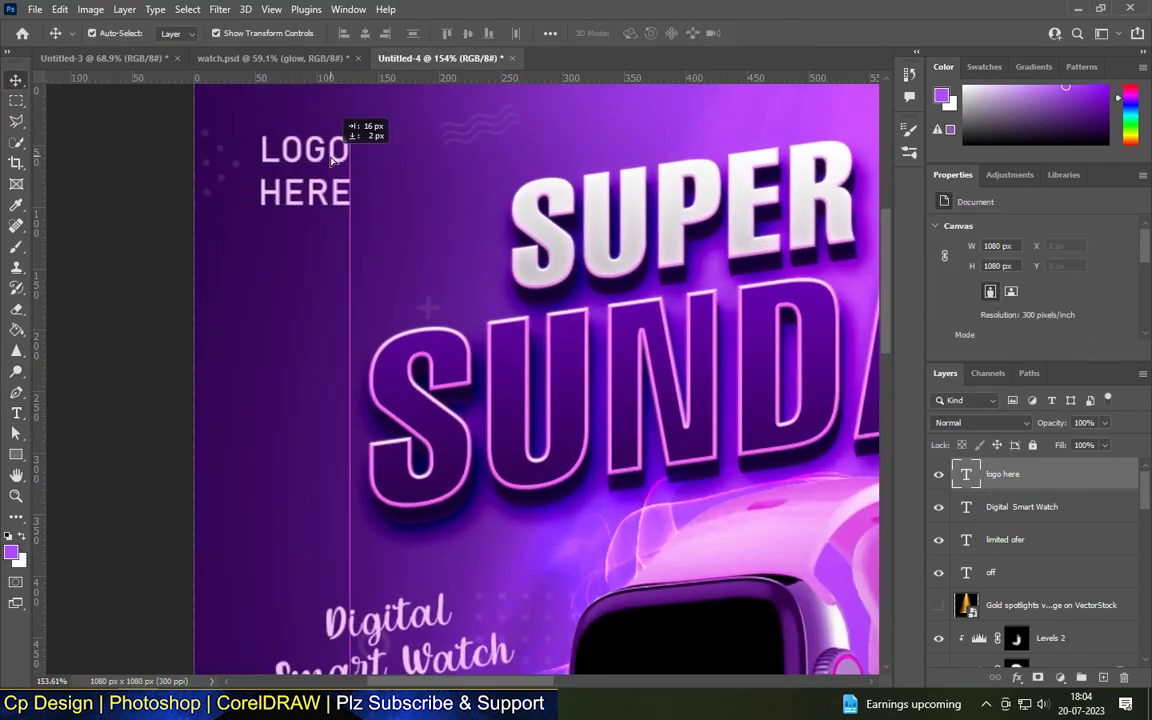
Shrink LOGO HERE to about two-thirds size and colour it #ffffff
key(ctrl+t)
mouse_move(340, 205)
mouse_down()
mouse_move(300, 180)
mouse_move(338, 154)
mouse_move(326, 150)
mouse_up()
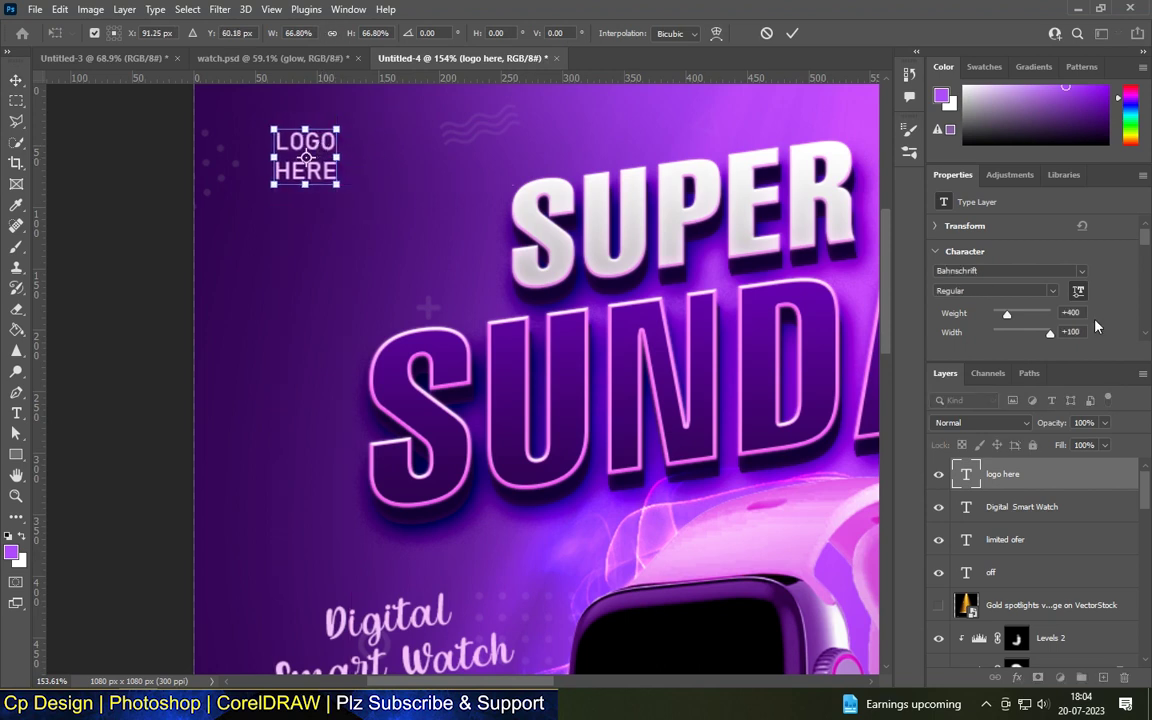
key(Return)
click(1062, 326)
text(ffffff)
key(Return)
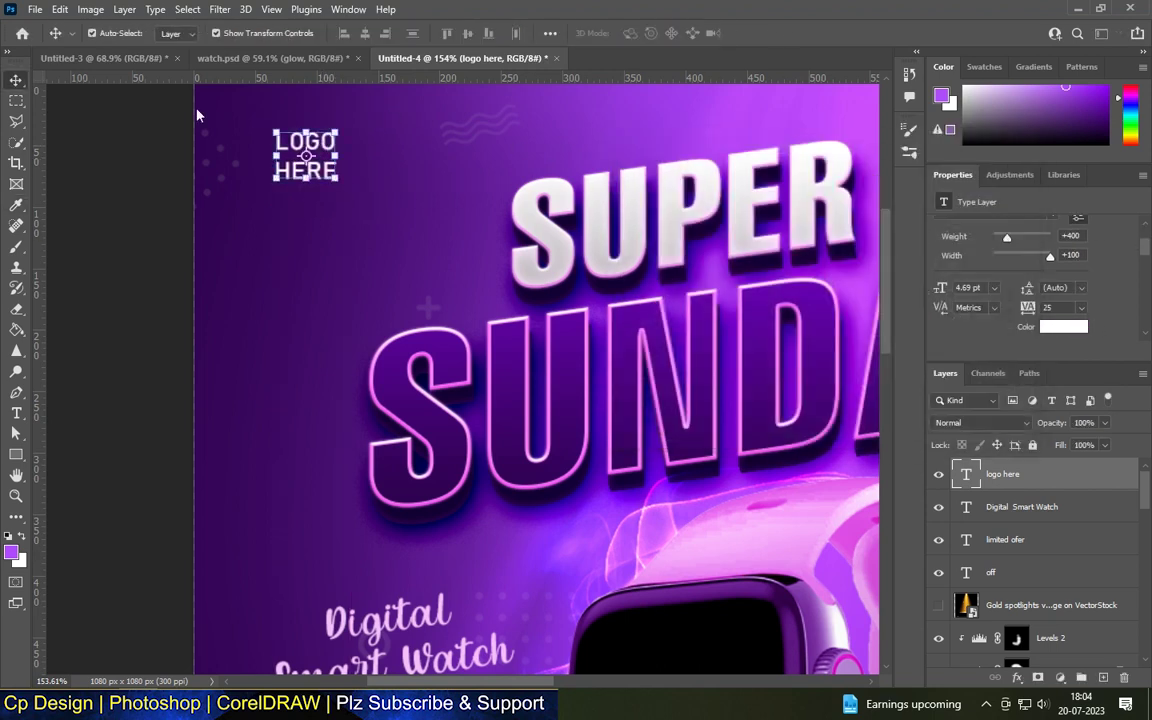
scroll(103, 135, down, 5)
click(289, 221)
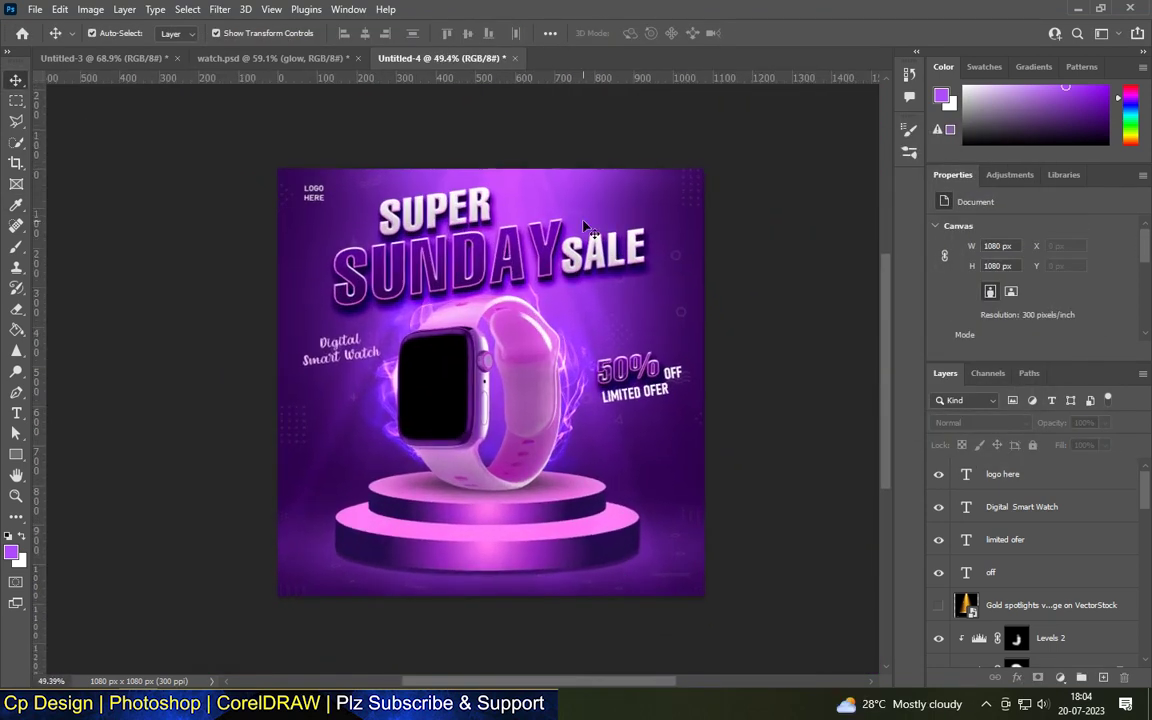
scroll(590, 82, up, 2)
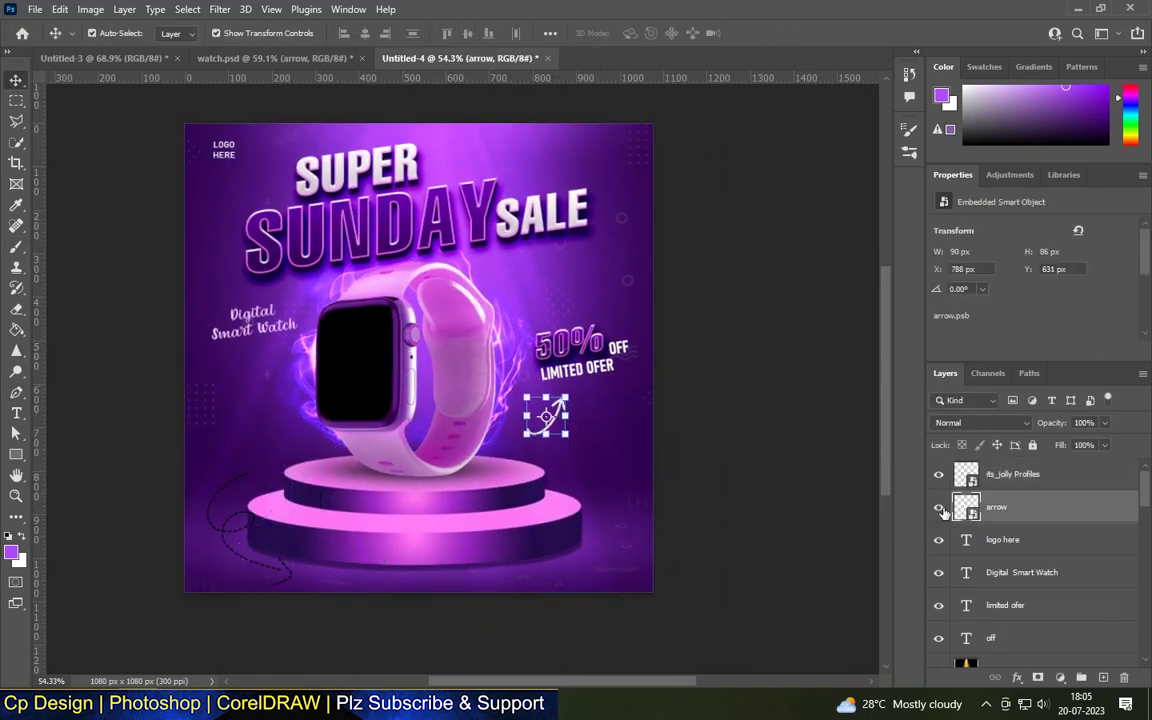
Move the dashed arrow beside Digital Smart Watch, shrinking and rotating it slightly
scroll(286, 454, up, 2)
click(286, 454)
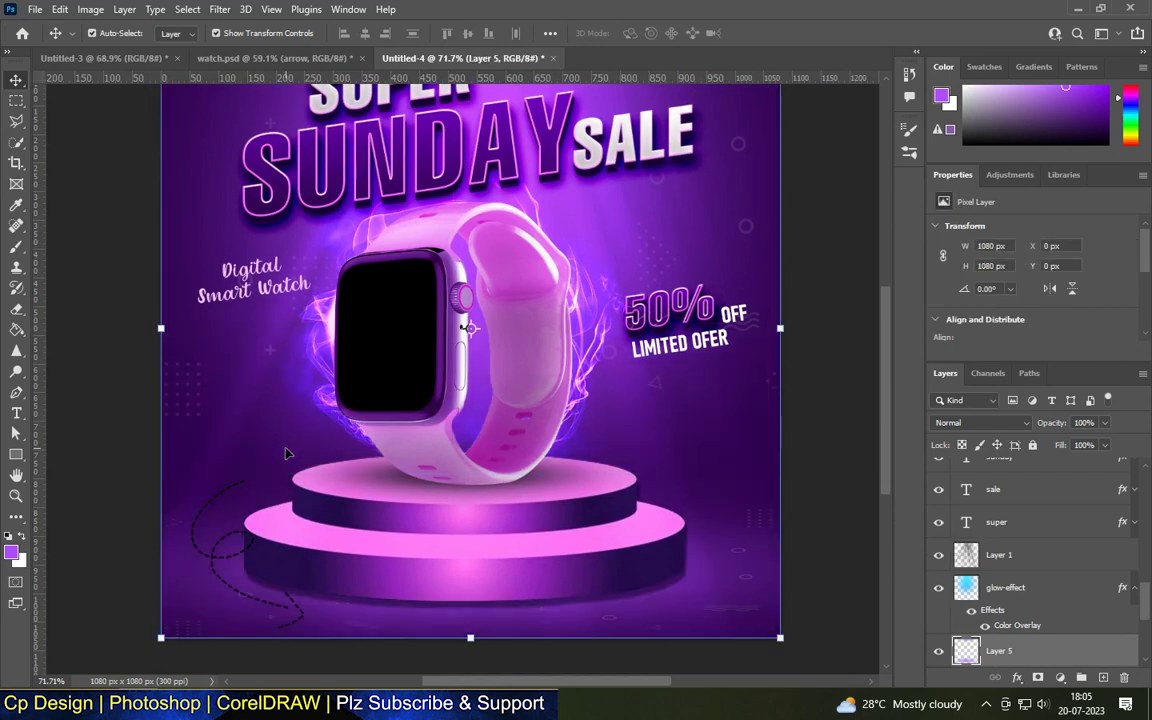
click(240, 544)
drag(212, 526, 215, 400)
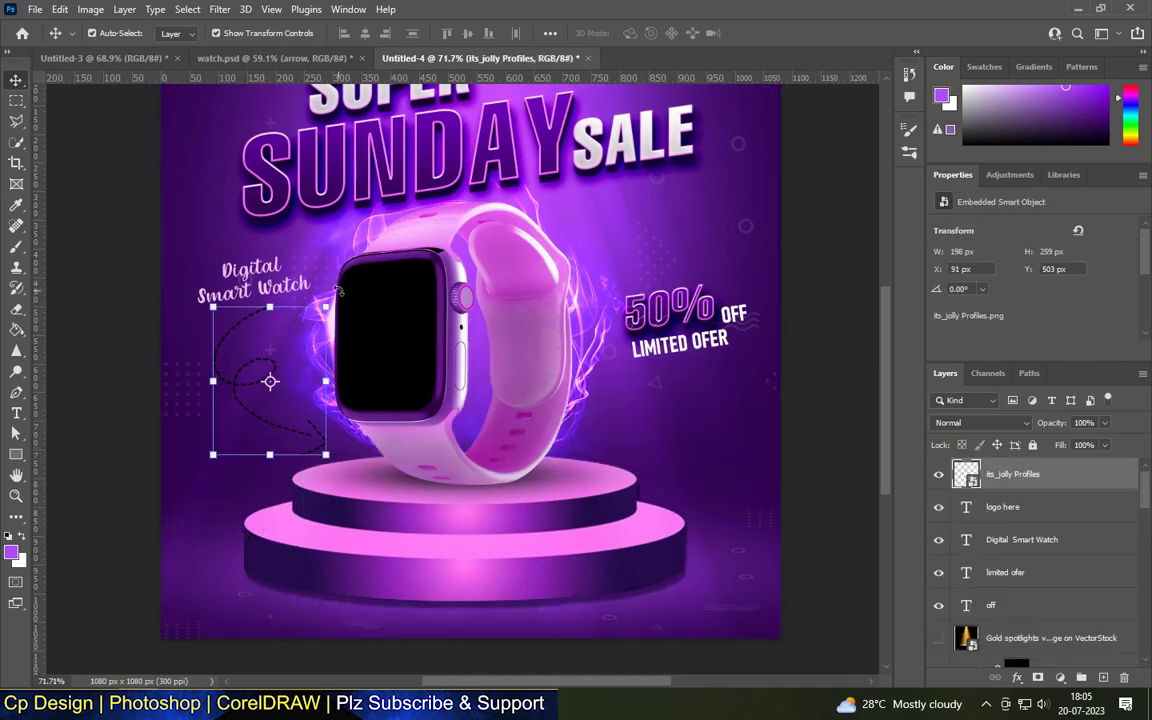
key(ctrl+t)
drag(232, 355, 236, 333)
drag(346, 458, 365, 433)
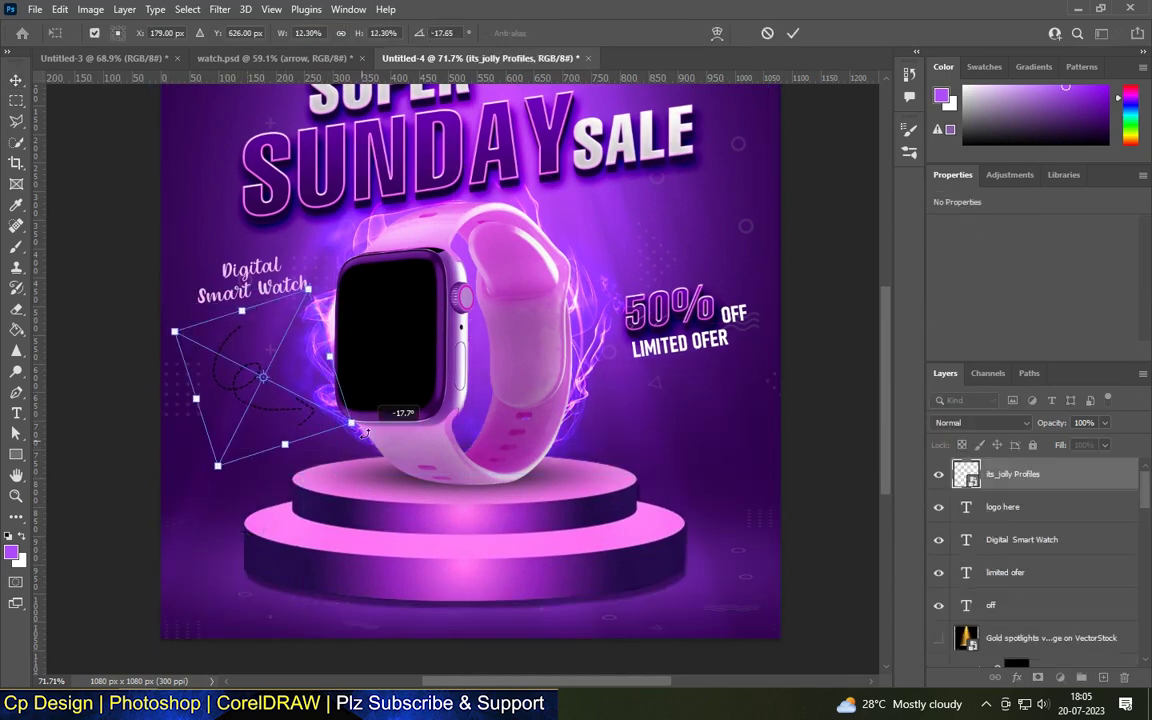
drag(310, 288, 300, 300)
key(Return)
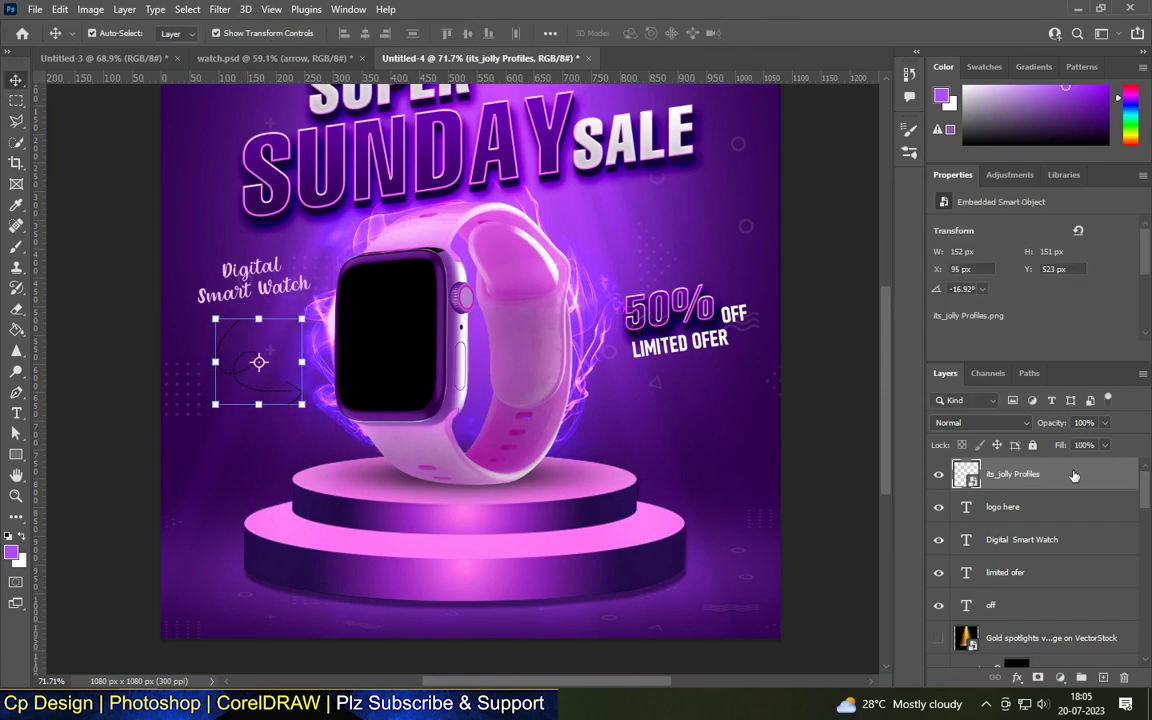
Give the arrow layer a white Color Overlay
double_click(1040, 473)
click(569, 349)
click(904, 193)
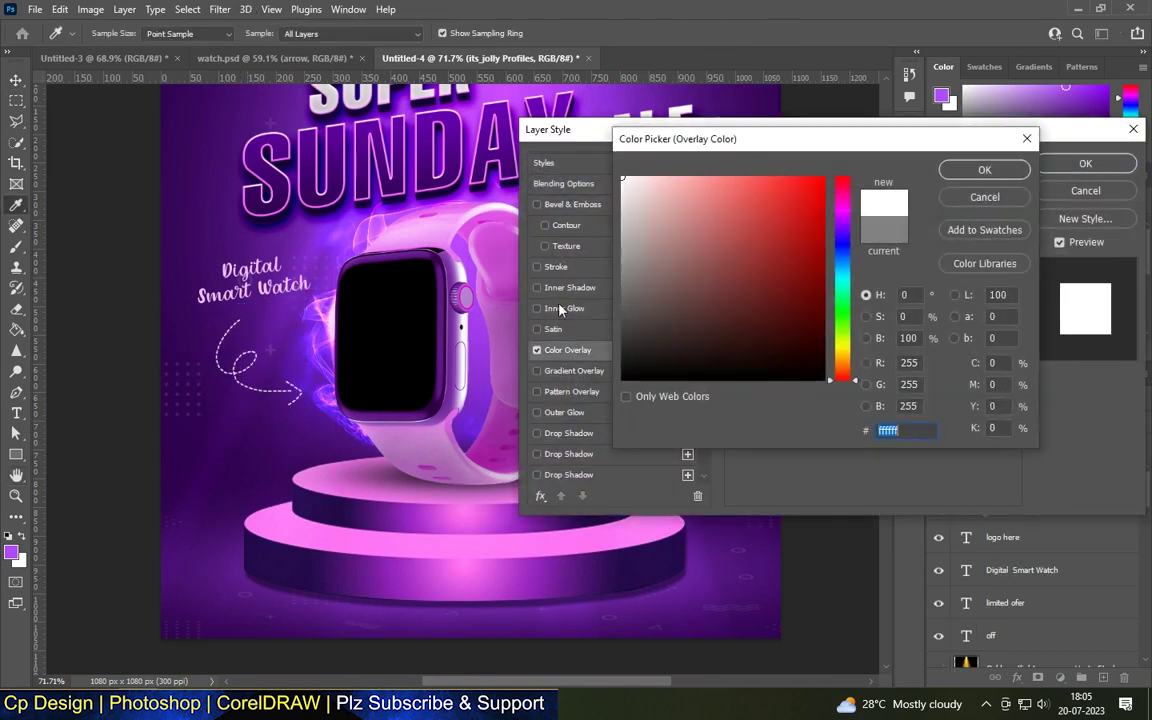
key(Return)
key(Return)
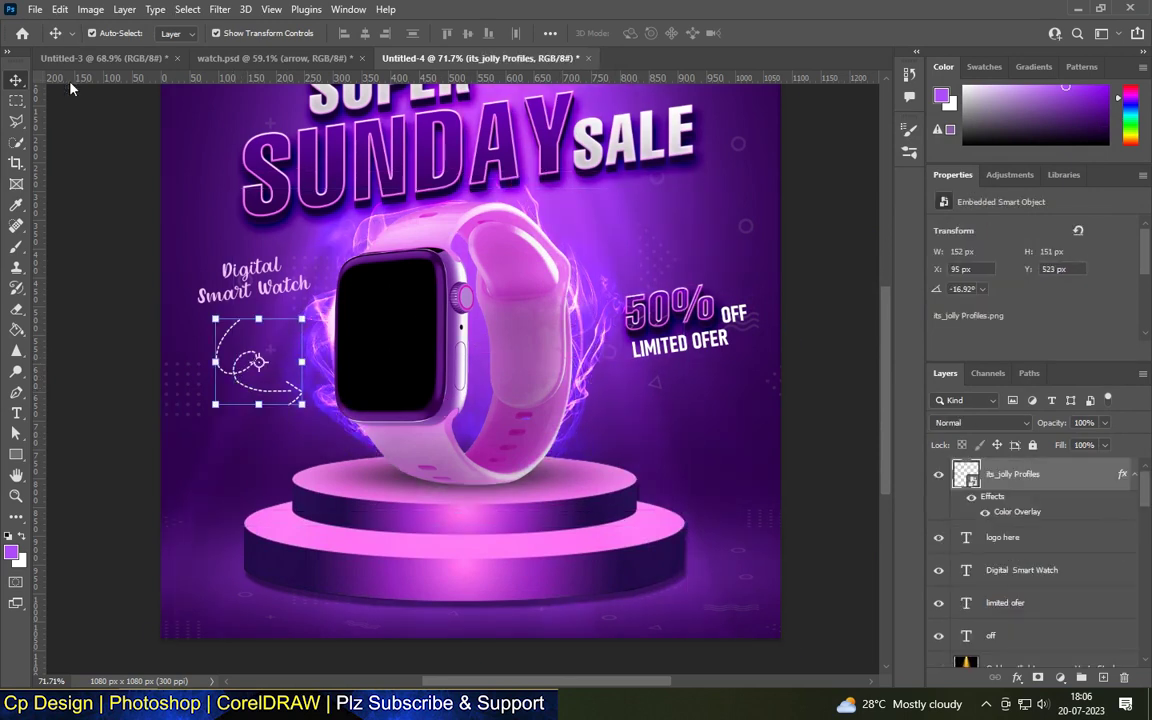
Copy the arrow below LIMITED OFER and rotate it to point up toward it
mouse_move(270, 405)
mouse_down()
mouse_move(674, 462)
mouse_move(765, 444)
mouse_move(702, 311)
mouse_up()
key(ctrl+t)
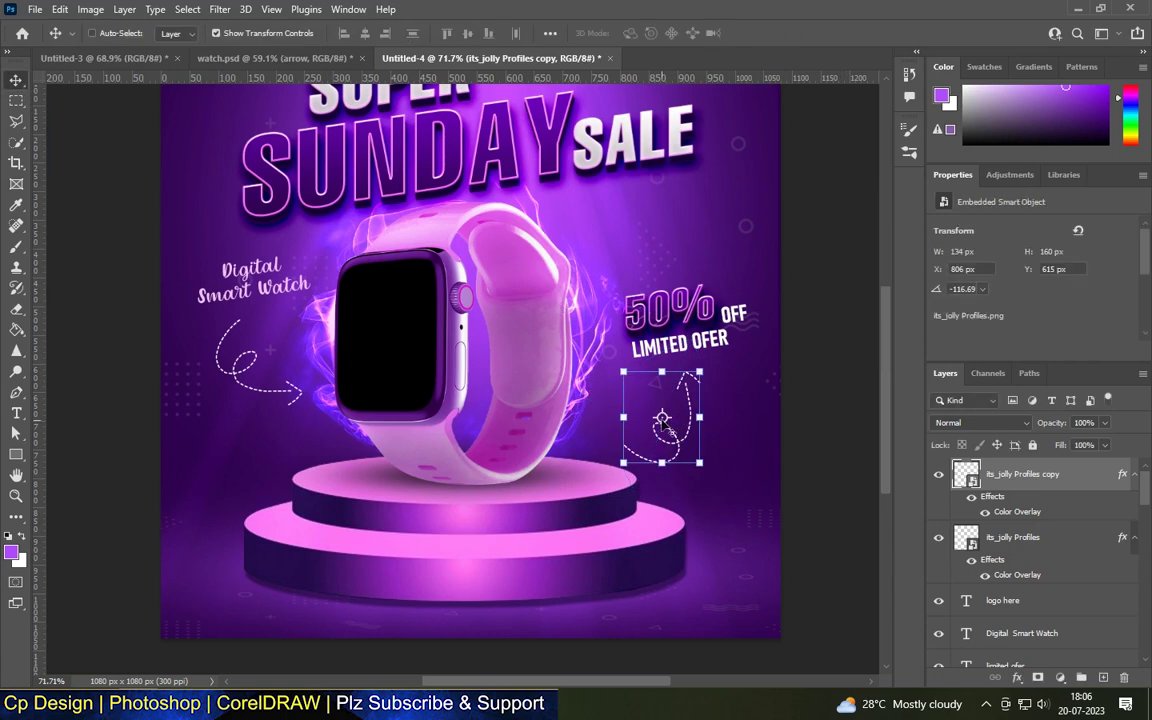
scroll(655, 418, up, 3)
drag(717, 286, 668, 270)
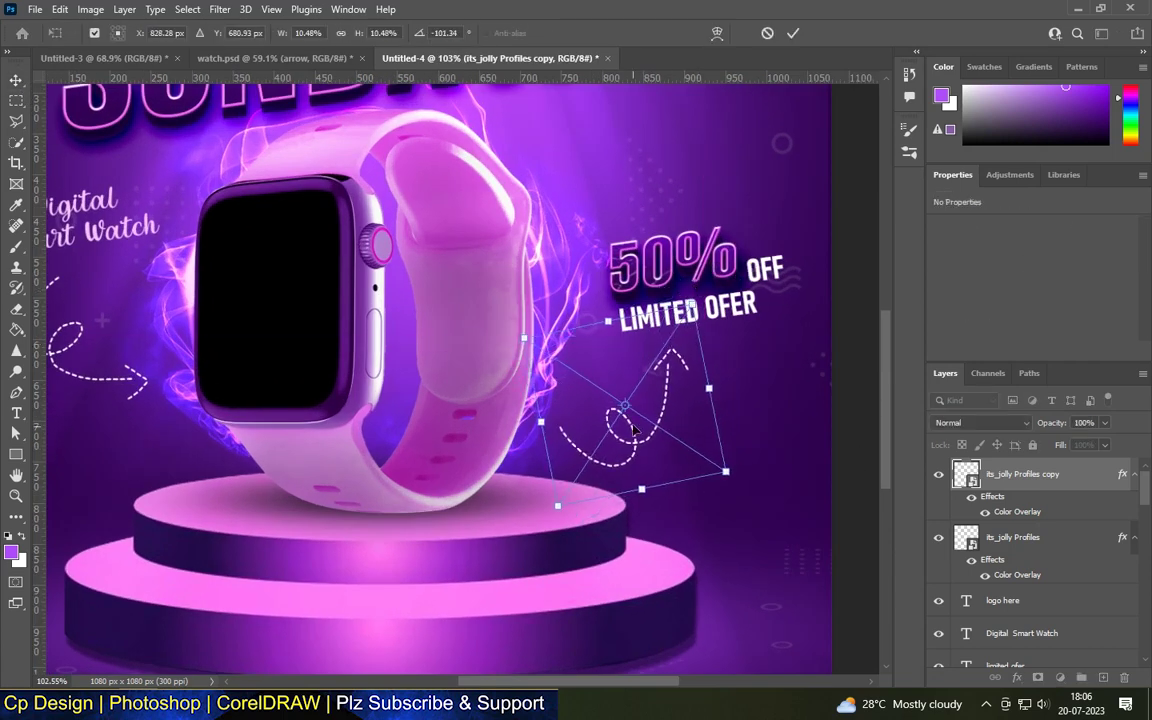
key(Return)
scroll(394, 456, down, 3)
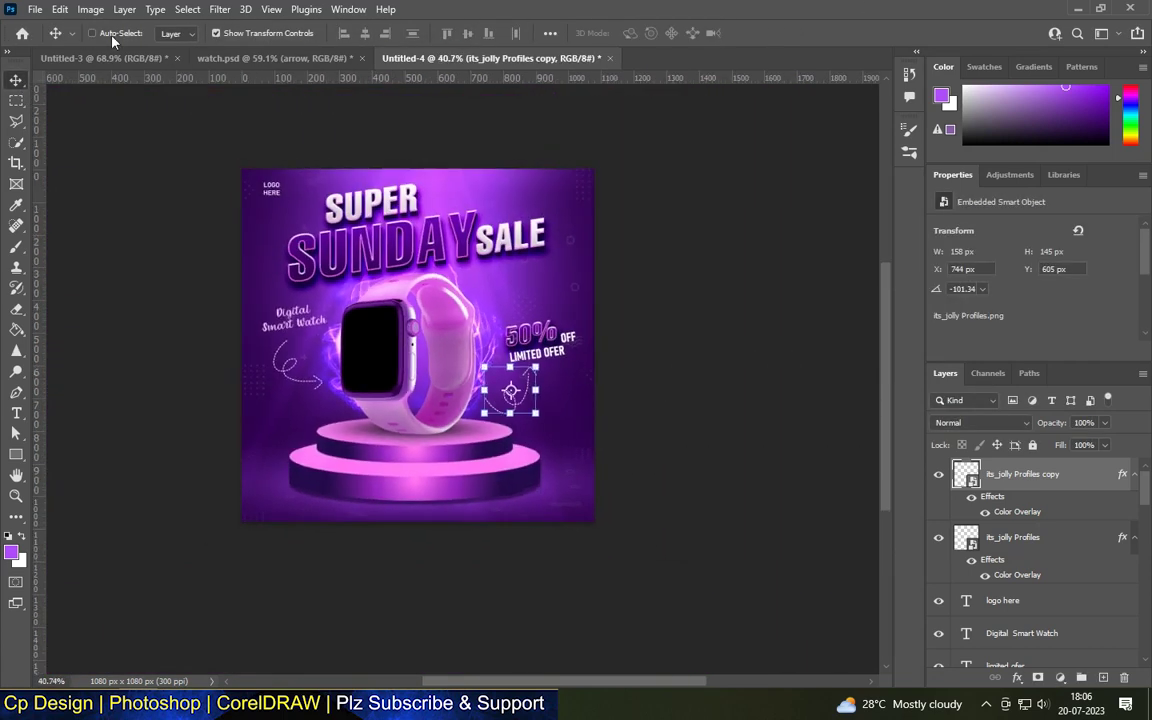
scroll(578, 176, up, 3)
Type the FOLLOW ON heading near the poster's top right
key(t)
scroll(577, 176, up, 2)
click(508, 196)
text(FOLLOW ON)
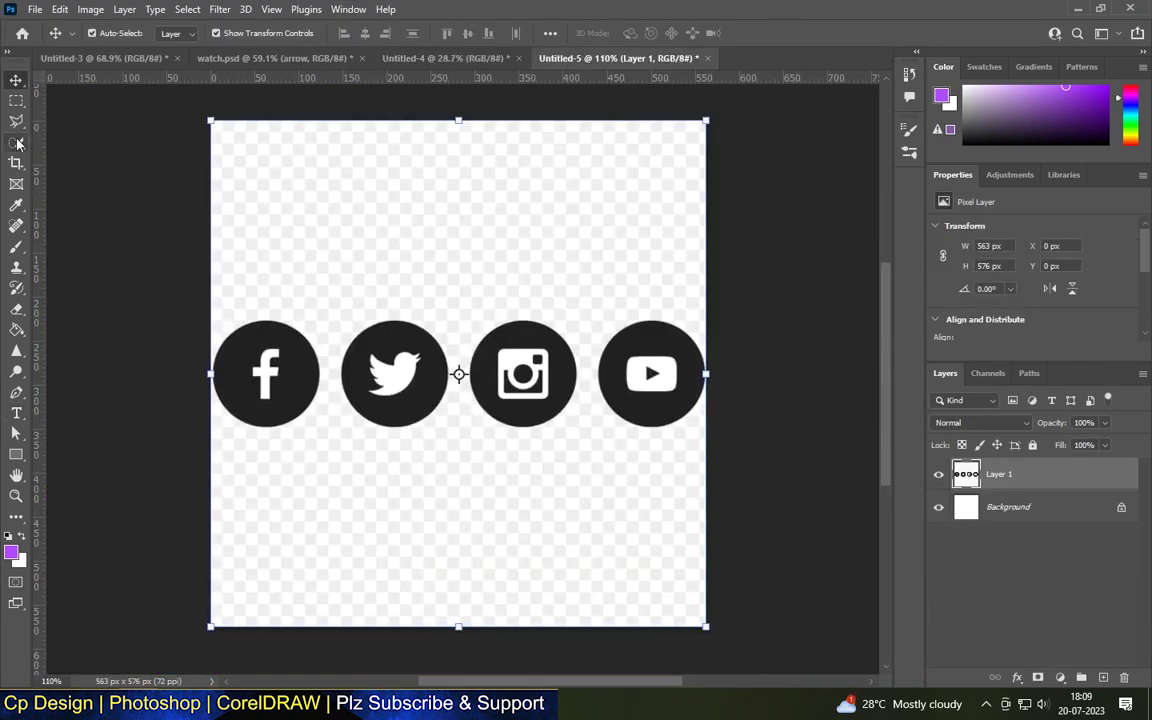
Isolate the social icons onto their own layer and drag them into the sale ad
click(17, 143)
click(607, 160)
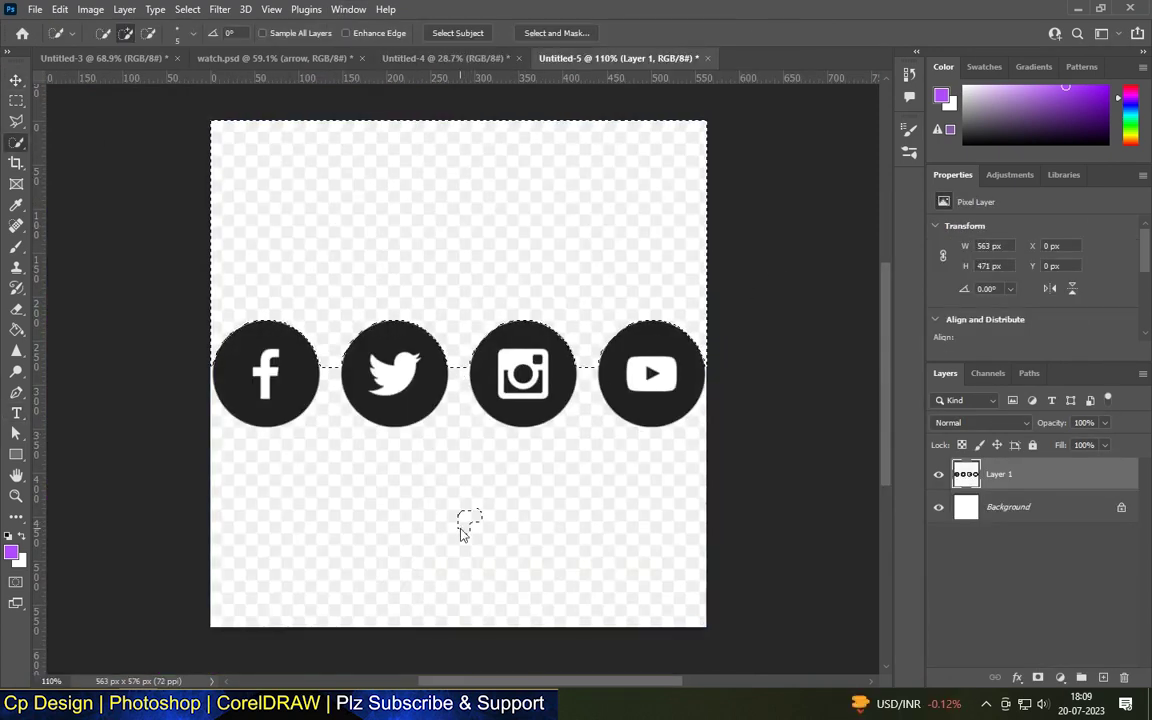
key(ctrl+j)
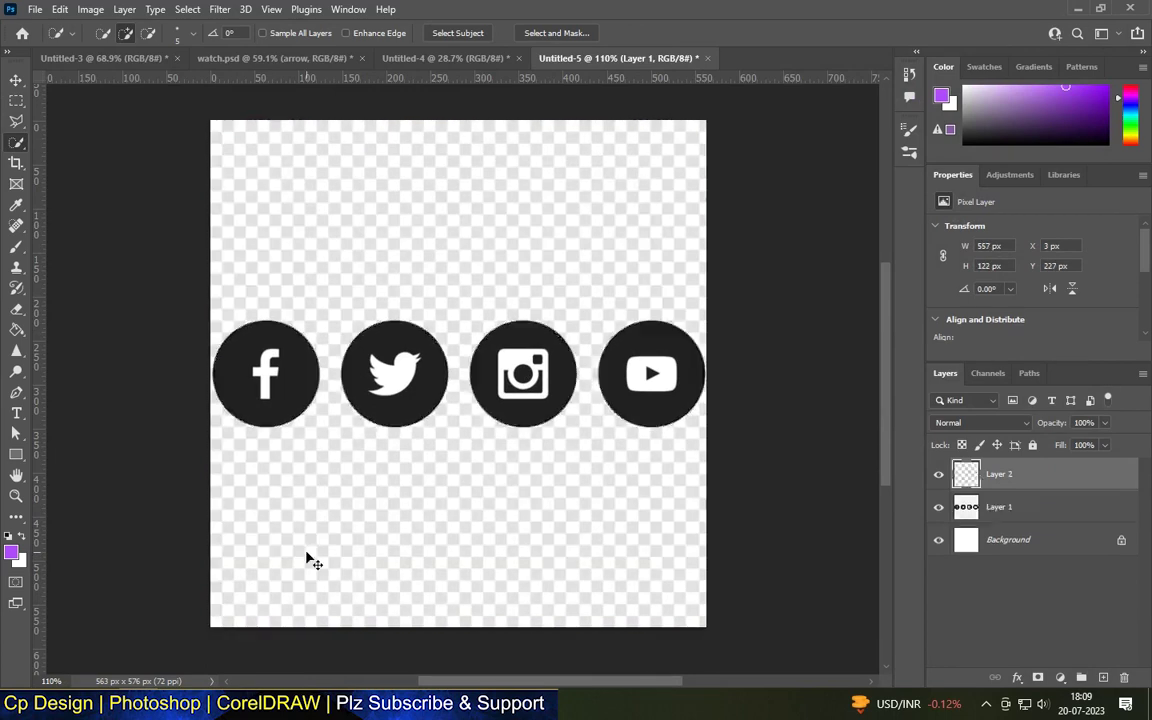
key(v)
key(ctrl+plus)
drag(182, 242, 532, 287)
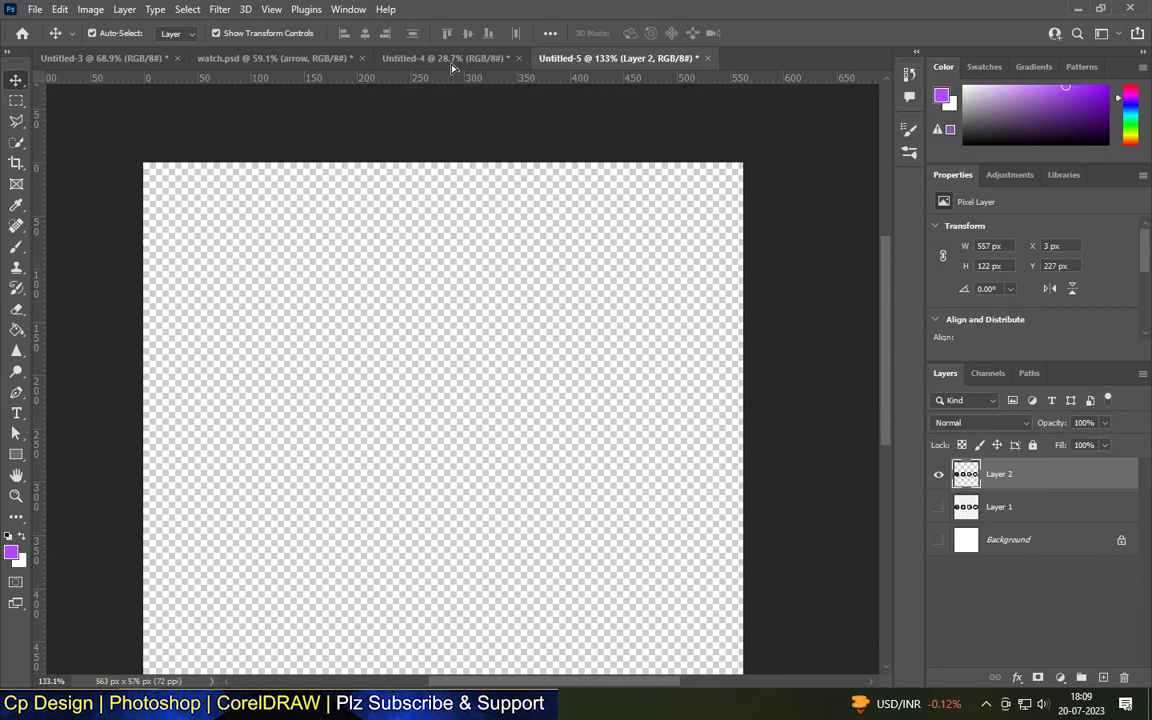
Scale the icon row down and place it under FOLLOW ON
scroll(533, 287, up, 5)
key(ctrl+t)
mouse_move(694, 205)
mouse_down()
mouse_move(432, 257)
mouse_move(474, 234)
mouse_up()
scroll(477, 226, up, 3)
drag(249, 206, 329, 229)
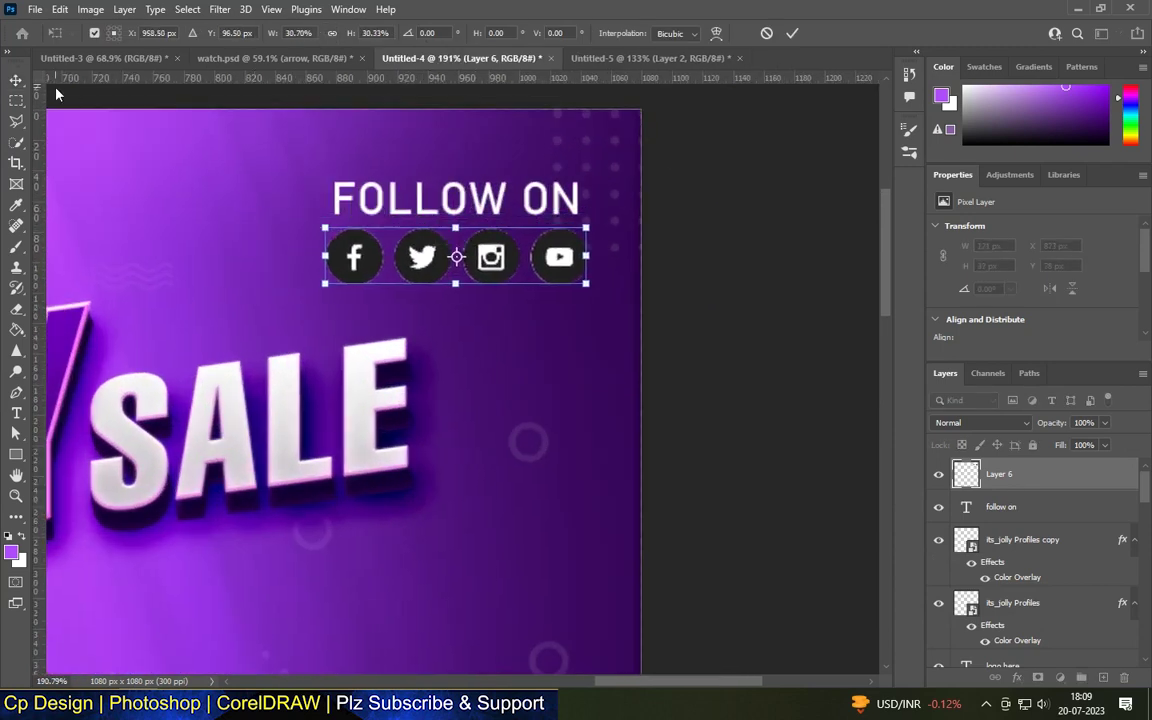
key(Return)
click(980, 422)
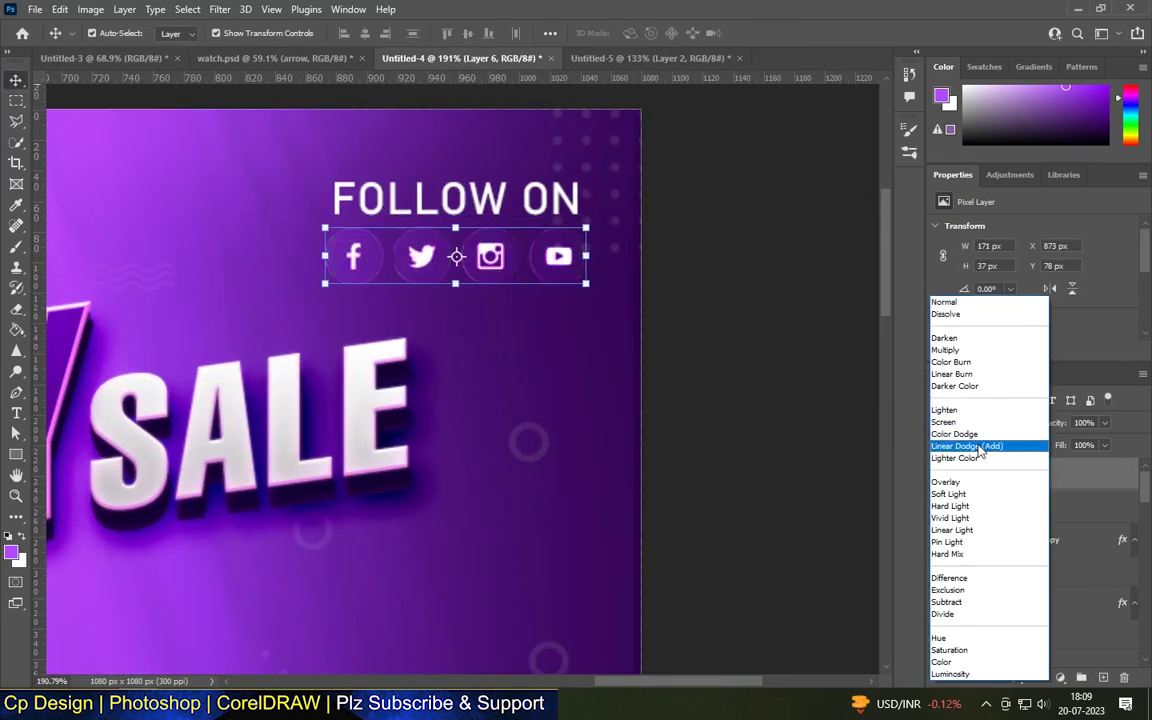
Add a Color Overlay sampled purple from the background and set the icon layer to Screen
click(944, 302)
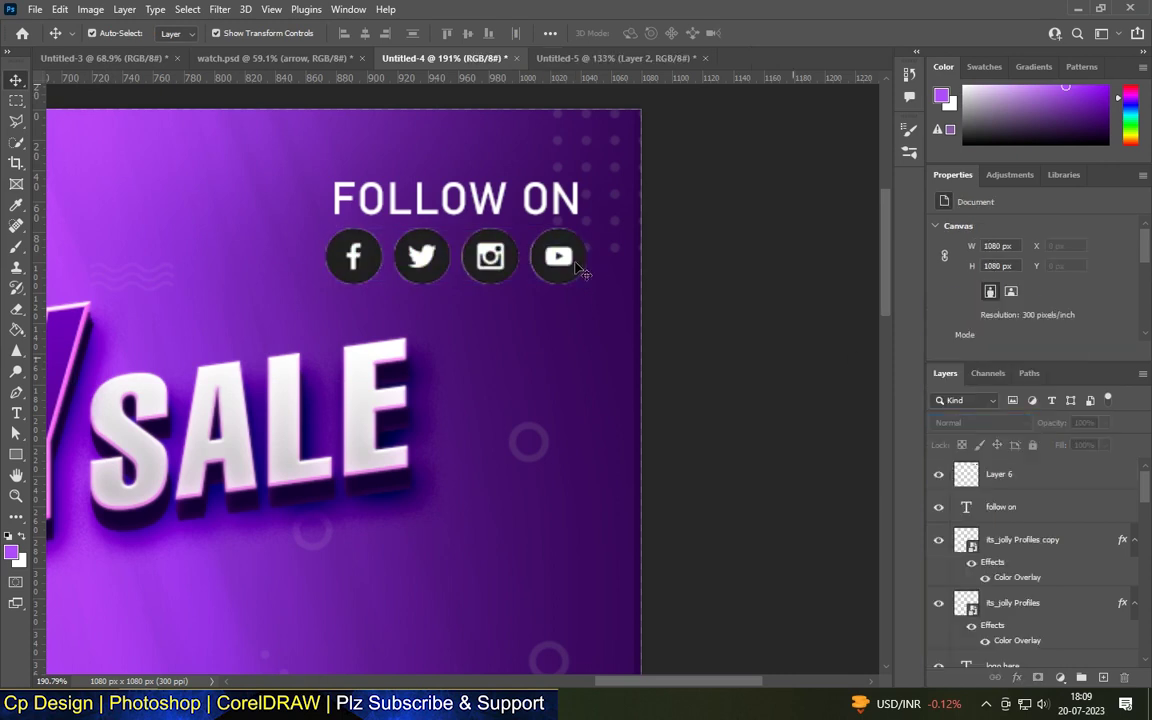
double_click(1060, 474)
click(537, 349)
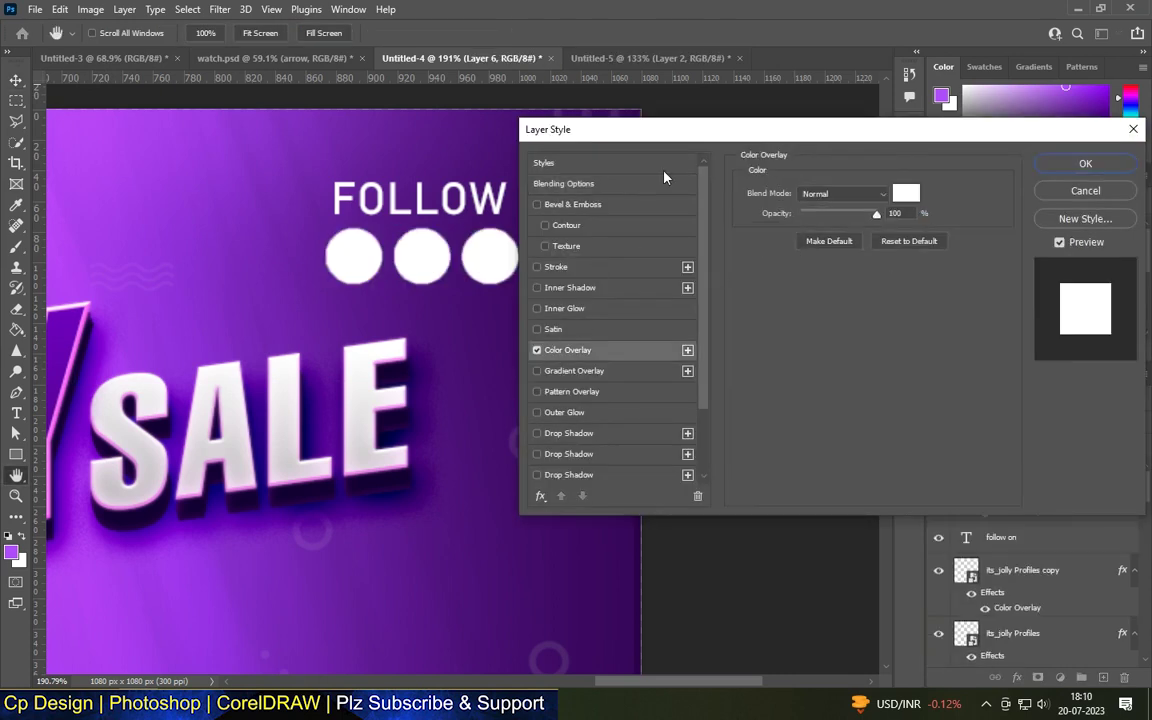
click(905, 193)
click(481, 401)
click(980, 167)
click(1085, 163)
click(990, 428)
click(977, 441)
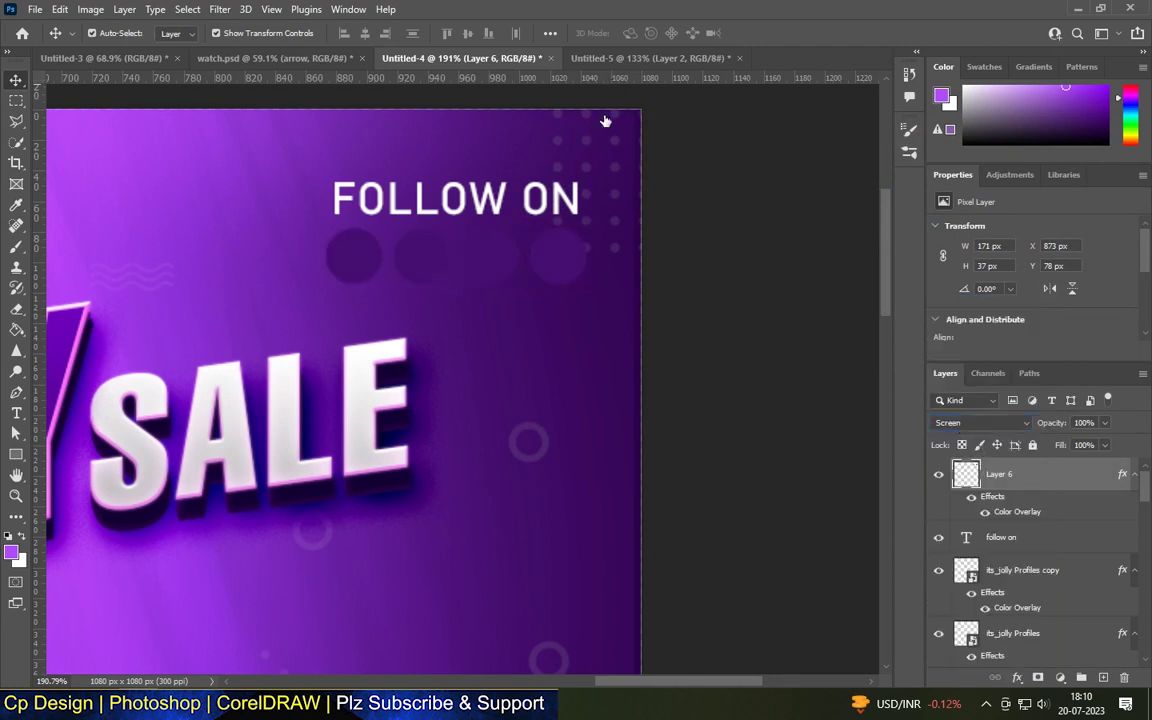
Set the icons' Color Overlay blend mode to Screen
double_click(1016, 511)
click(905, 193)
click(1072, 170)
click(843, 193)
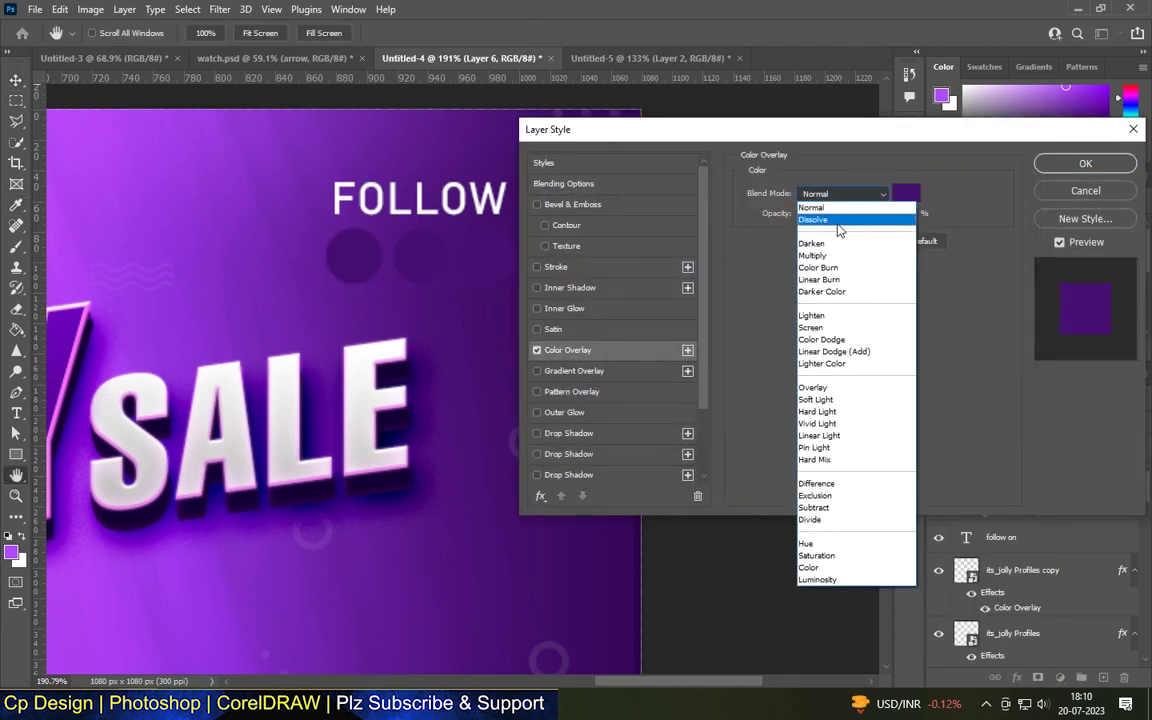
click(813, 330)
key(Return)
scroll(462, 428, down, 5)
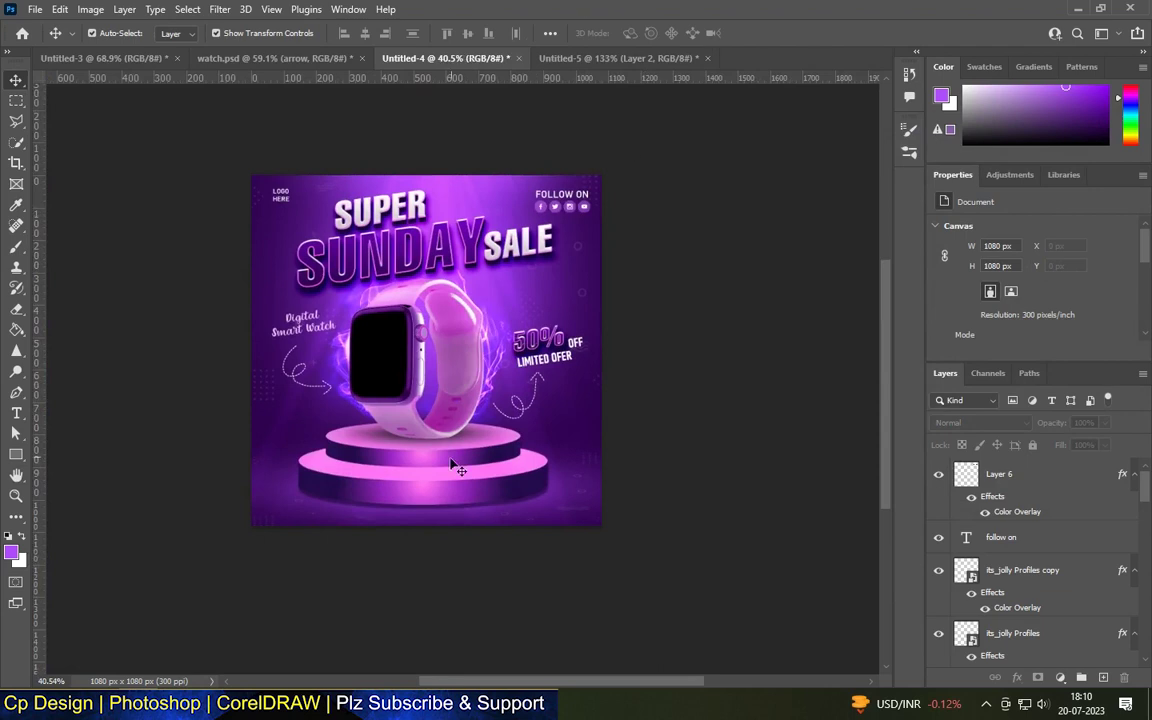
Add the CALL US phone line at the bottom-left and scale it down
scroll(463, 428, up, 2)
scroll(463, 428, up, 2)
key(t)
scroll(175, 541, up, 3)
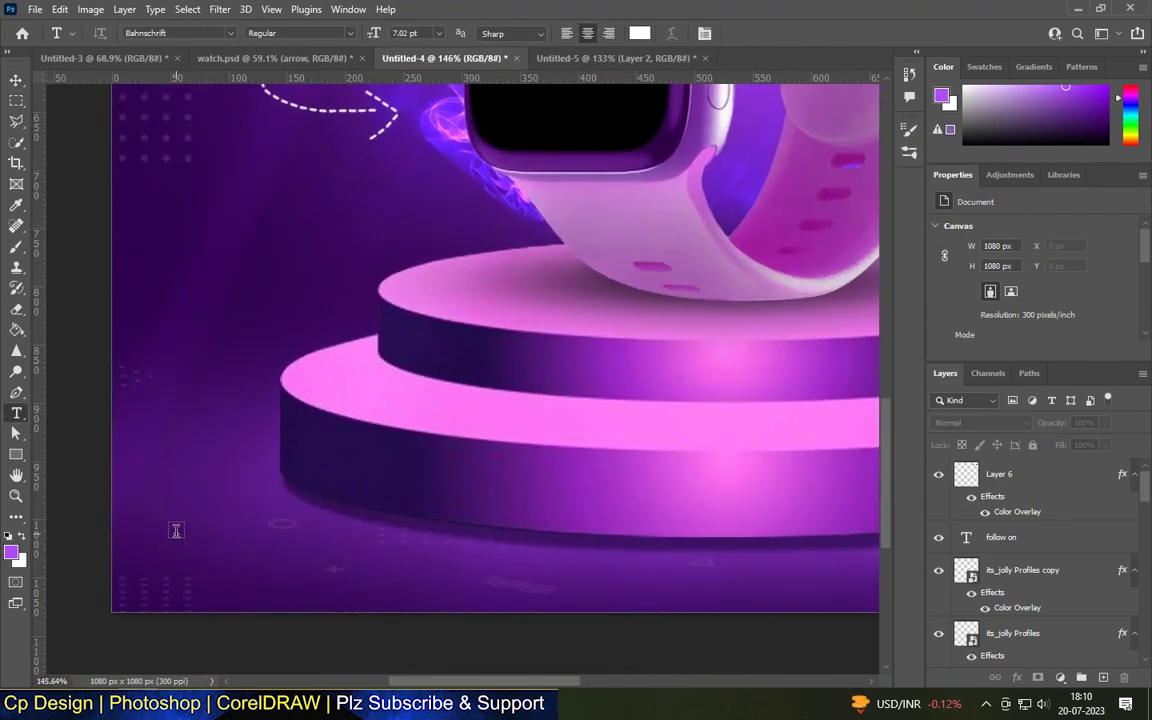
click(175, 533)
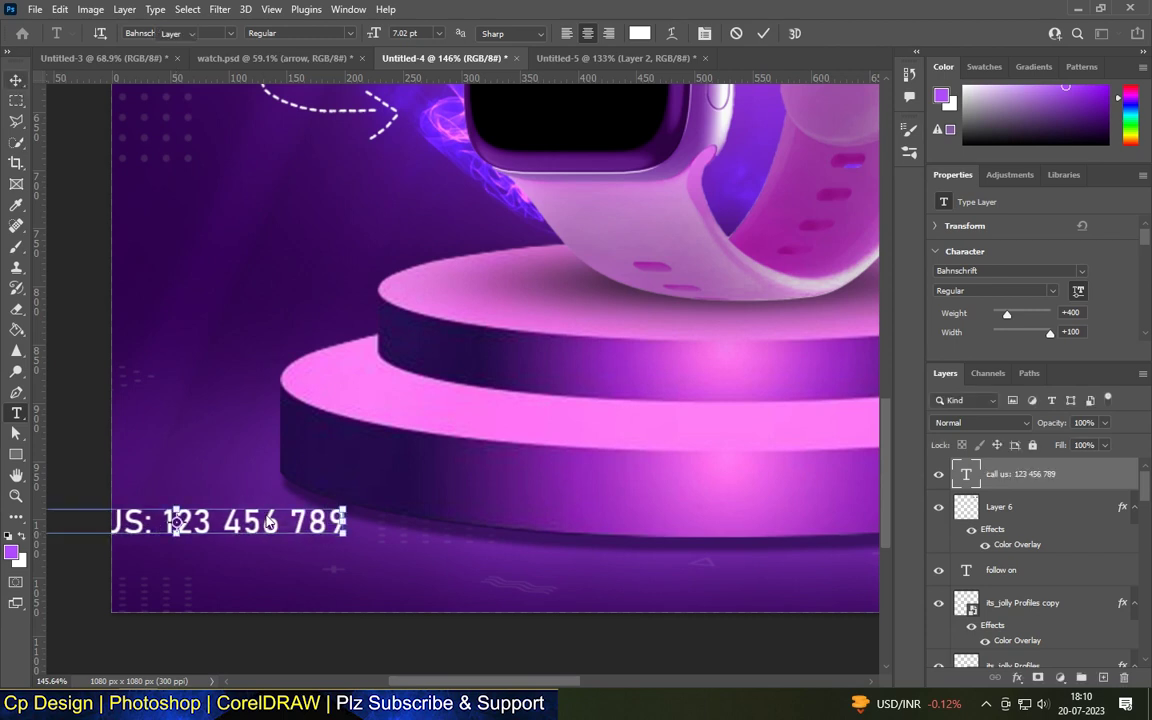
drag(268, 522, 316, 524)
drag(398, 530, 245, 568)
click(16, 80)
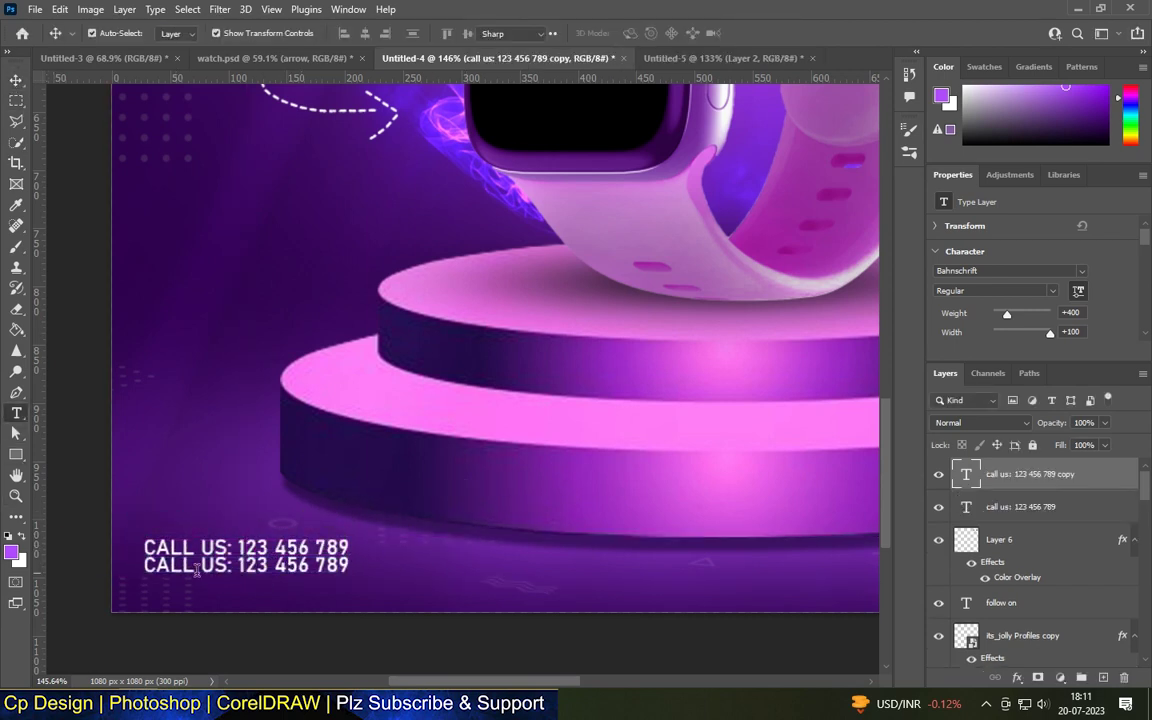
scroll(141, 577, up, 2)
key(t)
click(137, 575)
drag(141, 577, 500, 585)
text(WWW.YOURWEBSITE.COM)
click(16, 80)
key(ctrl+t)
mouse_move(420, 578)
mouse_down()
mouse_move(462, 592)
mouse_move(432, 590)
mouse_up()
key(Return)
scroll(430, 439, down, 5)
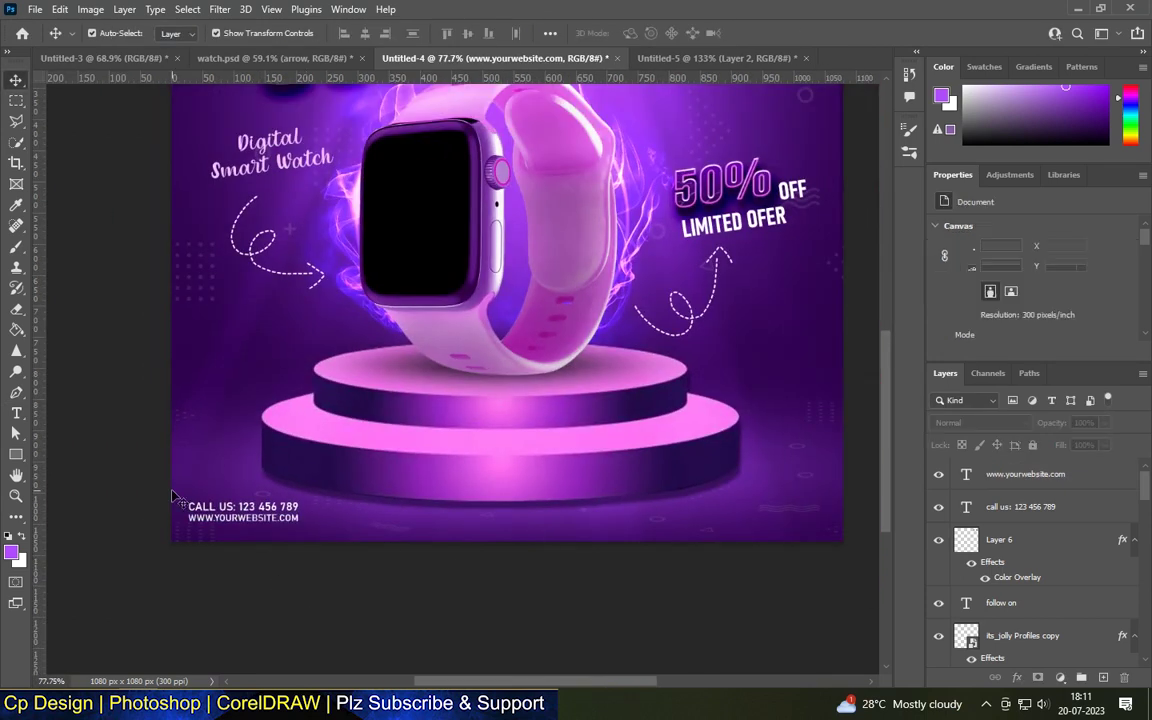
Draw a purple button bar at the bottom-right and round its corners
key(u)
scroll(575, 499, up, 2)
mouse_move(494, 502)
mouse_down()
mouse_move(630, 508)
mouse_move(644, 528)
mouse_up()
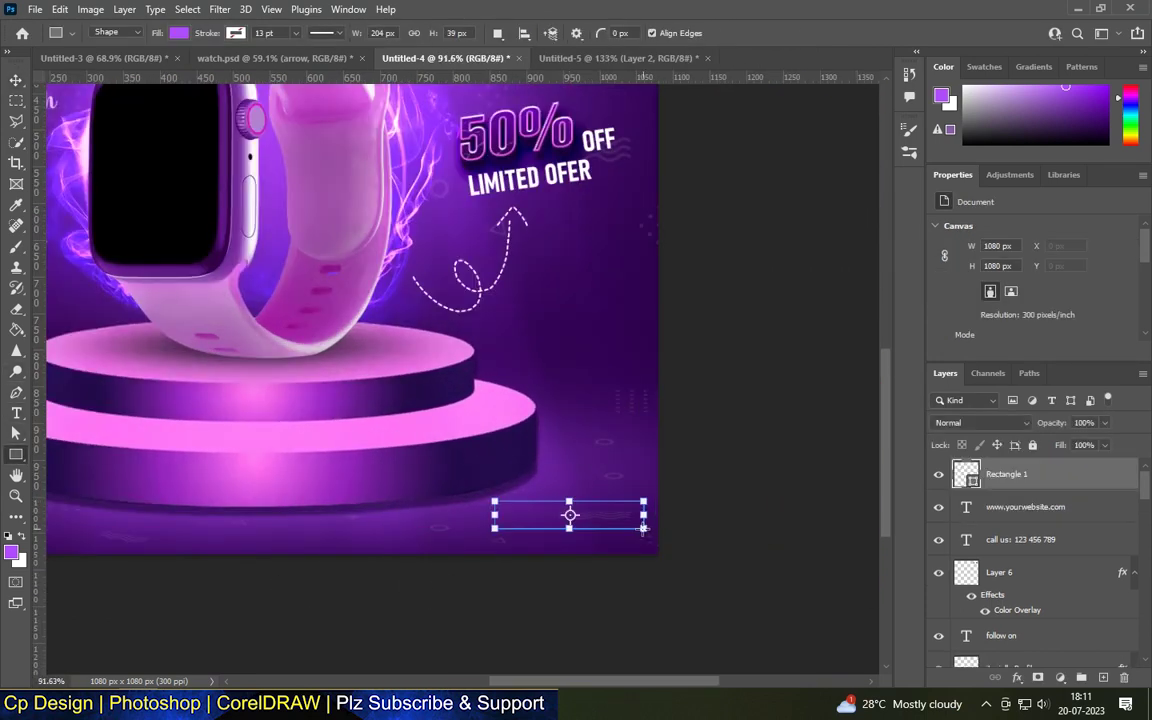
click(16, 78)
scroll(575, 415, down, 3)
scroll(625, 489, up, 4)
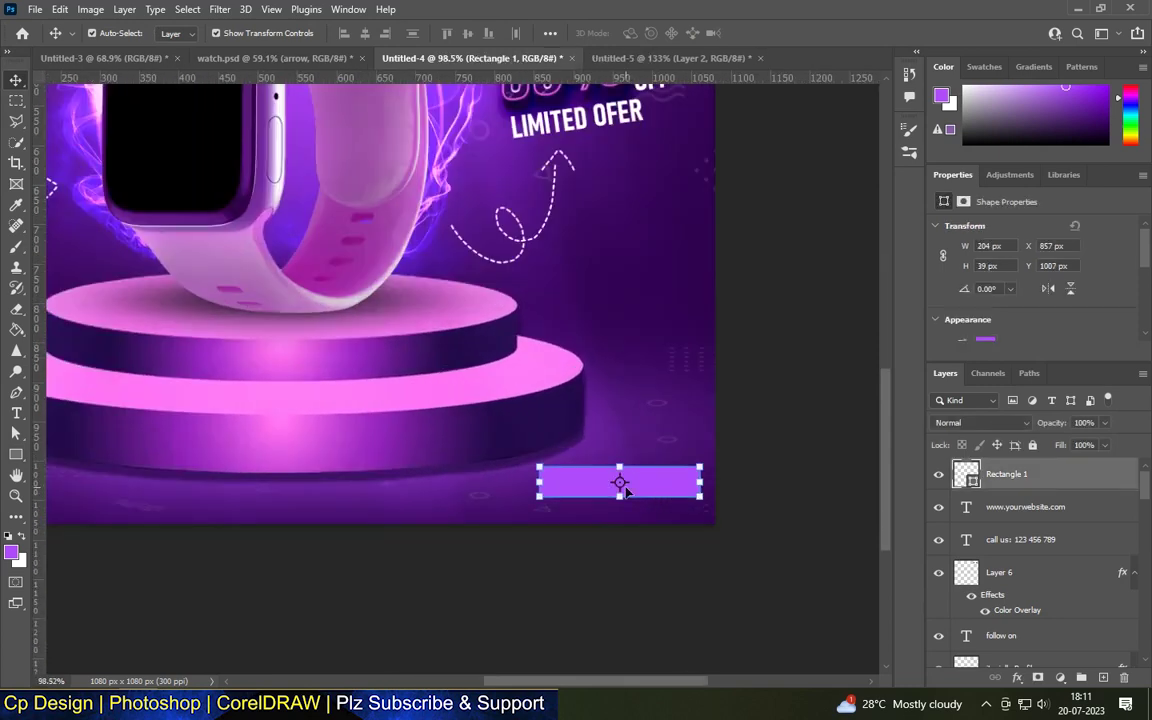
scroll(715, 492, up, 4)
drag(362, 470, 386, 489)
Add ORDER NOW text and position it on the button
key(t)
scroll(463, 478, down, 2)
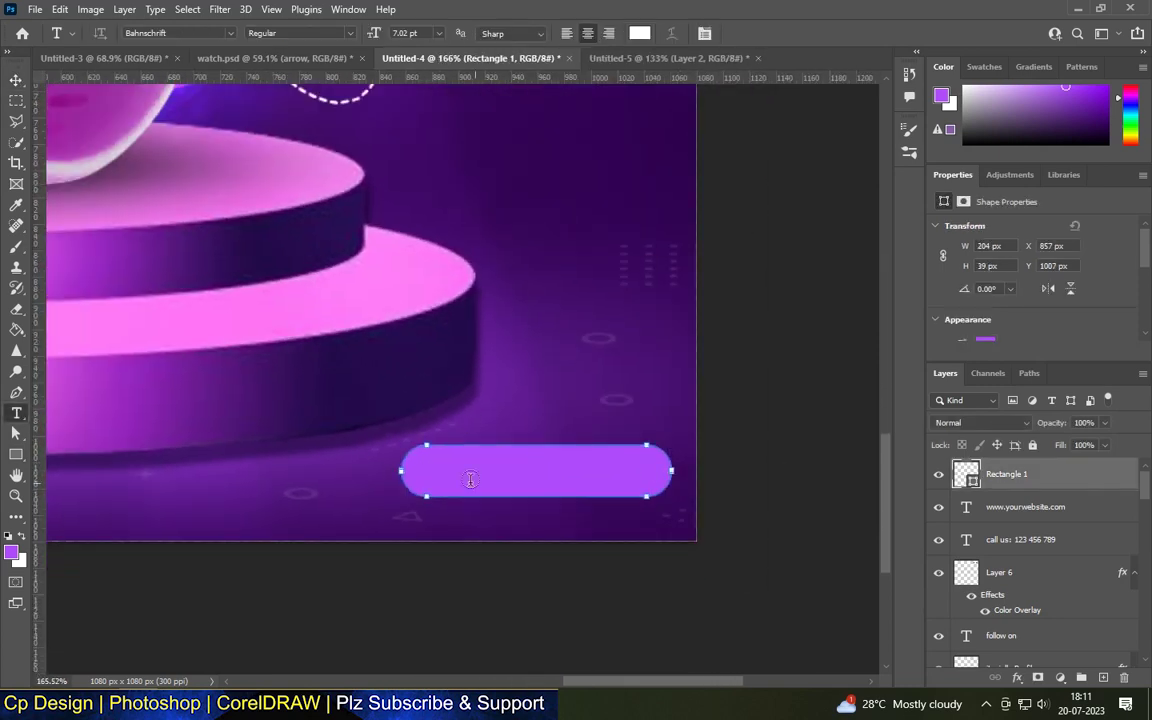
click(503, 393)
text(ORDER NOW)
click(16, 78)
drag(503, 390, 605, 459)
scroll(631, 470, down, 3)
scroll(632, 468, down, 3)
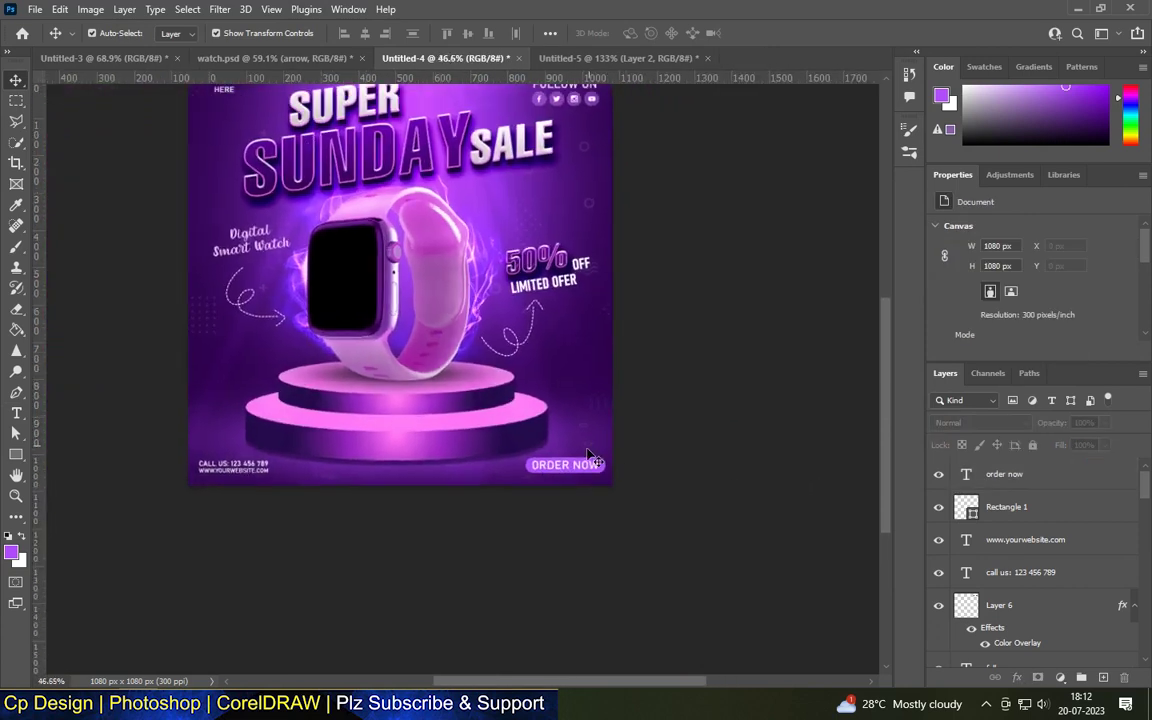
scroll(632, 468, up, 3)
Scale the button and its ORDER NOW text together to 87%
shift+click(589, 480)
key(ctrl+t)
drag(620, 495, 582, 482)
key(Return)
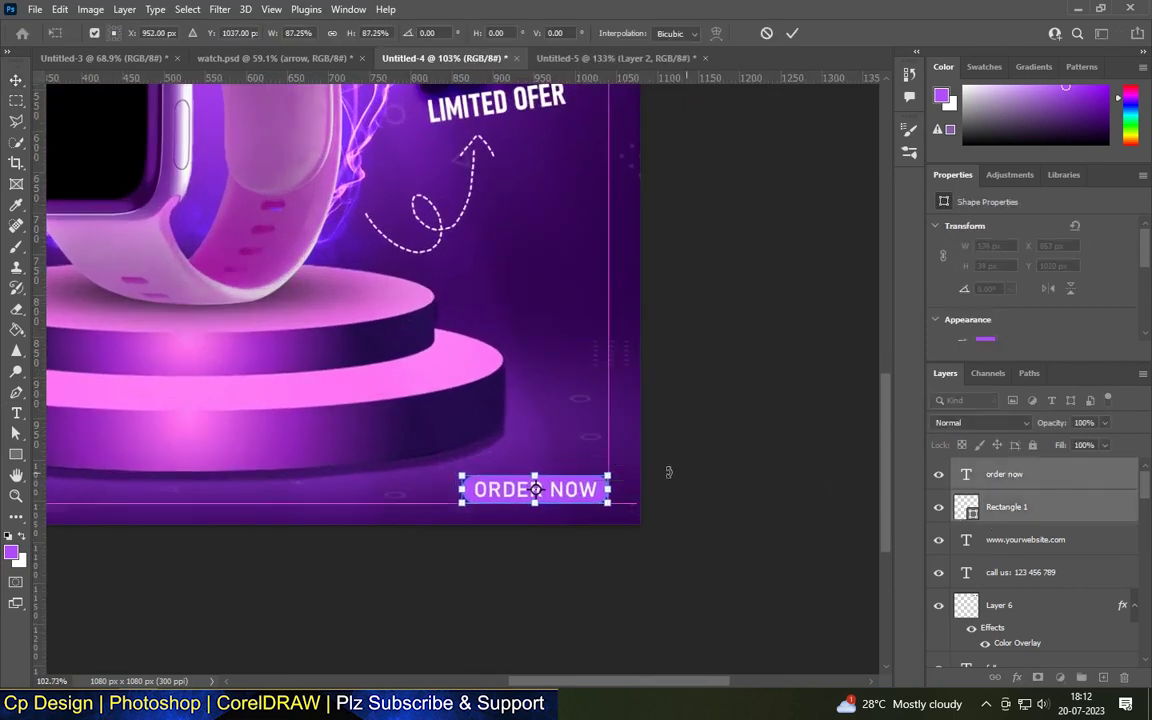
scroll(651, 463, down, 3)
scroll(639, 460, down, 2)
scroll(450, 175, down, 1)
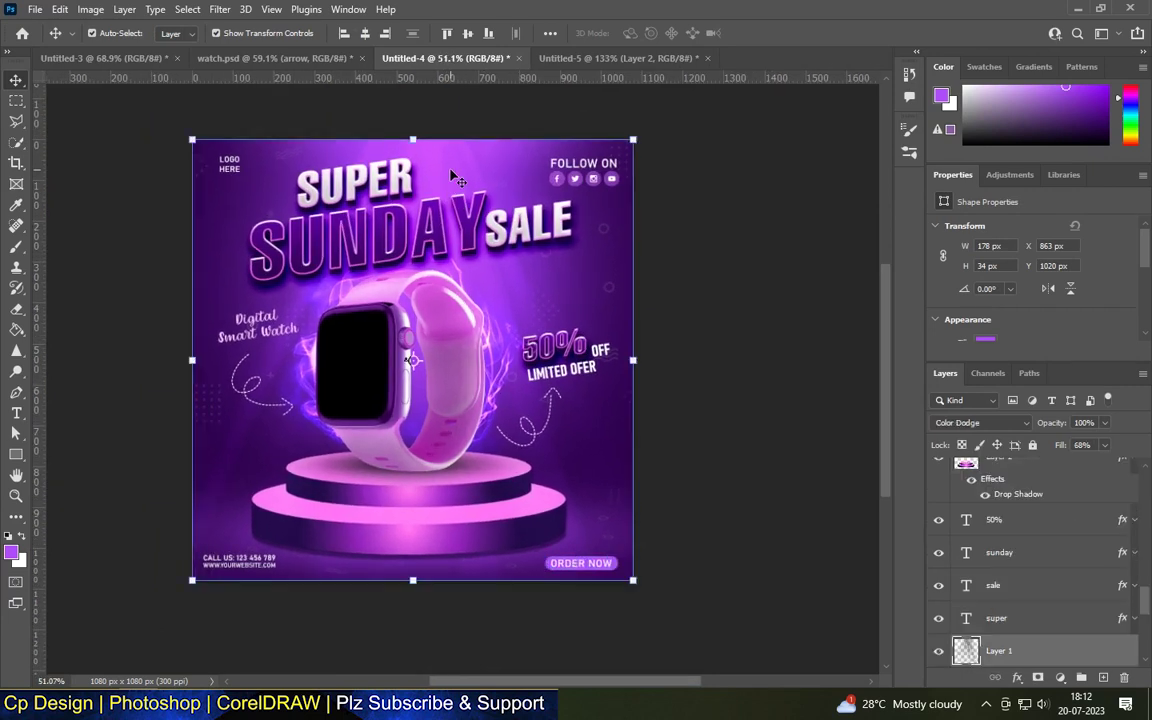
Duplicate the light-ray Layer 1, setting the copy to Screen blend with 46% fill
click(799, 327)
click(998, 651)
scroll(1018, 600, down, 3)
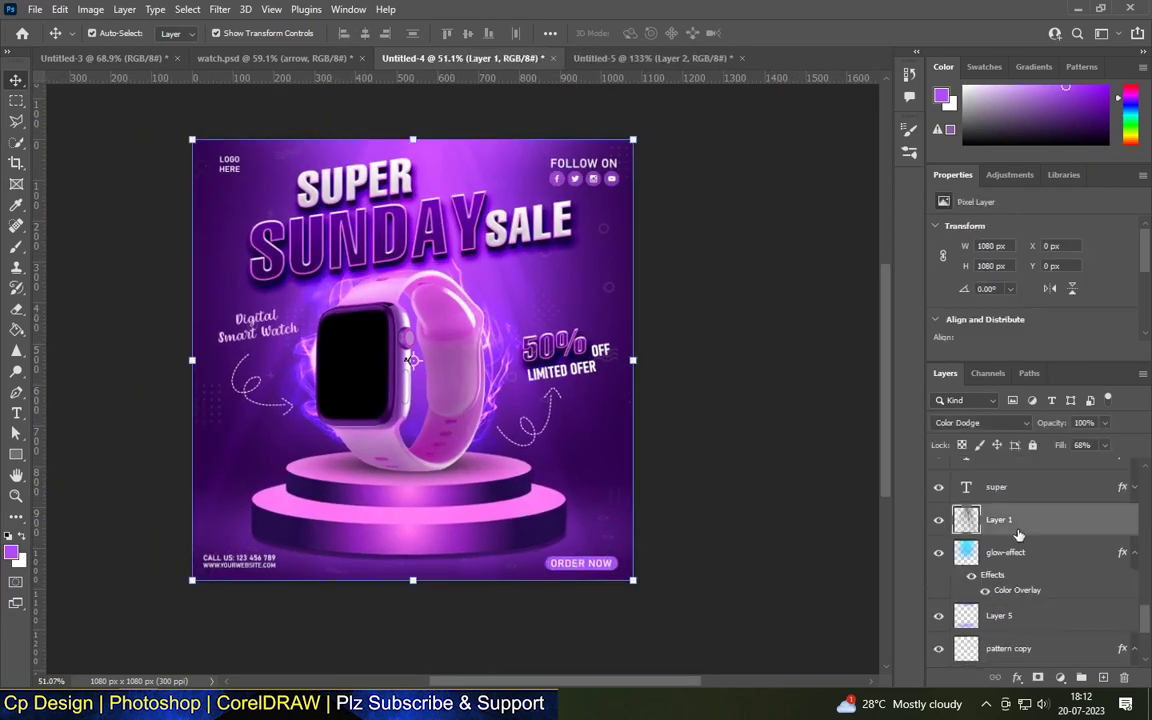
click(1103, 677)
key(b)
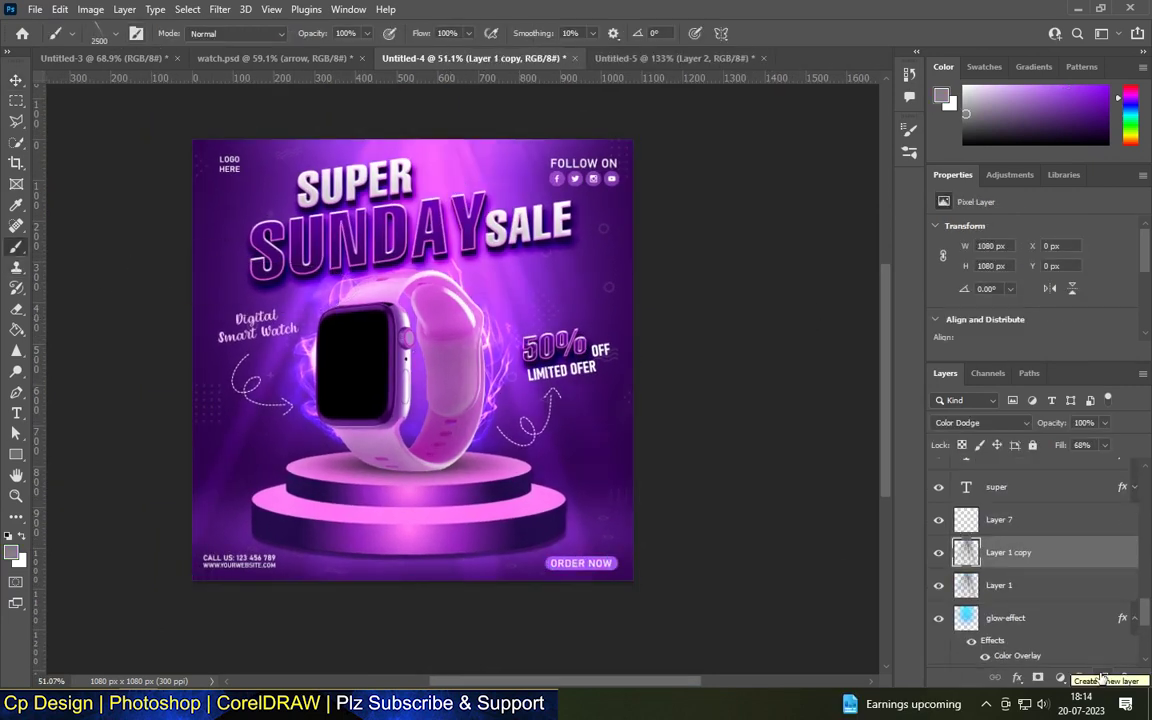
click(980, 422)
click(986, 411)
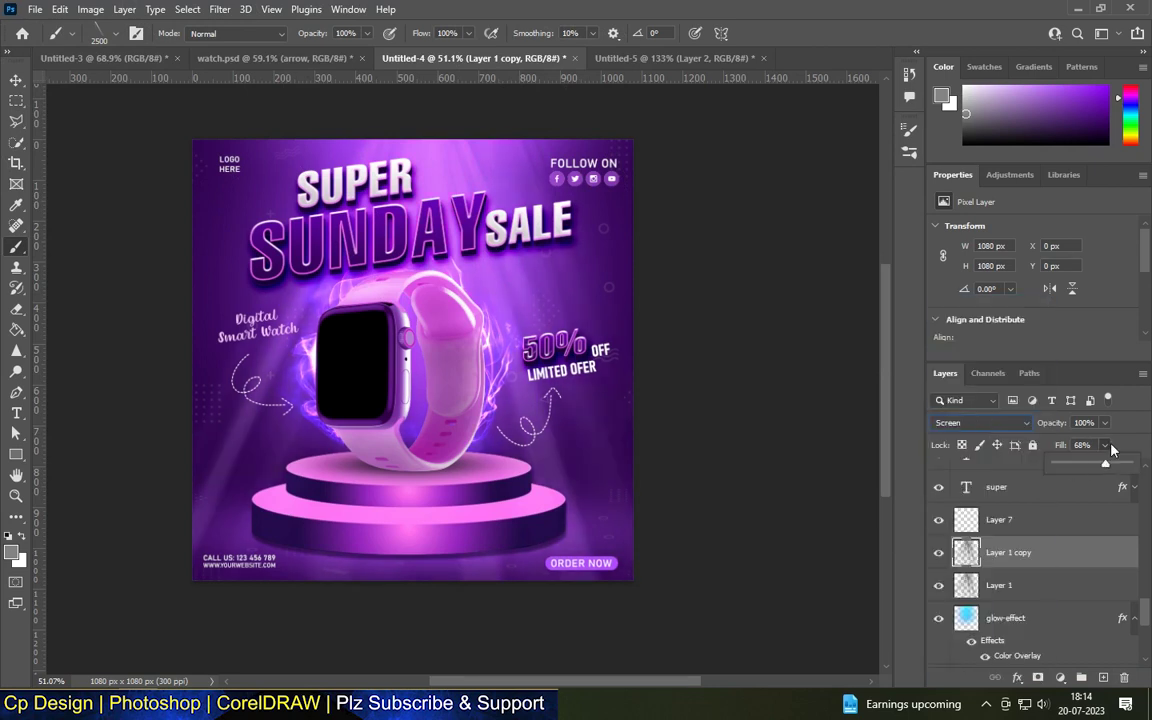
drag(1093, 466, 1090, 466)
Soften Layer 1's rays with Gaussian Blur, then stamp all visible layers into a new layer
click(220, 9)
mouse_move(226, 198)
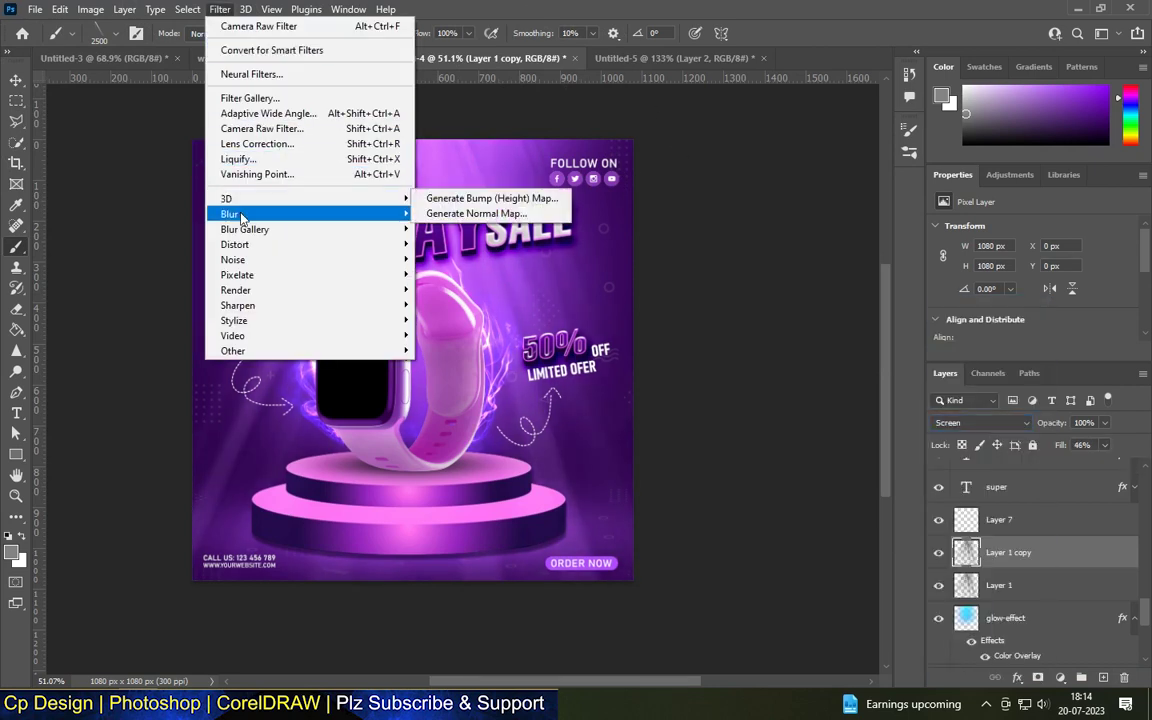
click(459, 274)
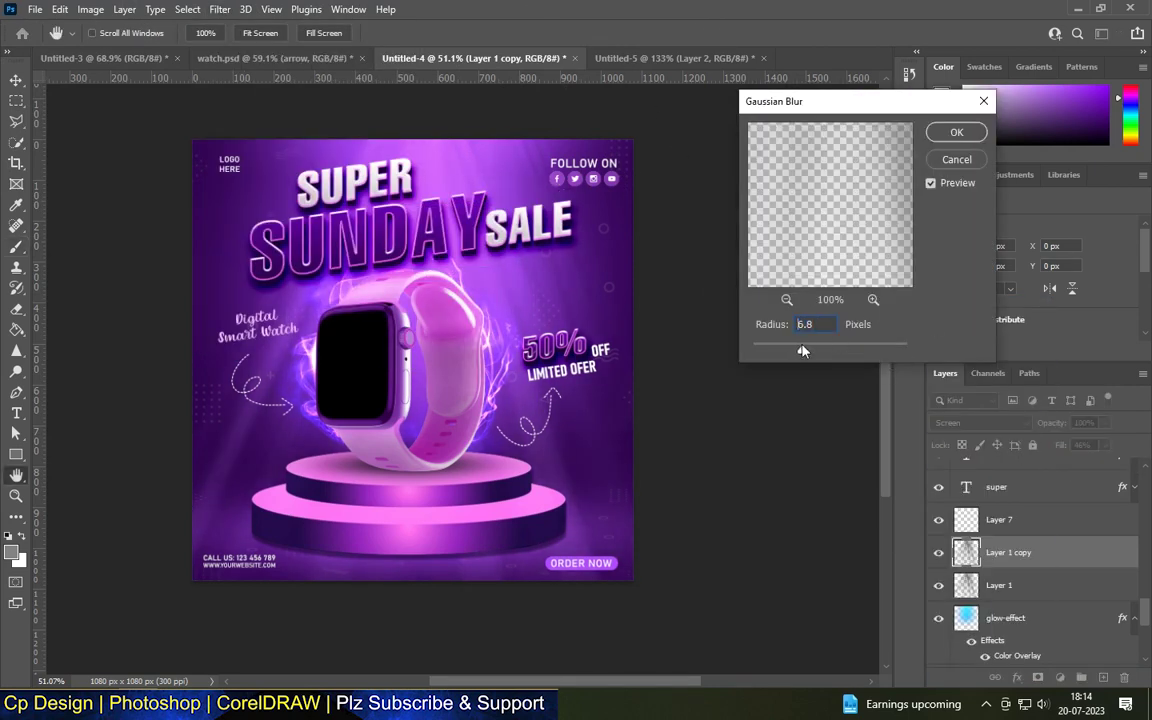
click(981, 101)
click(1005, 590)
click(218, 9)
click(487, 274)
click(957, 132)
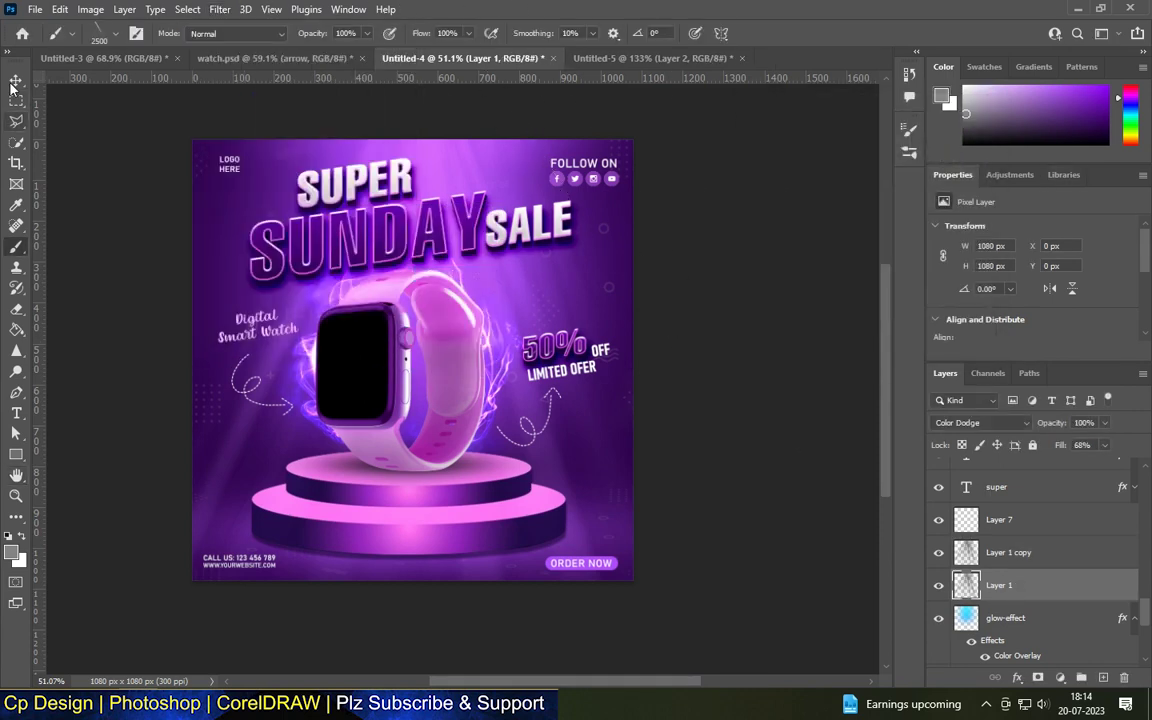
key(v)
key(ctrl+shift+alt+e)
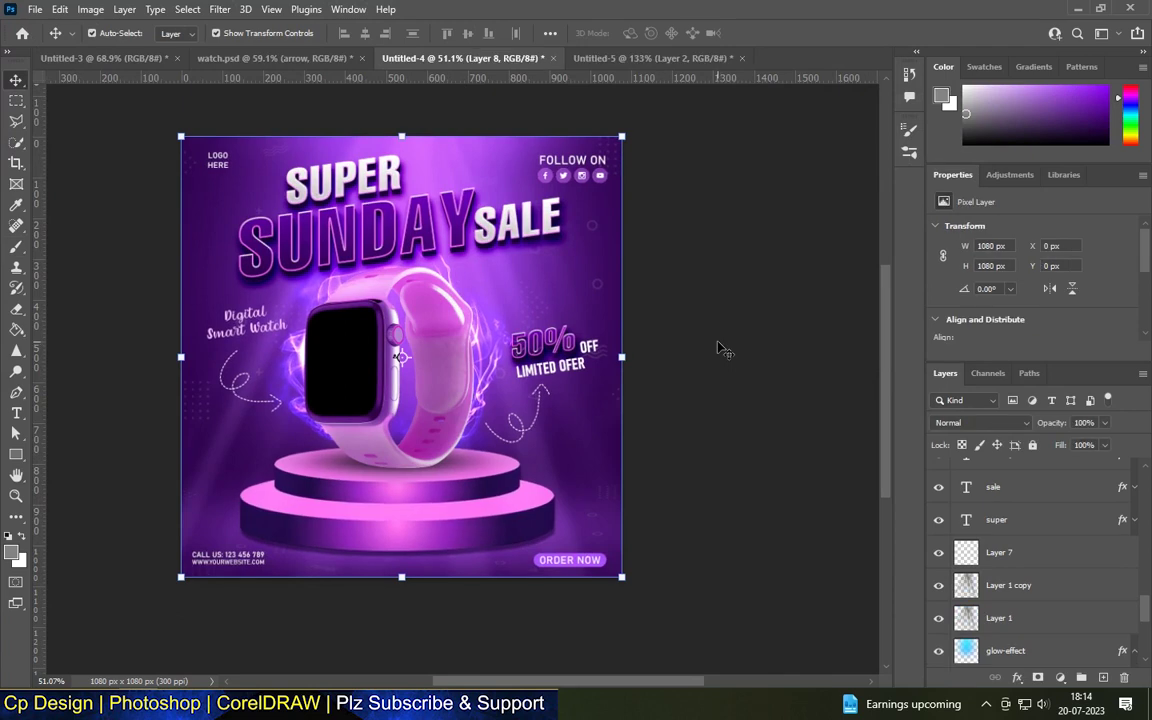
click(219, 9)
In Camera Raw, nudge temperature and tint, and set Clarity +16 and Dehaze +15
key(ctrl+shift+a)
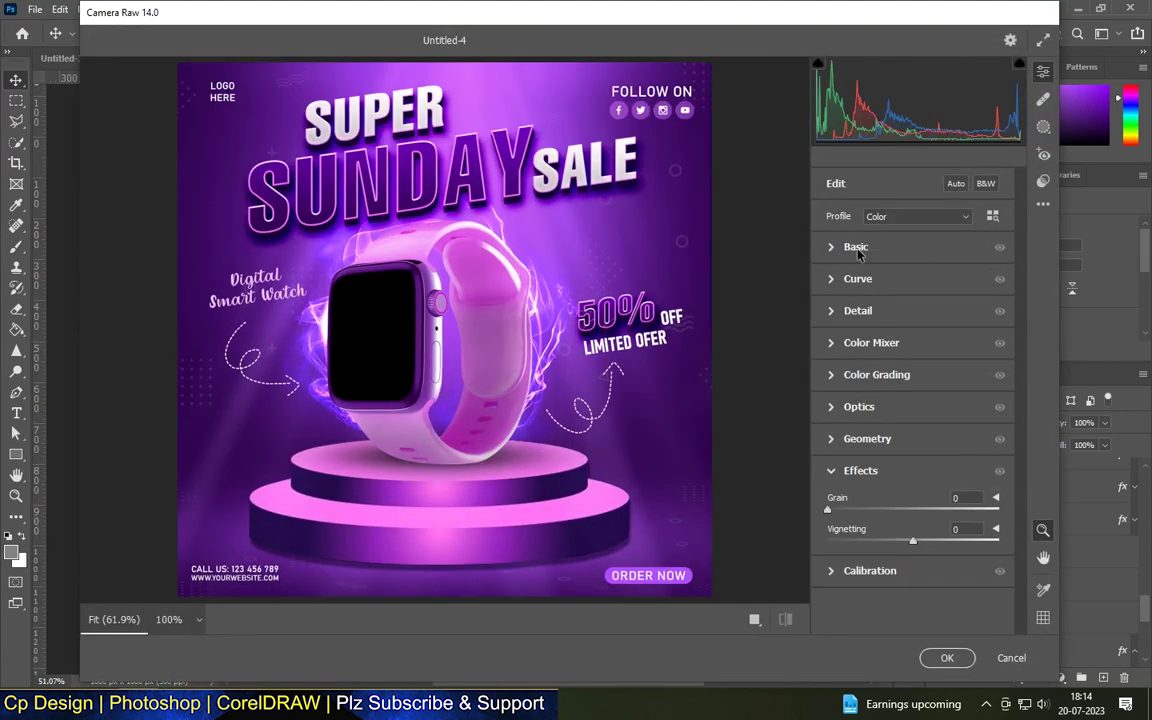
drag(899, 276, 911, 287)
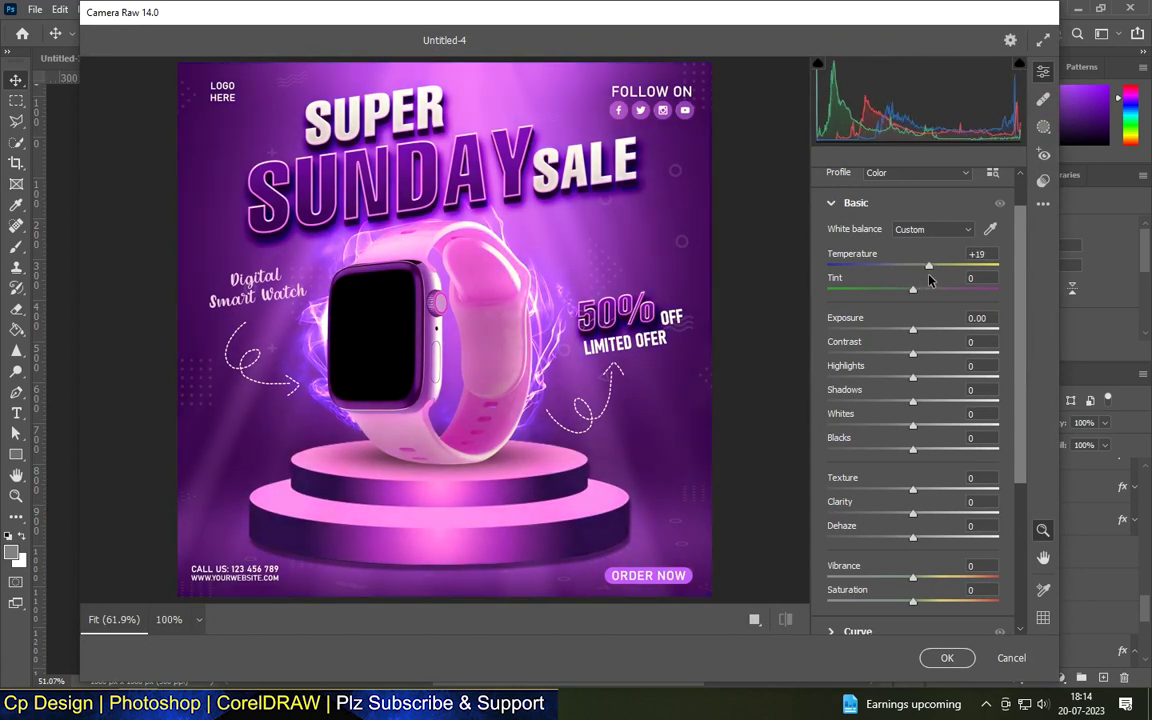
mouse_move(917, 294)
mouse_down()
mouse_move(940, 311)
mouse_move(917, 363)
mouse_move(954, 344)
mouse_up()
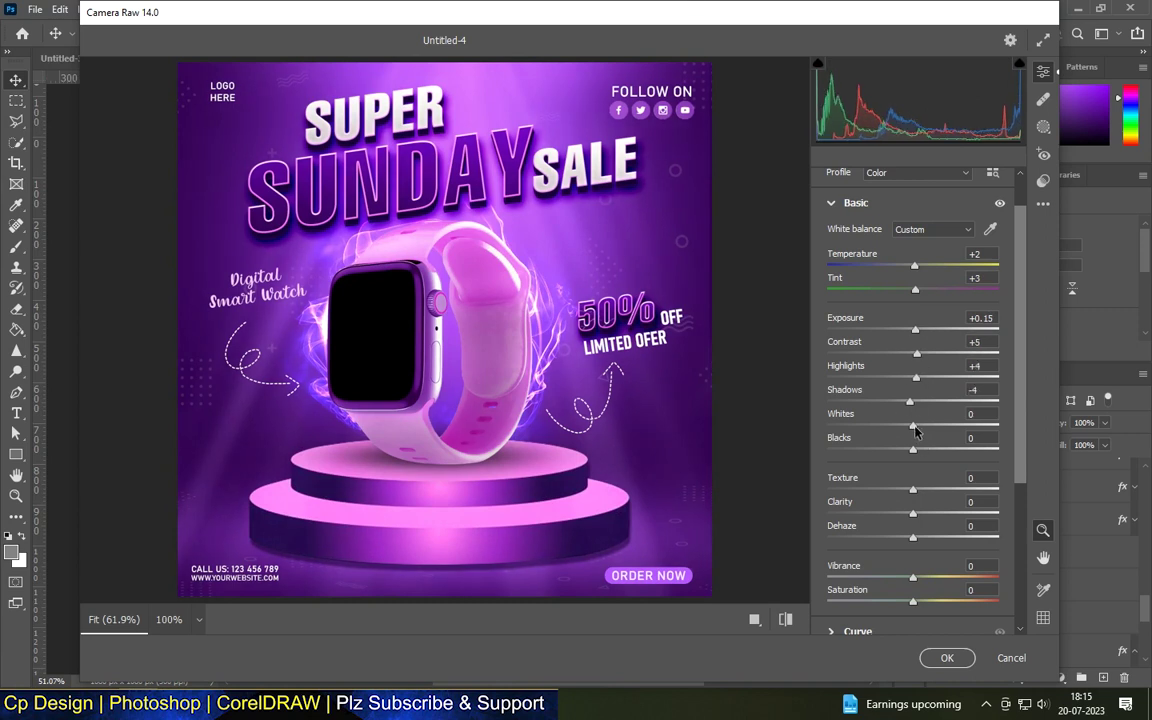
click(940, 514)
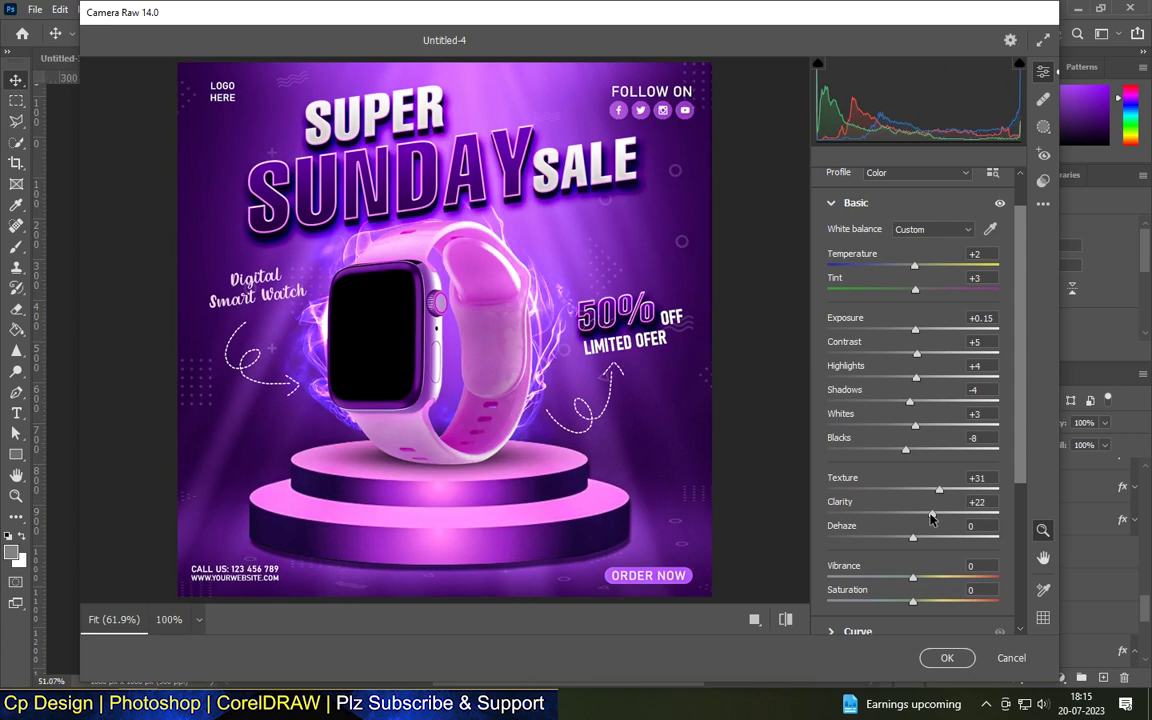
drag(879, 526, 926, 531)
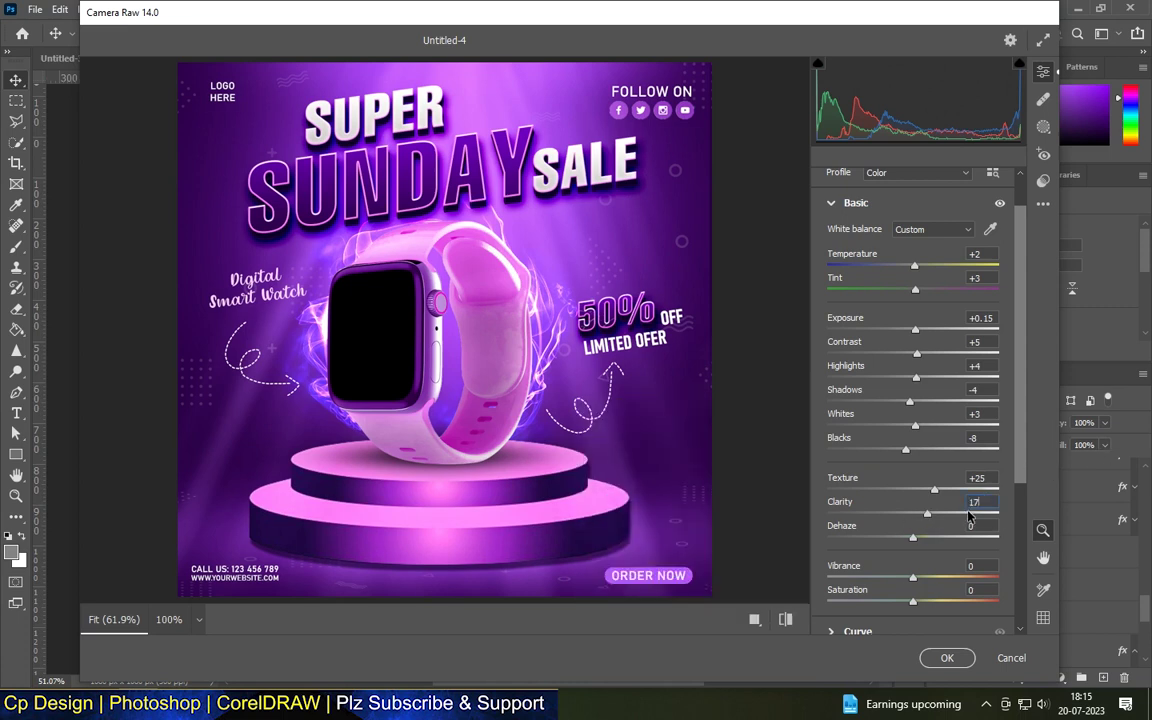
mouse_move(928, 541)
mouse_down()
mouse_move(938, 543)
mouse_move(926, 540)
mouse_up()
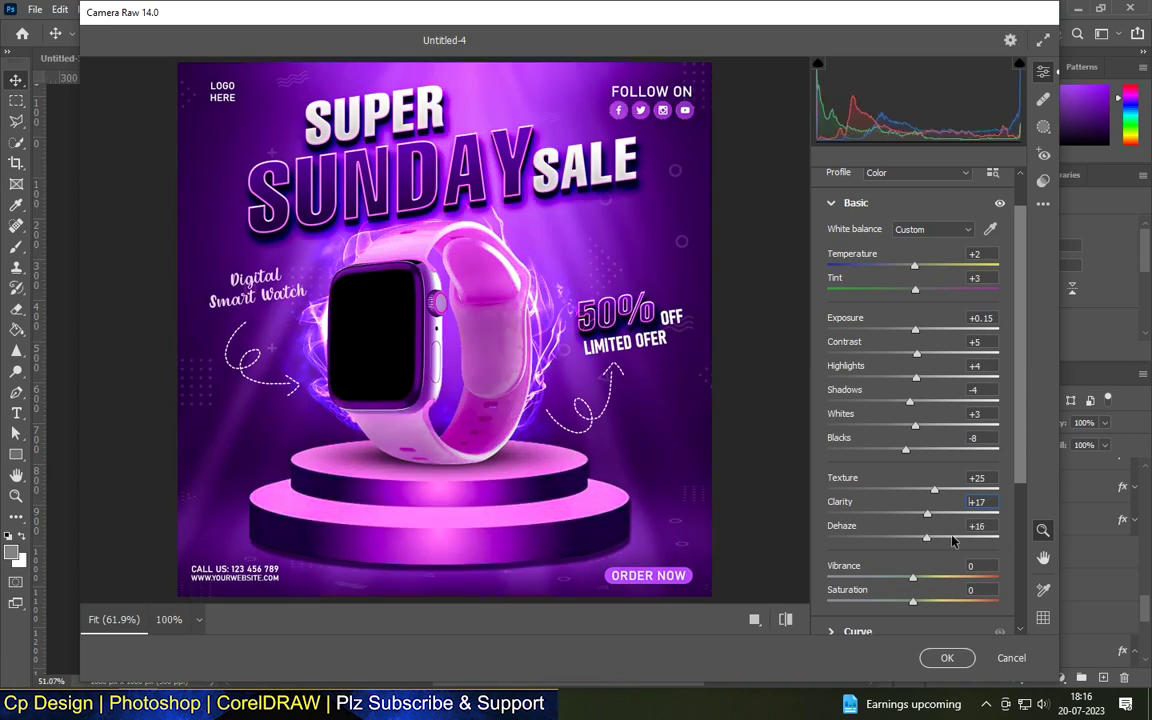
text(16)
key(Tab)
text(15)
Set Vibrance to +15 and Saturation to +5
drag(913, 579, 931, 579)
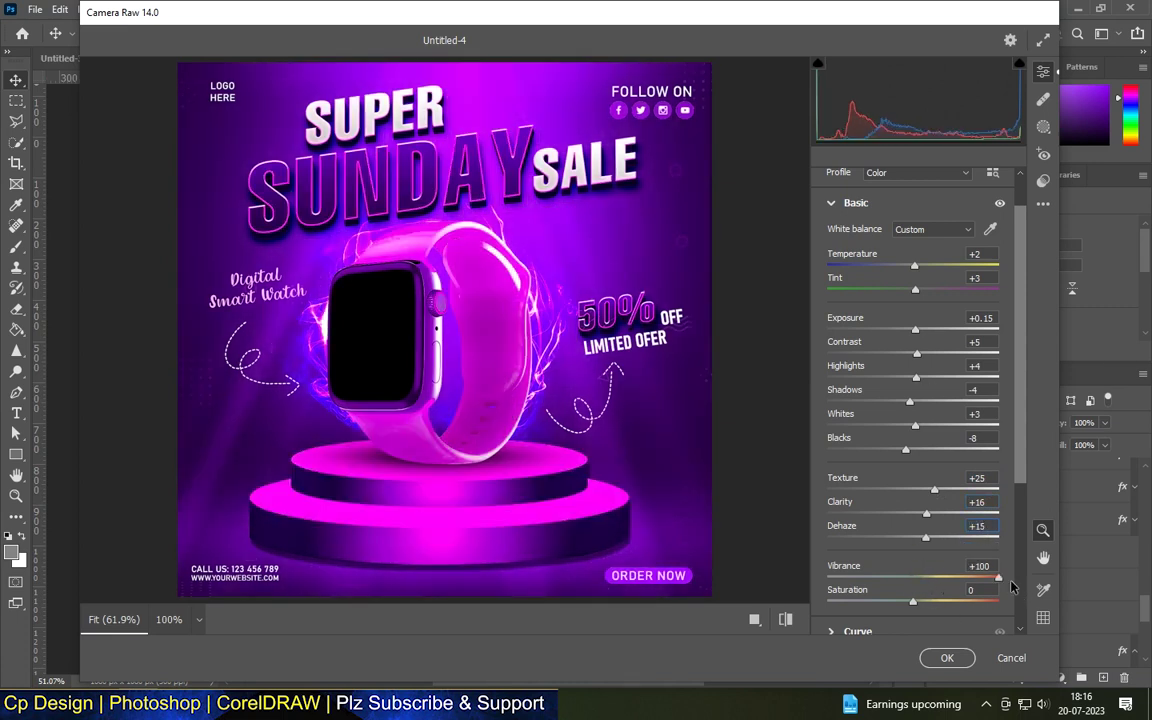
text(1)
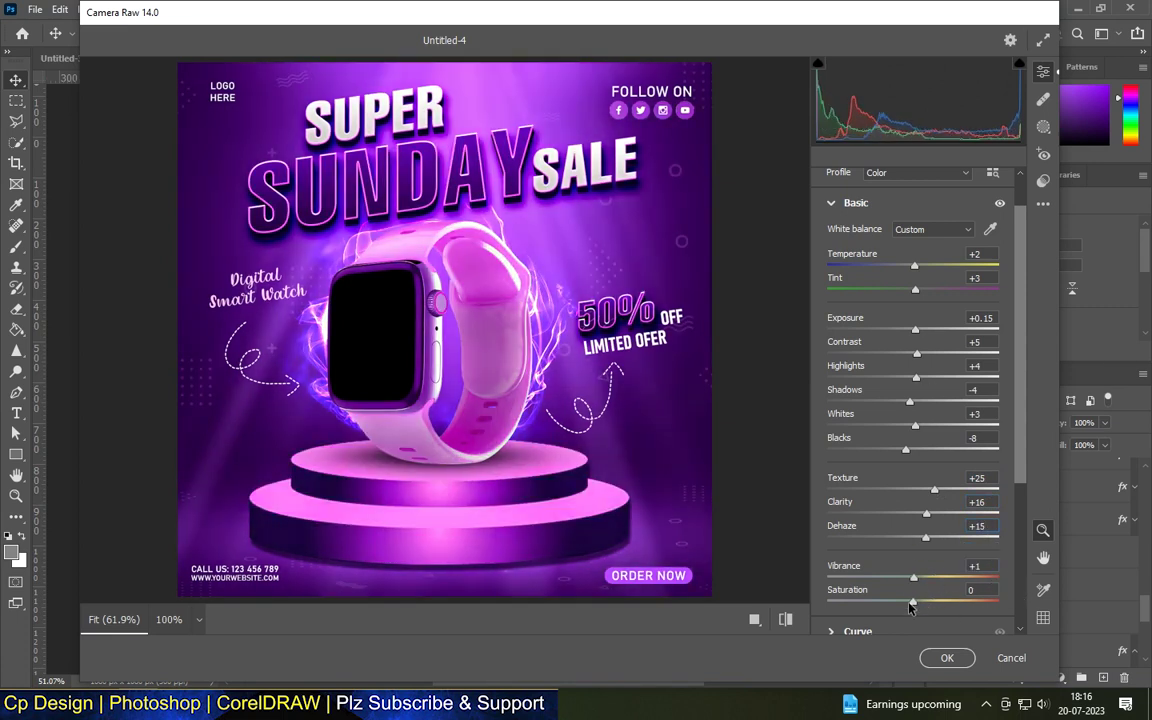
key(Tab)
text(2)
click(983, 566)
text(5)
click(973, 592)
key(BackSpace)
text(5)
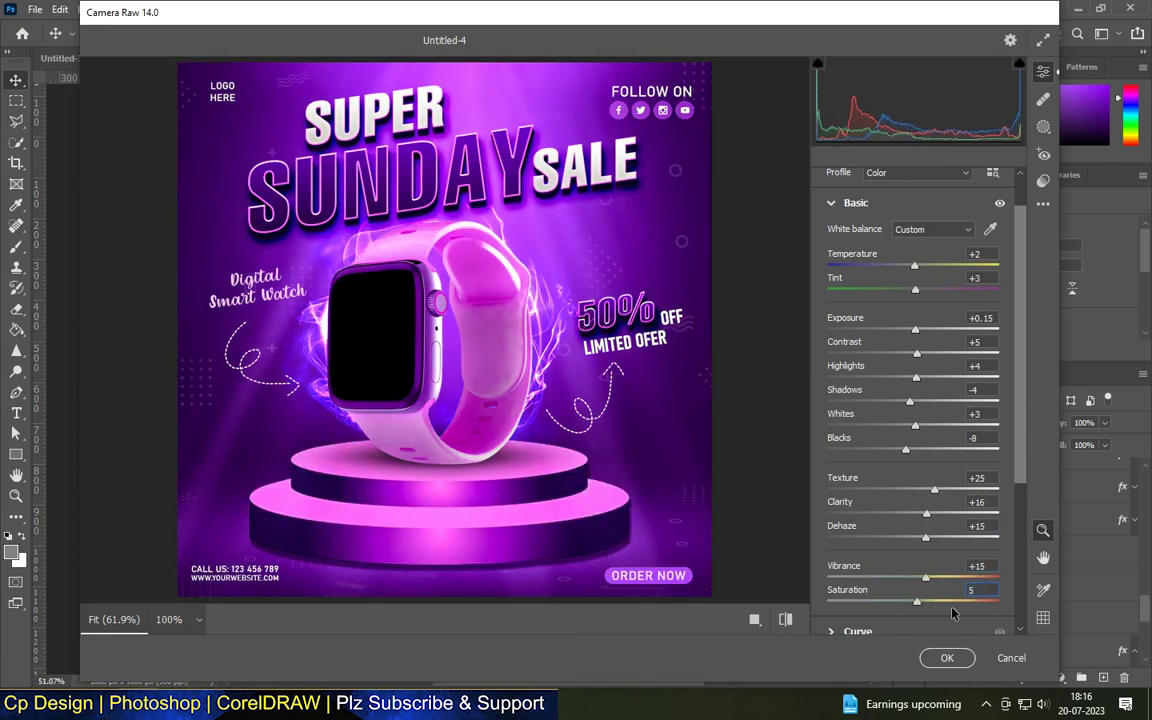
Add a -12 vignette and apply the Camera Raw adjustments
scroll(856, 545, down, 5)
click(849, 584)
drag(912, 541, 906, 541)
click(964, 529)
text(-12)
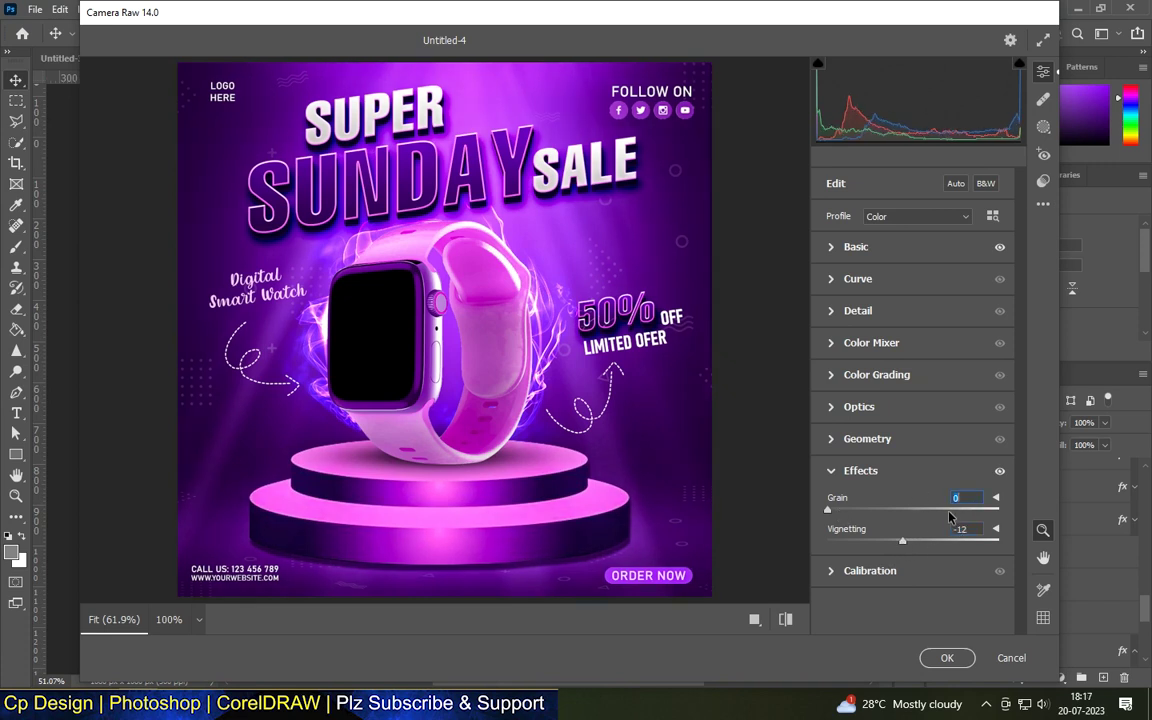
key(Return)
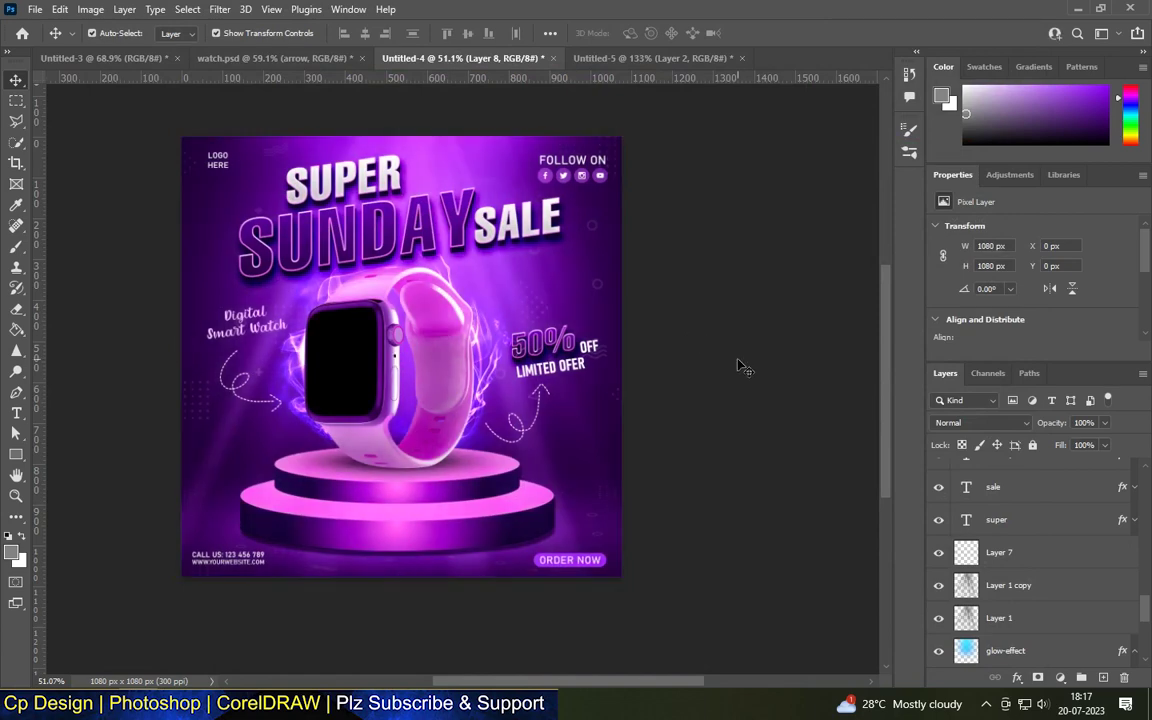
scroll(323, 458, up, 3)
scroll(323, 458, down, 3)
scroll(499, 250, up, 5)
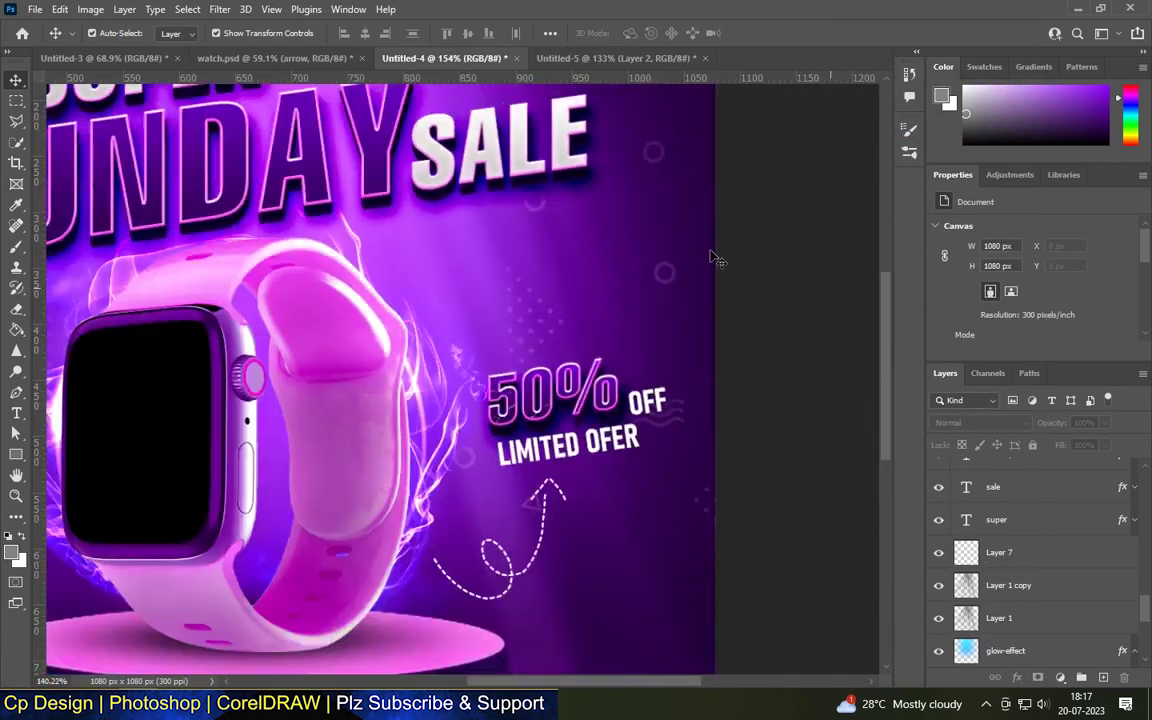
scroll(519, 150, down, 4)
scroll(481, 540, up, 2)
scroll(441, 265, down, 2)
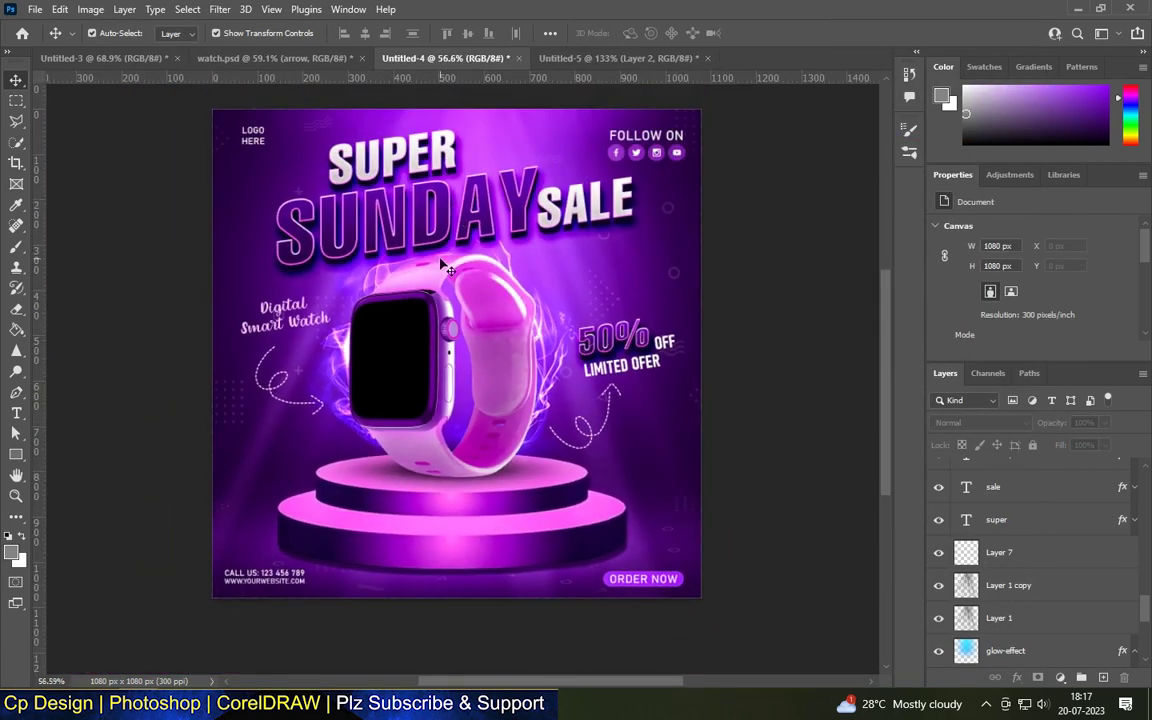
scroll(442, 265, up, 3)
scroll(433, 574, down, 1)
scroll(433, 574, up, 2)
scroll(543, 330, up, 3)
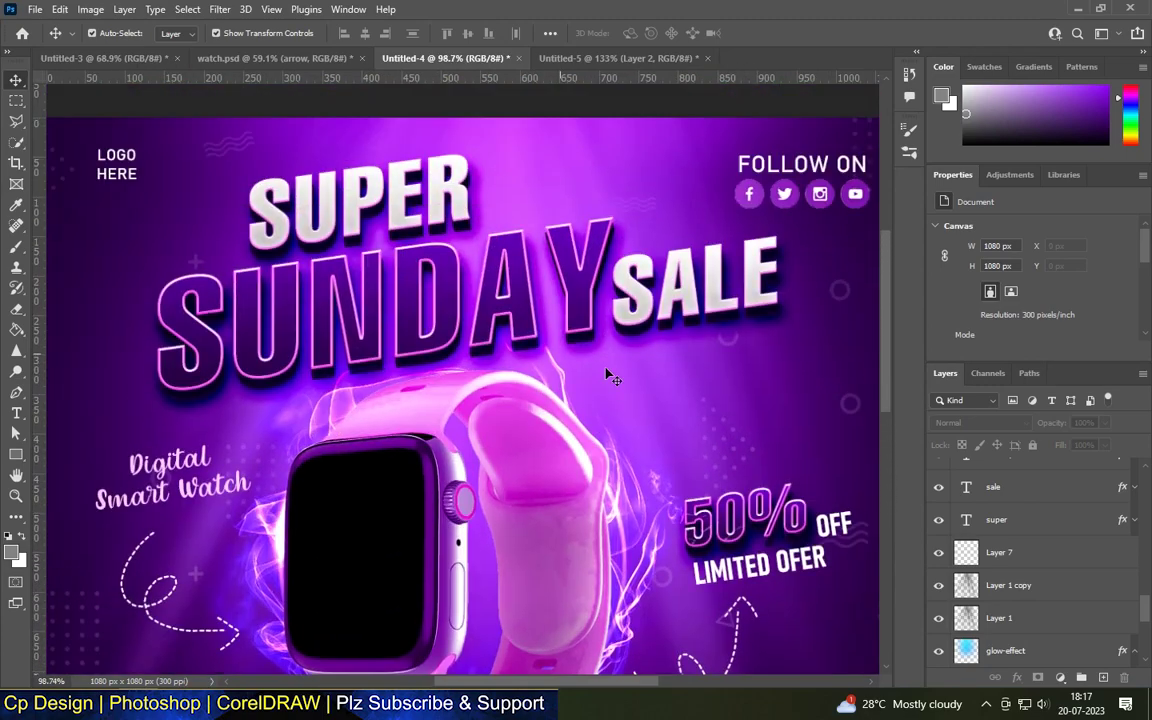
scroll(544, 330, down, 2)
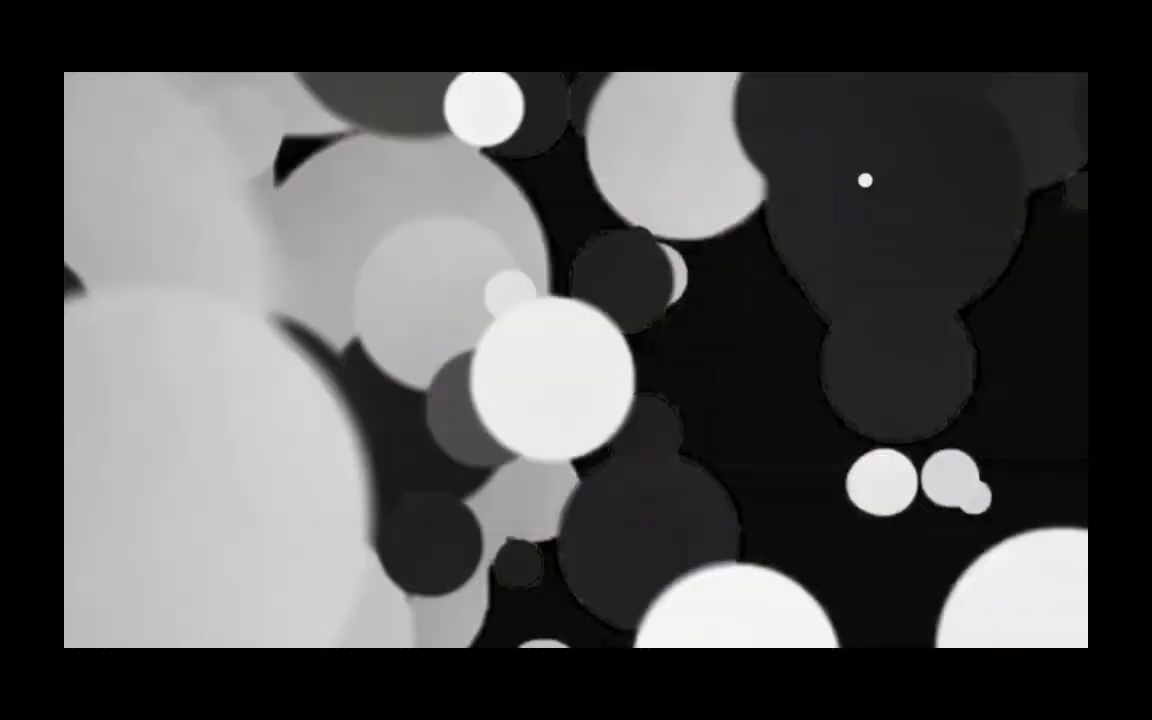